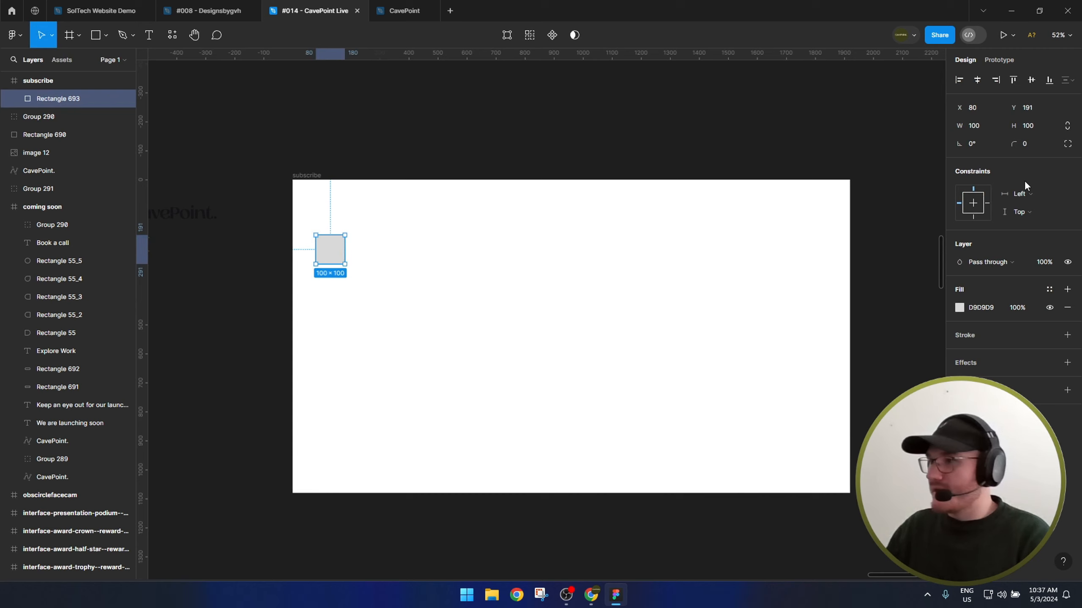
# Resize the grey square to 85 × 85 and move it into the subscribe frame's upper-left corner.
pyautogui.press('Tab')
pyautogui.write('85')
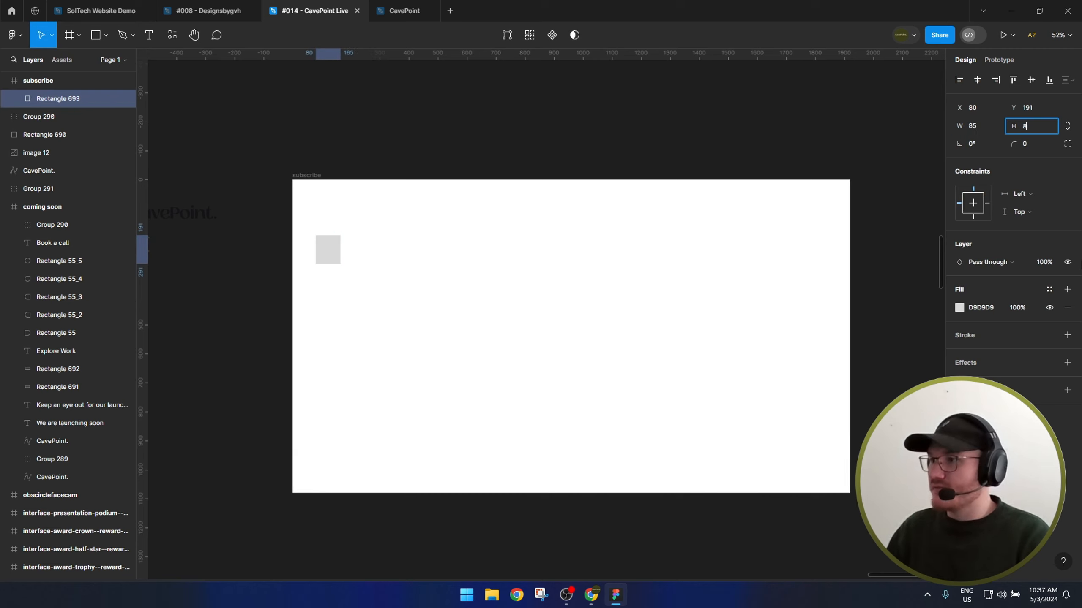
pyautogui.press('Return')
pyautogui.click(307, 243)
pyautogui.scroll(4, 306, 244)
pyautogui.click(337, 239)
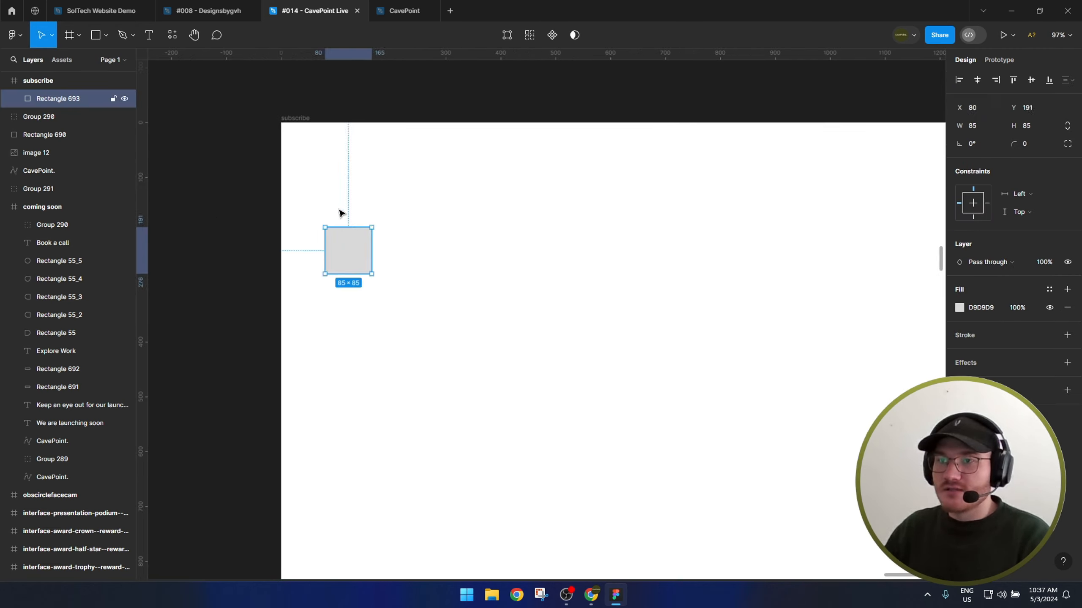
pyautogui.moveTo(352, 248); pyautogui.dragTo(309, 145)
pyautogui.click(443, 185)
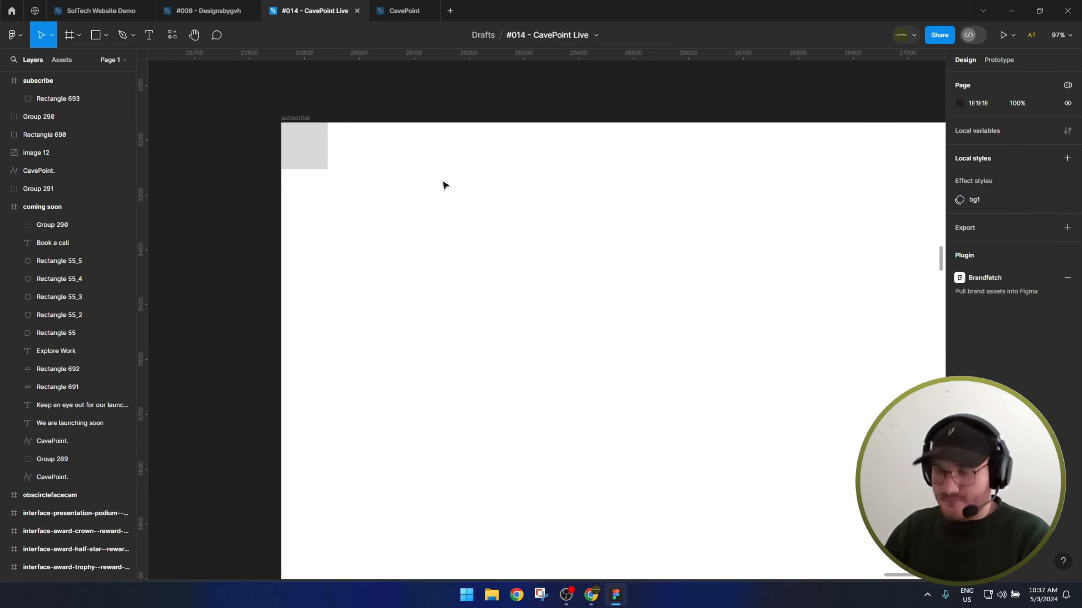
# Draw a vertical line beside the grey square and lengthen it to 1432 so it runs past both frame edges.
pyautogui.press('l')
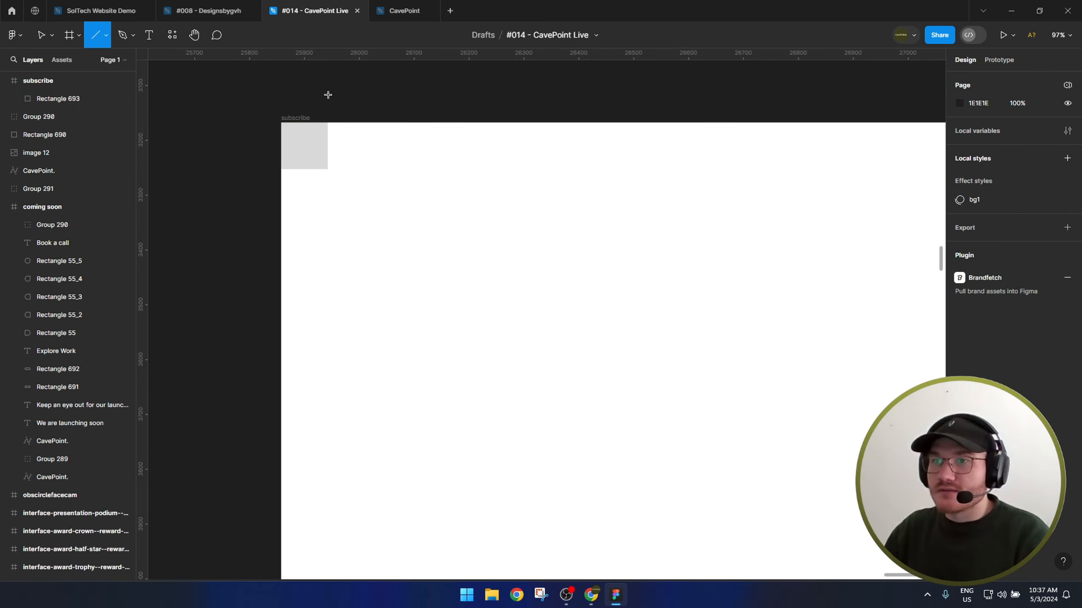
pyautogui.moveTo(328, 88); pyautogui.dragTo(344, 553)
pyautogui.scroll(-2, 365, 462)
pyautogui.moveTo(366, 463); pyautogui.dragTo(447, 182)
pyautogui.scroll(-1, 426, 273)
pyautogui.scroll(-2, 421, 281)
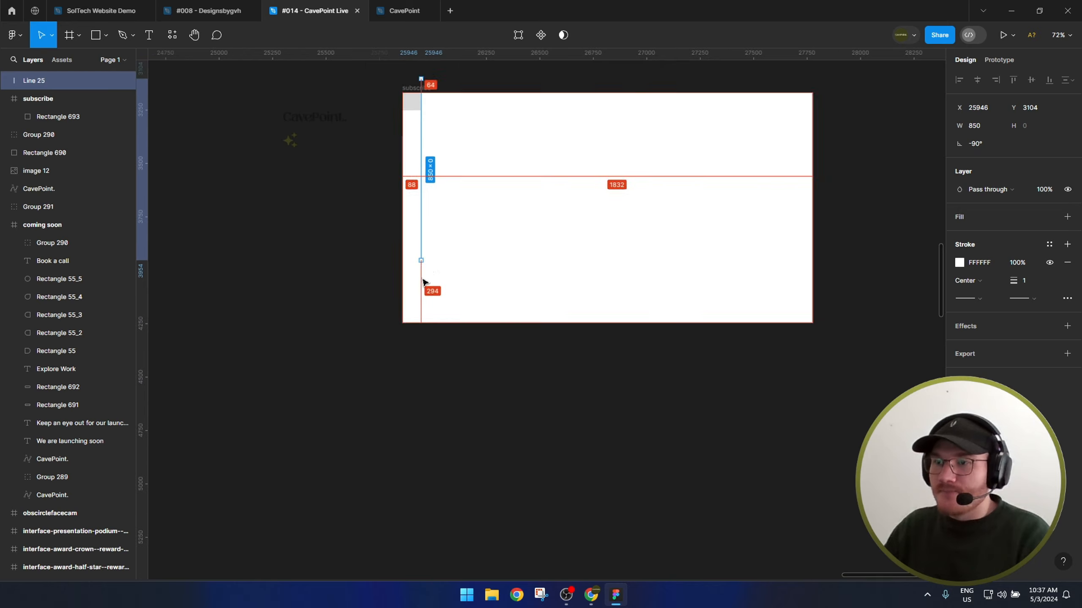
pyautogui.moveTo(421, 259); pyautogui.dragTo(421, 384)
# Move the vertical line flush against the right edge of the grey square, at X 25943.
pyautogui.scroll(5, 421, 85)
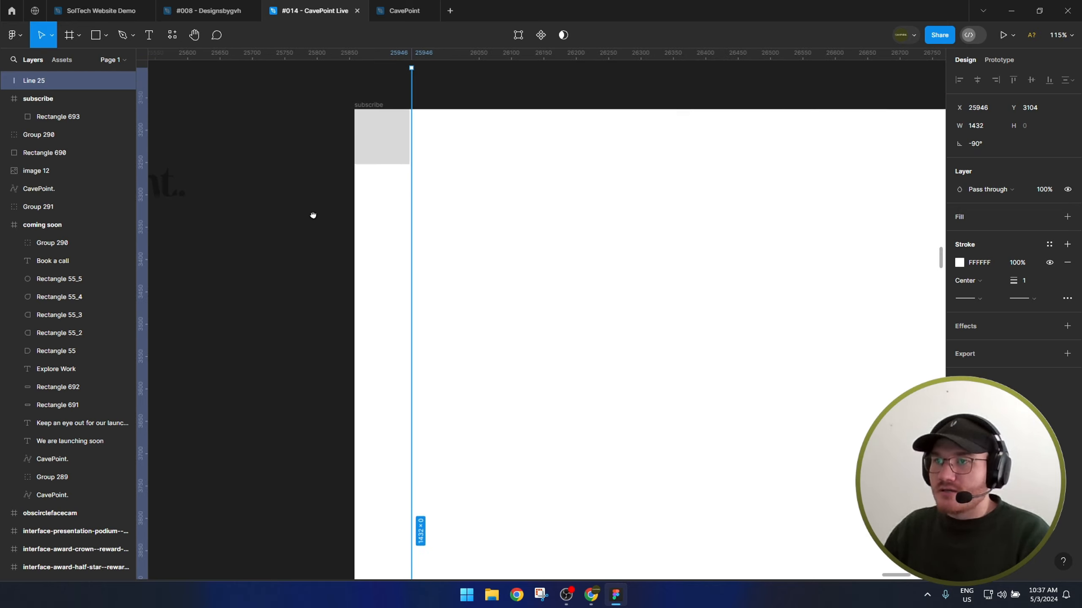
pyautogui.scroll(6, 502, 118)
pyautogui.moveTo(529, 102); pyautogui.dragTo(527, 101)
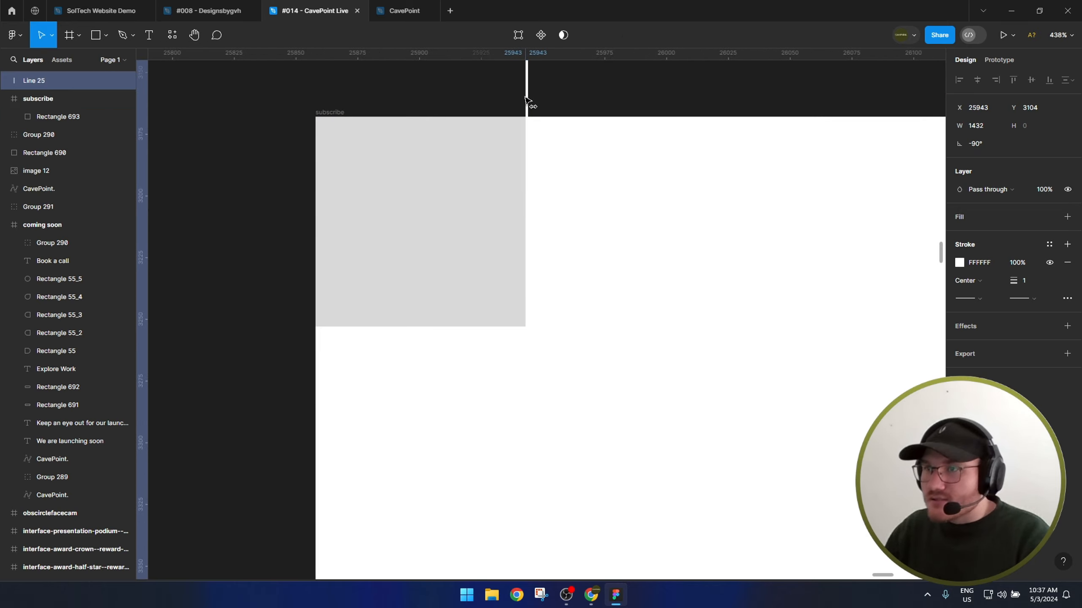
# Set the vertical line's stroke colour to the pale cyan F0FFFF.
pyautogui.click(959, 262)
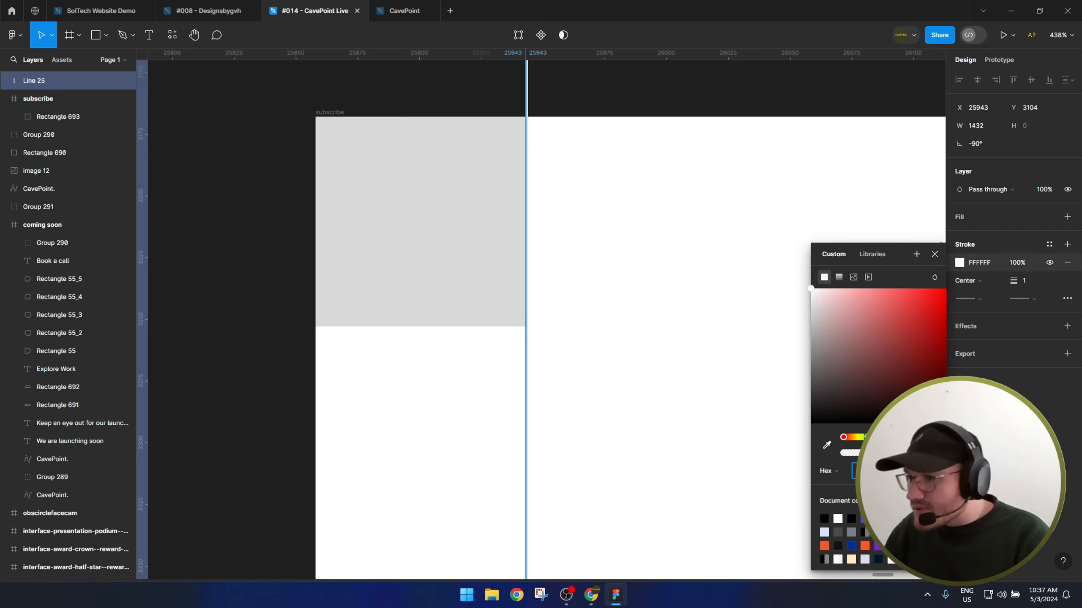
pyautogui.moveTo(844, 437); pyautogui.dragTo(889, 437)
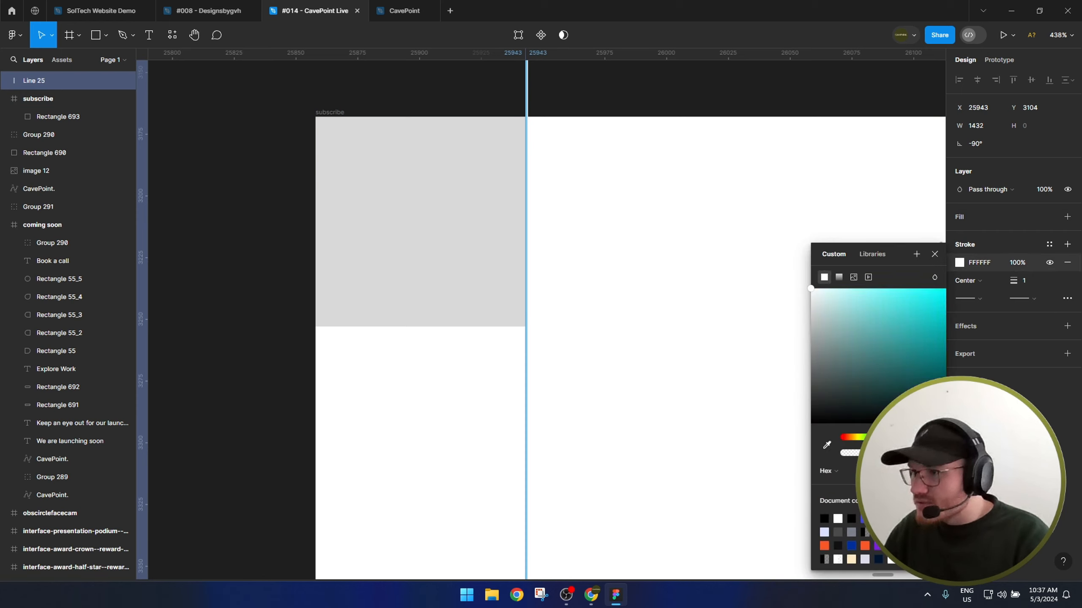
pyautogui.moveTo(812, 296); pyautogui.dragTo(815, 291)
pyautogui.click(561, 197)
pyautogui.click(527, 136)
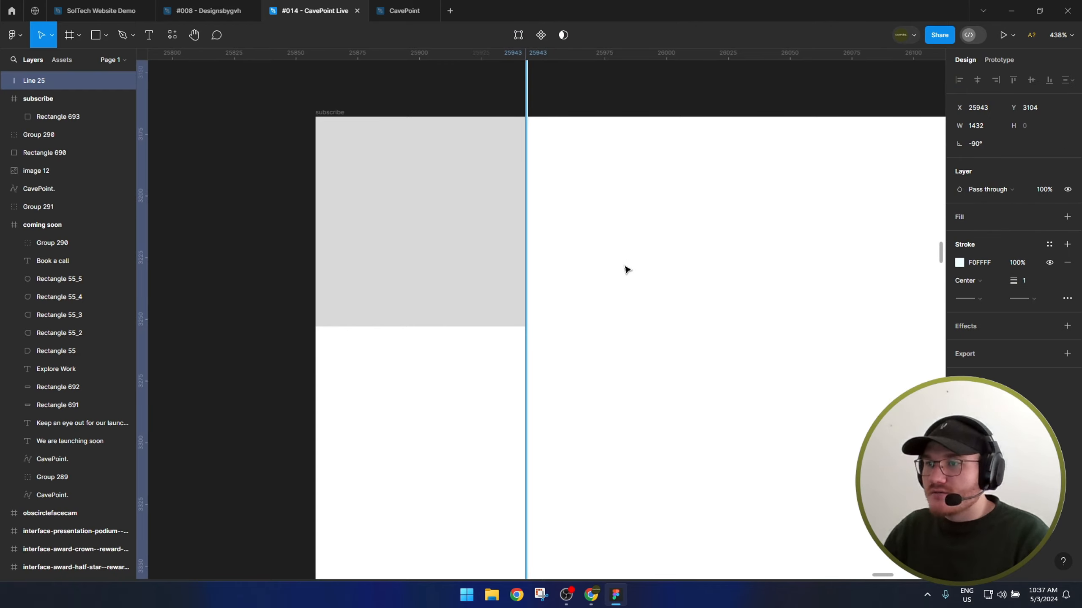
pyautogui.scroll(-2, 639, 319)
pyautogui.click(658, 394)
pyautogui.scroll(4, 536, 446)
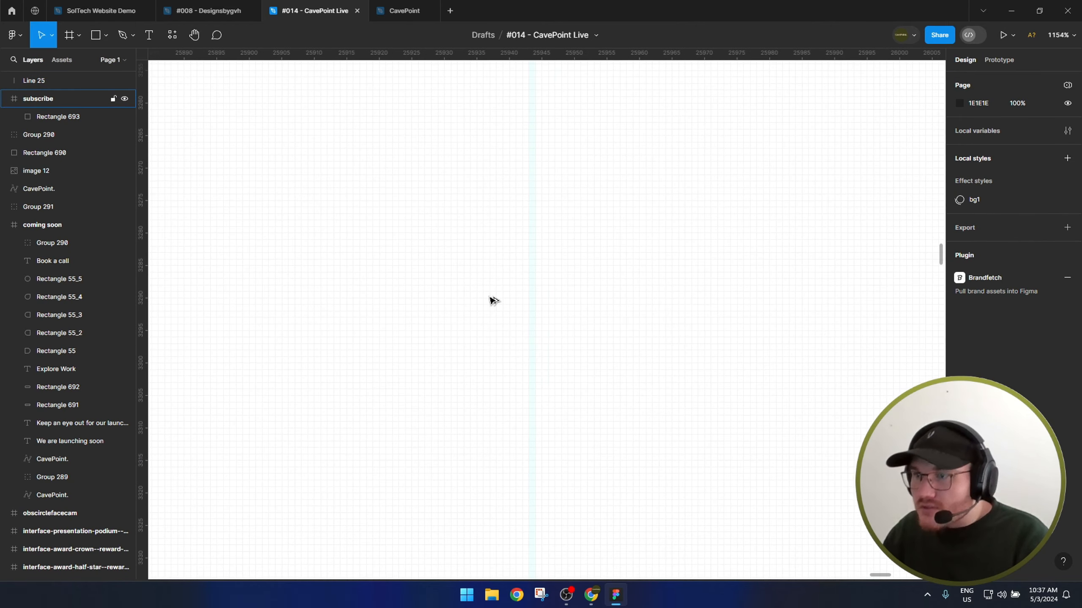
# Select the line and the grey square together and place a copy 85 px to the right, adjoining the original.
pyautogui.scroll(-5, 483, 297)
pyautogui.moveTo(540, 219); pyautogui.dragTo(413, 325)
pyautogui.scroll(-2, 459, 346)
pyautogui.click(412, 309)
pyautogui.click(527, 384)
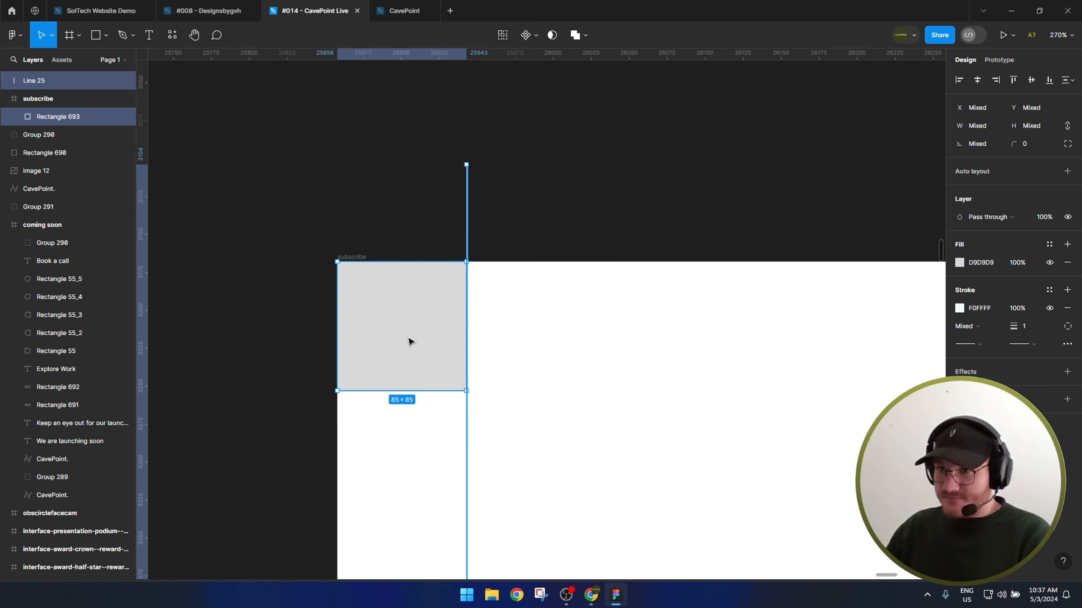
pyautogui.click(527, 339)
pyautogui.moveTo(539, 392); pyautogui.dragTo(415, 310)
pyautogui.keyDown('alt'); pyautogui.moveTo(383, 320); pyautogui.dragTo(513, 326); pyautogui.keyUp('alt')
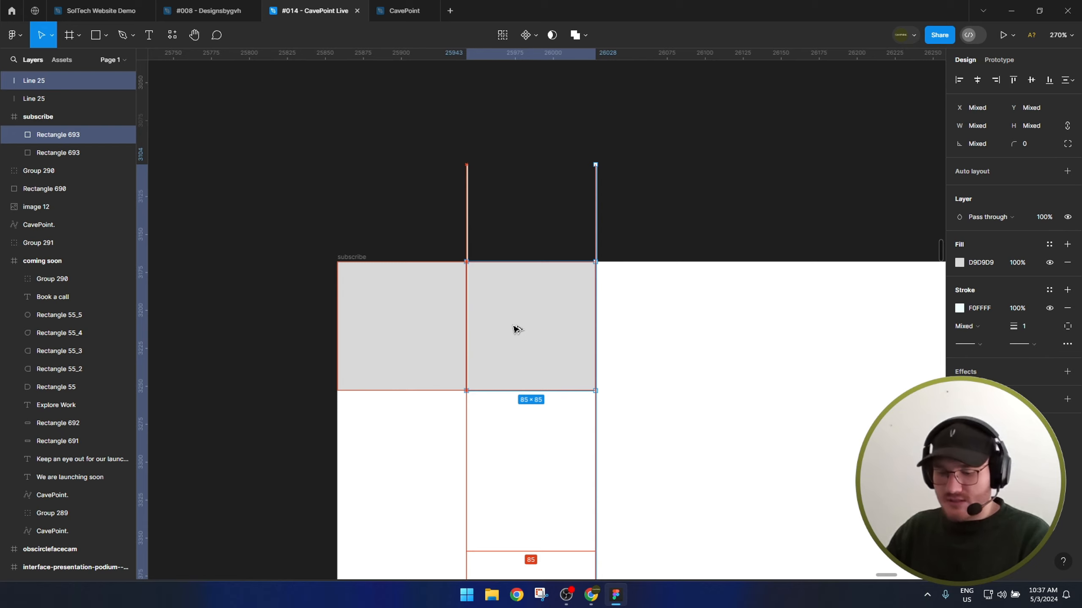
# Repeat the duplication of the square and line at 85 px spacing across the frame's width, making 22 of each.
pyautogui.scroll(-10, 689, 343)
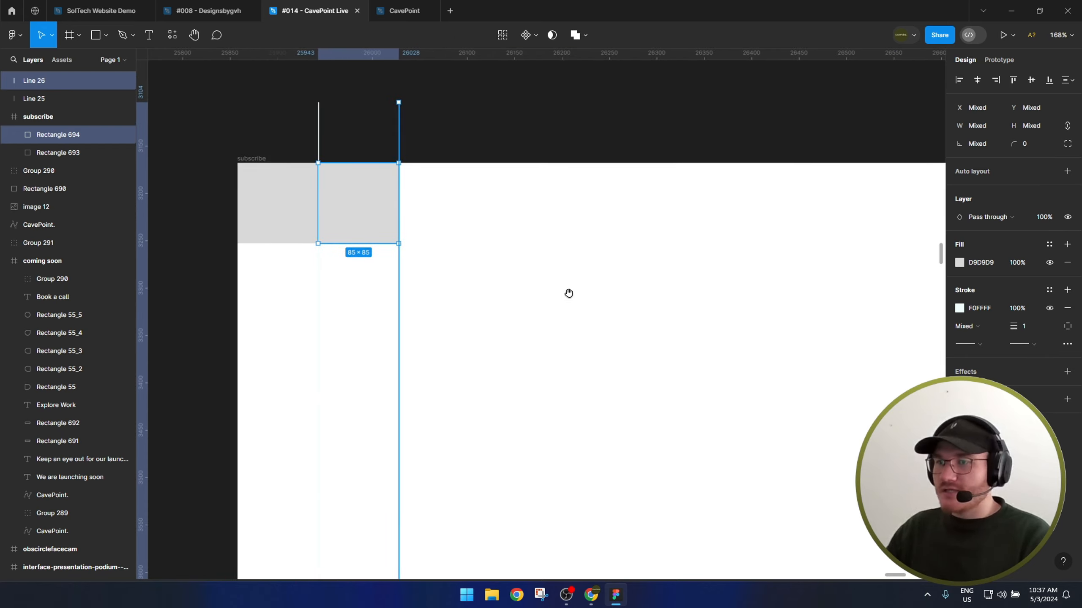
pyautogui.moveTo(643, 319); pyautogui.dragTo(493, 282)
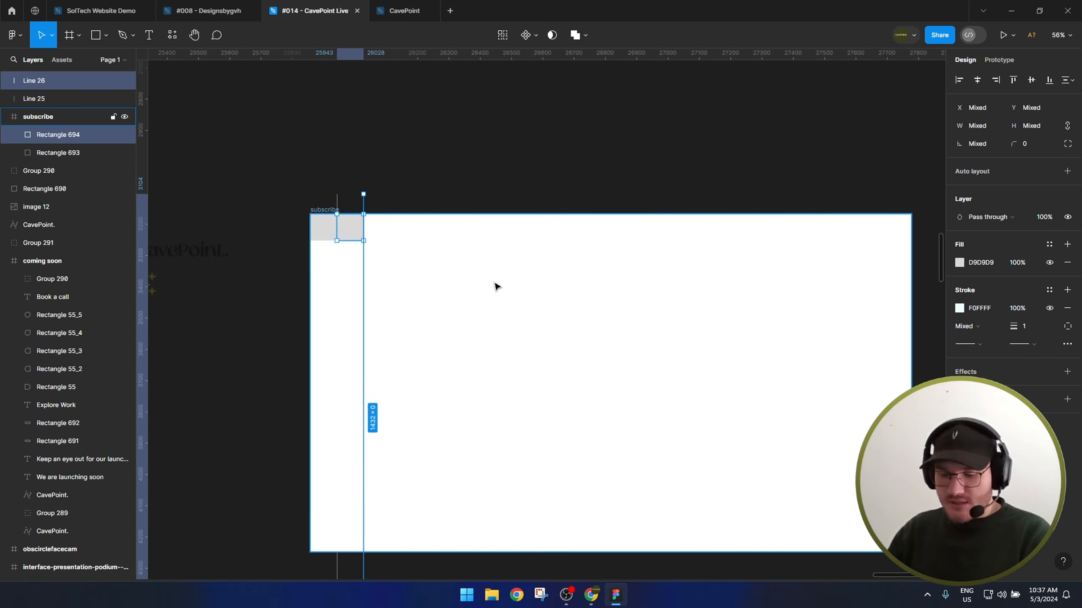
pyautogui.scroll(-3, 496, 286)
pyautogui.hotkey('ctrl', 'd')
pyautogui.hotkey('ctrl', 'd')
pyautogui.hotkey('ctrl', 'd')
pyautogui.hotkey('ctrl', 'd')
pyautogui.hotkey('ctrl', 'd')
pyautogui.hotkey('ctrl', 'd')
pyautogui.hotkey('ctrl', 'd')
pyautogui.hotkey('ctrl', 'd')
pyautogui.hotkey('ctrl', 'd')
pyautogui.hotkey('ctrl', 'd')
pyautogui.hotkey('ctrl', 'd')
pyautogui.hotkey('ctrl', 'd')
pyautogui.hotkey('ctrl', 'd')
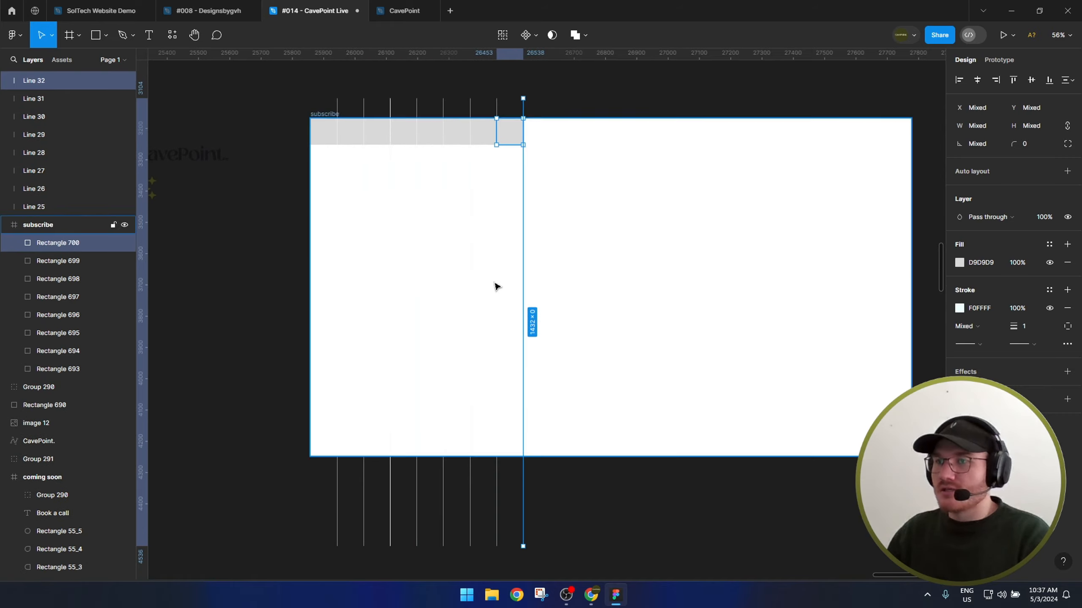
pyautogui.hotkey('ctrl', 'd')
pyautogui.hotkey('ctrl', 'd')
pyautogui.hotkey('ctrl', 'd')
pyautogui.hotkey('ctrl', 'd')
pyautogui.hotkey('ctrl', 'd')
pyautogui.hotkey('ctrl', 'd')
pyautogui.hotkey('ctrl', 'd')
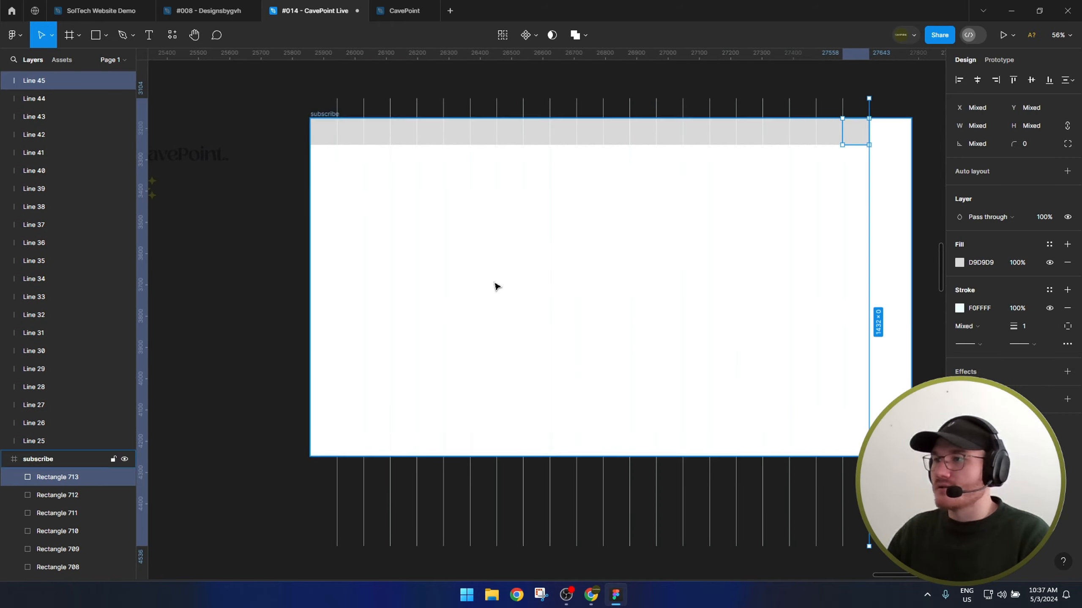
# Delete the whole row of grey squares, keeping only the evenly spaced vertical lines.
pyautogui.hscroll(3, 657, 180)
pyautogui.scroll(2, 657, 179)
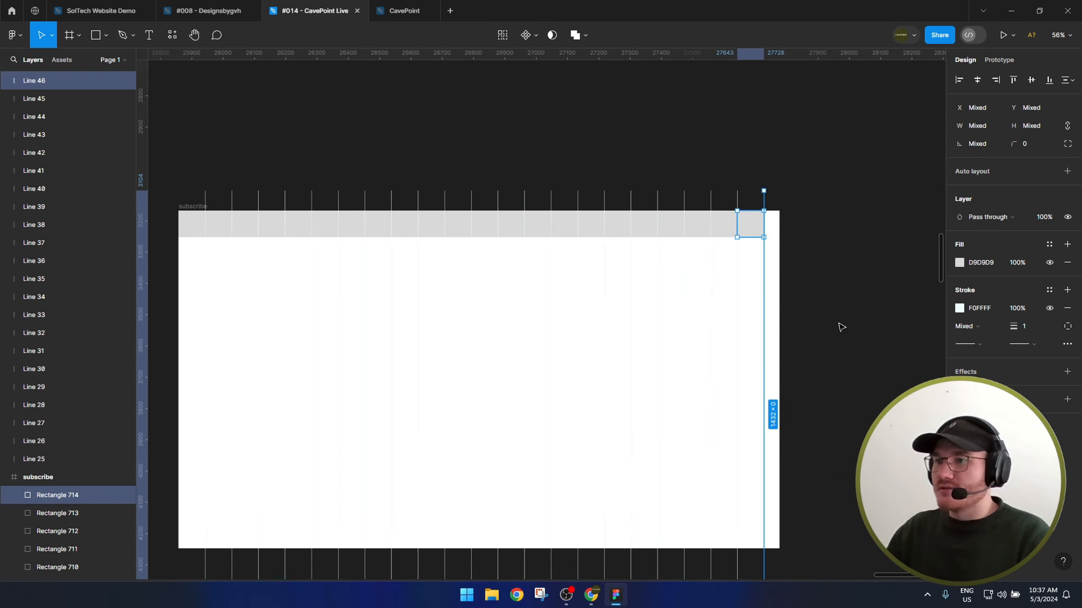
pyautogui.moveTo(859, 370); pyautogui.dragTo(198, 215)
pyautogui.moveTo(811, 349); pyautogui.dragTo(202, 341)
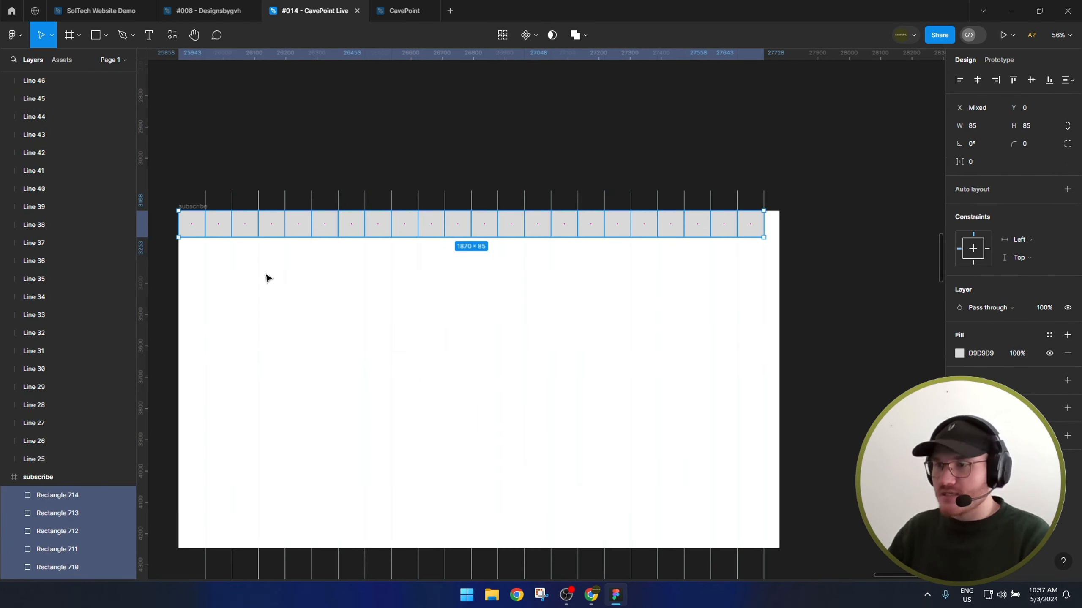
pyautogui.press('Delete')
pyautogui.hscroll(-2, 341, 274)
pyautogui.scroll(-2, 420, 270)
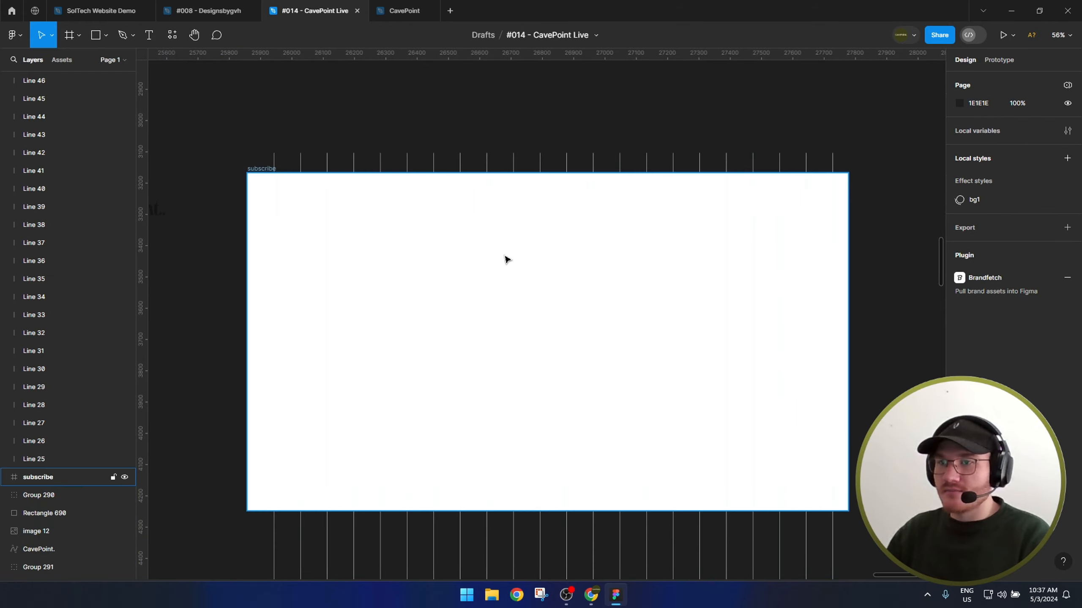
# Group all the vertical lines and stretch the group to a height of 1820, extending above and below the frame.
pyautogui.scroll(-3, 864, 558)
pyautogui.moveTo(858, 485); pyautogui.dragTo(241, 441)
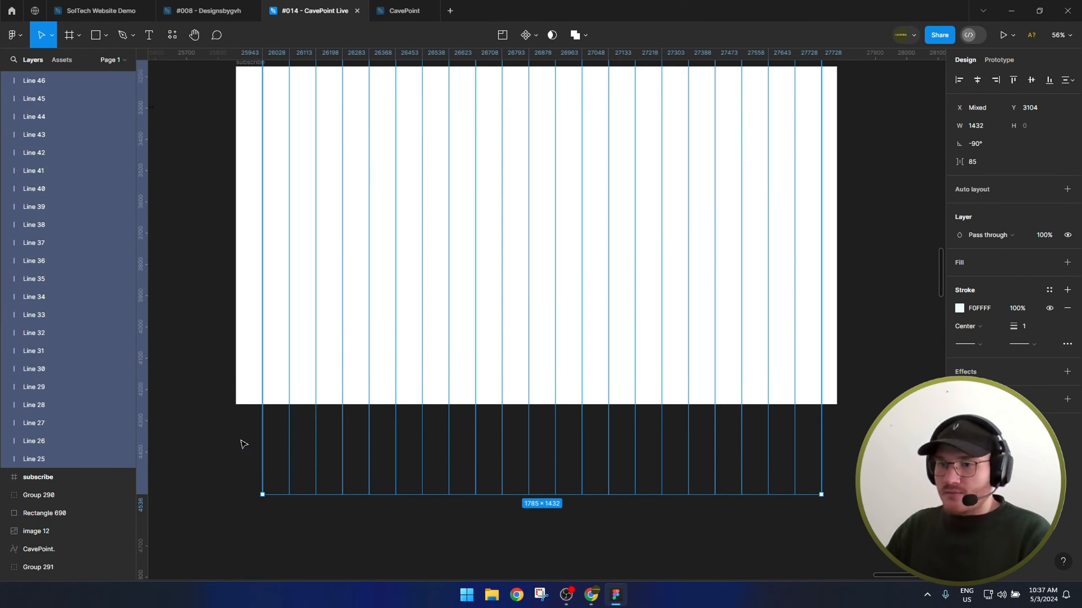
pyautogui.hotkey('ctrl', 'g')
pyautogui.scroll(-3, 580, 439)
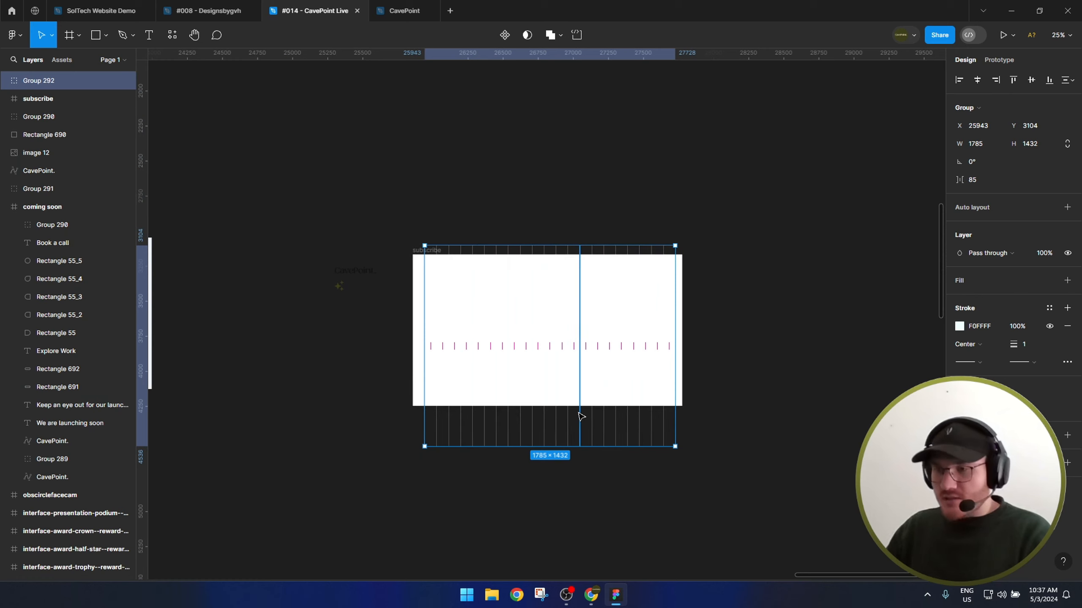
pyautogui.moveTo(573, 446)
pyautogui.mouseDown()
pyautogui.moveTo(570, 461)
pyautogui.moveTo(577, 433)
pyautogui.mouseUp()
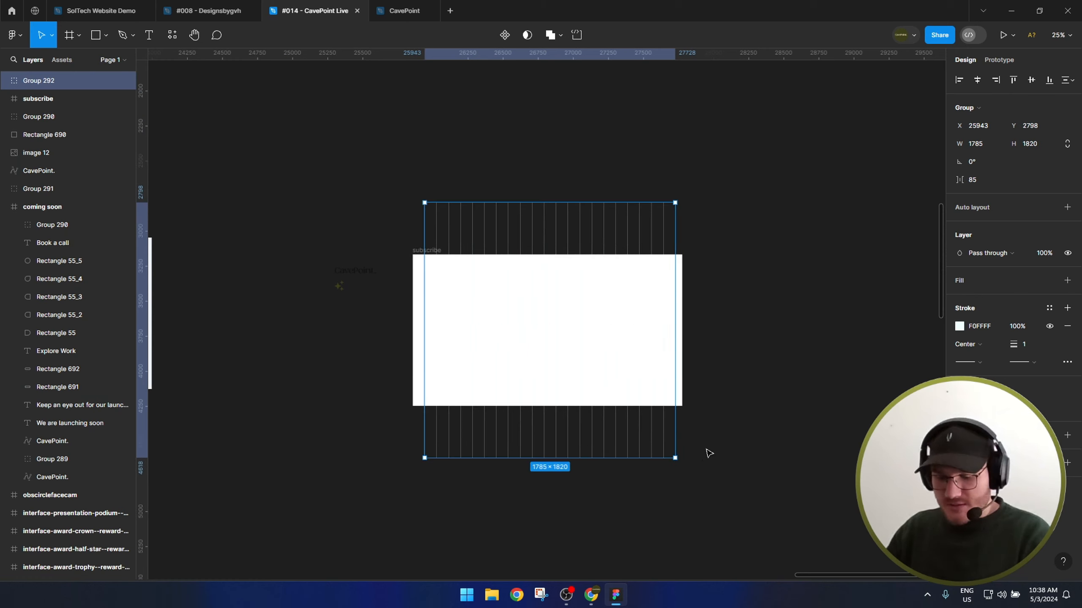
# Duplicate the group of vertical lines and rotate the copy to -90° to form a grid.
pyautogui.hotkey('ctrl', 'd')
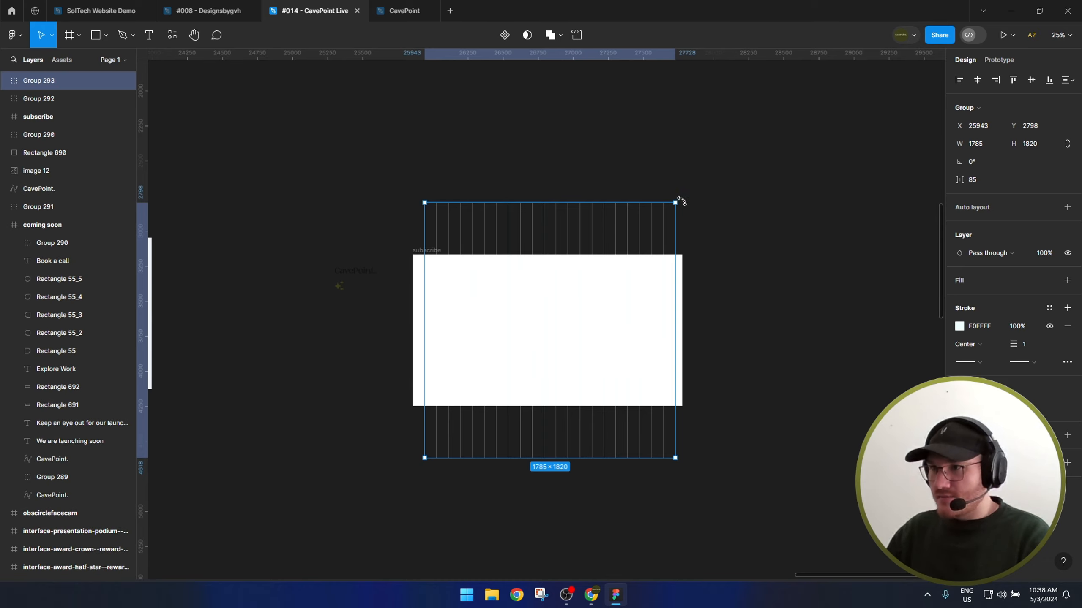
pyautogui.moveTo(680, 201); pyautogui.dragTo(743, 476)
pyautogui.scroll(2, 530, 273)
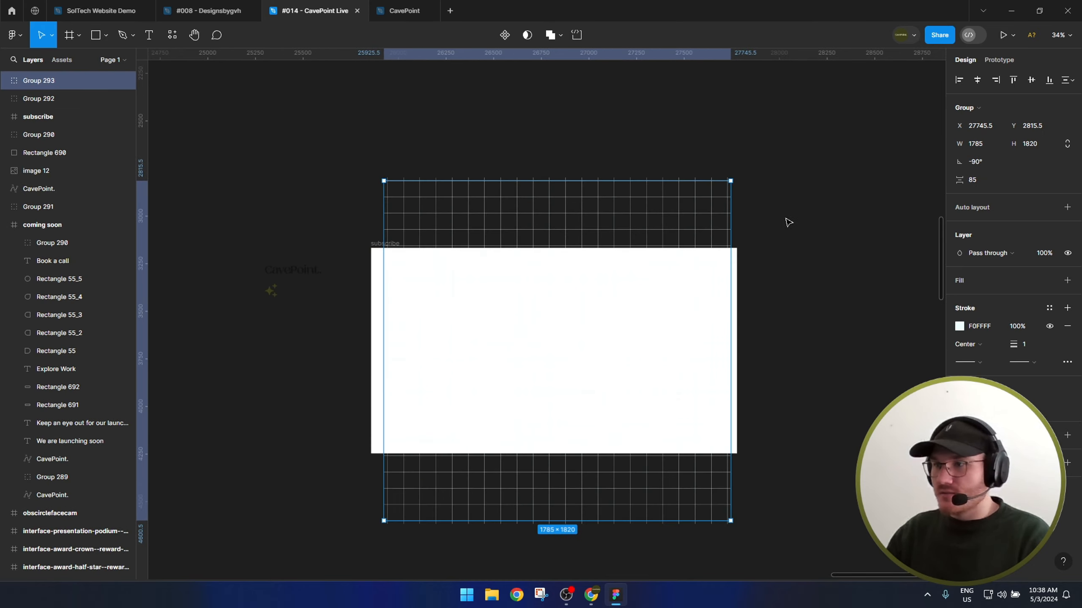
# Move both line groups into the subscribe frame and combine them into one grid group.
pyautogui.moveTo(786, 220); pyautogui.dragTo(405, 170)
pyautogui.moveTo(508, 216); pyautogui.dragTo(490, 218)
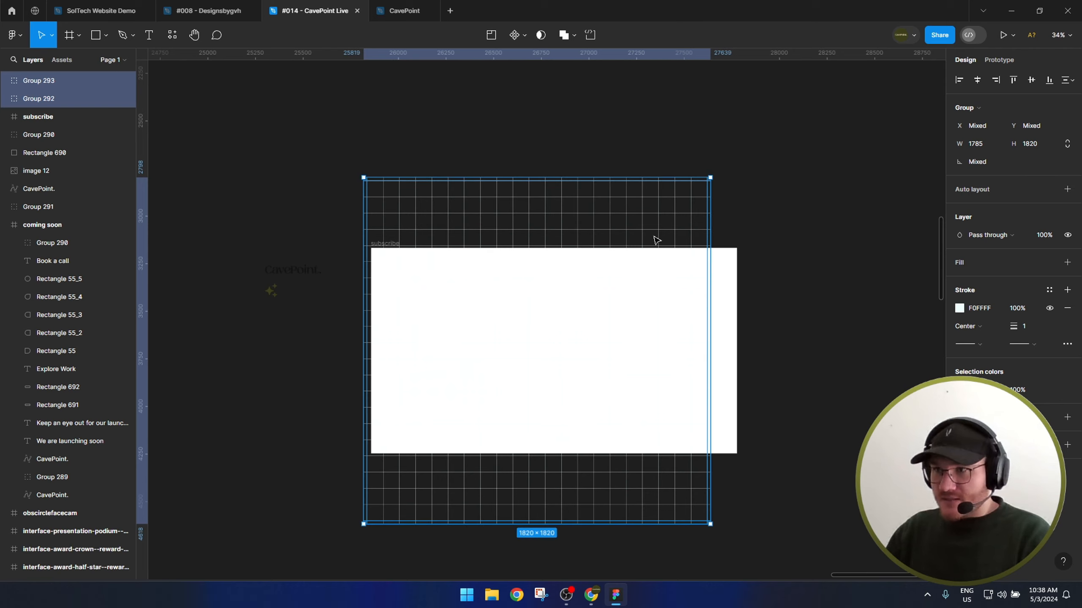
pyautogui.hotkey('ctrl', 'z')
pyautogui.moveTo(589, 355)
pyautogui.mouseDown()
pyautogui.moveTo(548, 350)
pyautogui.moveTo(603, 348)
pyautogui.mouseUp()
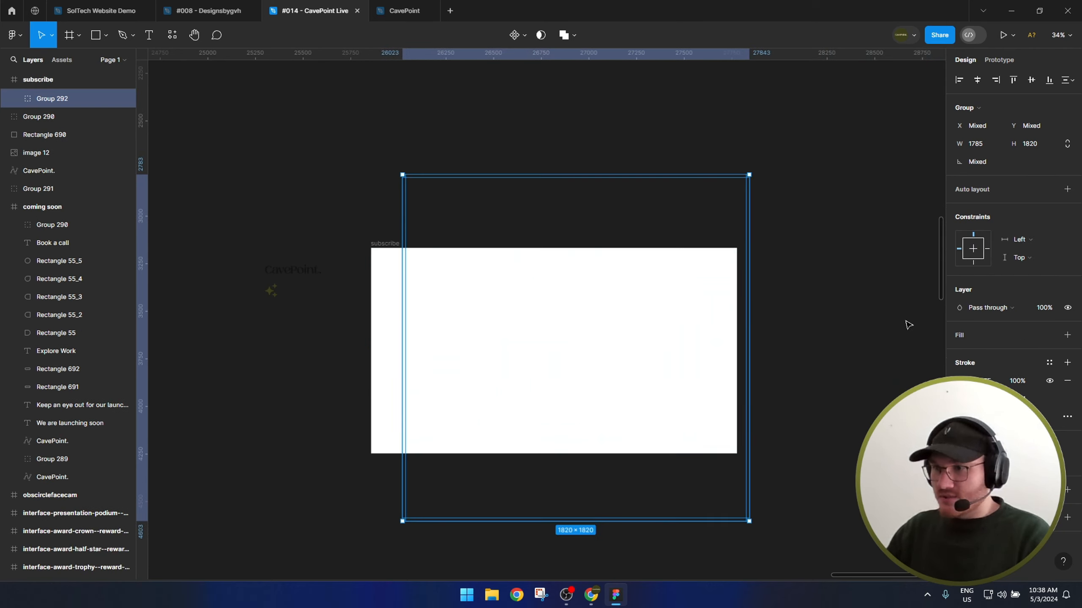
pyautogui.hotkey('ctrl', 'g')
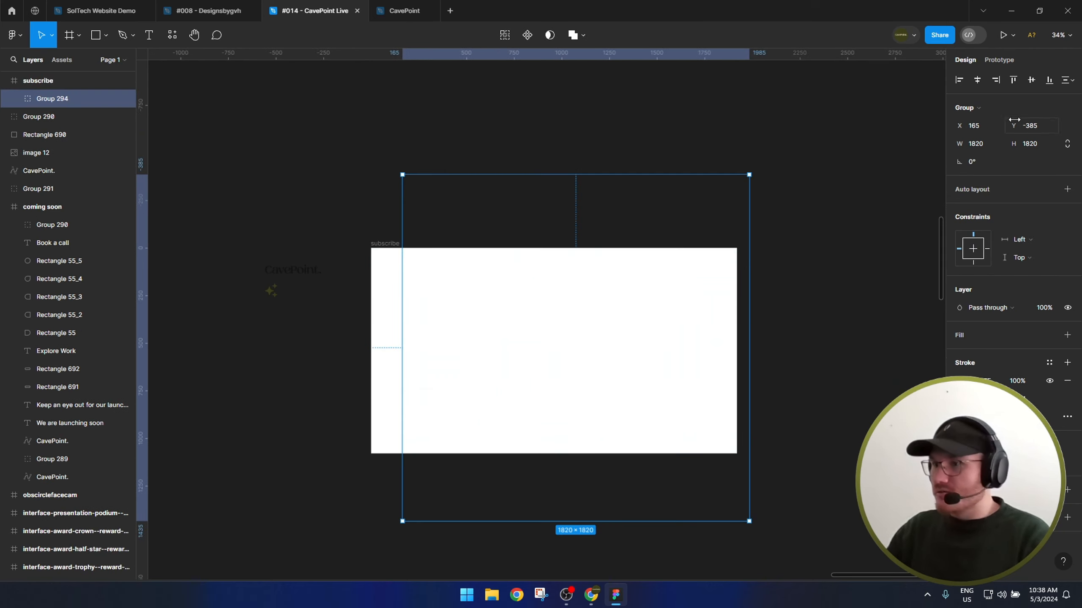
# Centre the grid group horizontally and vertically in the frame and enlarge it from its centre to 1964 × 1964.
pyautogui.click(977, 80)
pyautogui.click(1030, 81)
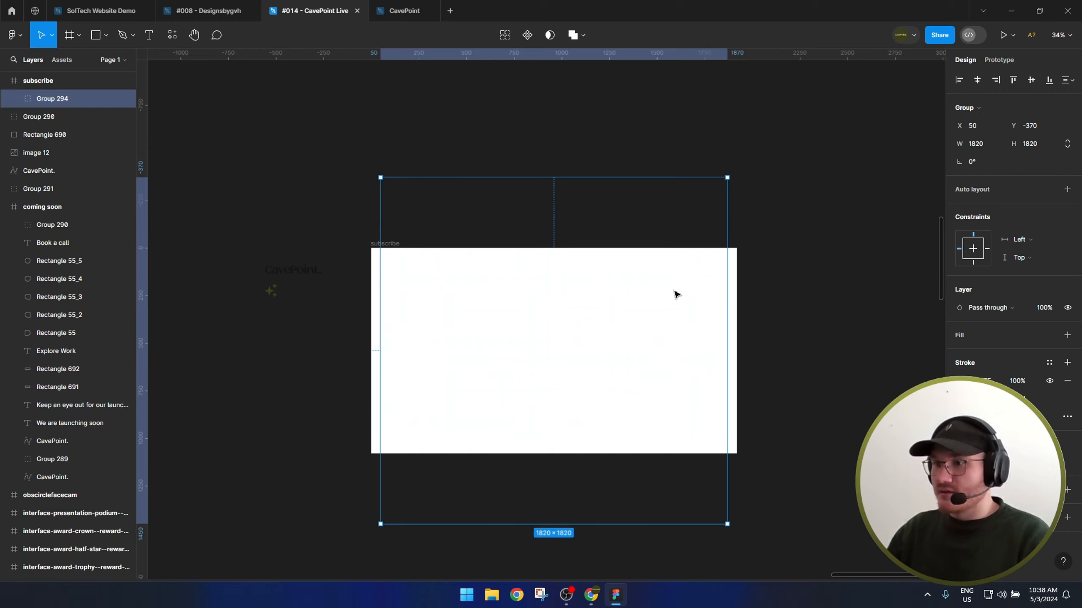
pyautogui.moveTo(729, 316)
pyautogui.mouseDown()
pyautogui.moveTo(760, 317)
pyautogui.moveTo(741, 317)
pyautogui.mouseUp()
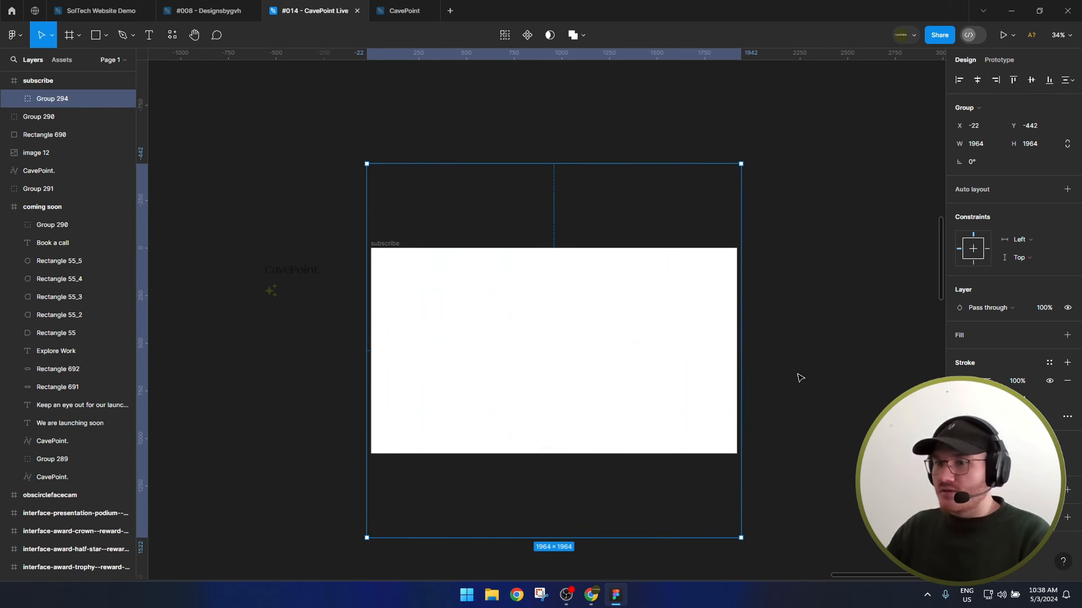
pyautogui.click(800, 390)
# Change the subscribe frame's fill to light grey EFEFEF.
pyautogui.scroll(5, 382, 240)
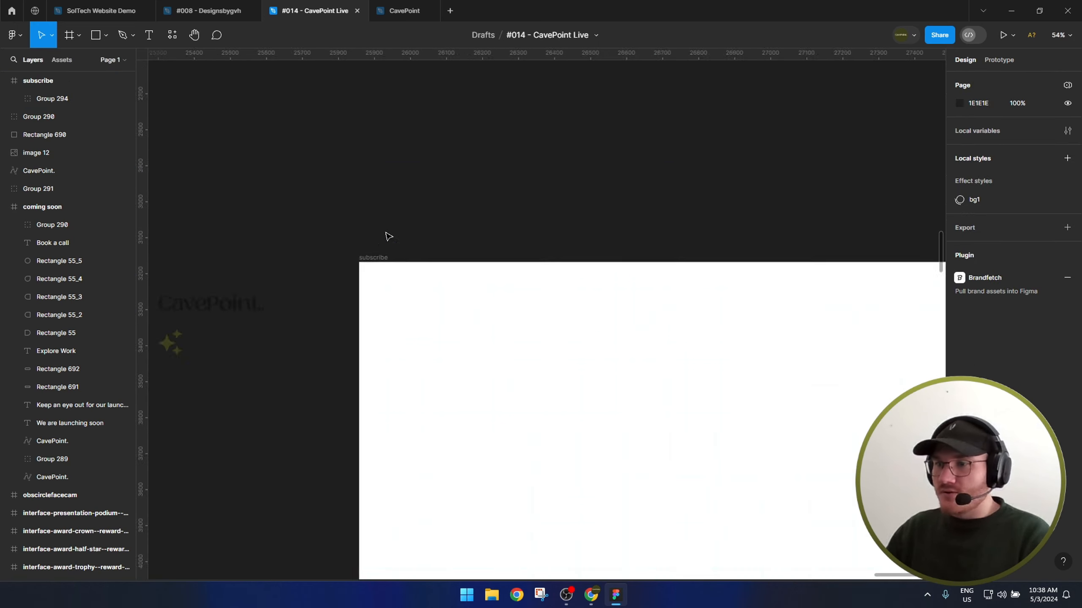
pyautogui.click(331, 277)
pyautogui.click(959, 326)
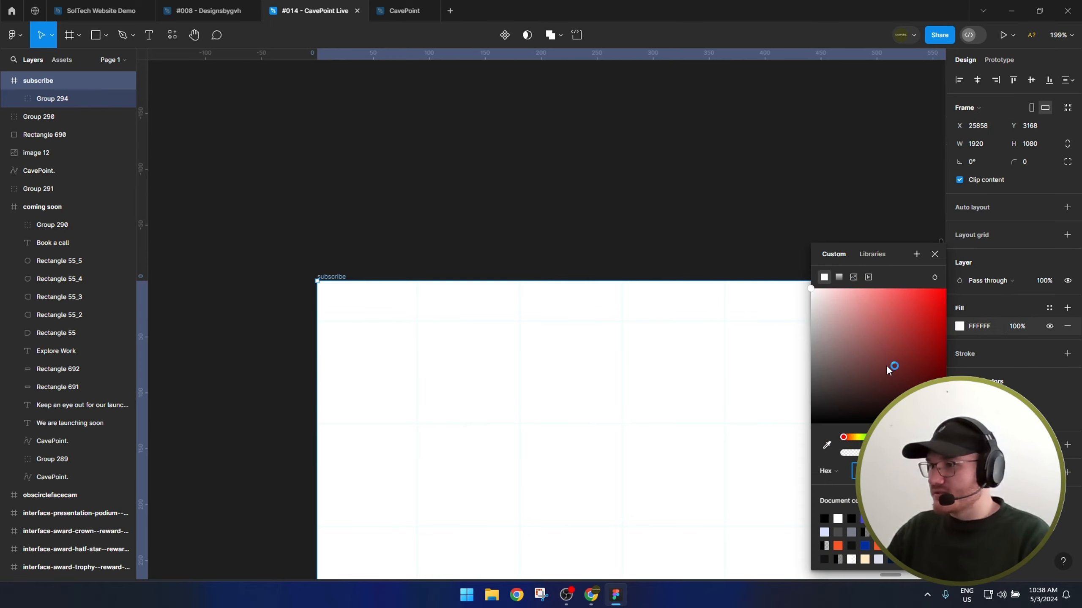
pyautogui.moveTo(812, 293); pyautogui.dragTo(798, 301)
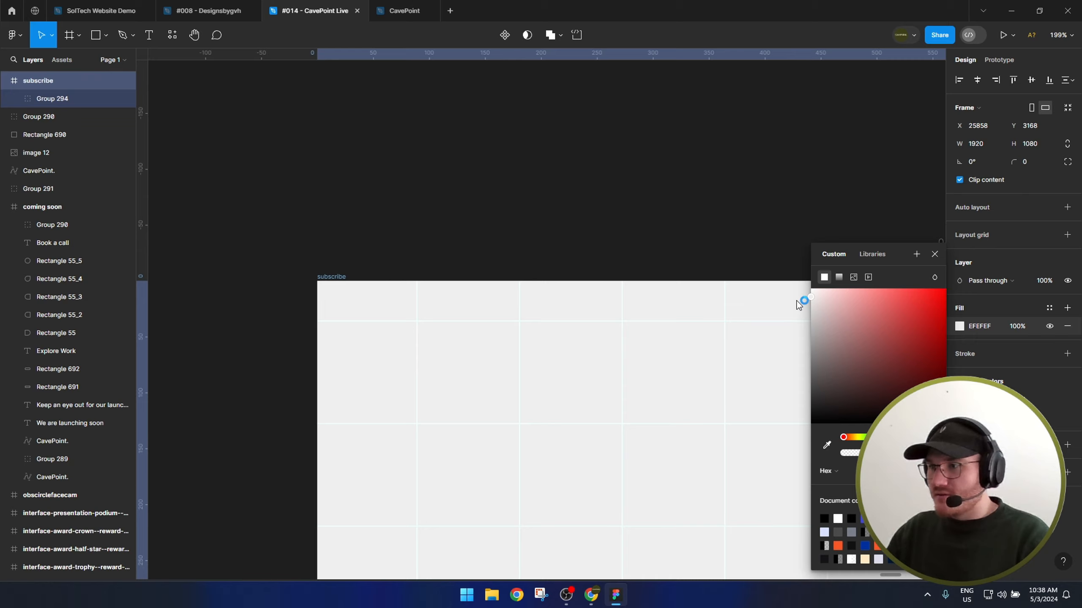
pyautogui.click(639, 264)
pyautogui.moveTo(636, 271); pyautogui.dragTo(529, 150)
pyautogui.scroll(-5, 558, 261)
pyautogui.moveTo(721, 347); pyautogui.dragTo(561, 245)
pyautogui.scroll(-2, 474, 244)
pyautogui.scroll(2, 564, 253)
pyautogui.click(519, 442)
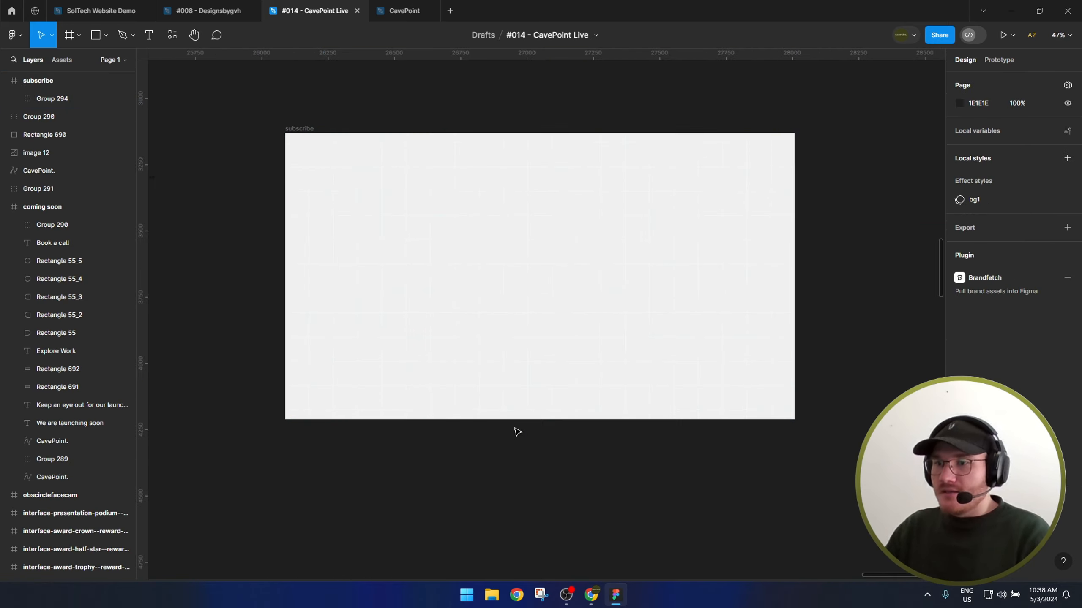
# Add the text "We are launching soon" in Poppins Medium inside the subscribe frame.
pyautogui.scroll(2, 526, 446)
pyautogui.press('t')
pyautogui.click(505, 264)
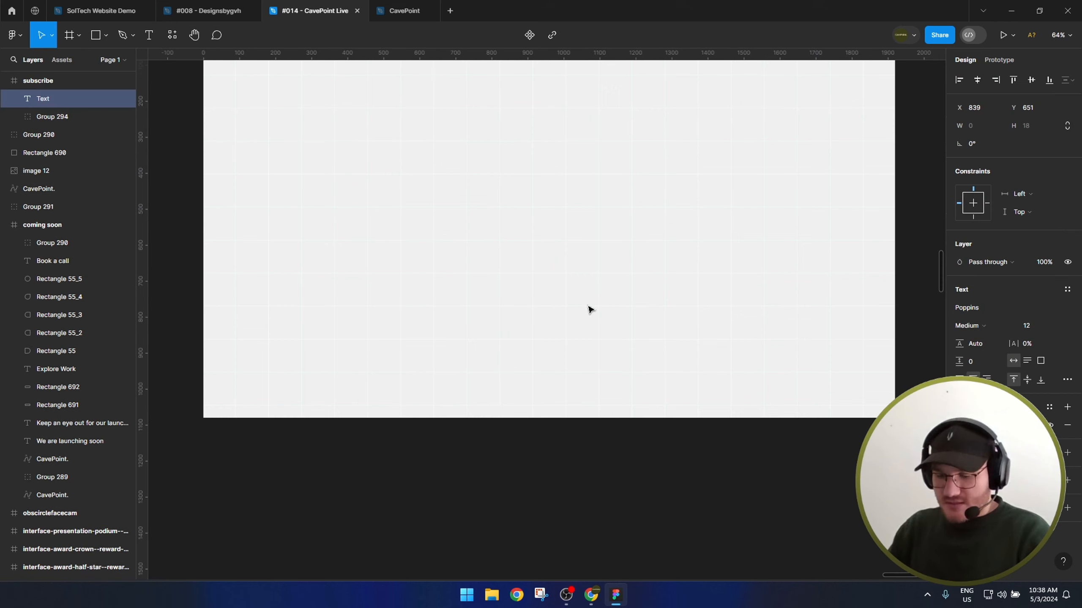
pyautogui.write('We are lau')
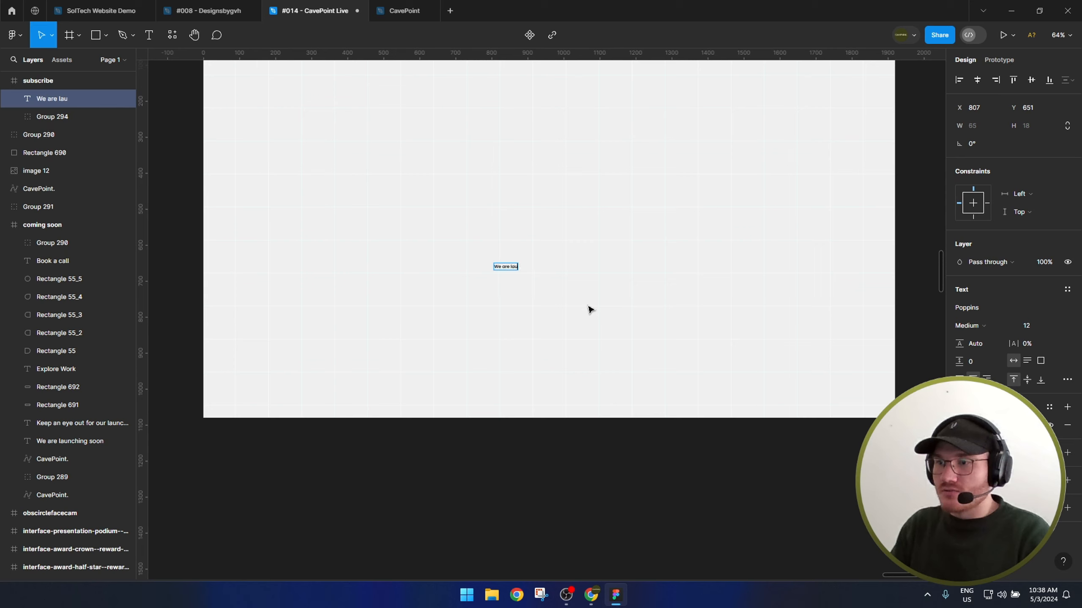
pyautogui.write('nching soon')
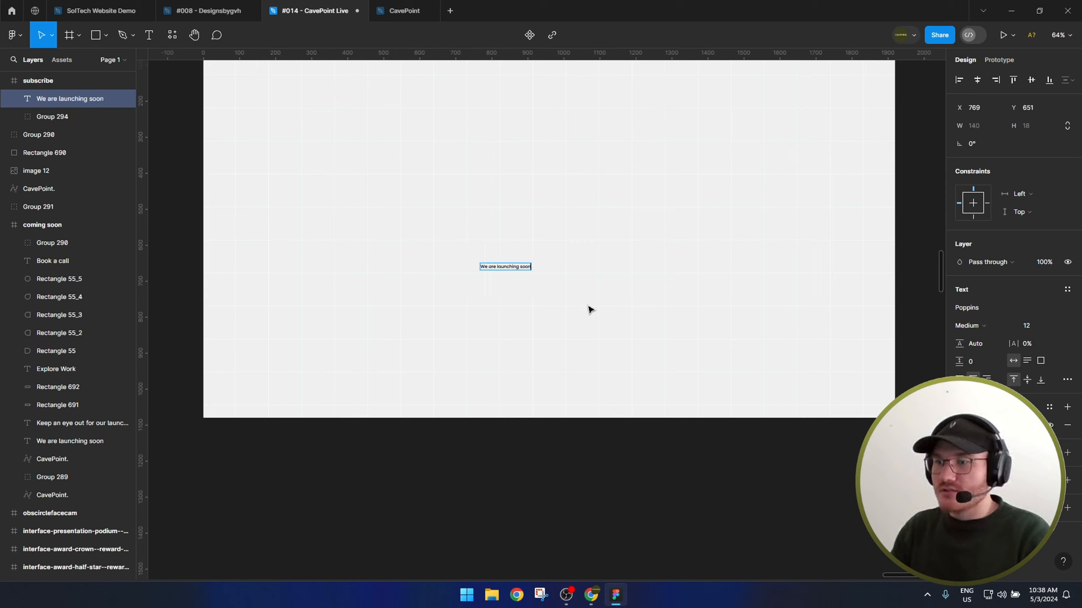
pyautogui.click(973, 309)
pyautogui.click(970, 325)
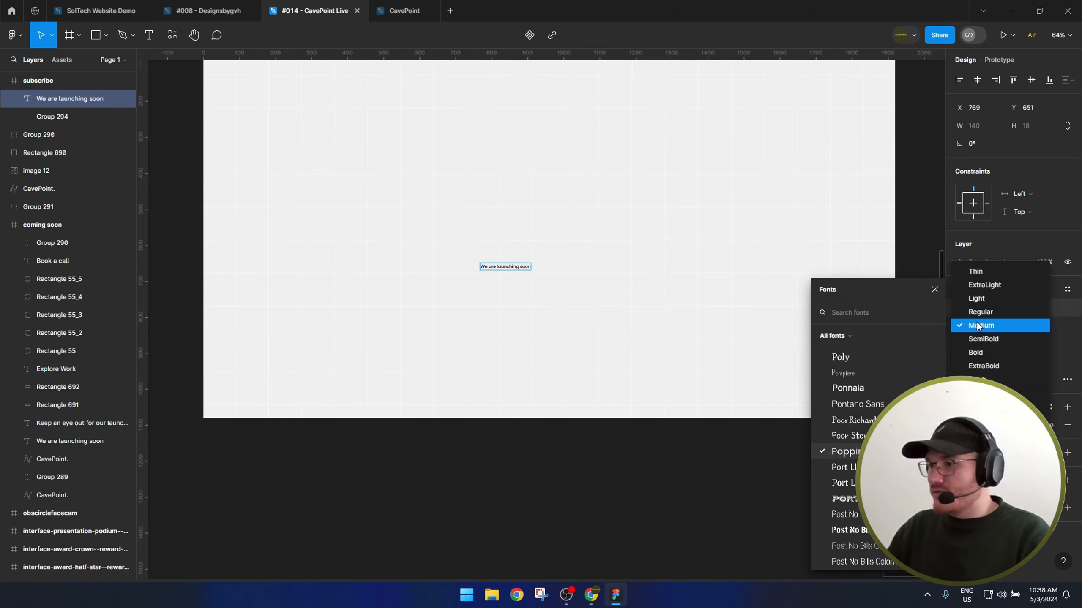
pyautogui.click(983, 326)
pyautogui.press('Escape')
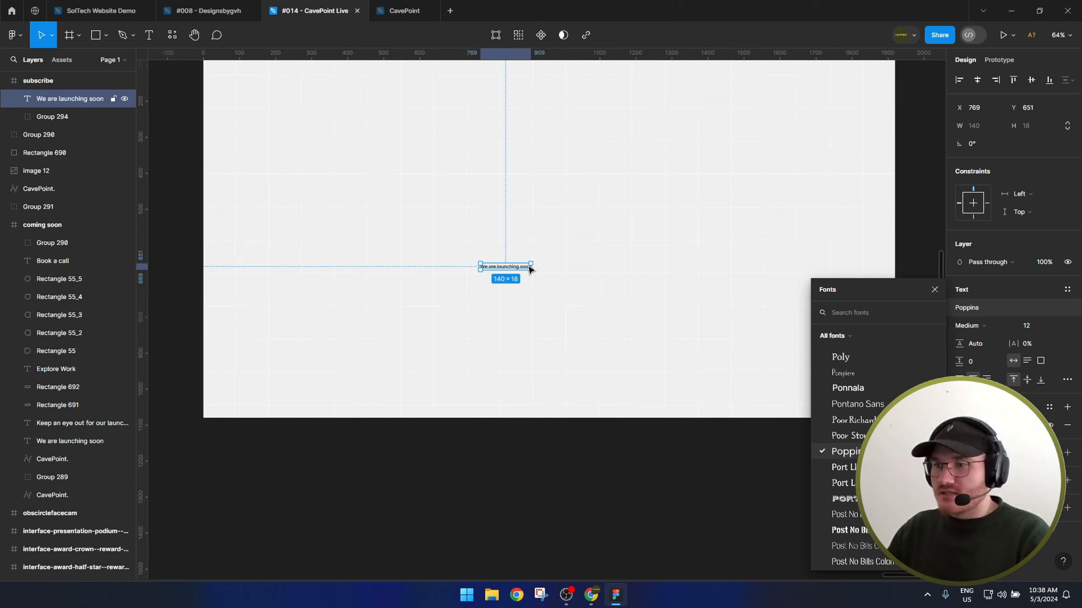
# Scale the heading up to about 831 × 107 and set its letter spacing to -4%.
pyautogui.press('k')
pyautogui.moveTo(534, 260); pyautogui.dragTo(655, 247)
pyautogui.press('v')
pyautogui.click(1032, 343)
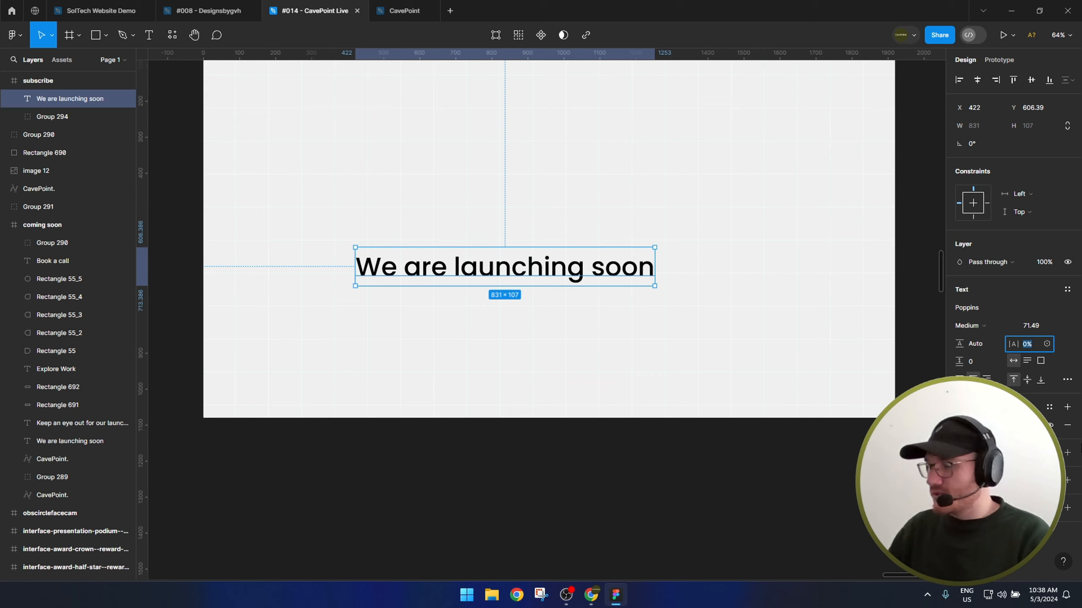
pyautogui.write('-4')
pyautogui.press('Return')
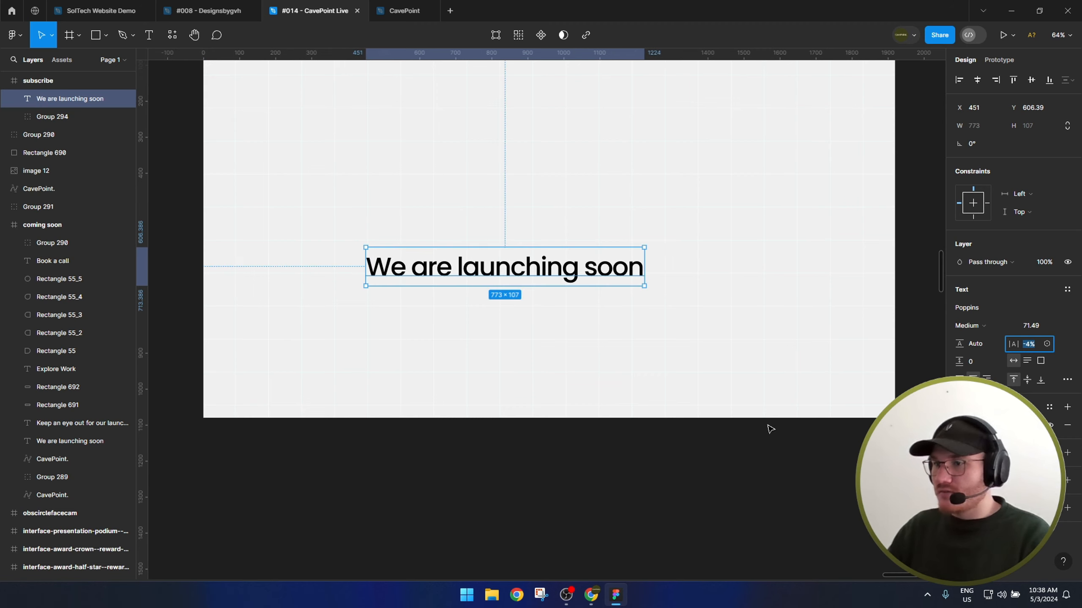
# Centre the heading horizontally in the subscribe frame and move it up to just above the frame's middle.
pyautogui.click(977, 80)
pyautogui.scroll(3, 548, 388)
pyautogui.moveTo(548, 389); pyautogui.dragTo(615, 338)
pyautogui.click(497, 139)
pyautogui.click(501, 95)
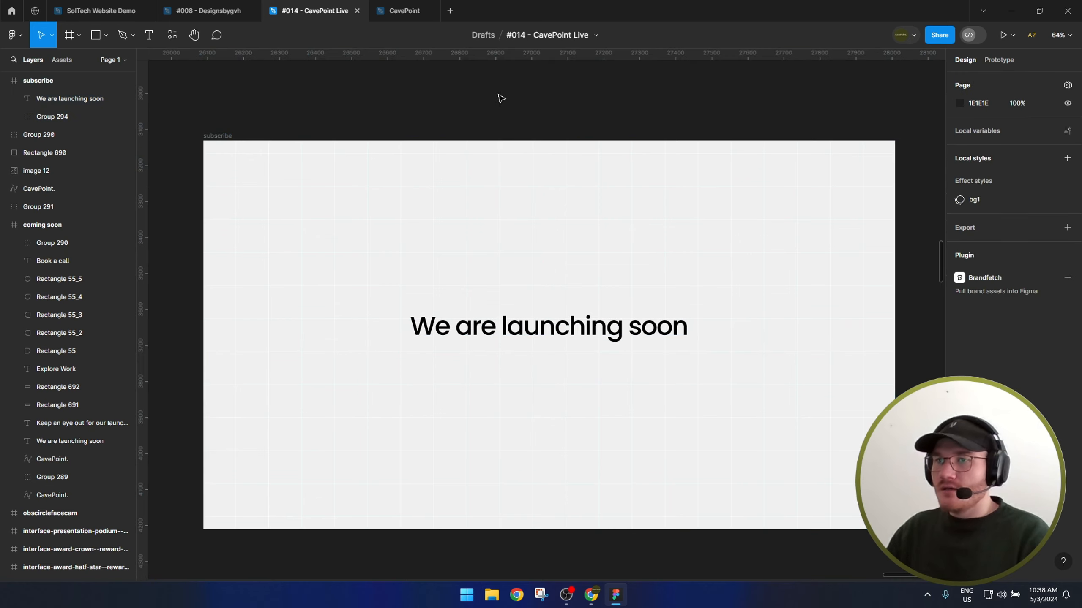
# Copy the CavePoint wordmark into the subscribe frame, centre it both ways and shrink it from its centre to about 1889 × 303.
pyautogui.scroll(-3, 490, 102)
pyautogui.moveTo(404, 115); pyautogui.dragTo(567, 131)
pyautogui.keyDown('alt'); pyautogui.moveTo(297, 183); pyautogui.dragTo(979, 272); pyautogui.keyUp('alt')
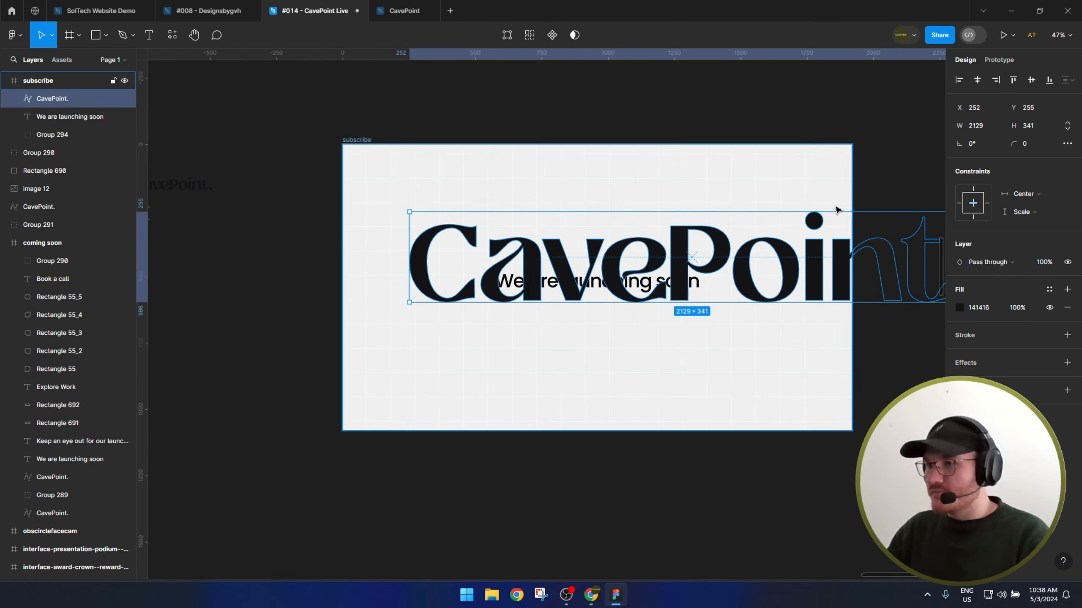
pyautogui.click(978, 81)
pyautogui.click(1032, 81)
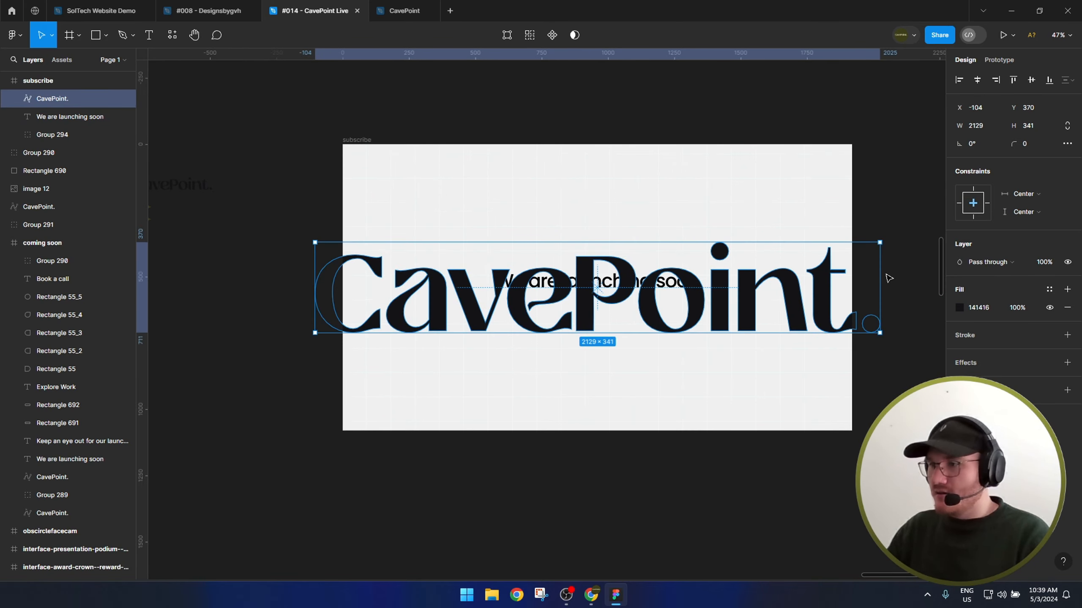
pyautogui.keyDown('alt'); pyautogui.keyDown('shift'); pyautogui.moveTo(879, 277); pyautogui.dragTo(848, 277); pyautogui.keyUp('shift'); pyautogui.keyUp('alt')
# Sample the frame's light grey for the large wordmark's fill and darken it slightly to E3E3E3.
pyautogui.press('i')
pyautogui.scroll(4, 790, 250)
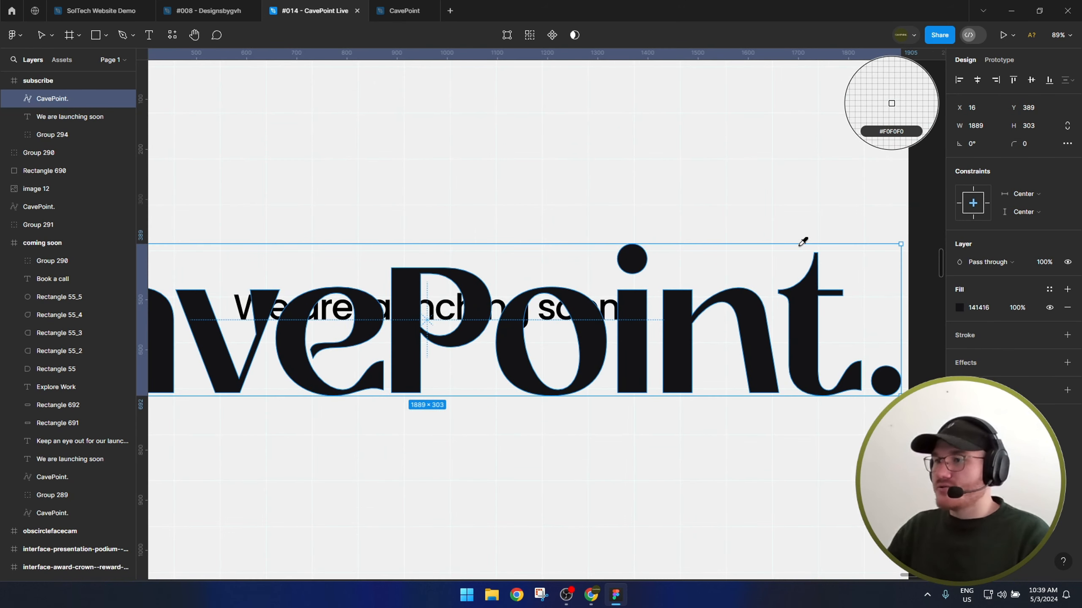
pyautogui.click(794, 223)
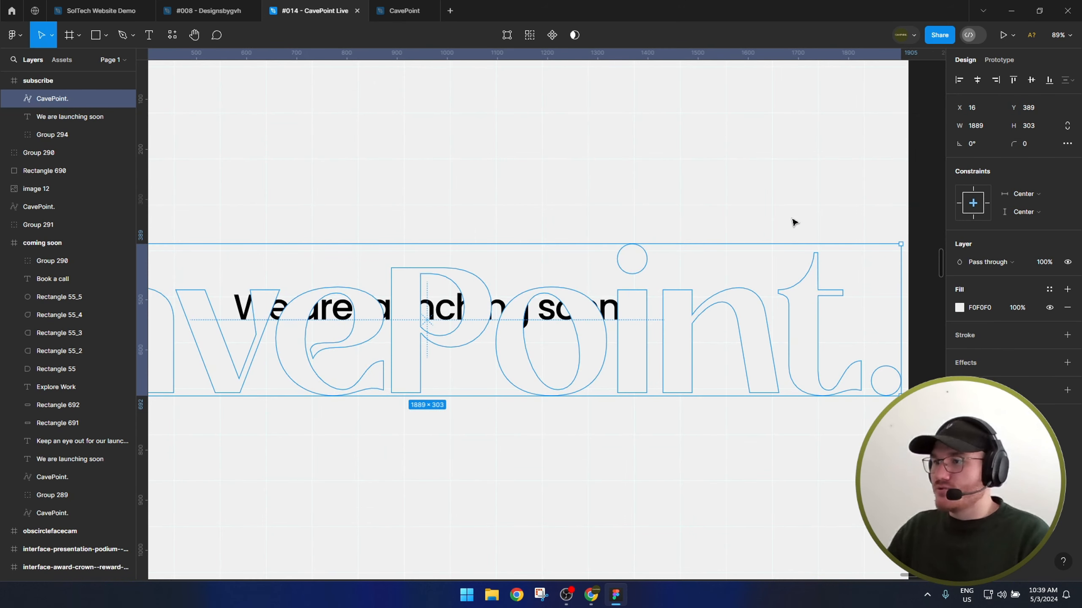
pyautogui.click(959, 308)
pyautogui.moveTo(812, 298); pyautogui.dragTo(806, 303)
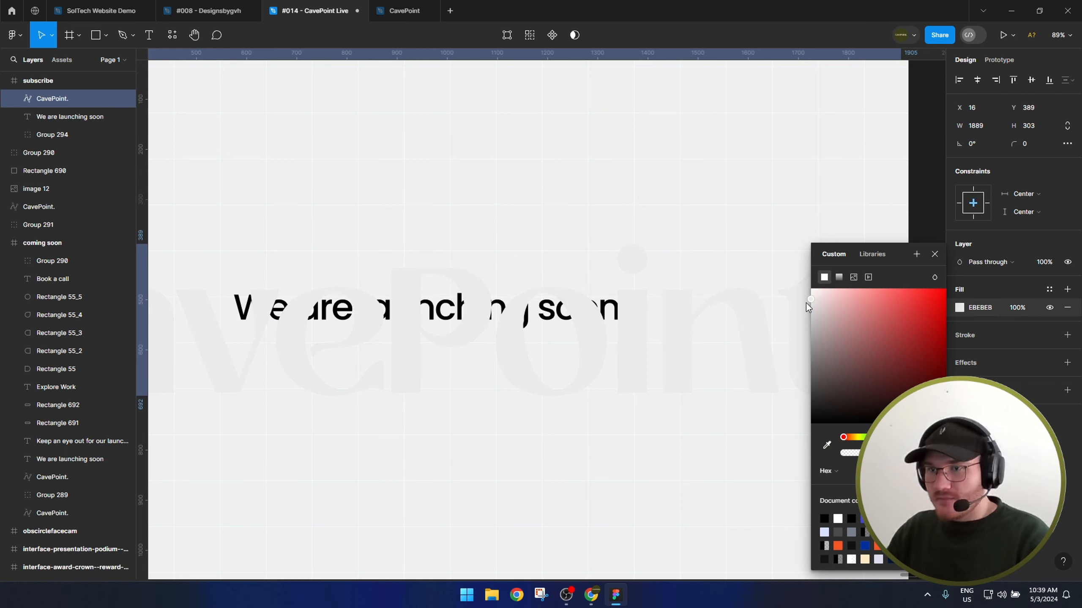
pyautogui.click(912, 184)
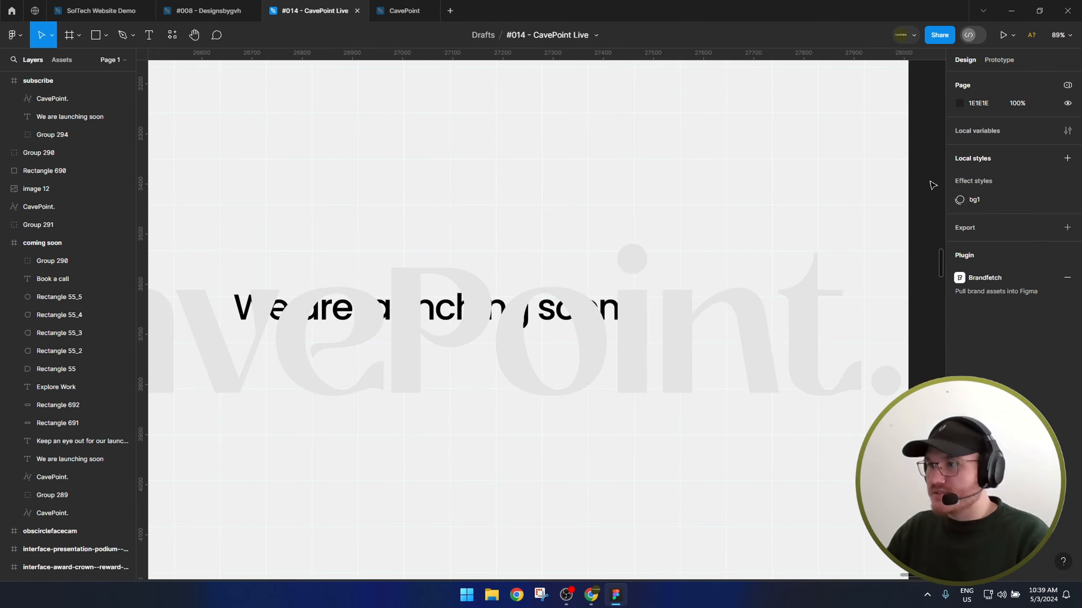
# Move the large wordmark up to Y 342 and send it behind the grid and heading.
pyautogui.scroll(-5, 843, 256)
pyautogui.click(732, 309)
pyautogui.moveTo(748, 297); pyautogui.dragTo(748, 288)
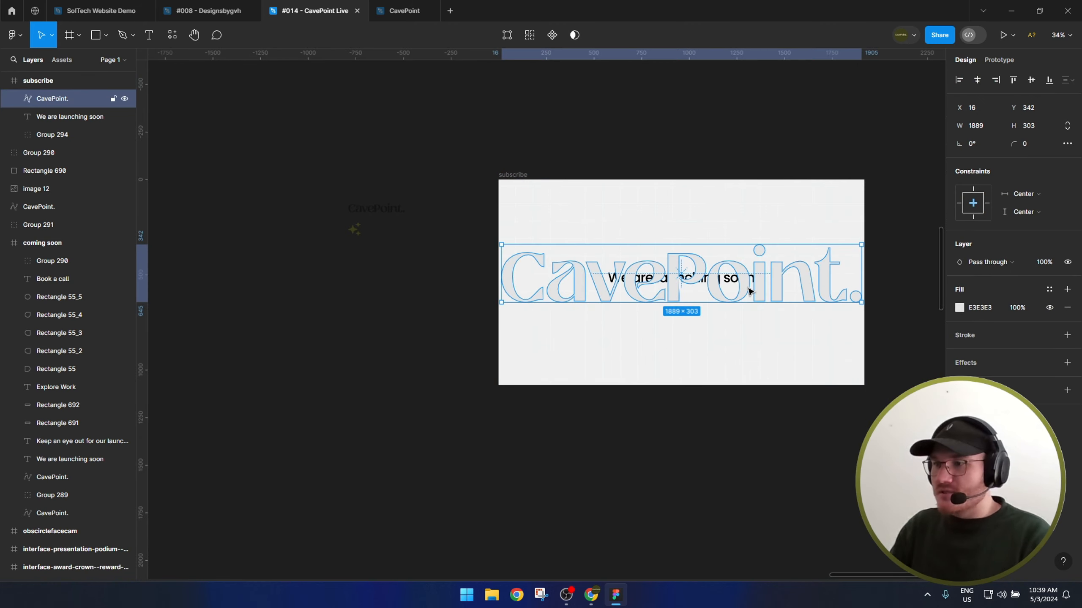
pyautogui.hotkey('ctrl', 'shift', '[')
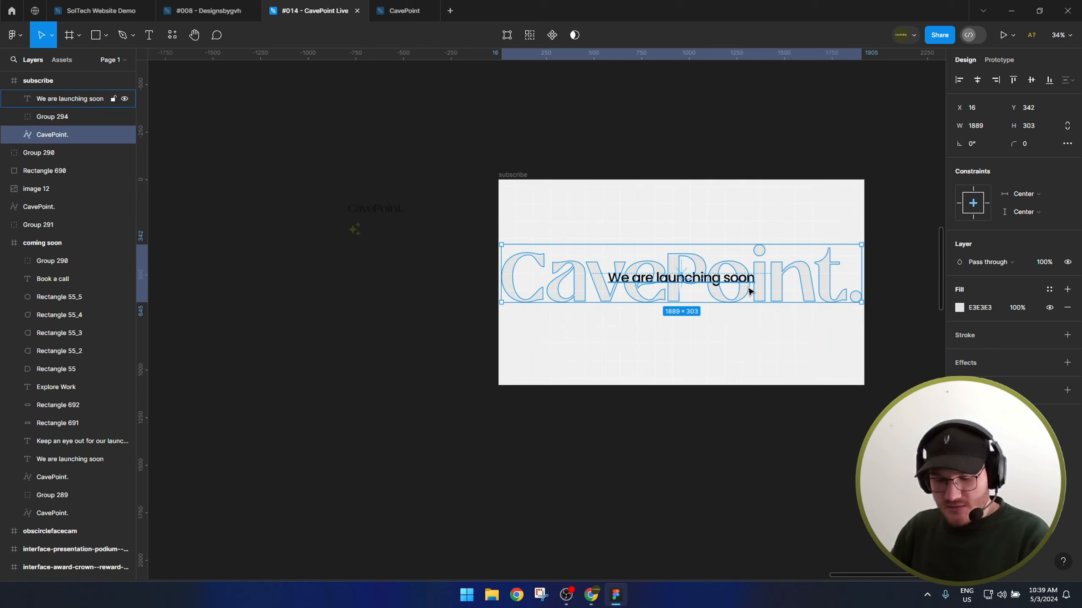
# Lighten the large CavePoint wordmark's fill slightly so that it blends more subtly into the background.
pyautogui.click(682, 414)
pyautogui.scroll(6, 669, 379)
pyautogui.moveTo(760, 418); pyautogui.dragTo(704, 181)
pyautogui.scroll(4, 699, 224)
pyautogui.click(732, 364)
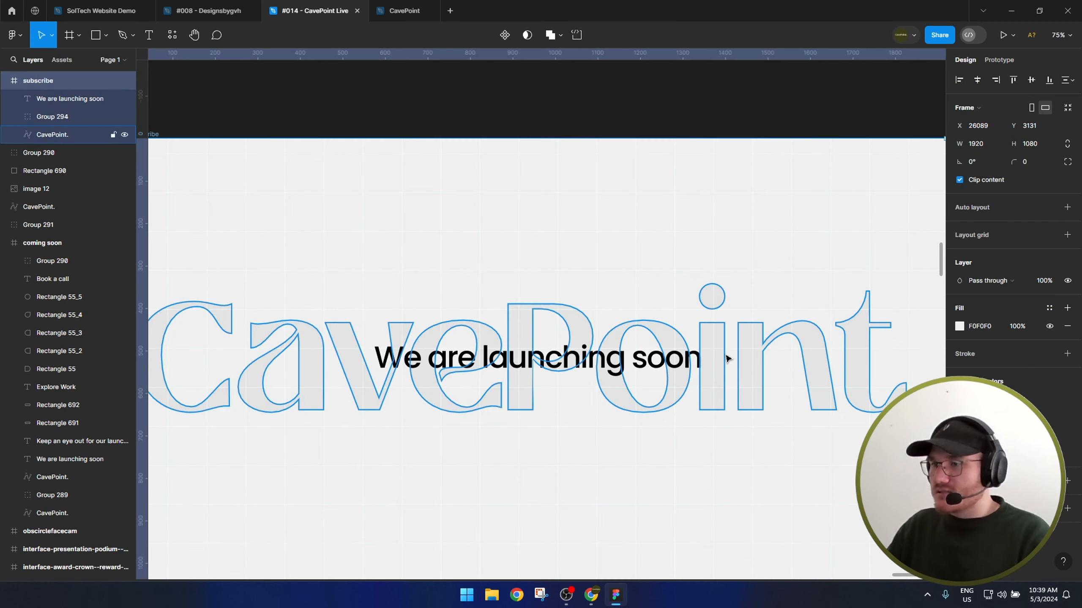
pyautogui.click(718, 341)
pyautogui.click(959, 307)
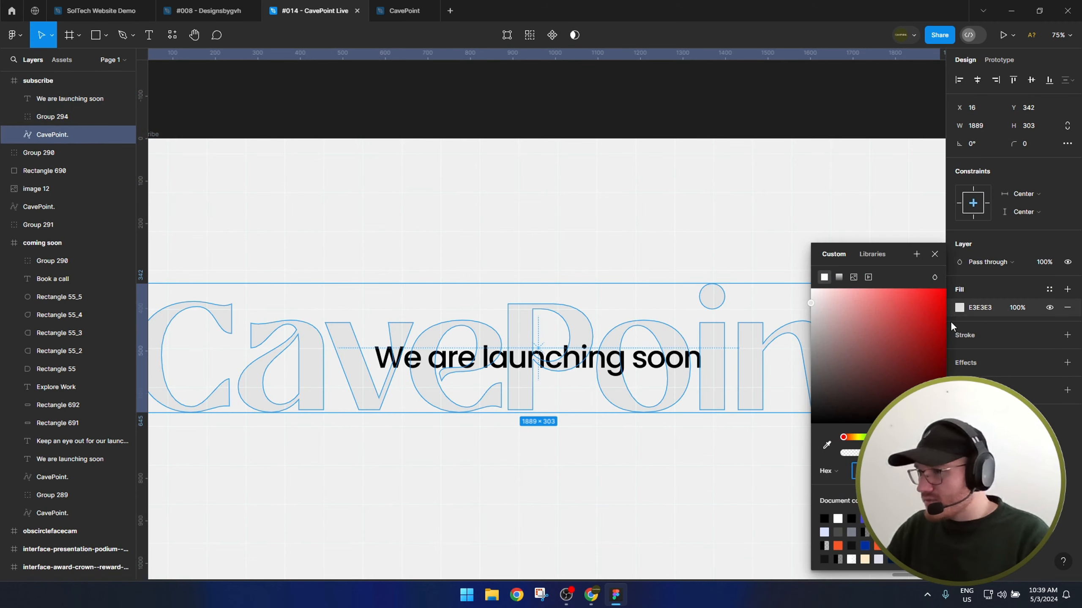
pyautogui.moveTo(809, 302); pyautogui.dragTo(810, 300)
pyautogui.click(589, 113)
# Duplicate the "We are launching soon" heading directly below the original at Y 566.
pyautogui.moveTo(630, 287); pyautogui.dragTo(658, 247)
pyautogui.scroll(-1, 658, 248)
pyautogui.moveTo(632, 324); pyautogui.dragTo(632, 363)
pyautogui.scroll(4, 599, 350)
pyautogui.scroll(2, 598, 350)
# Replace the duplicated heading's text with random filler text starting with "Lirem".
pyautogui.press('Return')
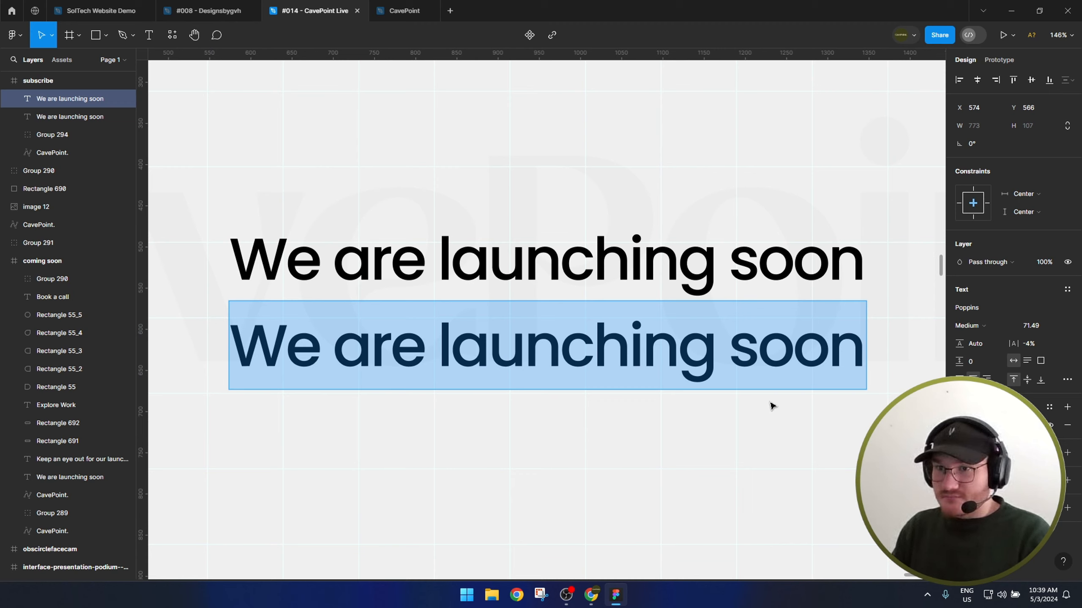
pyautogui.write('web')
pyautogui.press('BackSpace')
pyautogui.press('BackSpace')
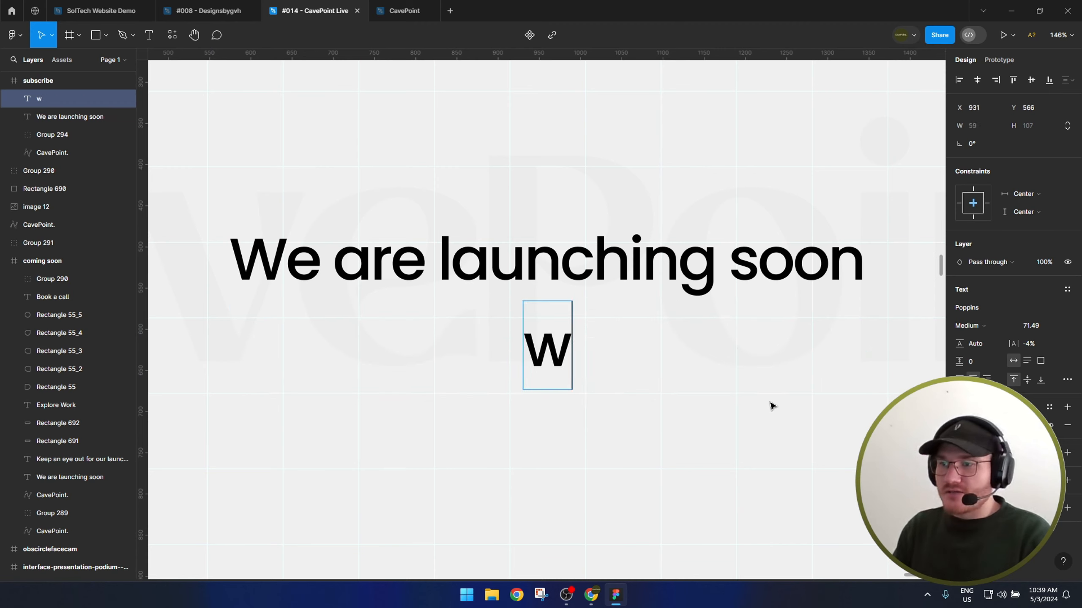
pyautogui.press('BackSpace')
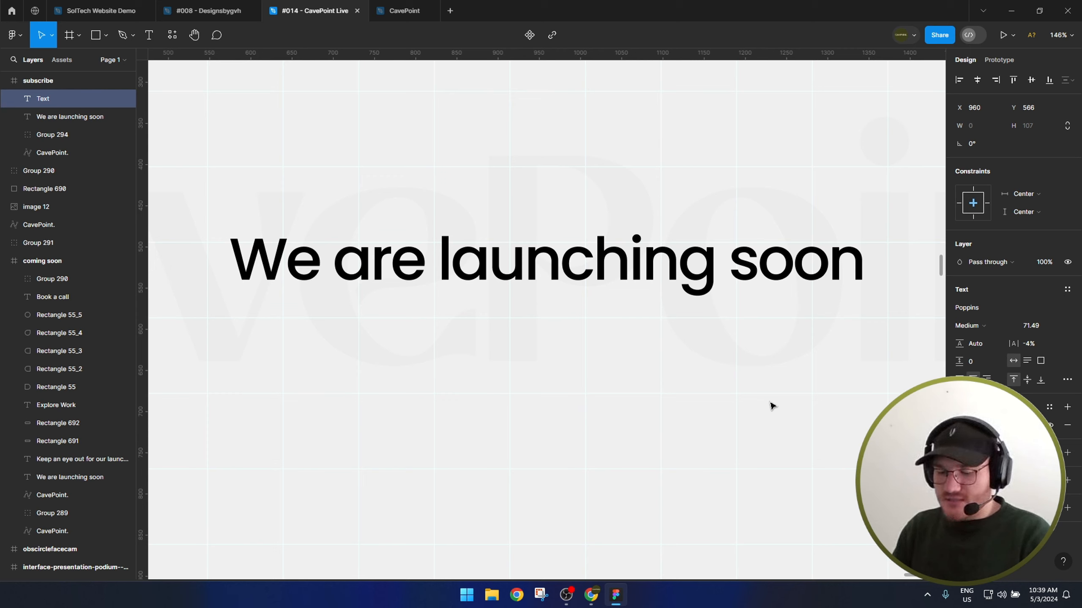
pyautogui.write('lirem')
pyautogui.press('BackSpace')
pyautogui.press('BackSpace')
pyautogui.press('BackSpace')
pyautogui.press('BackSpace')
pyautogui.press('BackSpace')
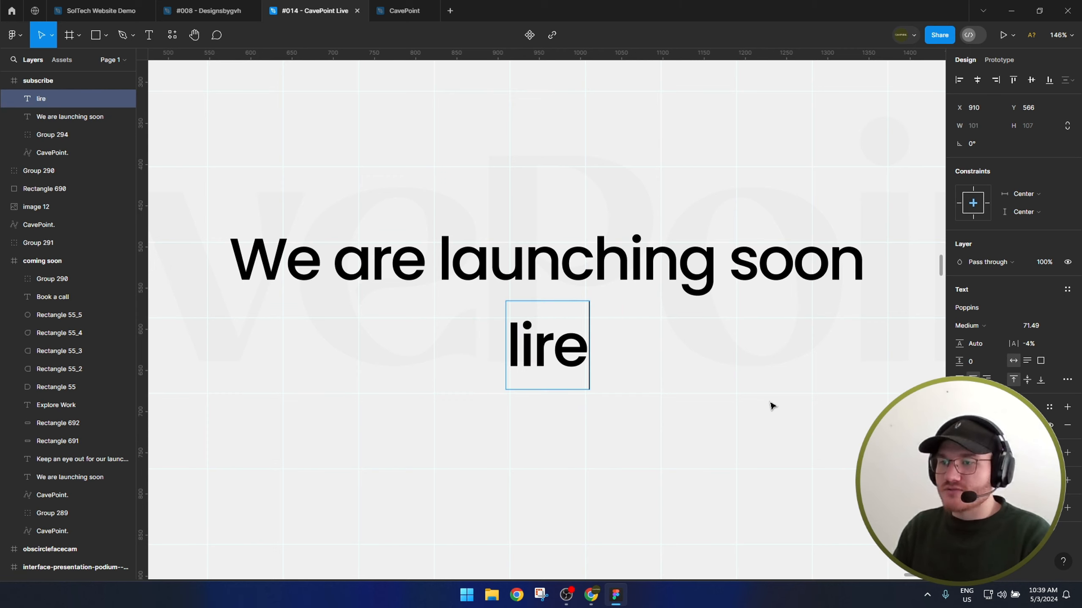
pyautogui.write('Lirem')
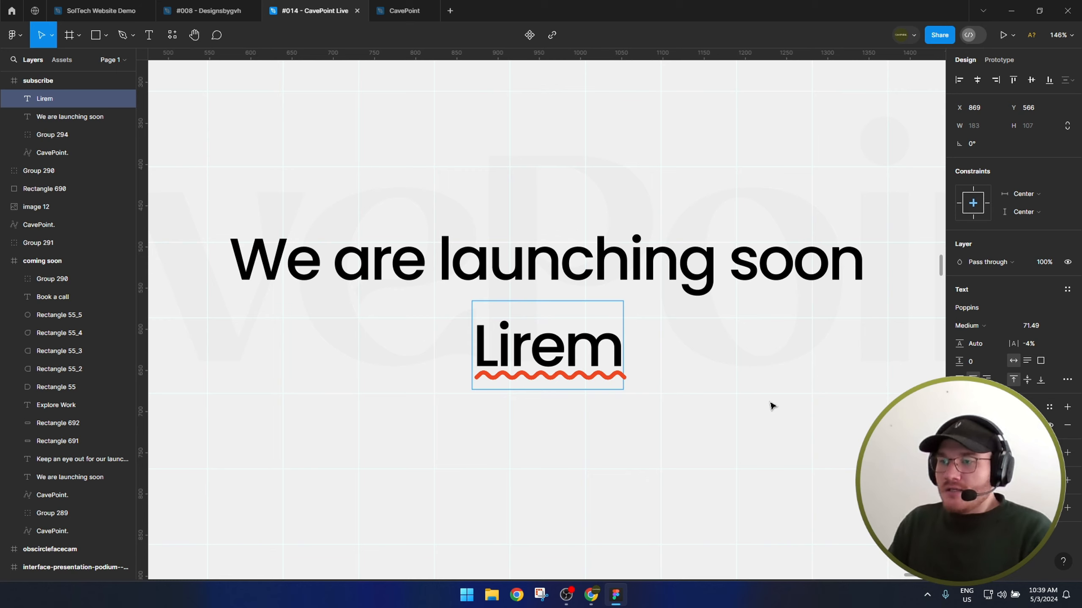
pyautogui.write(' cjlkhaljkhaldkjhdakljdklj dhjalkjds')
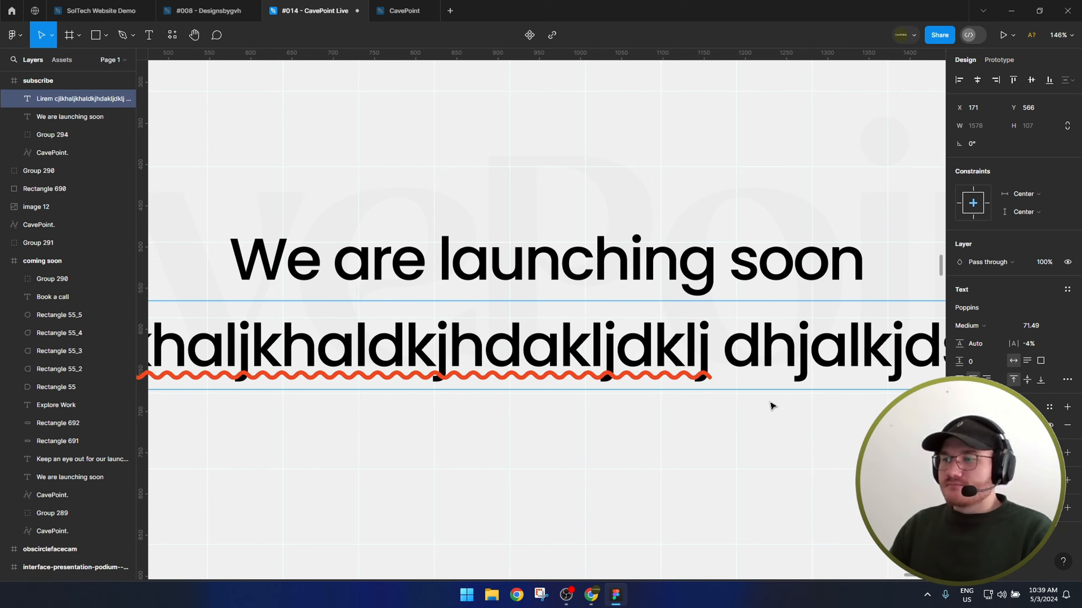
# Set the filler line's font size to 16.
pyautogui.tripleClick(732, 341)
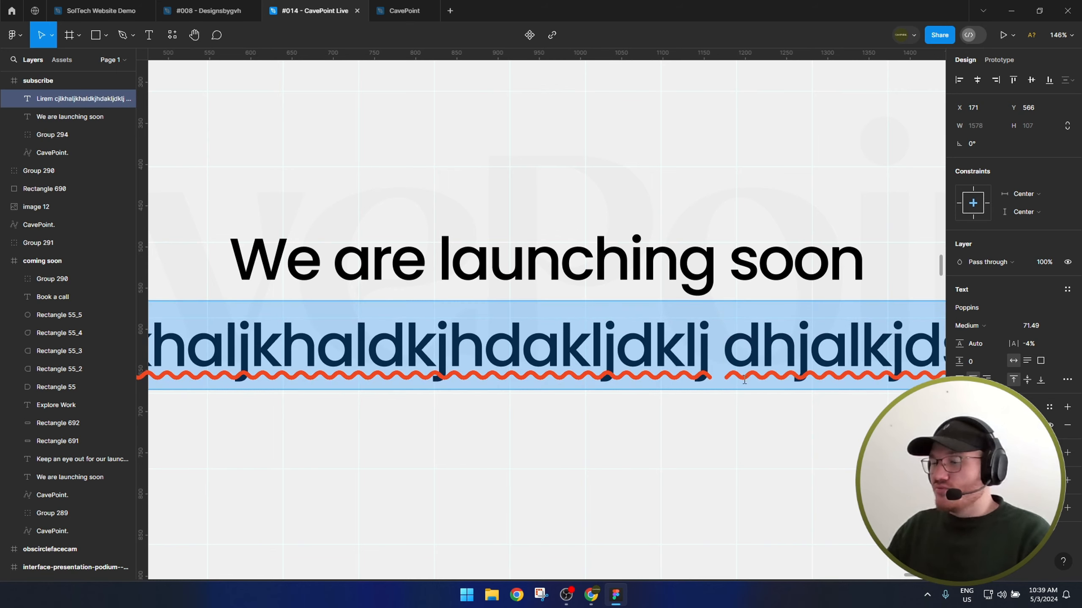
pyautogui.click(1031, 325)
pyautogui.press('Return')
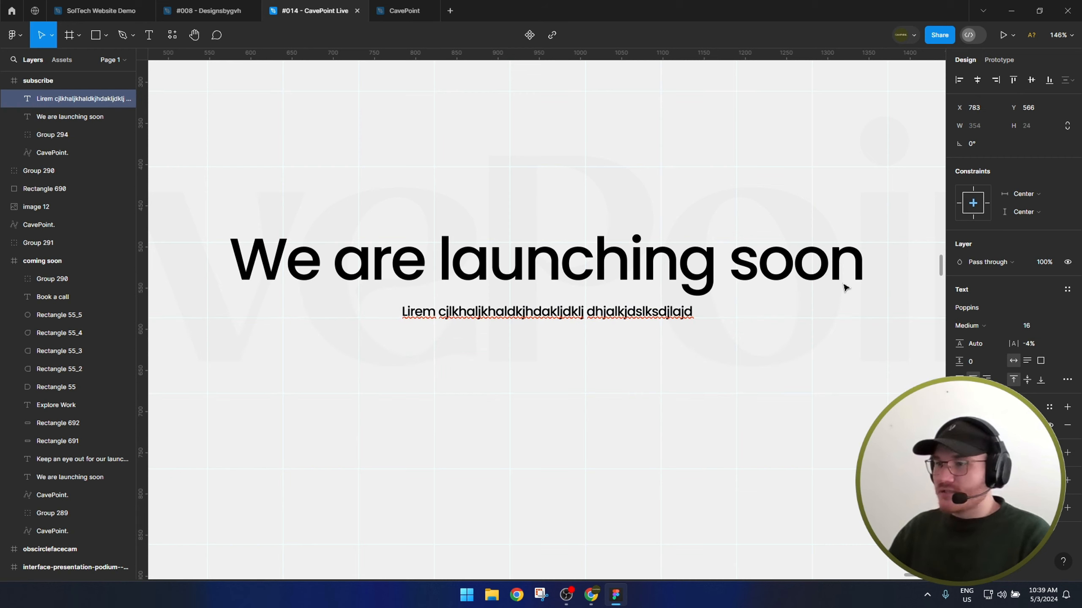
# Switch to Chrome and search for a lorem ipsum text source in a new tab.
pyautogui.doubleClick(677, 314)
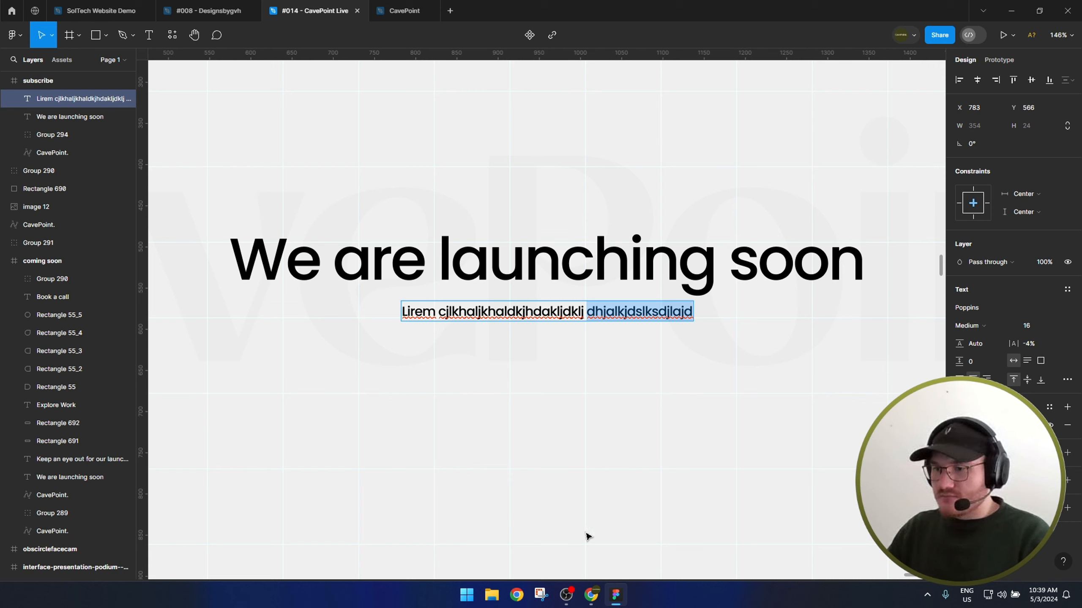
pyautogui.moveTo(591, 594)
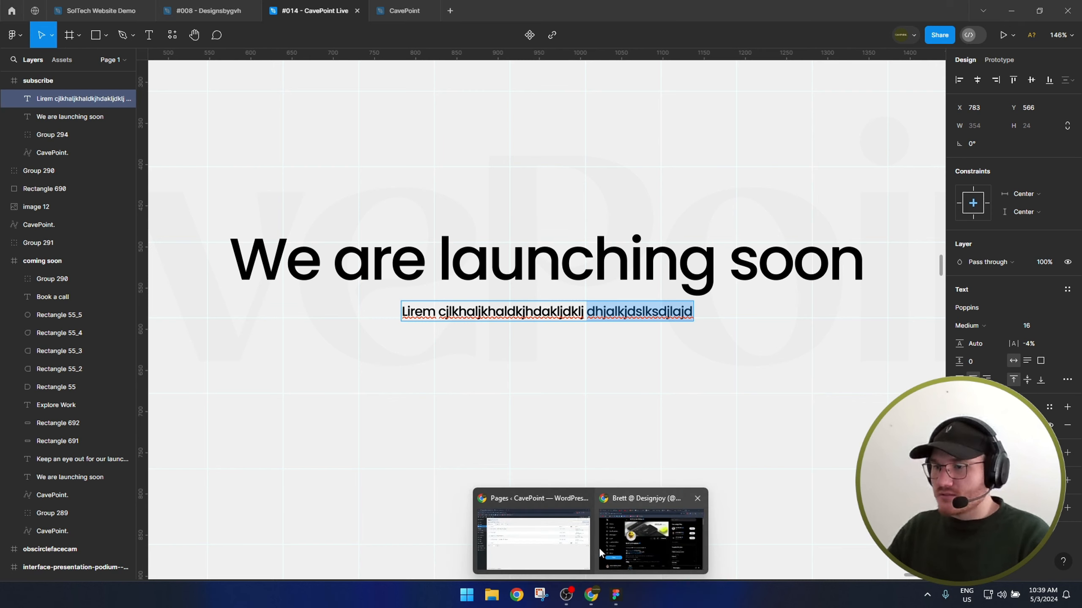
pyautogui.click(571, 545)
pyautogui.click(298, 11)
pyautogui.write('l')
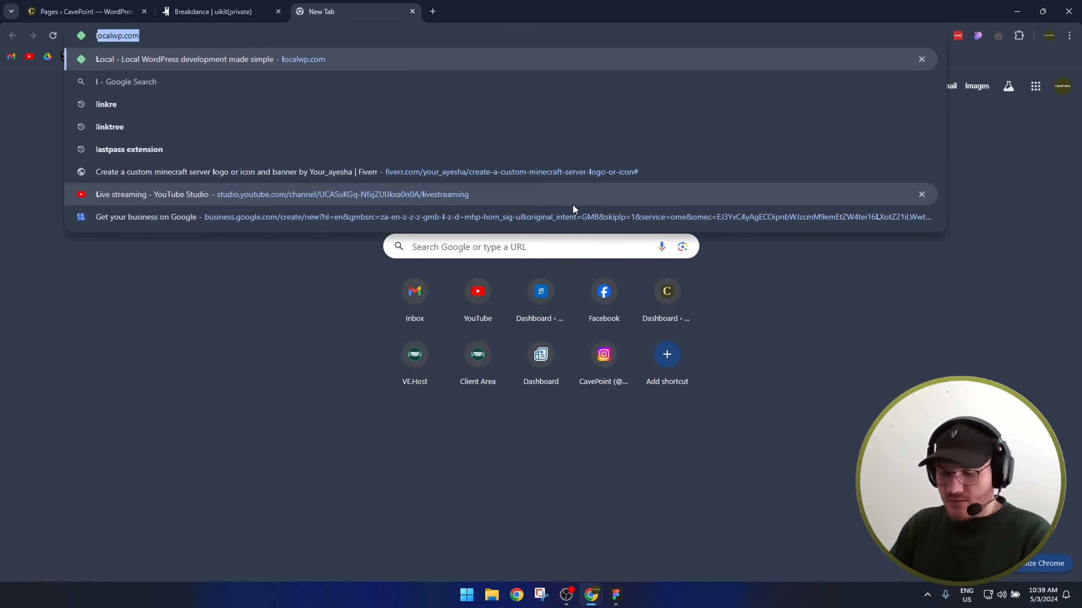
pyautogui.write('orem ipsi')
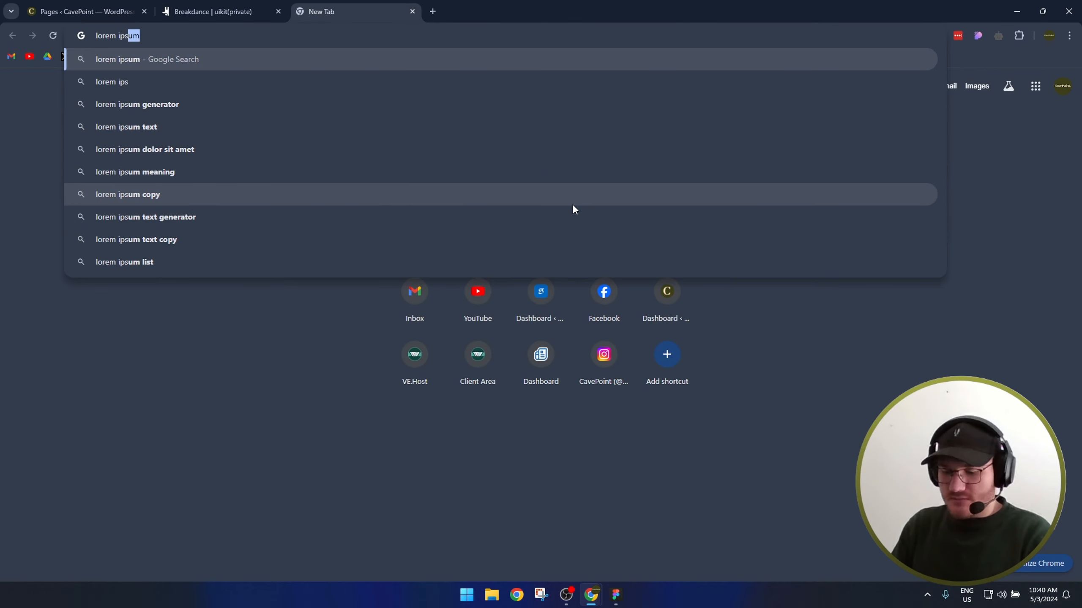
pyautogui.write('n')
pyautogui.press('Return')
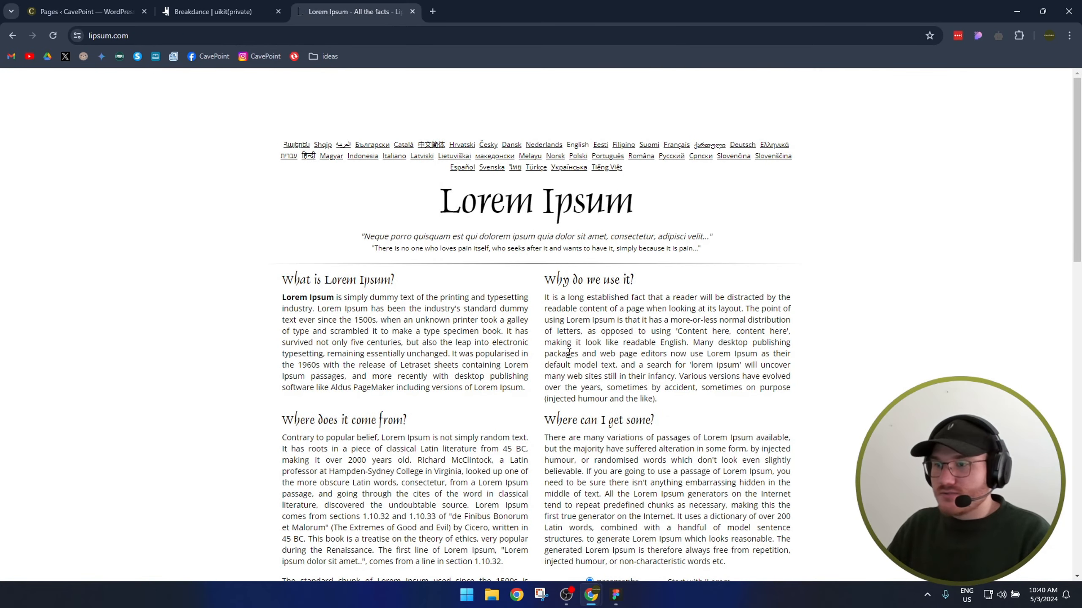
# Generate lorem ipsum paragraphs and copy the opening text from "Lorem ipsum dolor sit amet" through "ligula tempus".
pyautogui.scroll(-5, 569, 353)
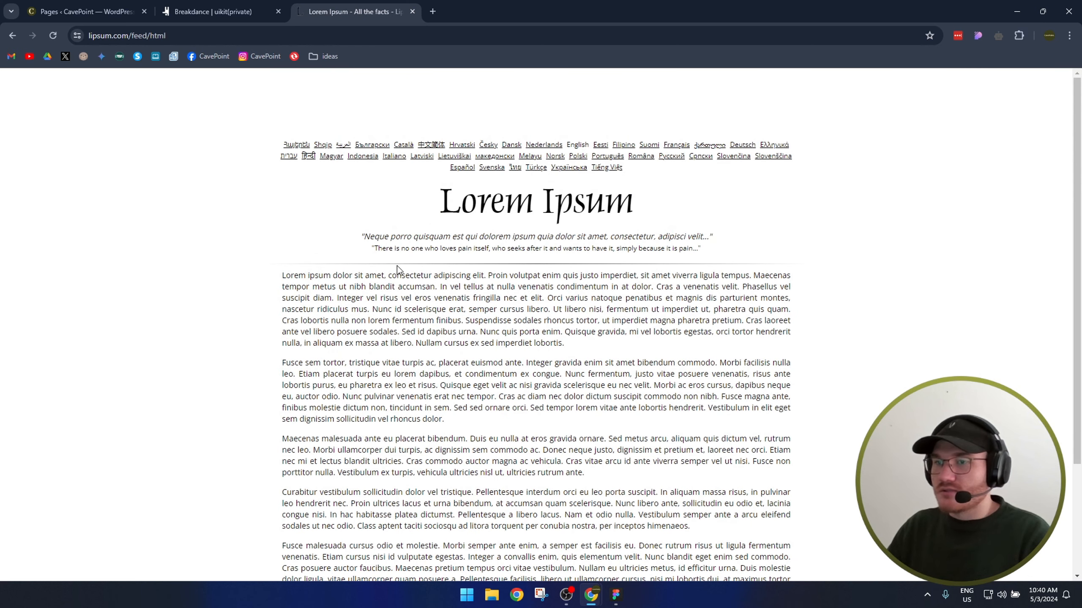
pyautogui.moveTo(282, 275); pyautogui.dragTo(329, 289)
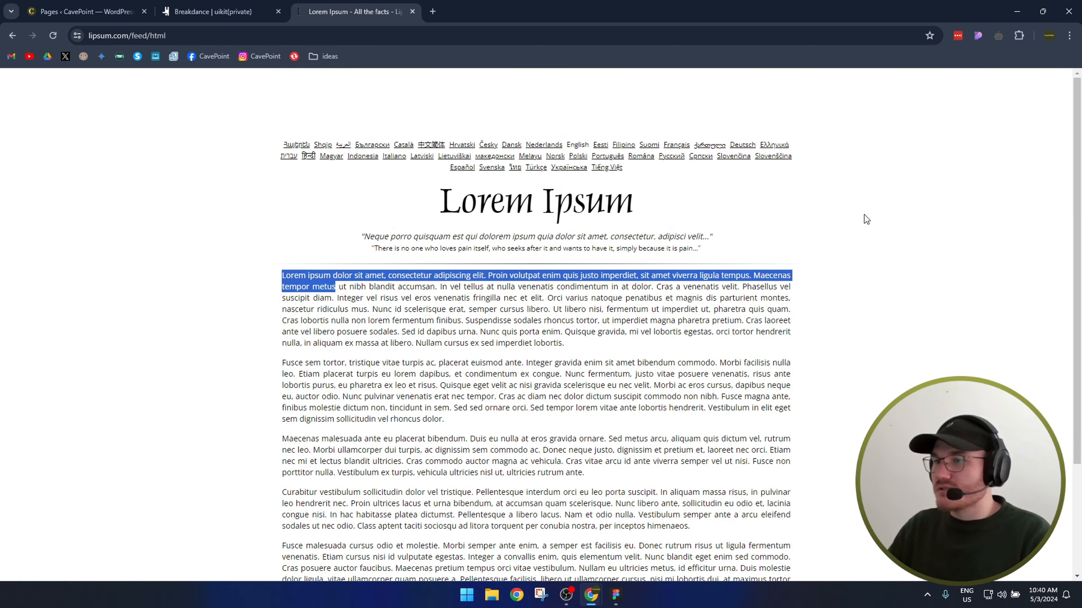
pyautogui.moveTo(750, 276); pyautogui.dragTo(332, 249)
pyautogui.hotkey('ctrl', 'c')
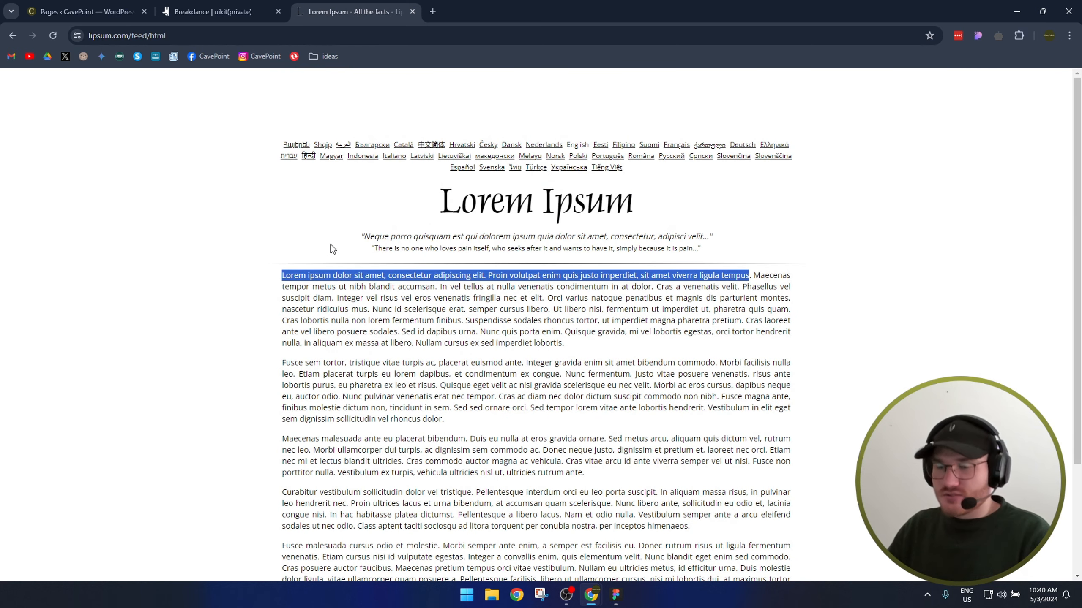
# Switch back to Figma and replace the filler line under the heading with the copied lorem ipsum text.
pyautogui.click(1016, 11)
pyautogui.tripleClick(582, 315)
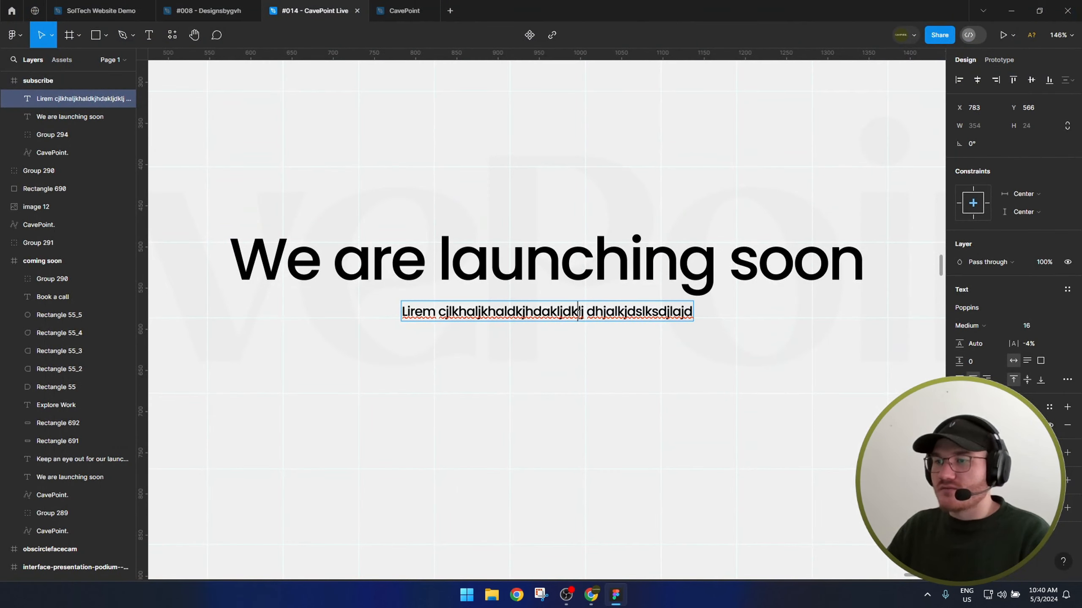
pyautogui.hotkey('ctrl', 'v')
pyautogui.click(628, 341)
pyautogui.scroll(-3, 594, 345)
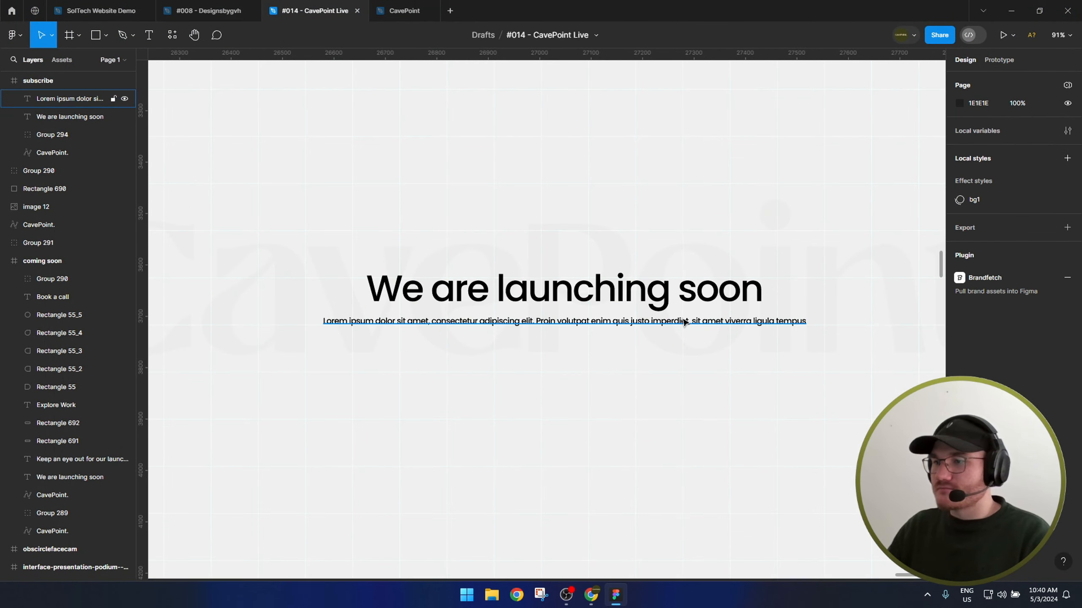
# Narrow the lorem ipsum text box so the text wraps onto two lines beneath the heading.
pyautogui.click(807, 323)
pyautogui.moveTo(808, 323); pyautogui.dragTo(751, 324)
pyautogui.scroll(3, 533, 400)
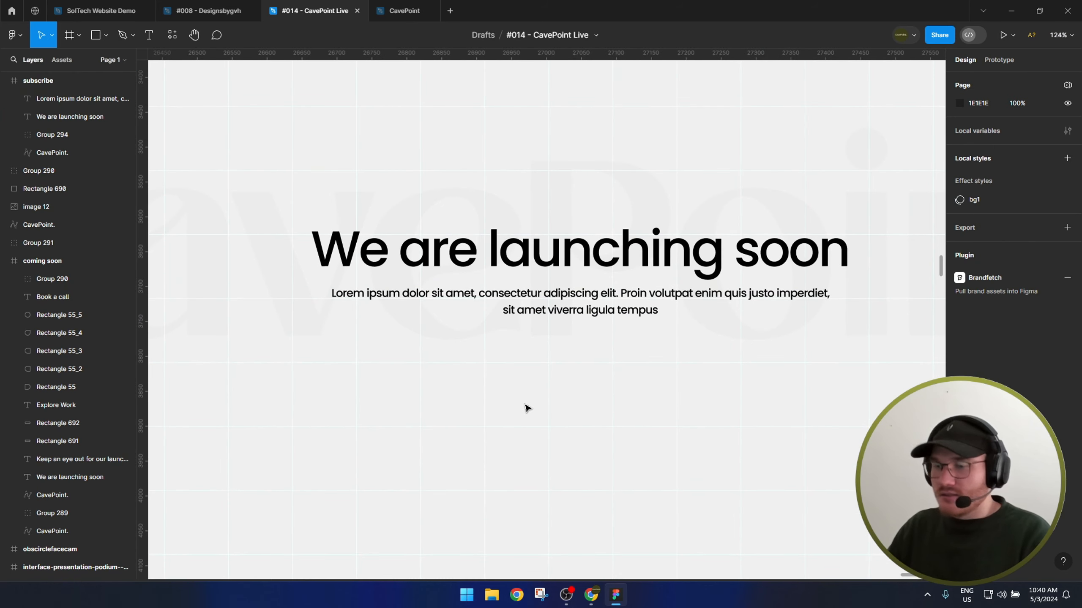
# Create a 222 × 67 rectangle below the supporting text and set its corner radius to 50.
pyautogui.press('r')
pyautogui.click(436, 362)
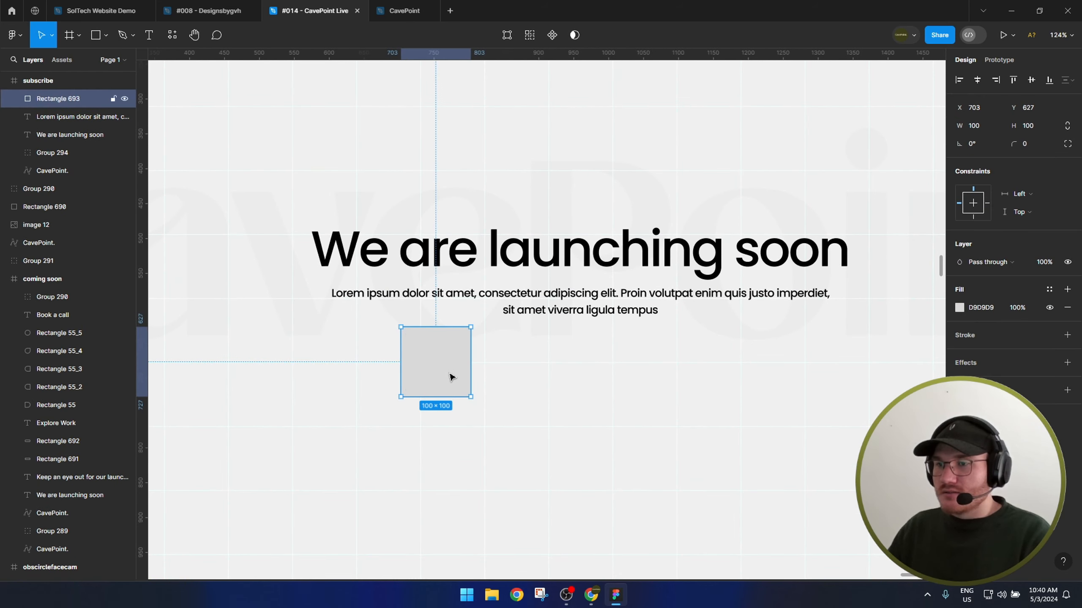
pyautogui.moveTo(451, 377); pyautogui.dragTo(572, 363)
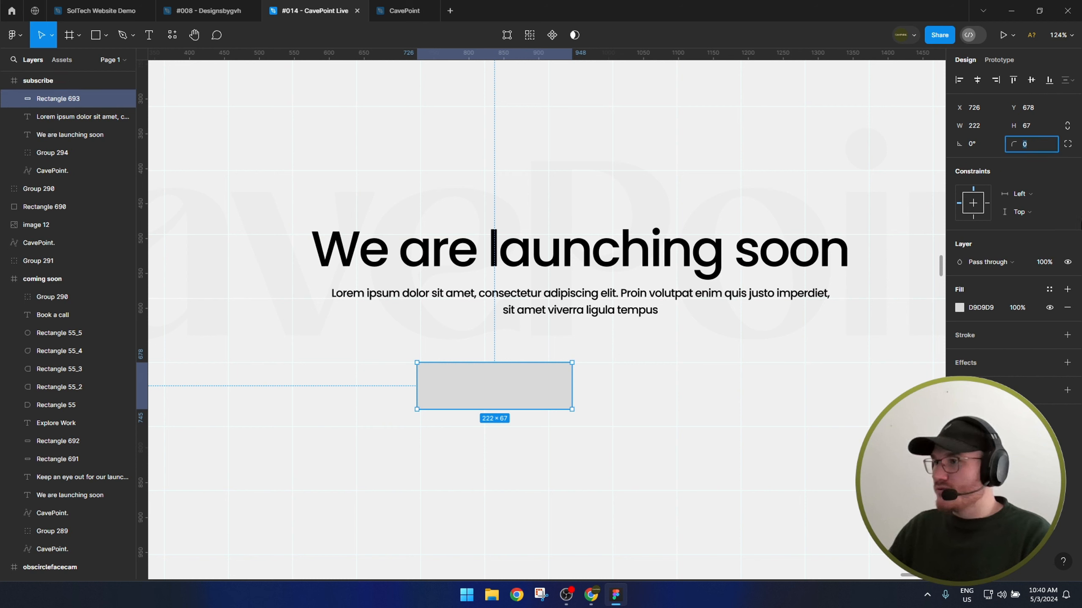
pyautogui.write('50')
pyautogui.press('Return')
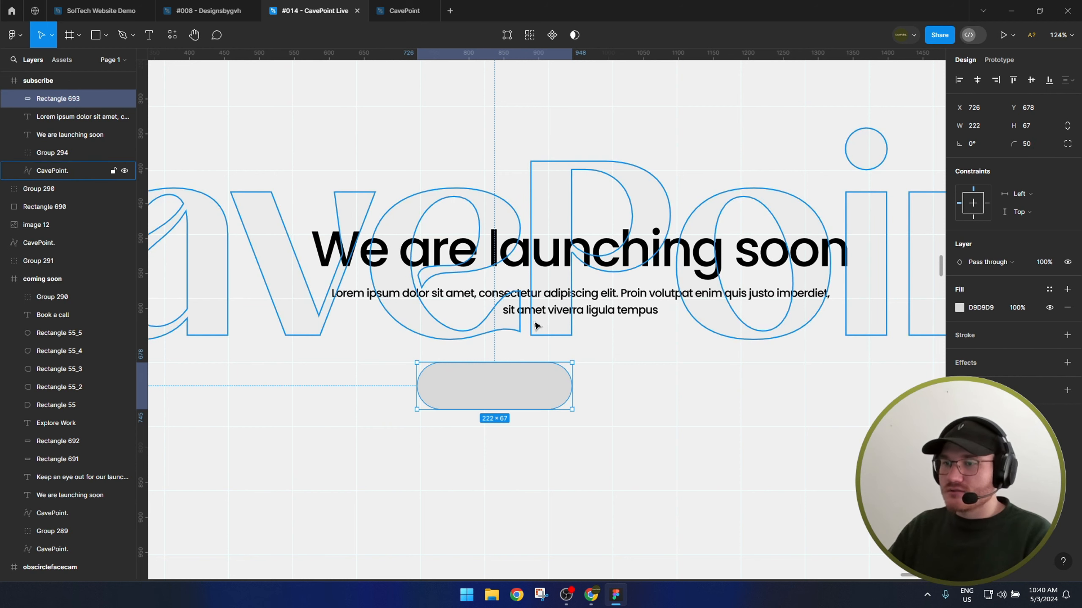
# Duplicate the pill shape beside the original, narrow the copy to 186, and shift both pills together under the text.
pyautogui.moveTo(505, 382); pyautogui.dragTo(650, 371)
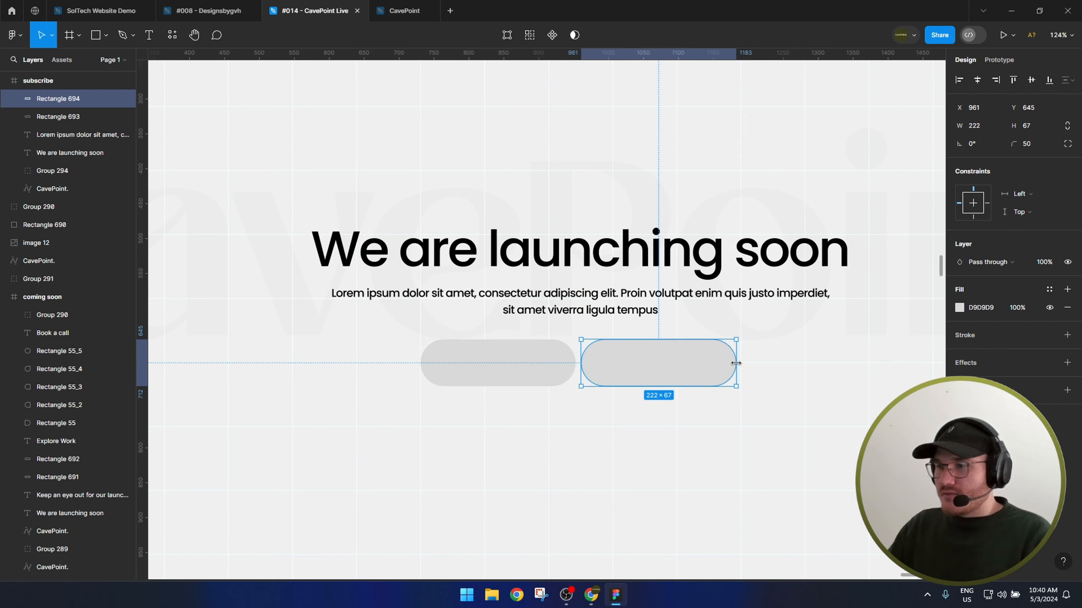
pyautogui.moveTo(735, 363); pyautogui.dragTo(724, 367)
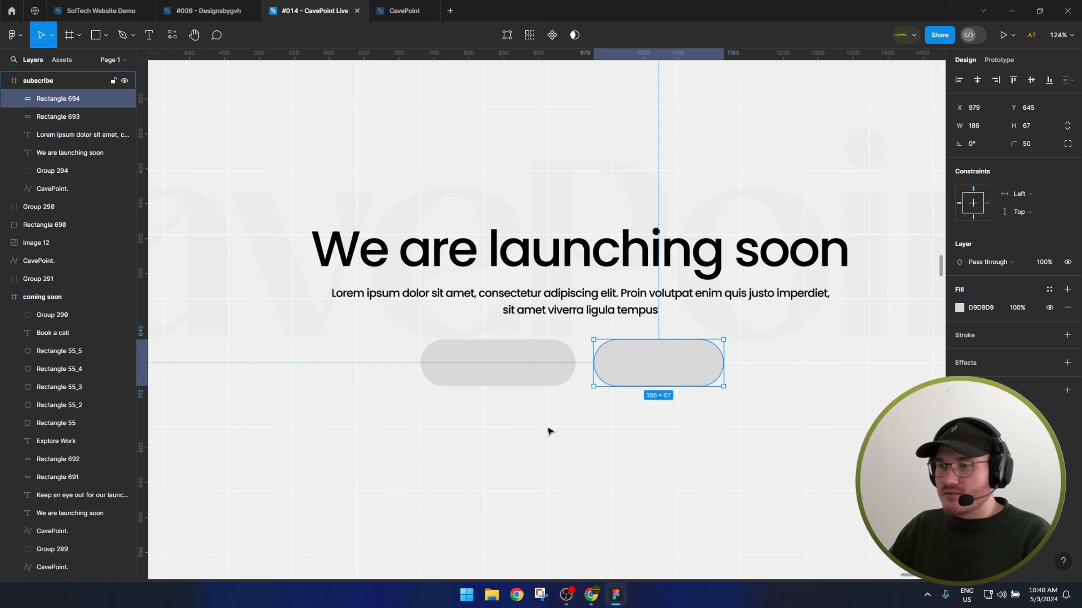
pyautogui.click(528, 366)
pyautogui.keyDown('shift'); pyautogui.click(632, 365); pyautogui.keyUp('shift')
pyautogui.moveTo(633, 366); pyautogui.dragTo(641, 364)
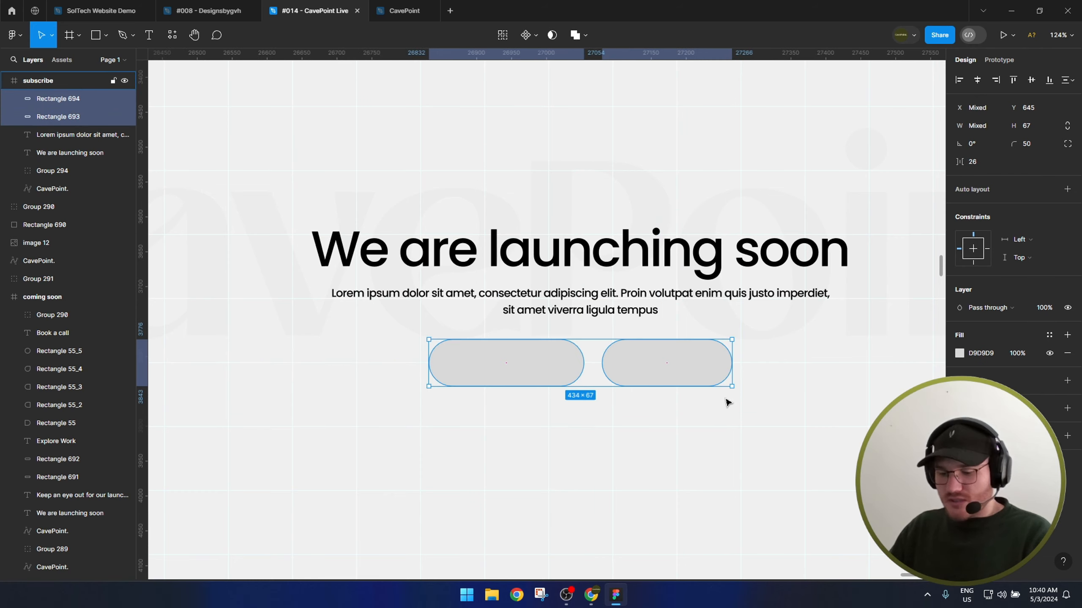
# Group the two pill shapes and centre the group horizontally in the frame.
pyautogui.hotkey('ctrl', 'g')
pyautogui.click(970, 85)
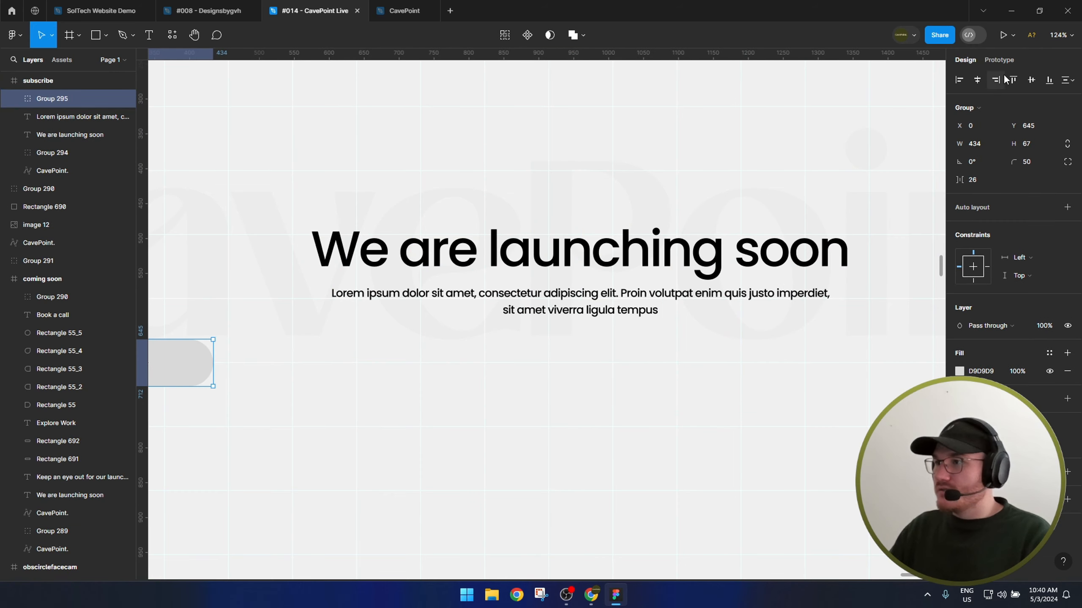
pyautogui.click(977, 80)
pyautogui.click(556, 451)
pyautogui.press('r')
pyautogui.click(529, 170)
pyautogui.moveTo(529, 174); pyautogui.dragTo(591, 169)
pyautogui.hotkey('ctrl', 'z')
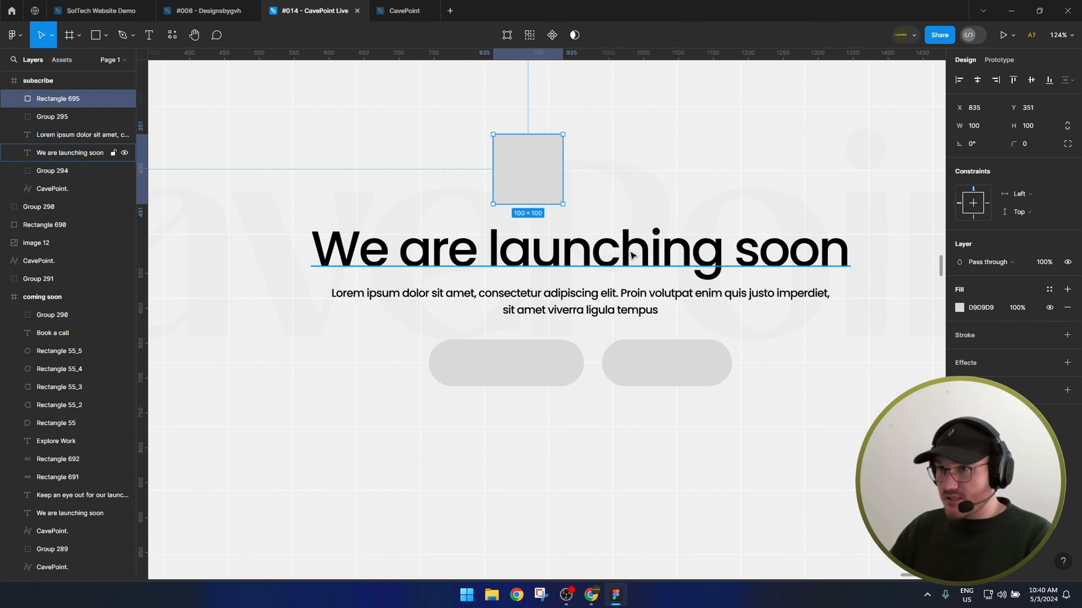
pyautogui.hotkey('ctrl', 'z')
pyautogui.hotkey('ctrl', 'z')
# Ungroup the two pill shapes and fill both with the dark olive colour 3C3E19.
pyautogui.moveTo(473, 514); pyautogui.dragTo(516, 463)
pyautogui.hotkey('ctrl', 'shift', 'g')
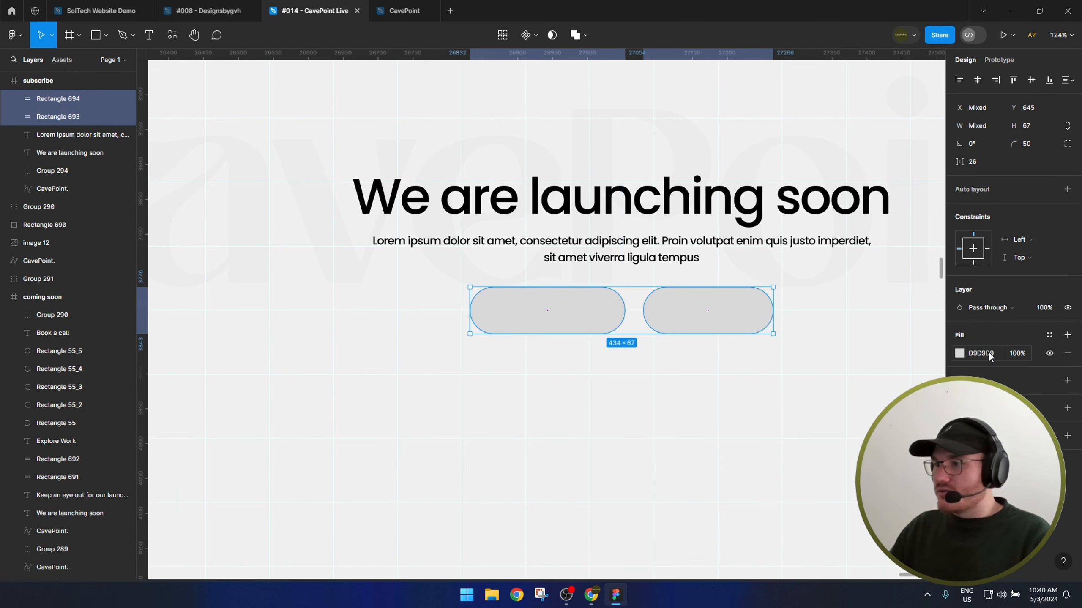
pyautogui.click(960, 353)
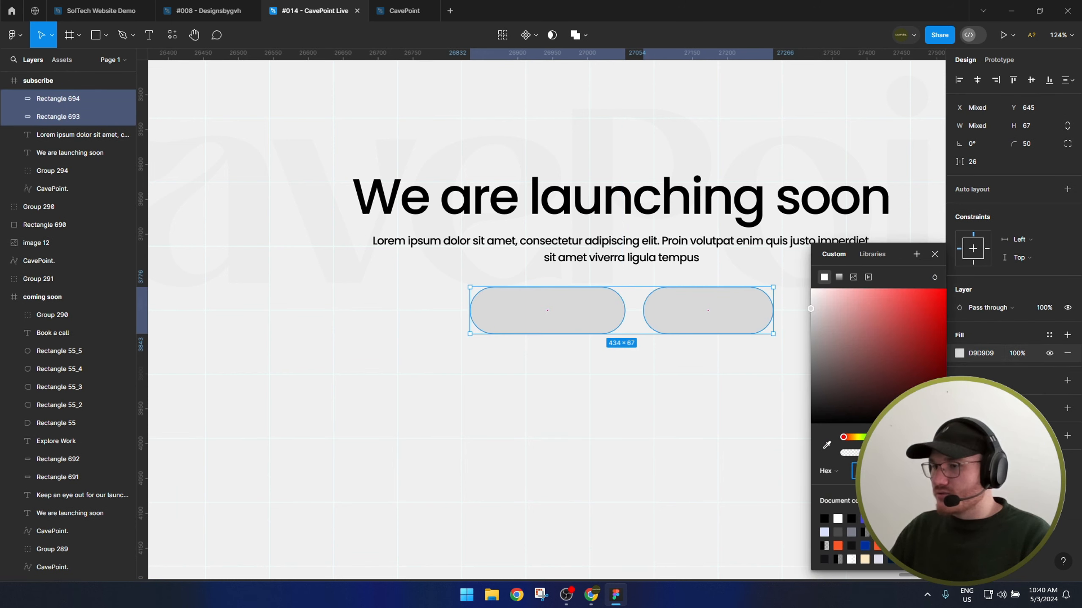
pyautogui.hotkey('ctrl', 'v')
pyautogui.press('Return')
pyautogui.press('Escape')
pyautogui.click(695, 304)
pyautogui.press('Escape')
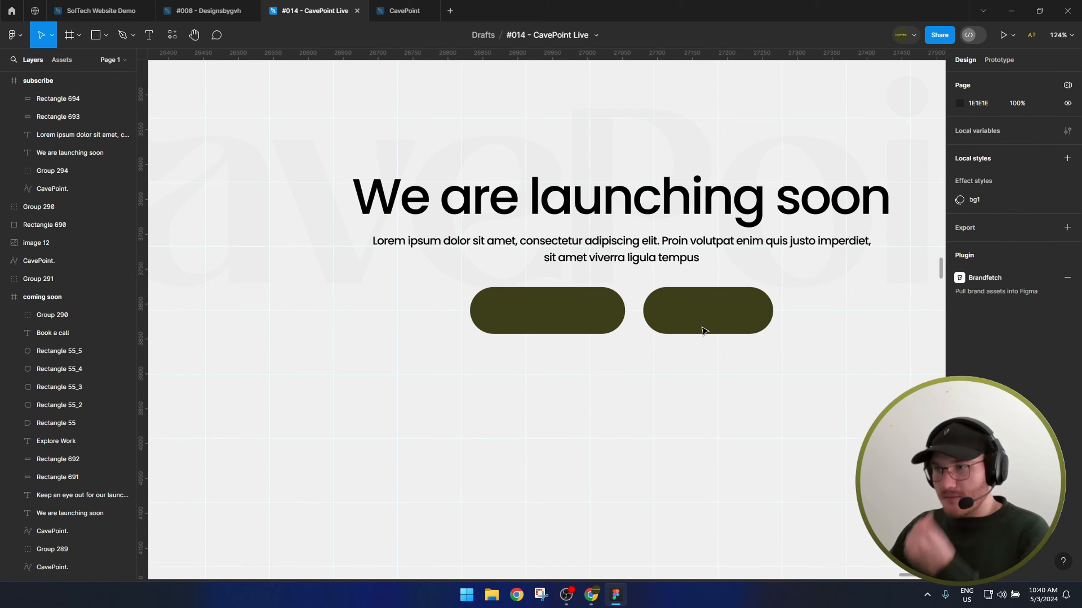
# Swap the narrower pill's fill for a stroke so it becomes an outlined button.
pyautogui.click(703, 331)
pyautogui.hotkey('shift', 'x')
pyautogui.click(676, 394)
# Add the text "Book a call" and place it inside the outlined button.
pyautogui.scroll(3, 677, 336)
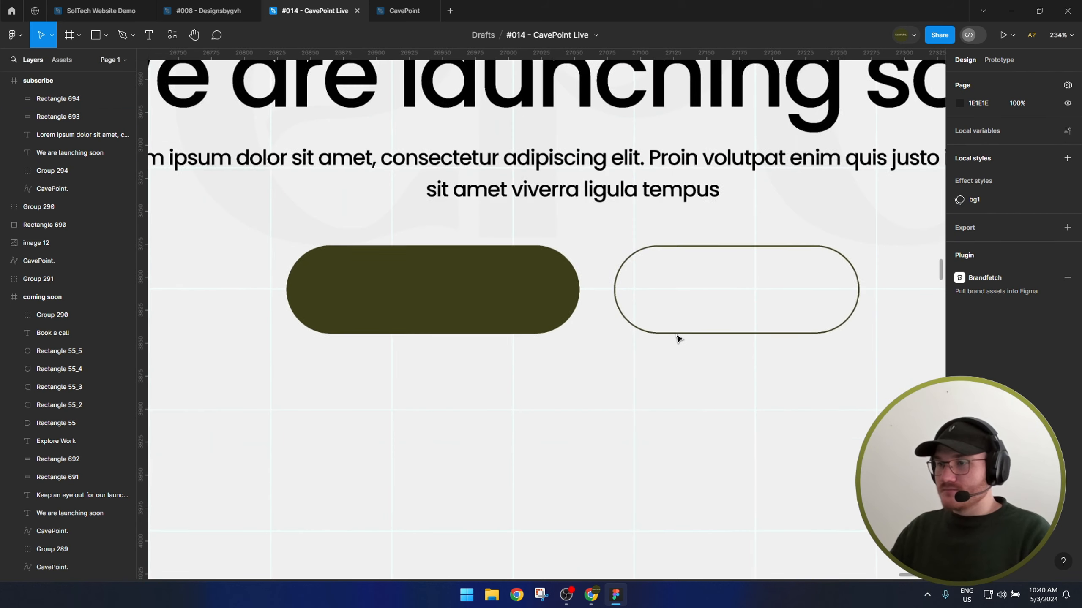
pyautogui.press('t')
pyautogui.click(626, 392)
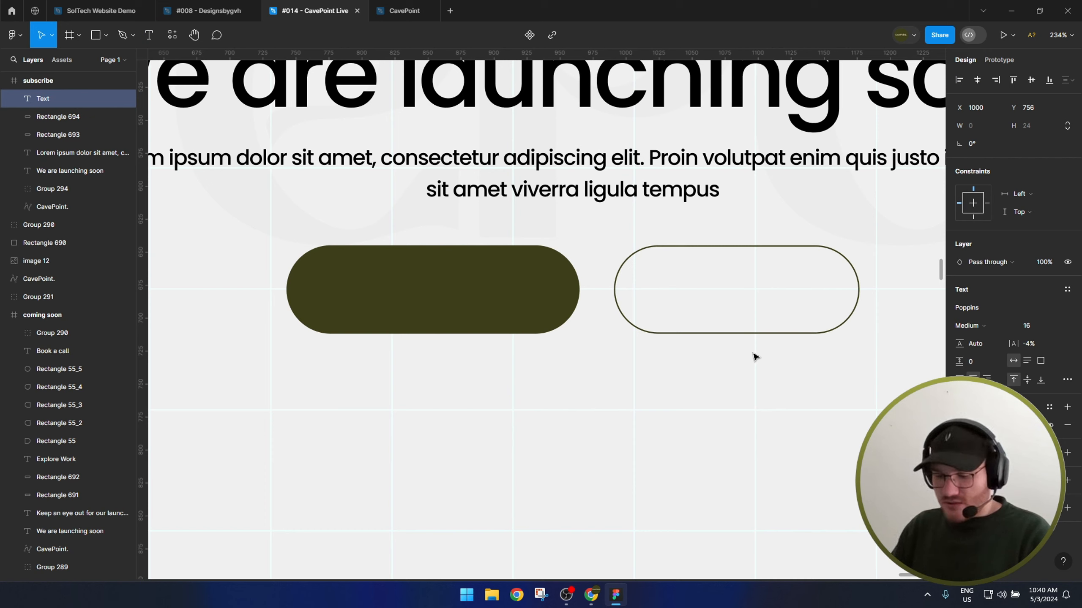
pyautogui.write('book')
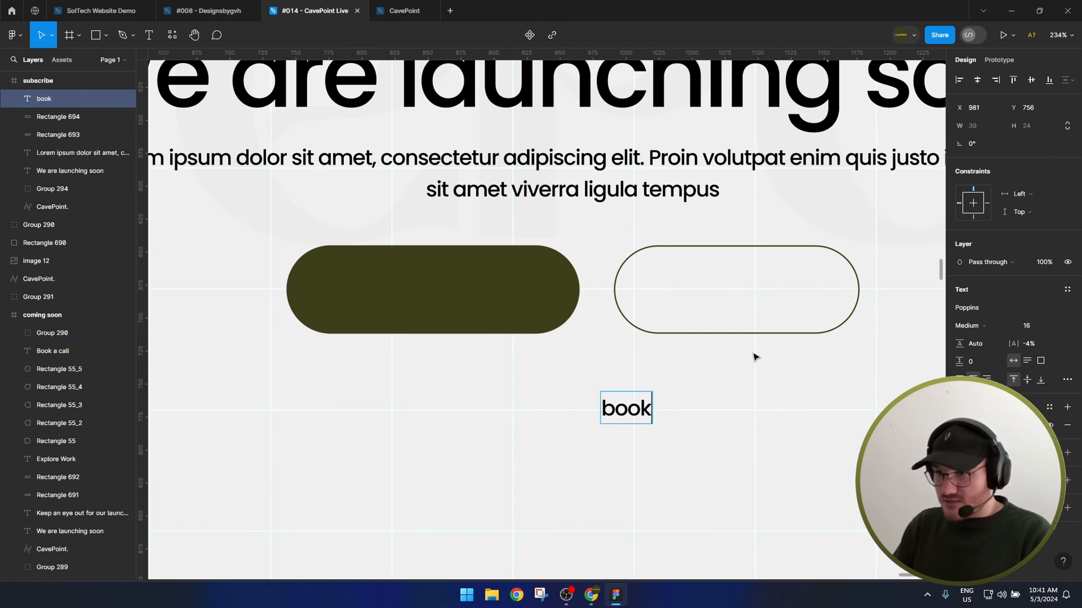
pyautogui.write(' a call')
pyautogui.press('Home')
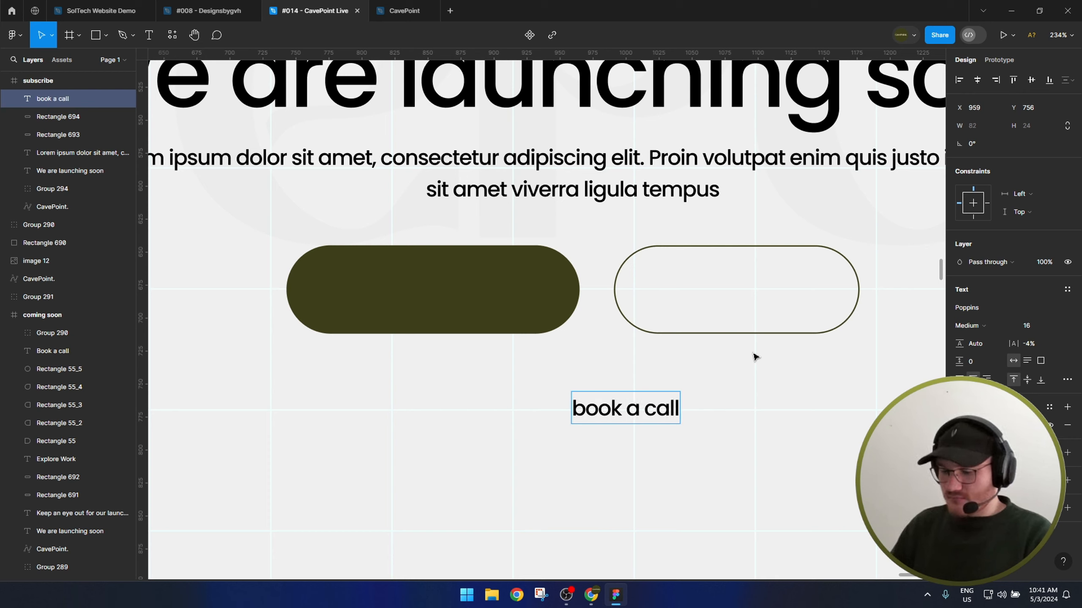
pyautogui.press('Delete')
pyautogui.write('B')
pyautogui.press('Escape')
pyautogui.moveTo(644, 422); pyautogui.dragTo(753, 303)
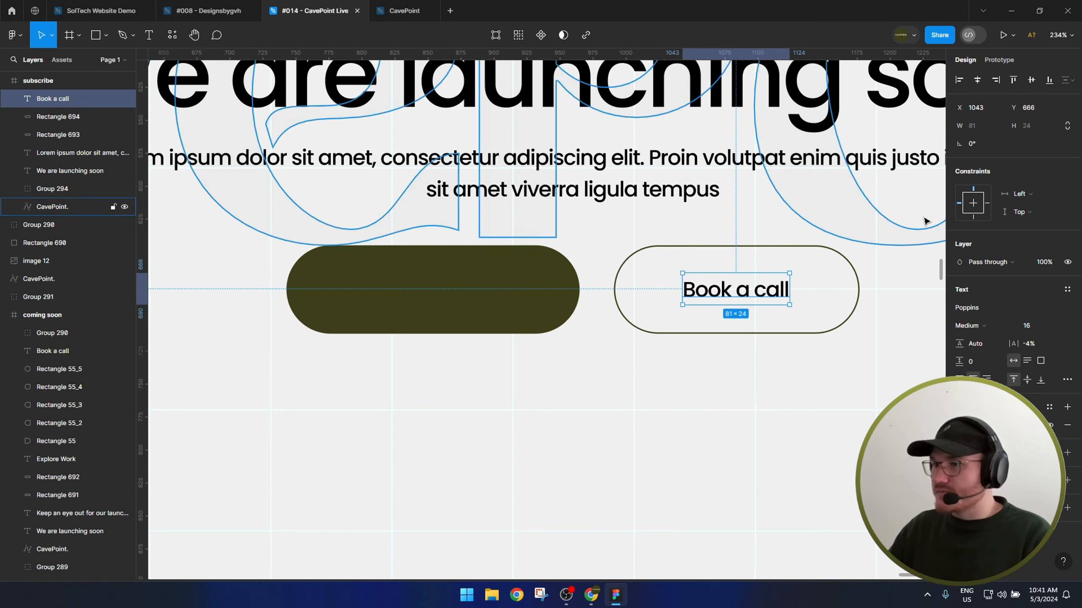
# Centre the "Book a call" label in the outlined button and colour it dark olive to match the outline.
pyautogui.keyDown('shift'); pyautogui.click(856, 305); pyautogui.keyUp('shift')
pyautogui.click(708, 417)
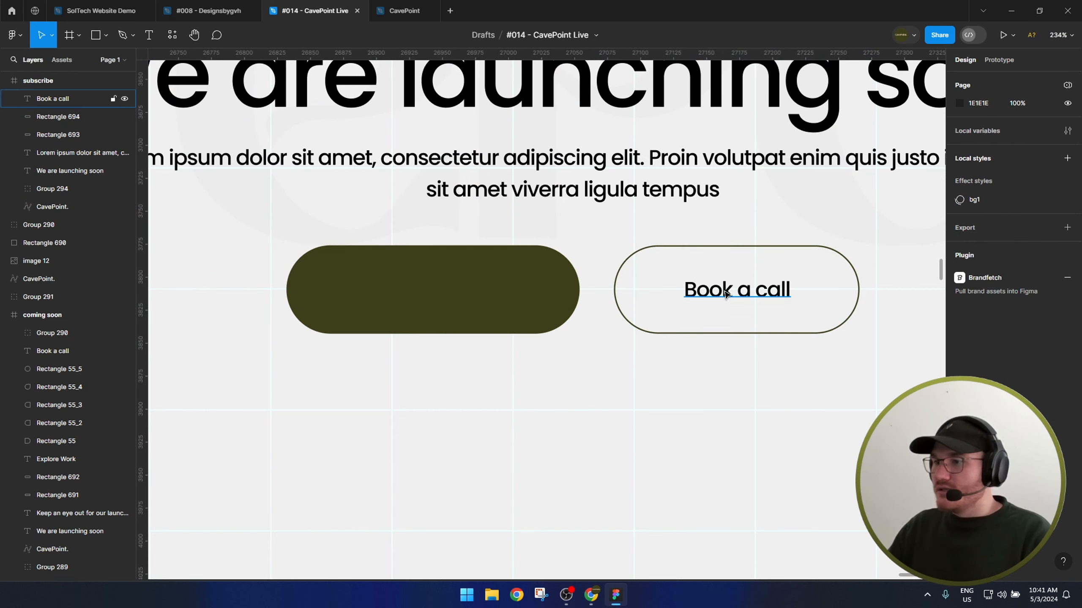
pyautogui.click(773, 294)
pyautogui.click(596, 354)
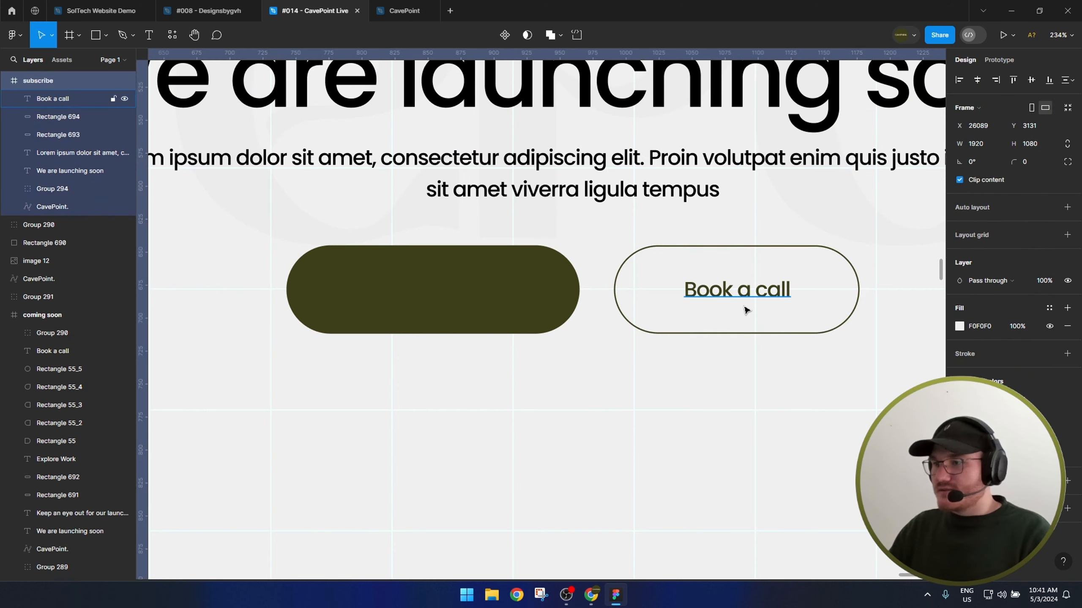
# Scale the "Book a call" label up proportionally to about 91 × 27.
pyautogui.click(745, 305)
pyautogui.press('k')
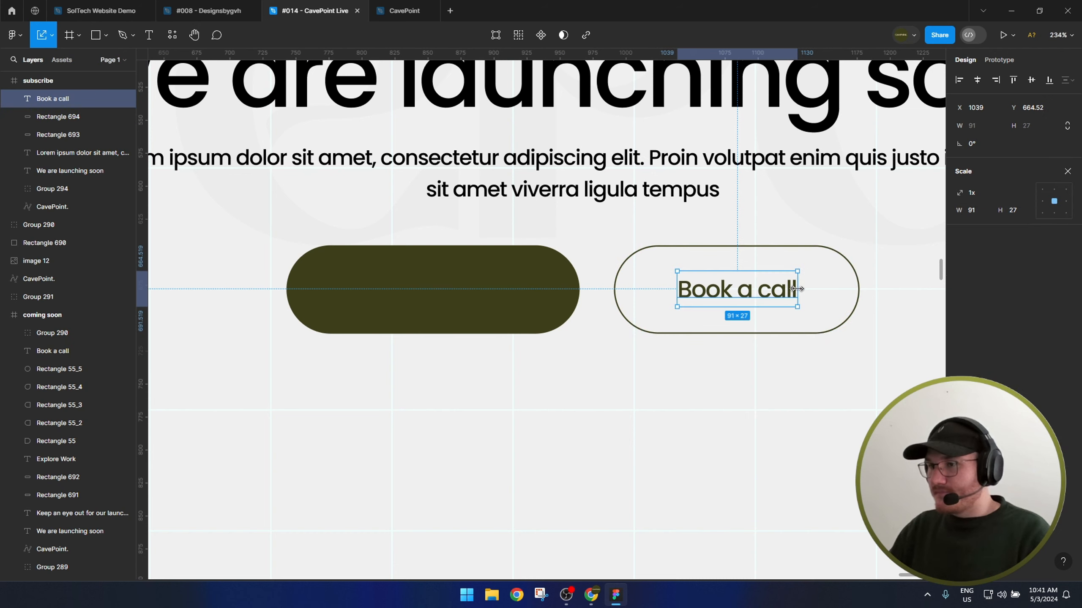
pyautogui.press('Escape')
# Set the outlined button's stroke weight to 2.
pyautogui.click(847, 264)
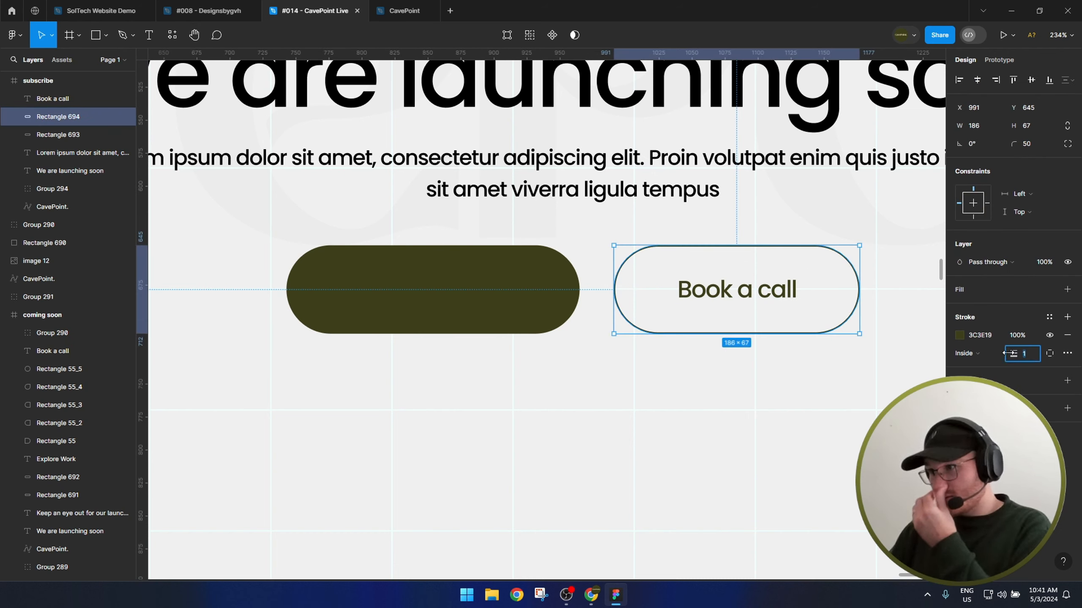
pyautogui.write('2')
pyautogui.press('Return')
pyautogui.click(756, 453)
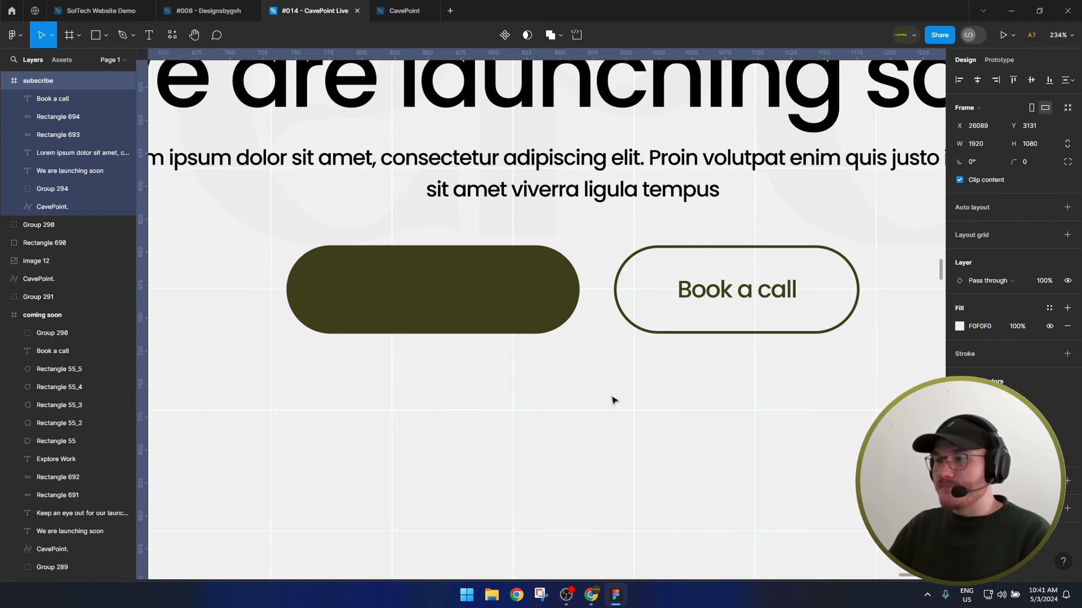
pyautogui.scroll(-3, 611, 399)
pyautogui.moveTo(444, 413); pyautogui.dragTo(575, 363)
pyautogui.moveTo(769, 317); pyautogui.dragTo(667, 317)
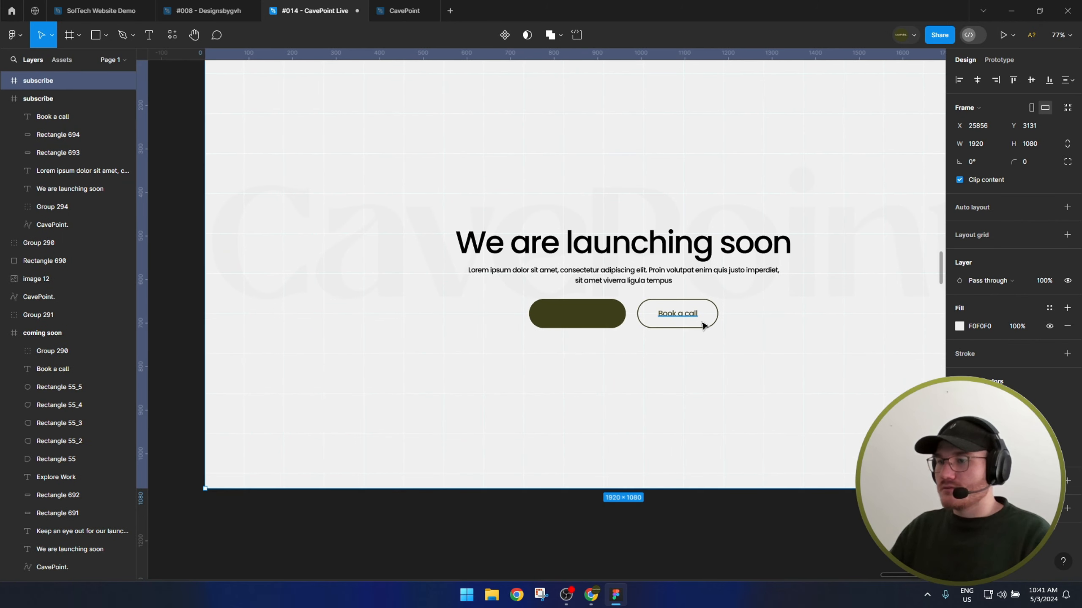
pyautogui.hotkey('ctrl', 'z')
# Duplicate the "Book a call" label onto the filled button and colour the copy white.
pyautogui.moveTo(789, 316); pyautogui.dragTo(690, 320)
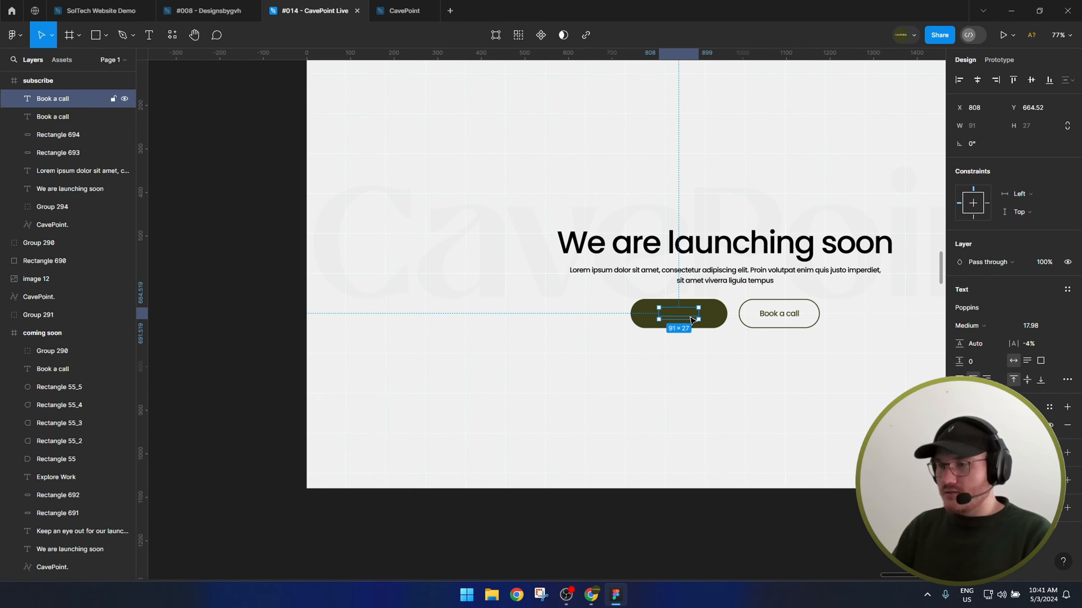
pyautogui.click(960, 425)
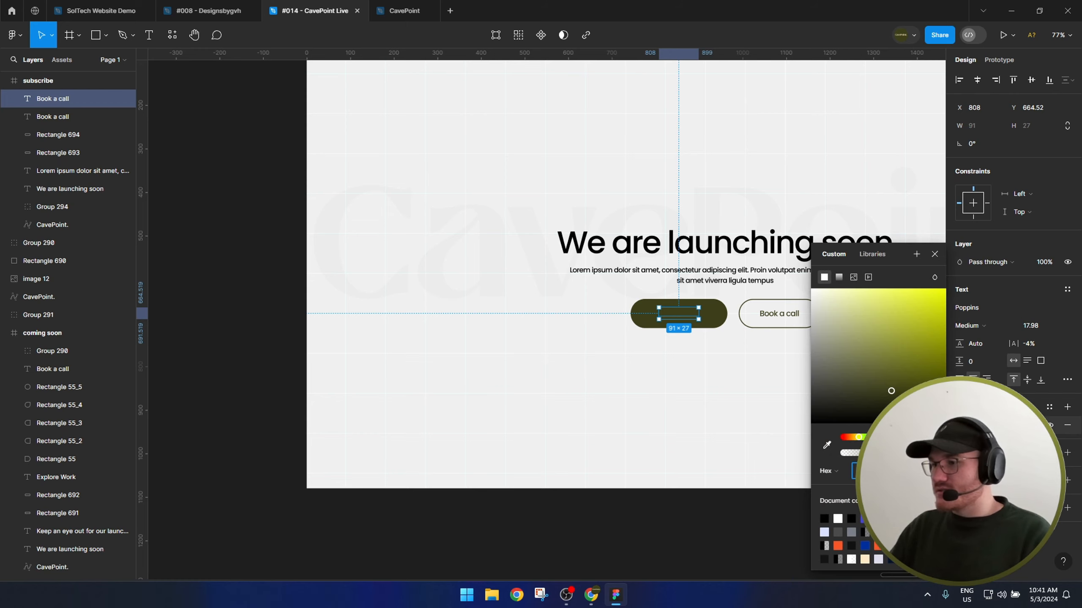
pyautogui.moveTo(891, 391); pyautogui.dragTo(411, 221)
pyautogui.click(663, 414)
# Change the filled button's label to "Explore Work".
pyautogui.scroll(3, 680, 316)
pyautogui.scroll(2, 681, 318)
pyautogui.click(679, 318)
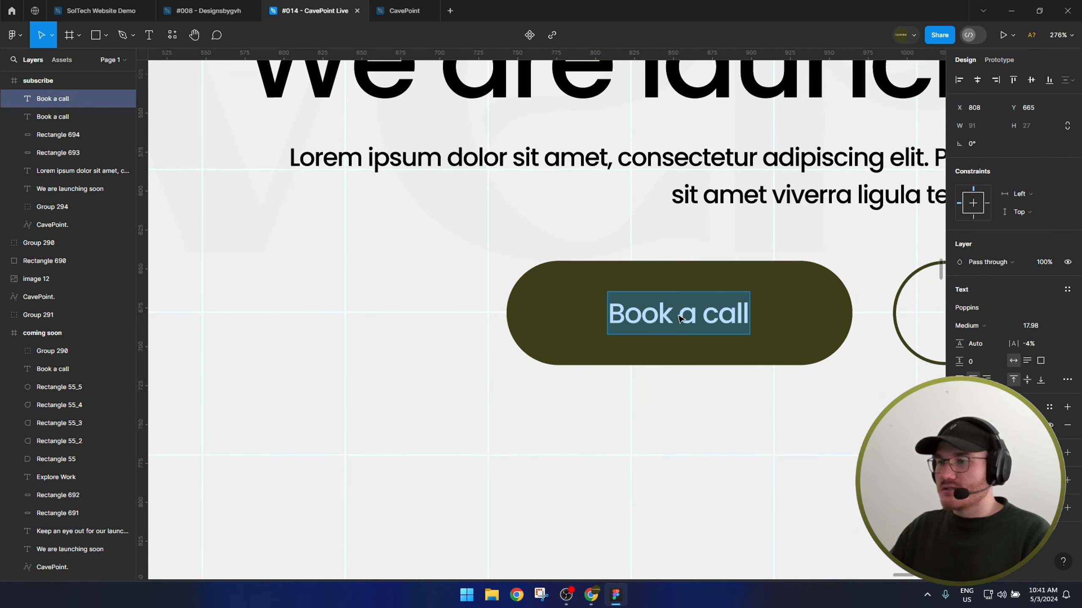
pyautogui.write('Explore Work')
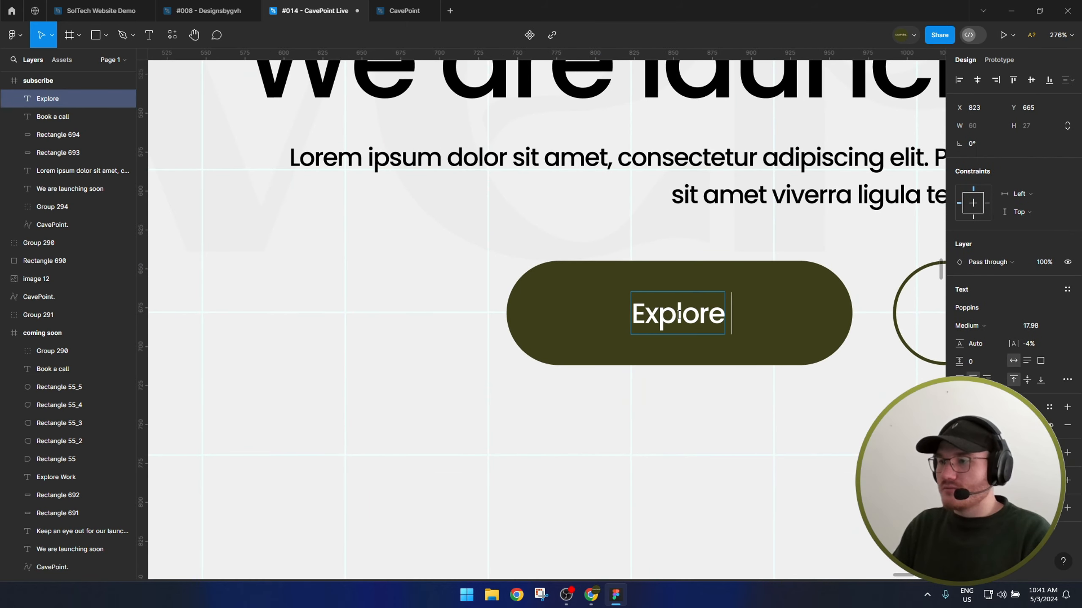
pyautogui.press('Escape')
pyautogui.press('Escape')
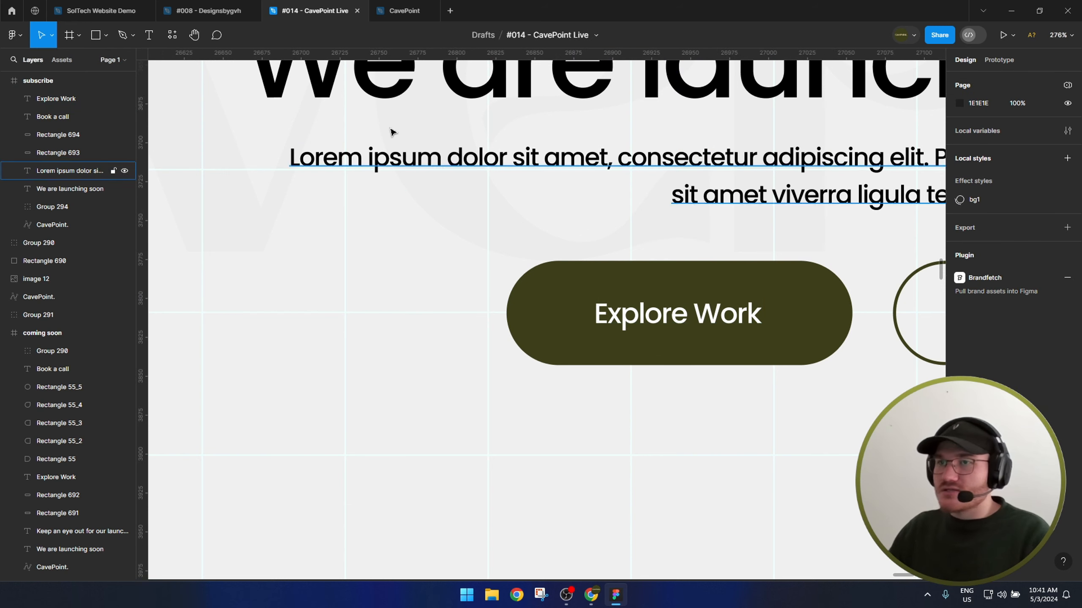
# Run the Brandfetch plugin and look up the logos for facebook.com.
pyautogui.click(172, 35)
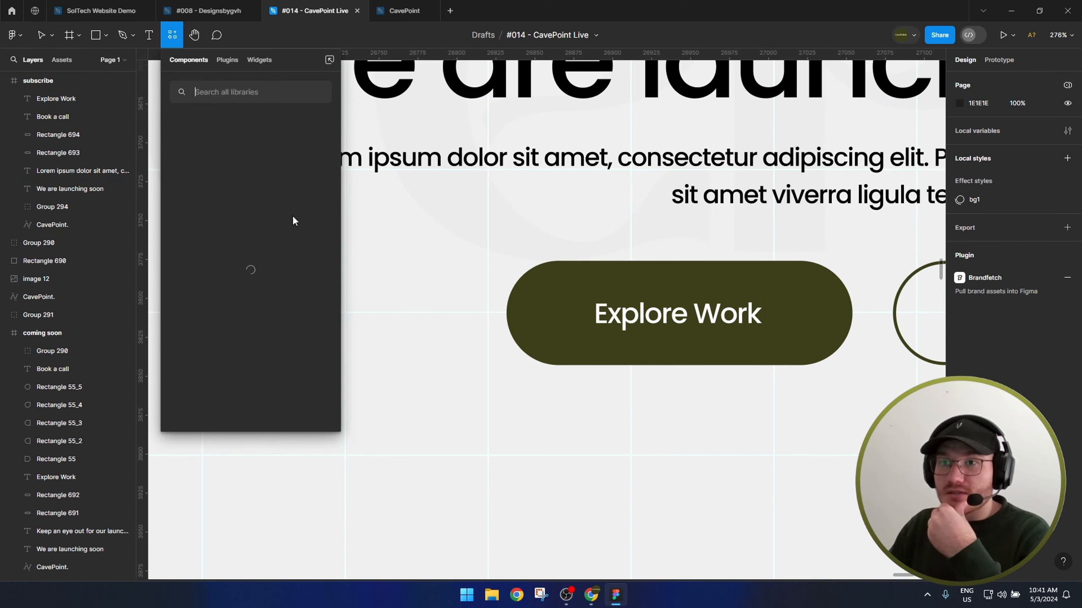
pyautogui.click(227, 59)
pyautogui.click(206, 169)
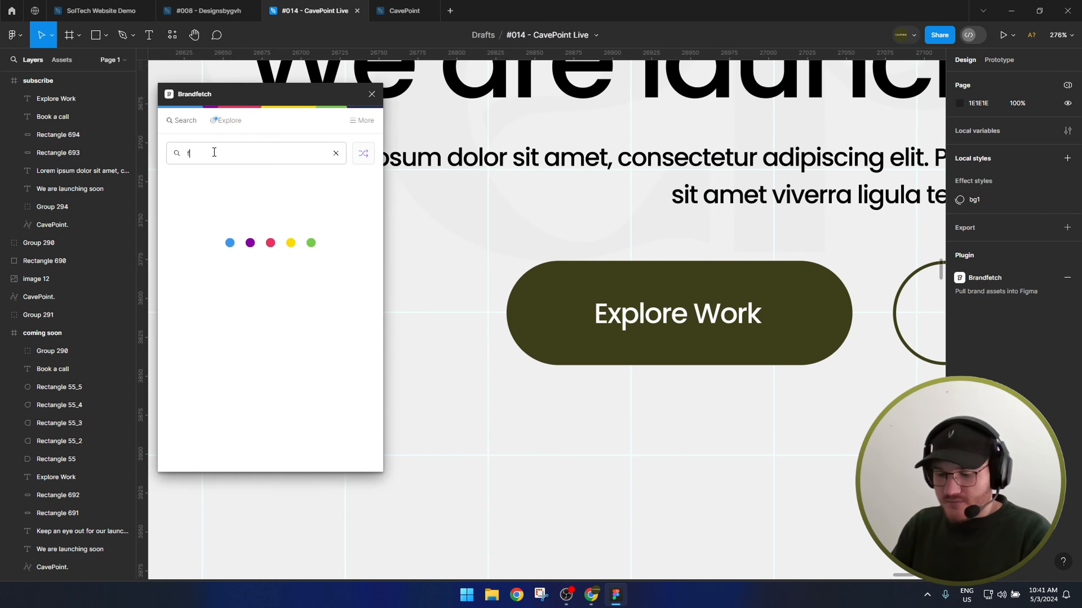
pyautogui.write('facebook.com')
# Search the plugin library for "brand" to find Brandfetch.
pyautogui.click(166, 39)
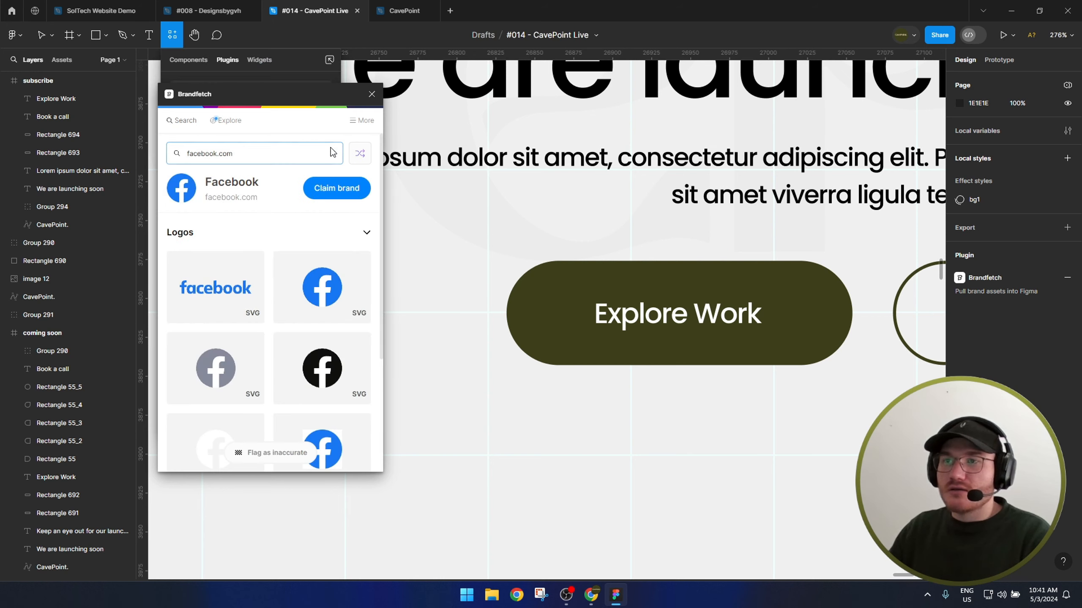
pyautogui.moveTo(282, 99); pyautogui.dragTo(521, 84)
pyautogui.click(171, 38)
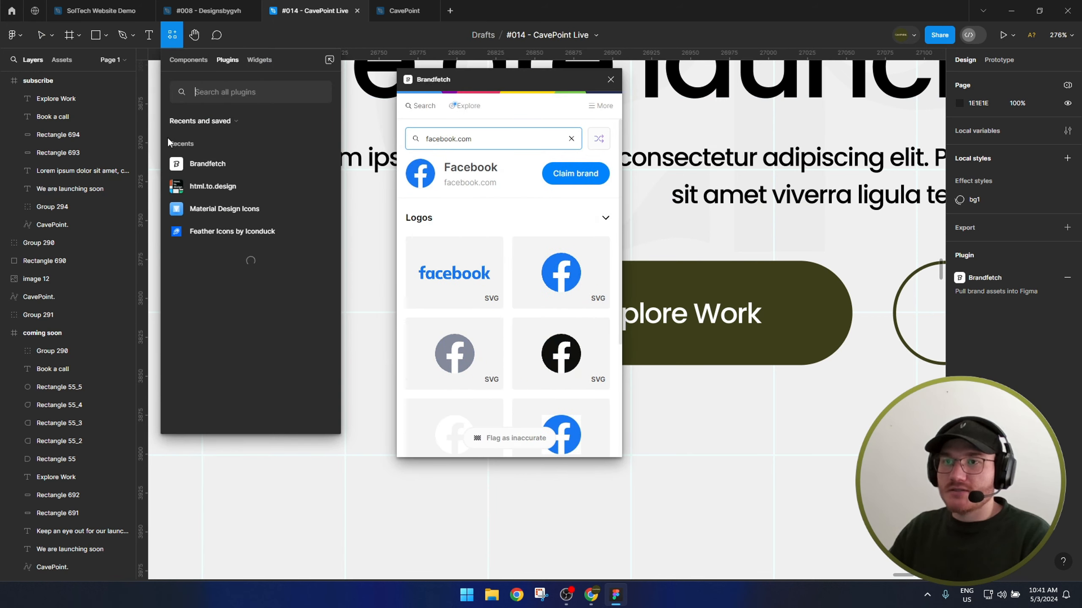
pyautogui.click(256, 60)
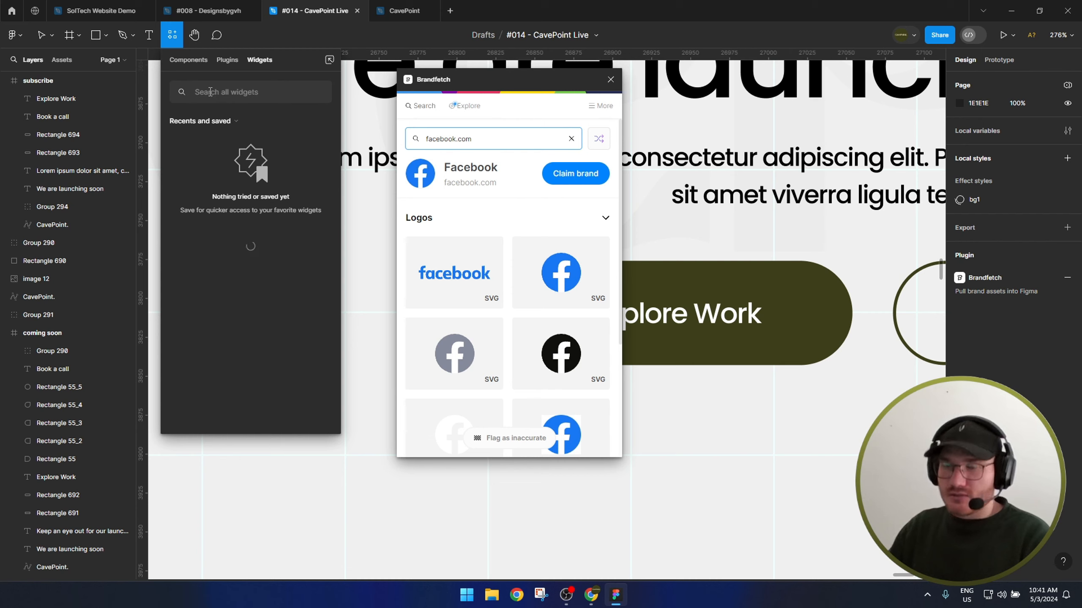
pyautogui.click(235, 59)
pyautogui.write('qbrand')
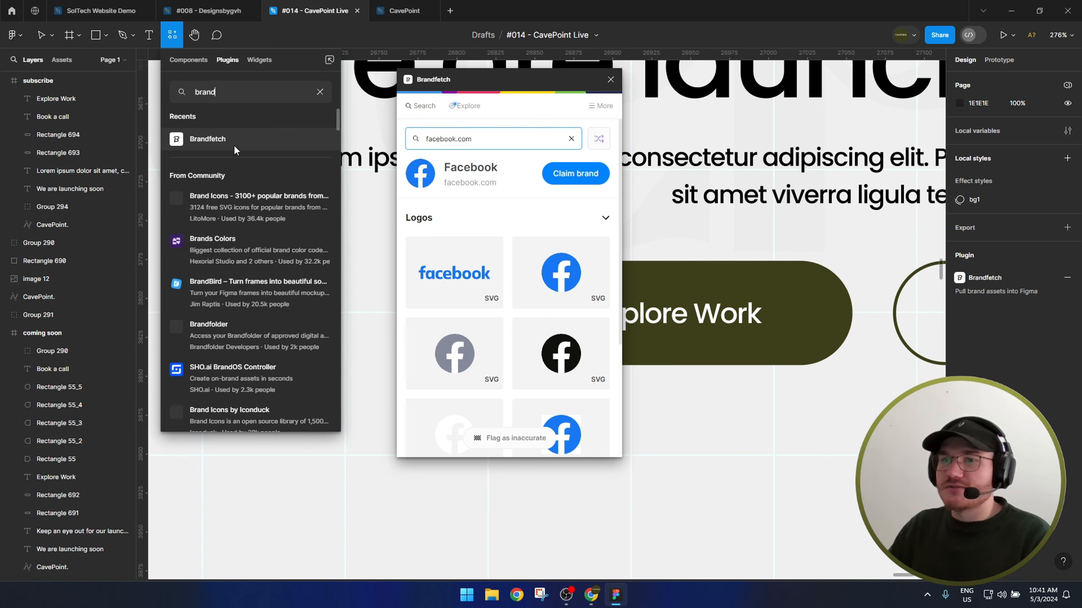
pyautogui.click(309, 140)
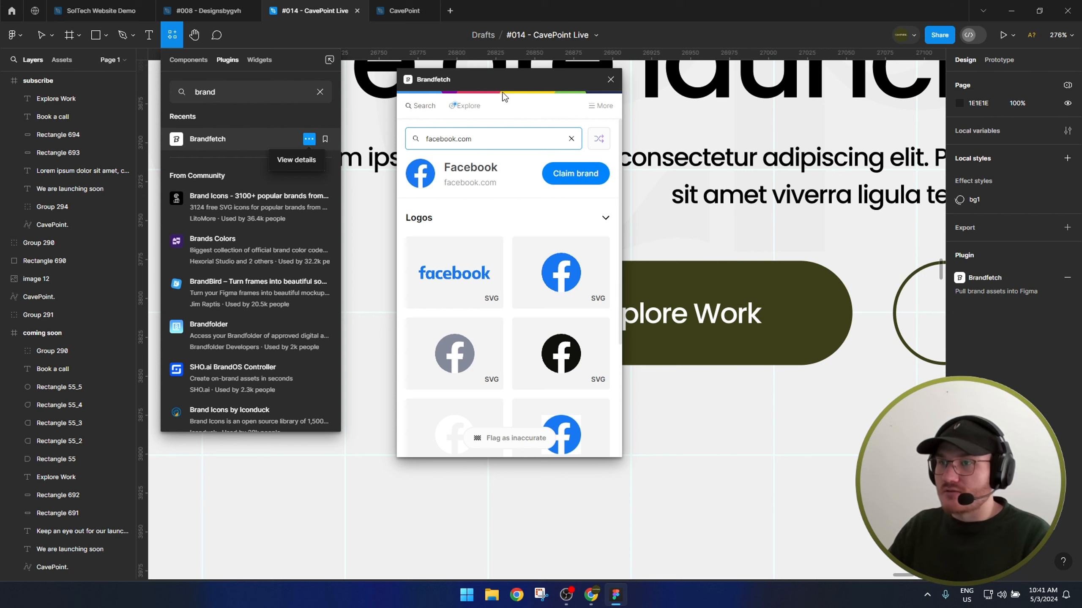
pyautogui.moveTo(504, 97); pyautogui.dragTo(271, 104)
pyautogui.click(238, 159)
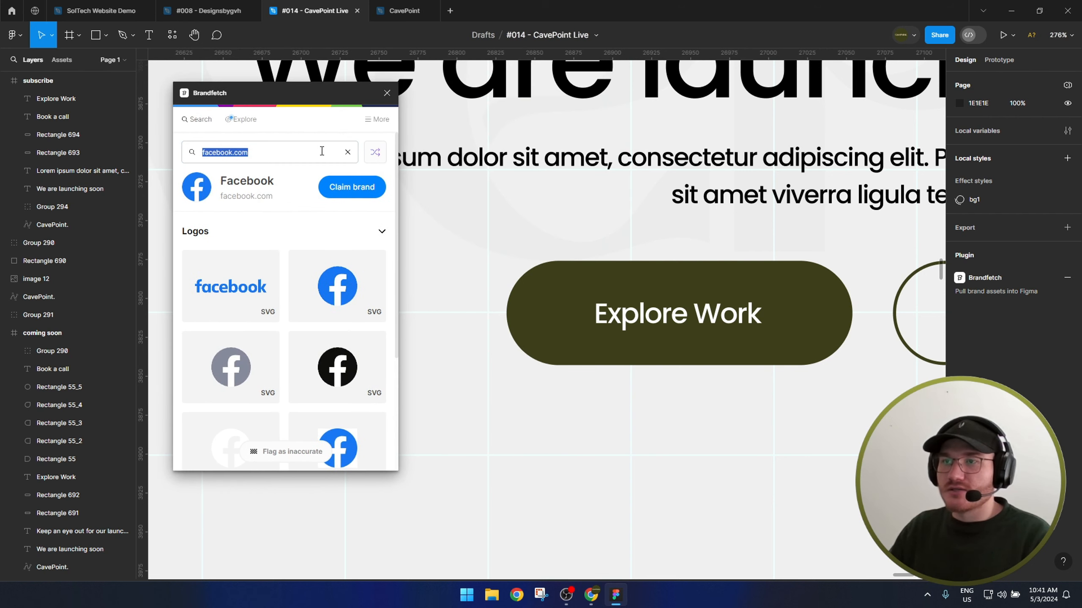
# Insert the black Figma symbol from Brandfetch's figma.com logos and delete the extra copy.
pyautogui.click(345, 153)
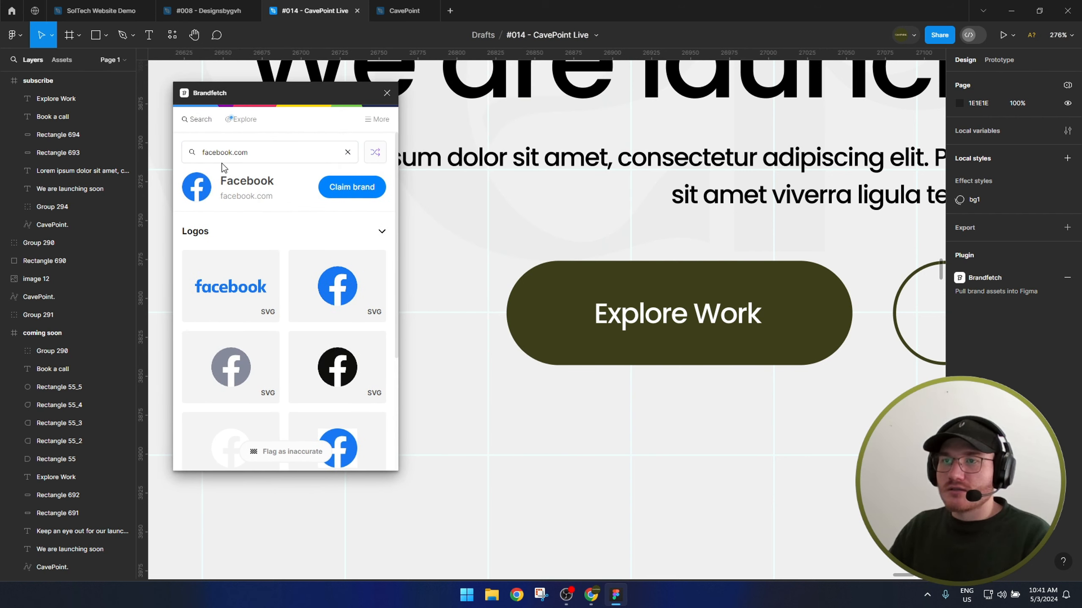
pyautogui.moveTo(233, 152); pyautogui.dragTo(256, 155)
pyautogui.click(348, 153)
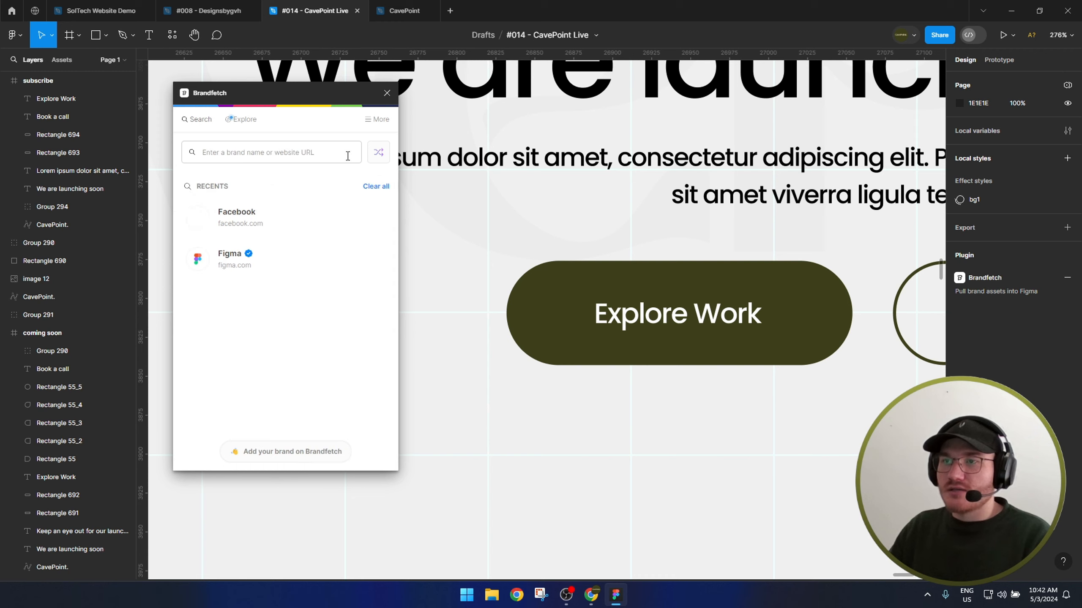
pyautogui.click(250, 270)
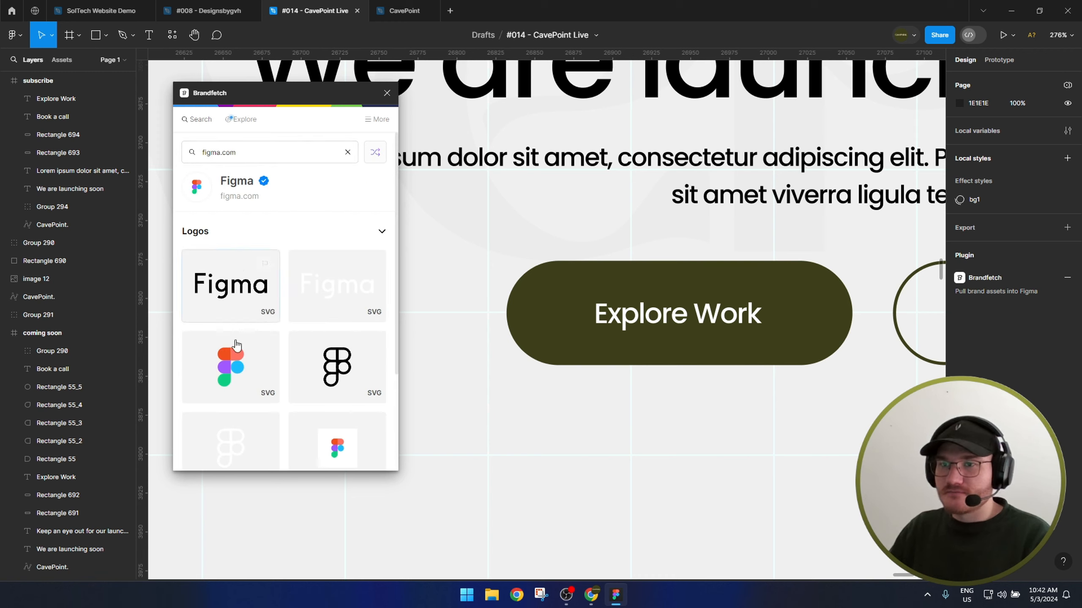
pyautogui.click(335, 365)
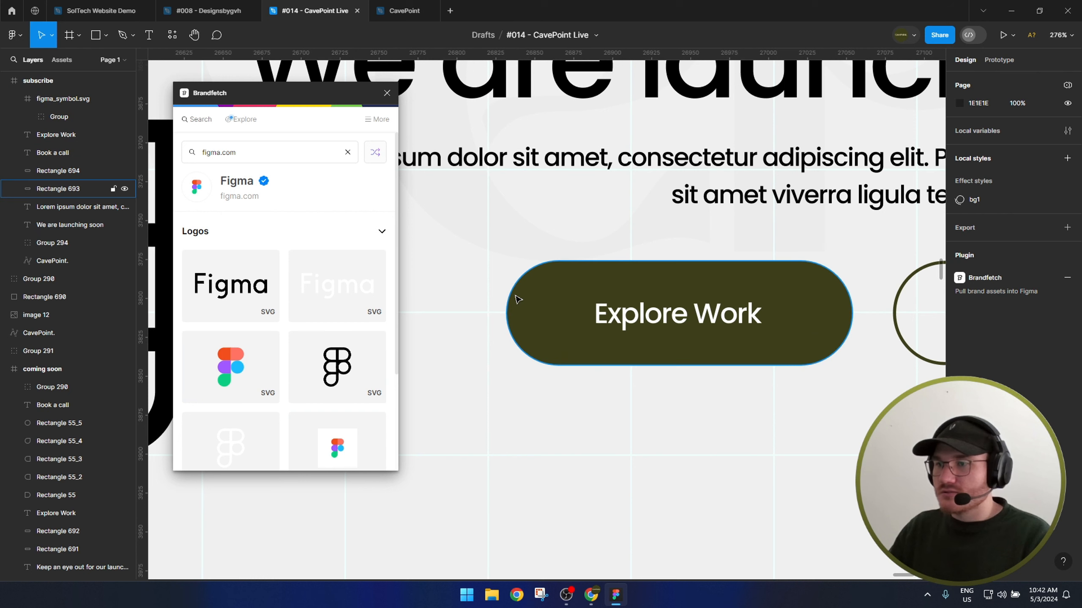
pyautogui.click(387, 93)
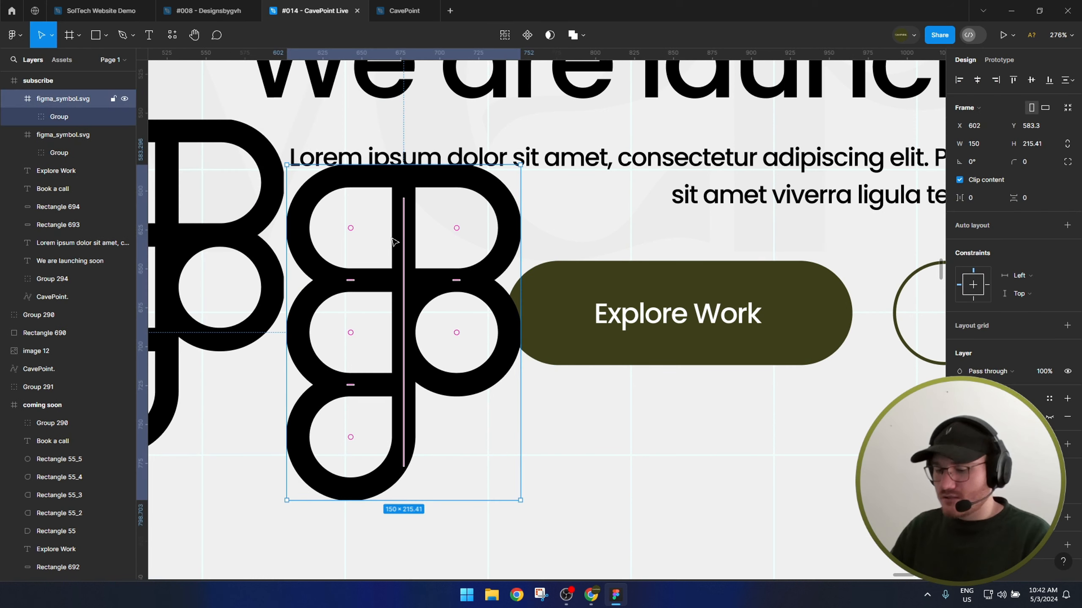
pyautogui.press('Delete')
# Ungroup the Figma symbol down to its shapes, recolour their strokes white and group them.
pyautogui.moveTo(205, 276); pyautogui.dragTo(511, 369)
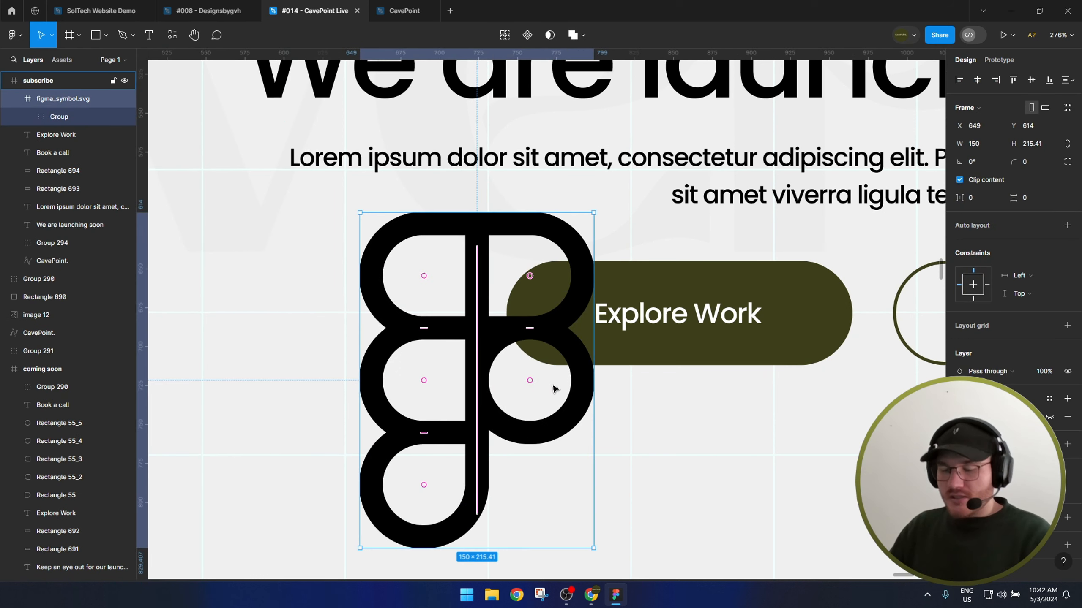
pyautogui.hotkey('ctrl', 'shift', 'g')
pyautogui.hotkey('ctrl', 'shift', 'g')
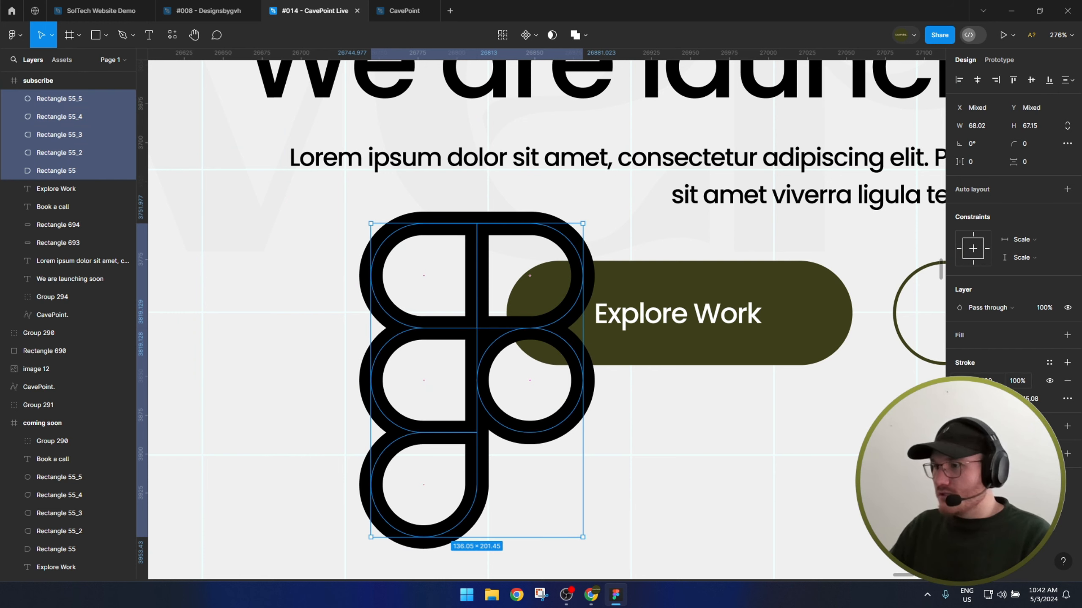
pyautogui.click(961, 381)
pyautogui.moveTo(847, 341); pyautogui.dragTo(466, 265)
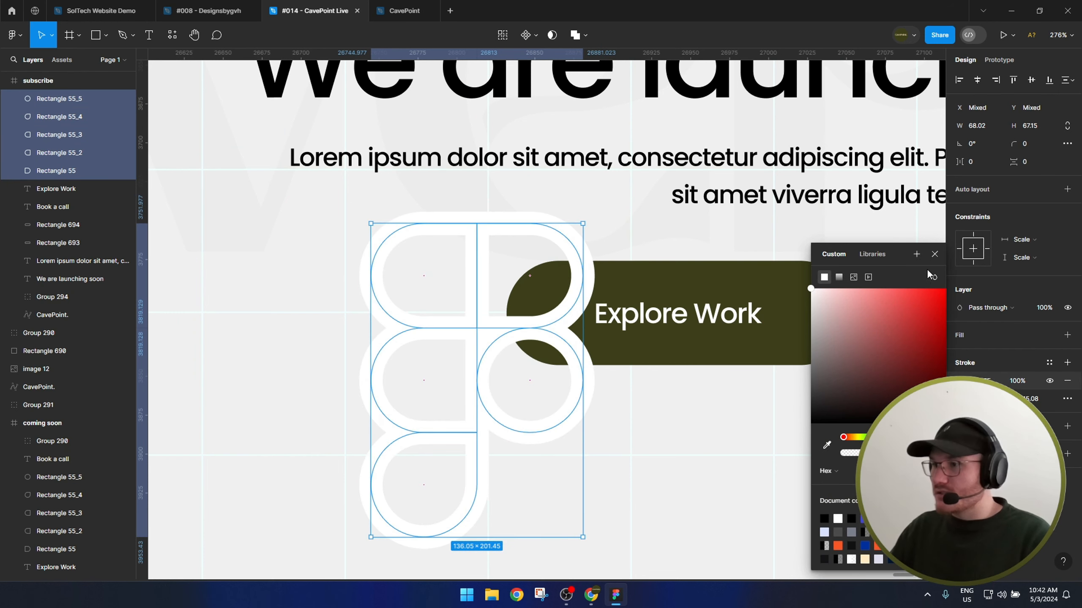
pyautogui.press('Escape')
pyautogui.hotkey('ctrl', 'g')
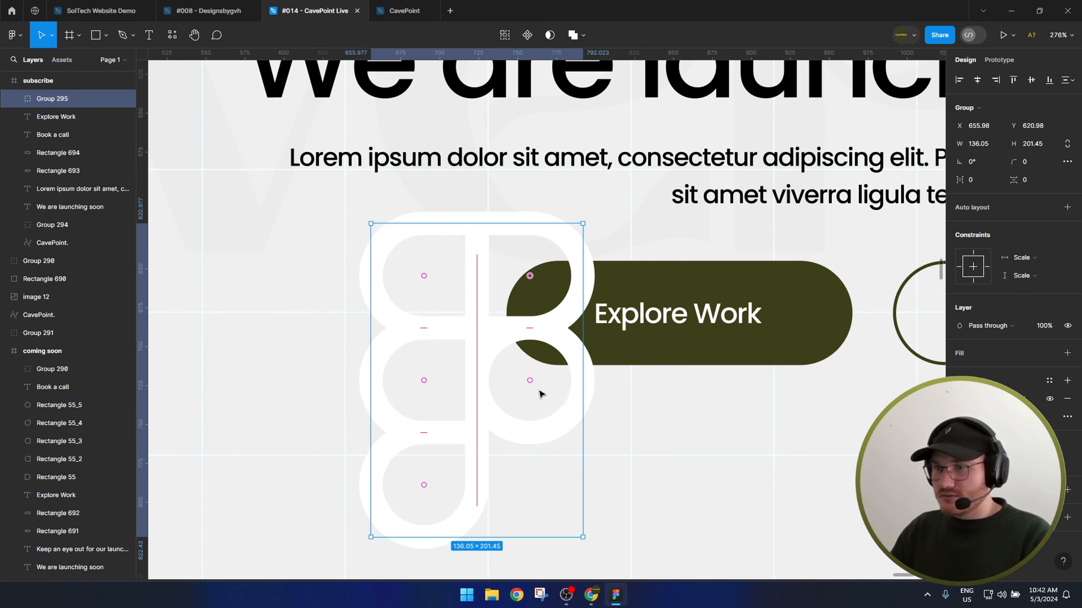
# Scale the Figma symbol down to 12 px wide and place it 9 px before the "Explore Work" label.
pyautogui.press('k')
pyautogui.moveTo(580, 366); pyautogui.dragTo(575, 300)
pyautogui.scroll(5, 581, 320)
pyautogui.keyDown('shift'); pyautogui.click(682, 320); pyautogui.keyUp('shift')
pyautogui.press('alt')
pyautogui.scroll(-3, 856, 411)
pyautogui.moveTo(856, 411); pyautogui.dragTo(494, 376)
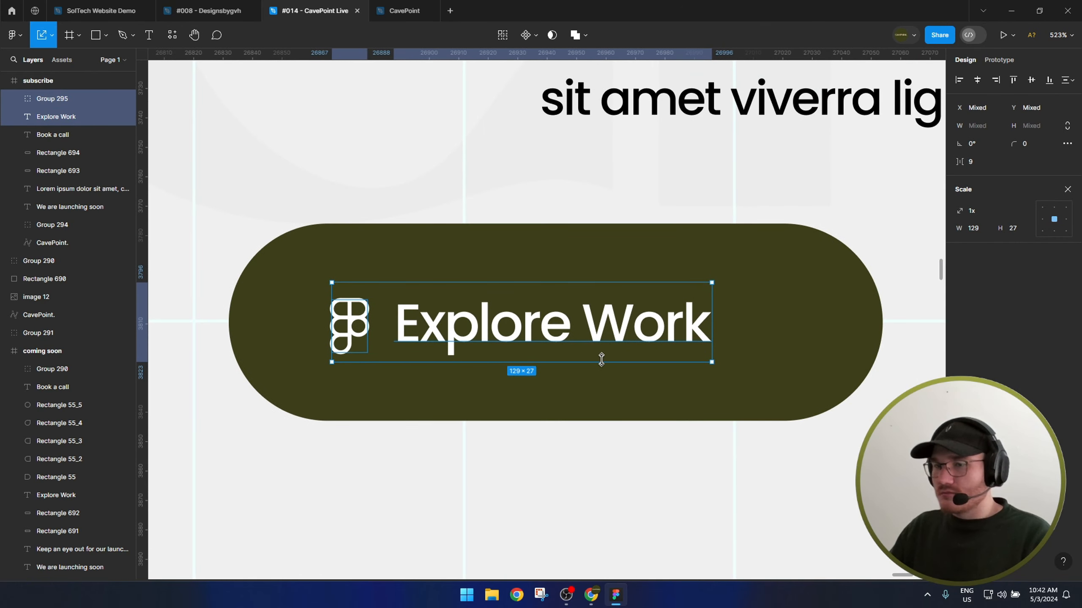
# Group the Figma symbol with the "Explore Work" label and centre the group horizontally on the filled button.
pyautogui.hotkey('ctrl', 'g')
pyautogui.keyDown('shift'); pyautogui.click(843, 329); pyautogui.keyUp('shift')
pyautogui.click(977, 80)
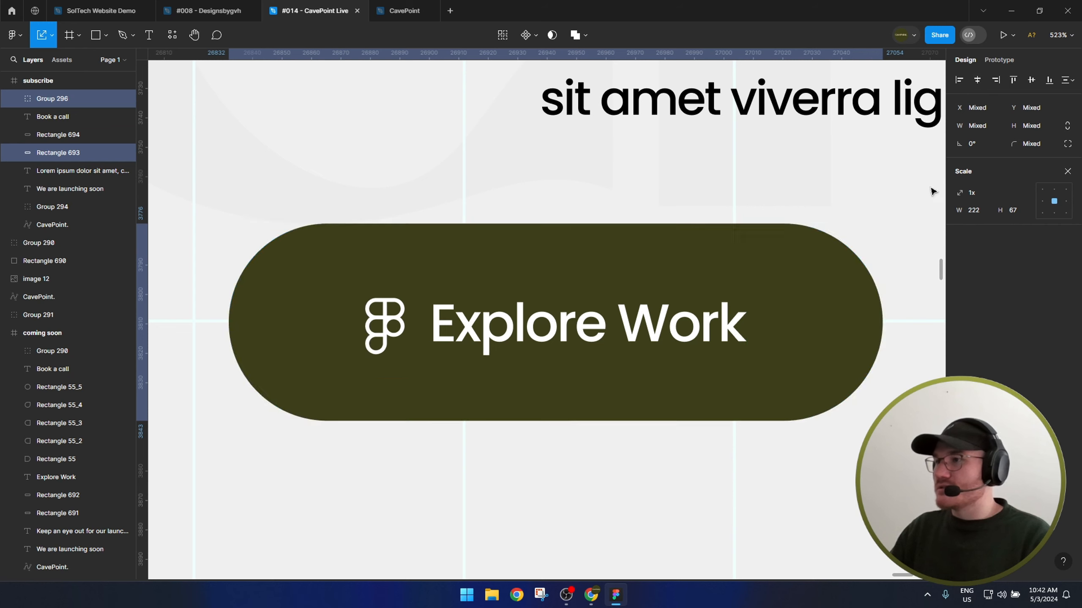
pyautogui.click(494, 428)
pyautogui.click(554, 341)
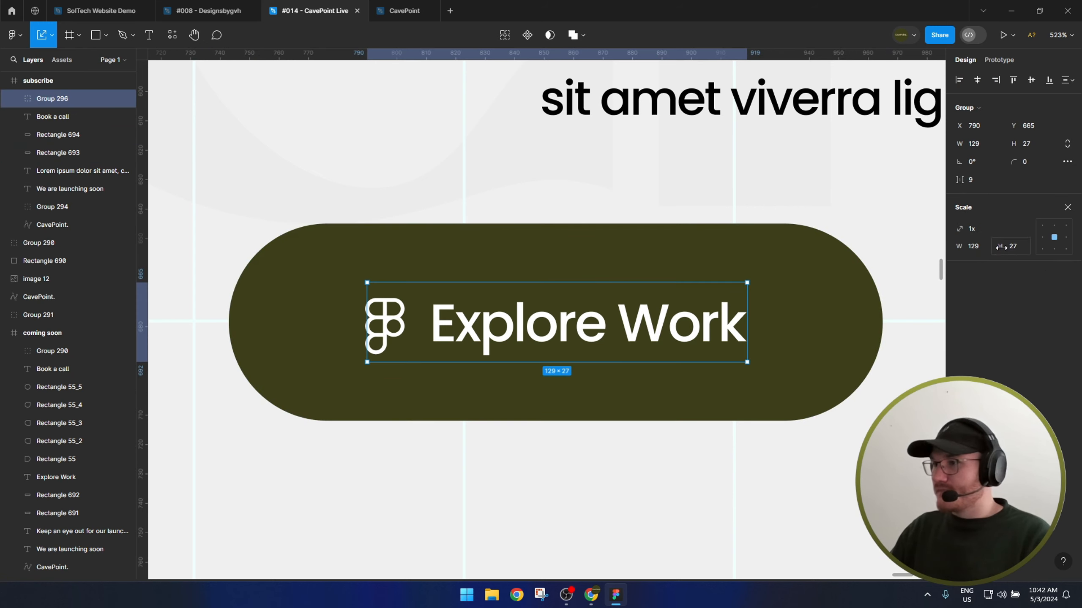
# Shift the "Book a call" label slightly to the right inside the outlined button to make room for an icon.
pyautogui.scroll(-5, 607, 307)
pyautogui.hscroll(3, 639, 324)
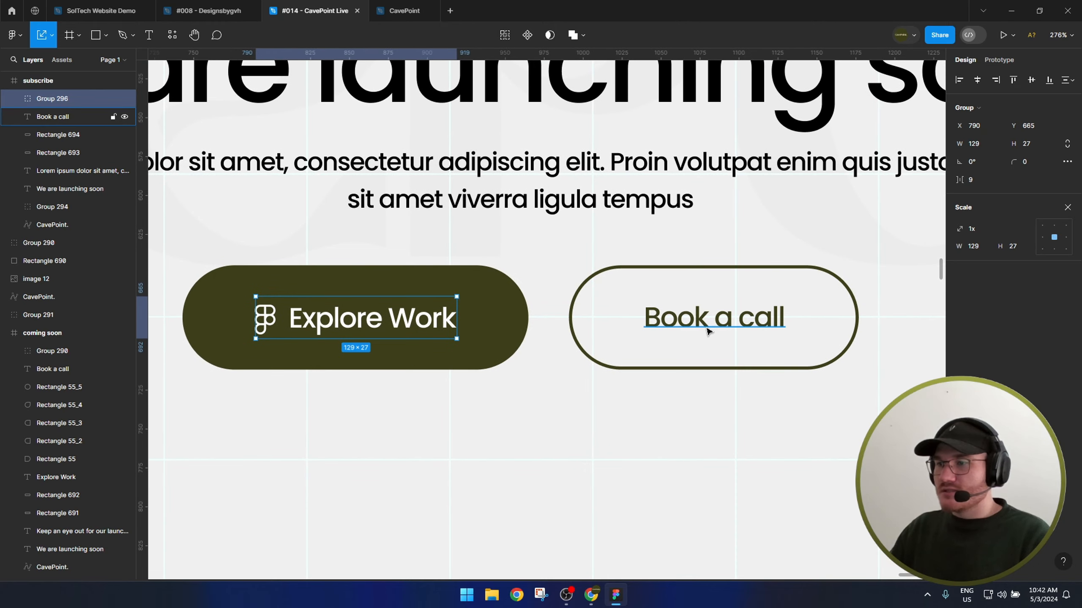
pyautogui.click(718, 321)
pyautogui.moveTo(716, 320); pyautogui.dragTo(729, 320)
pyautogui.press('v')
pyautogui.click(539, 454)
# Run the Material Design Icons plugin.
pyautogui.click(324, 353)
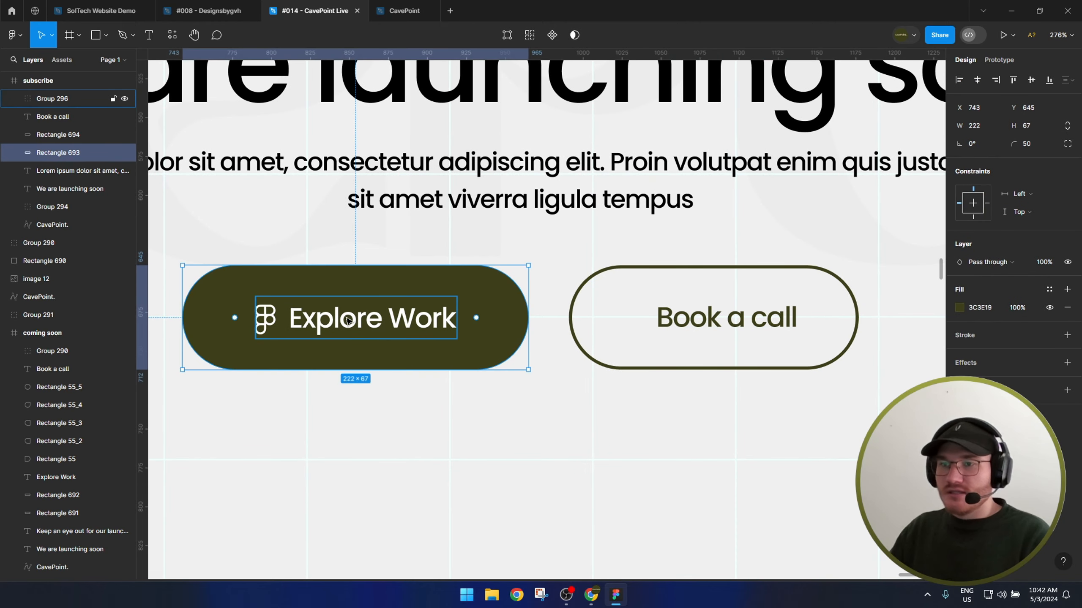
pyautogui.click(262, 324)
pyautogui.click(172, 35)
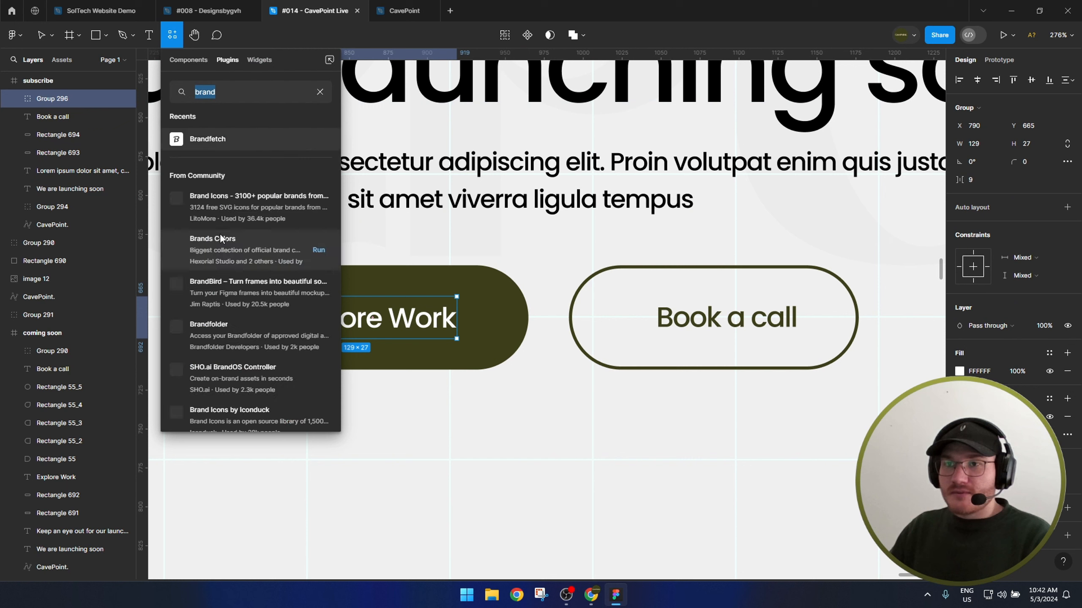
pyautogui.click(320, 92)
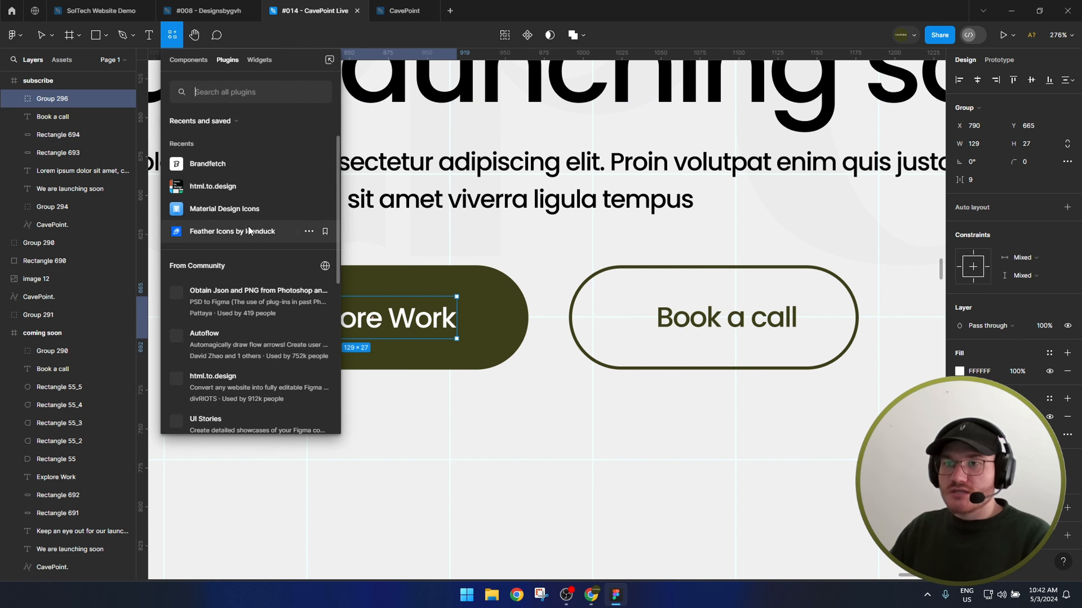
pyautogui.click(200, 211)
# Duplicate the olive sparkle icon from beside the frame into the subscribe frame, below the buttons.
pyautogui.scroll(-4, 502, 299)
pyautogui.moveTo(312, 307); pyautogui.dragTo(640, 261)
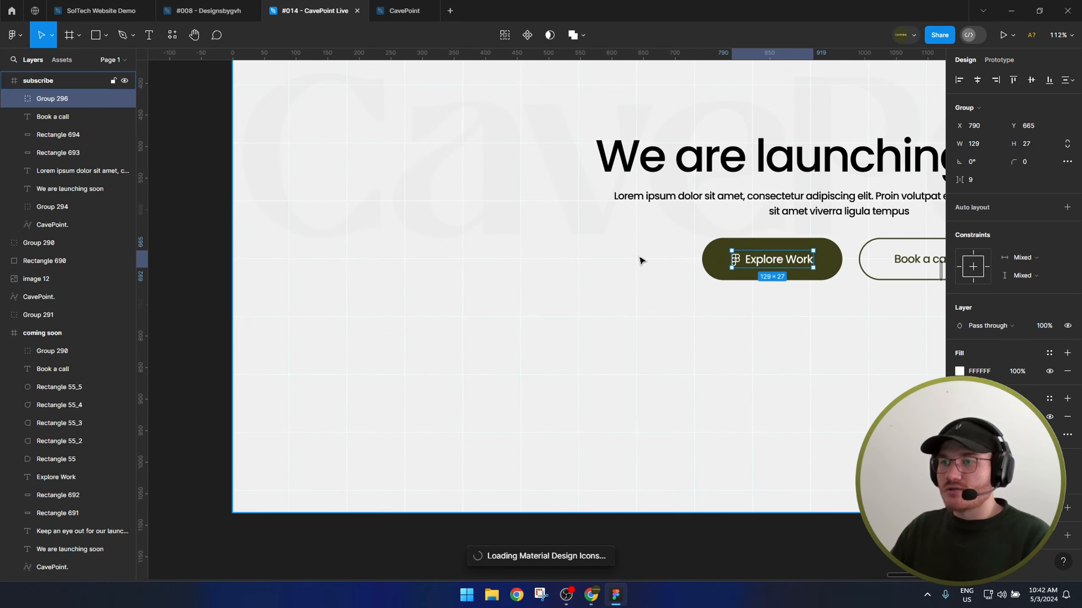
pyautogui.scroll(-3, 584, 265)
pyautogui.click(326, 254)
pyautogui.moveTo(204, 210); pyautogui.dragTo(325, 223)
pyautogui.moveTo(268, 135); pyautogui.dragTo(820, 324)
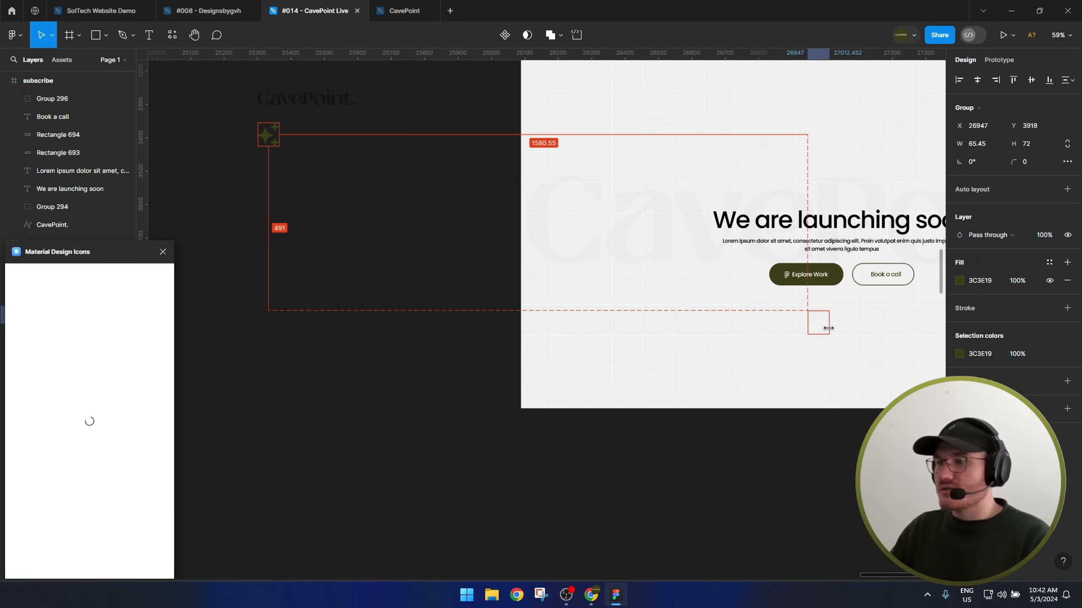
# Scale the sparkle icon down to about 15 px wide and place it before the "Book a call" label.
pyautogui.scroll(10, 555, 331)
pyautogui.moveTo(532, 411); pyautogui.dragTo(625, 314)
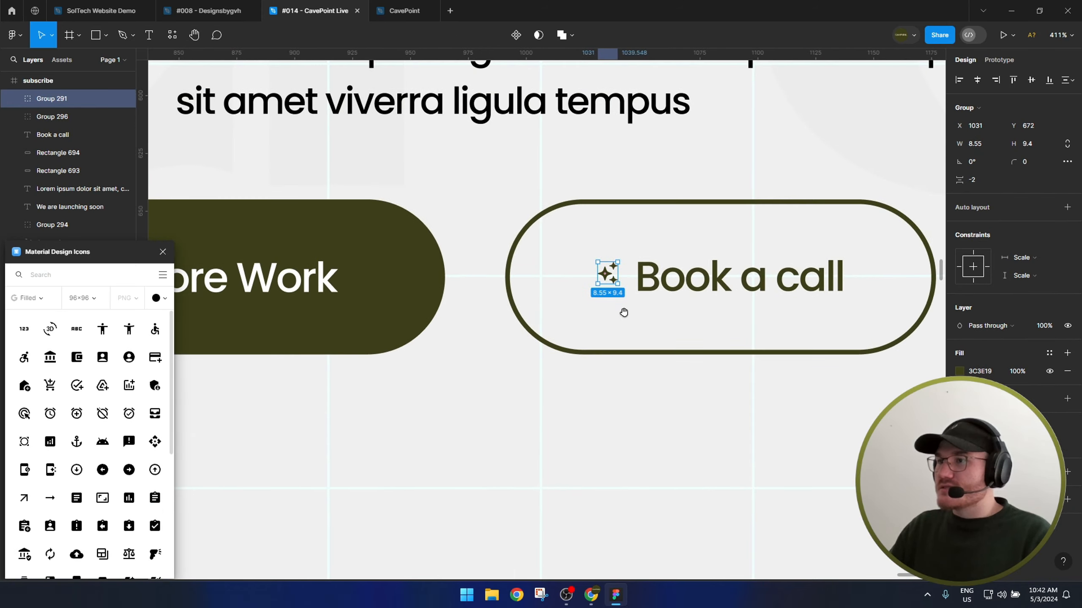
pyautogui.scroll(3, 626, 294)
pyautogui.moveTo(608, 255); pyautogui.dragTo(583, 277)
pyautogui.scroll(-3, 558, 281)
# Ungroup the Figma symbol and the "Explore Work" label on the filled button.
pyautogui.moveTo(382, 275); pyautogui.dragTo(617, 270)
pyautogui.click(264, 274)
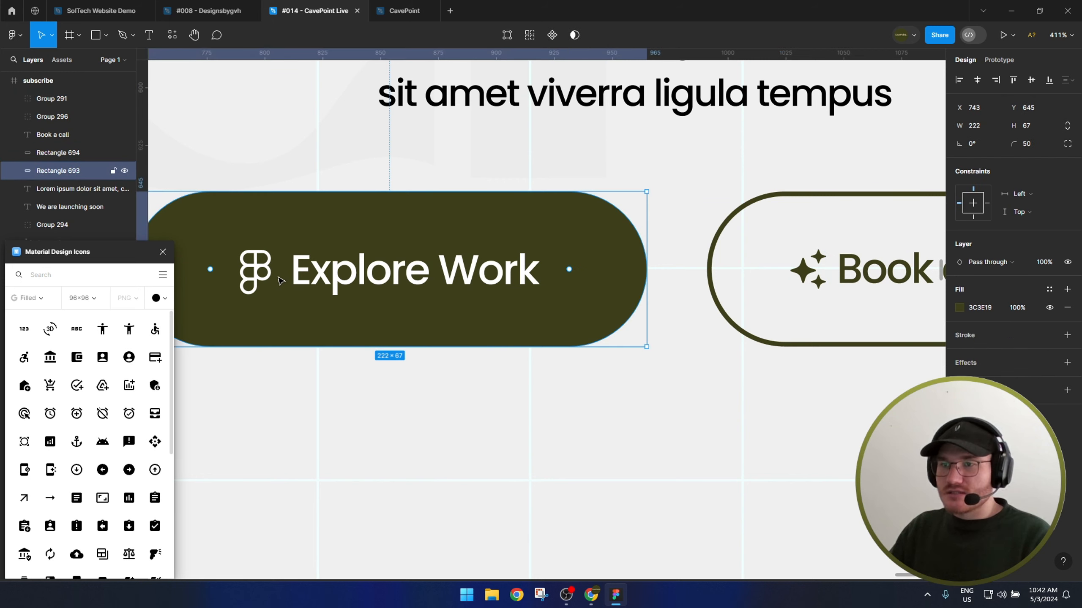
pyautogui.click(258, 271)
pyautogui.hotkey('ctrl', 'shift', 'g')
pyautogui.click(302, 411)
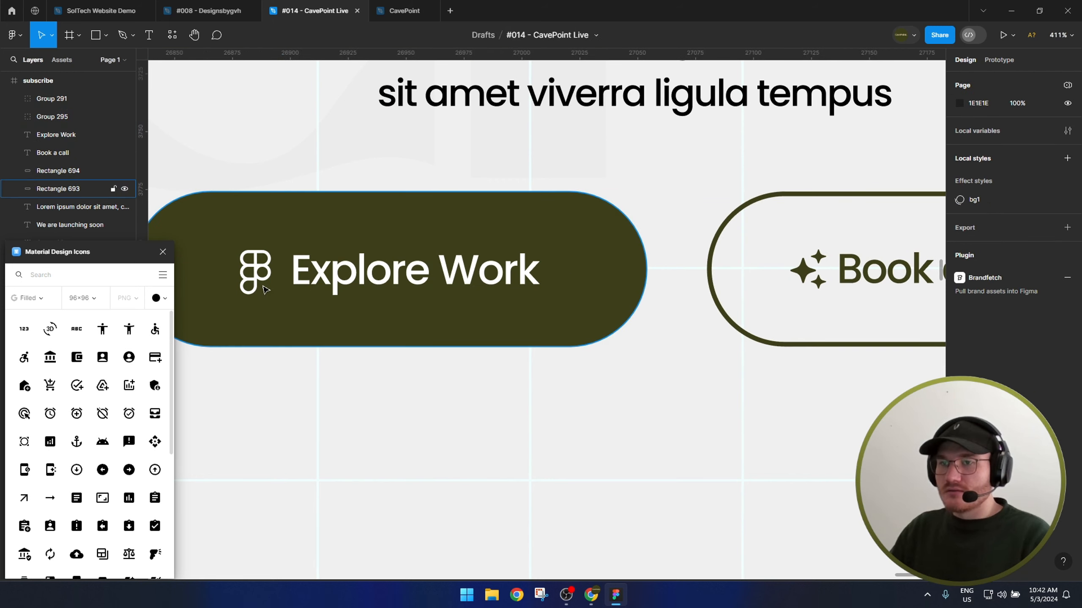
pyautogui.click(263, 281)
pyautogui.click(262, 272)
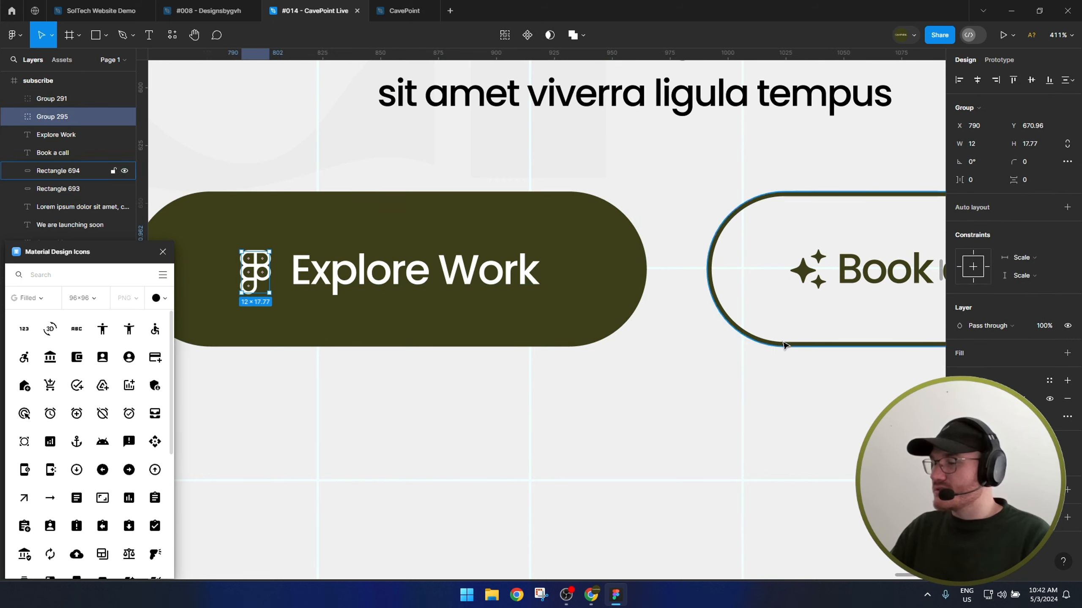
# Space the "Book a call" label 9 px from the sparkle icon and group the two.
pyautogui.click(811, 278)
pyautogui.scroll(-5, 700, 420)
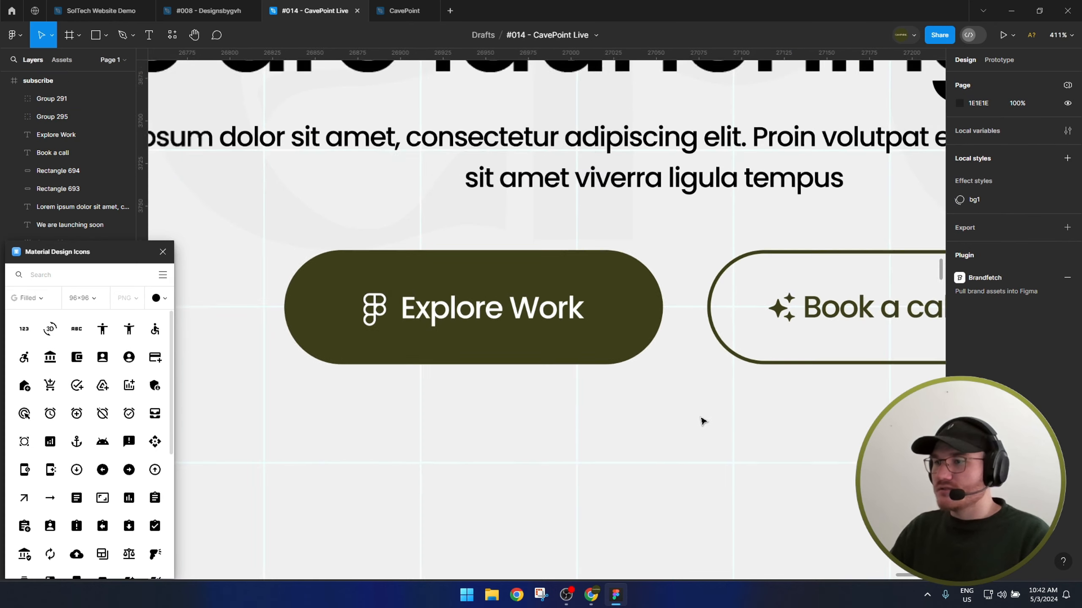
pyautogui.click(711, 319)
pyautogui.moveTo(711, 320); pyautogui.dragTo(715, 319)
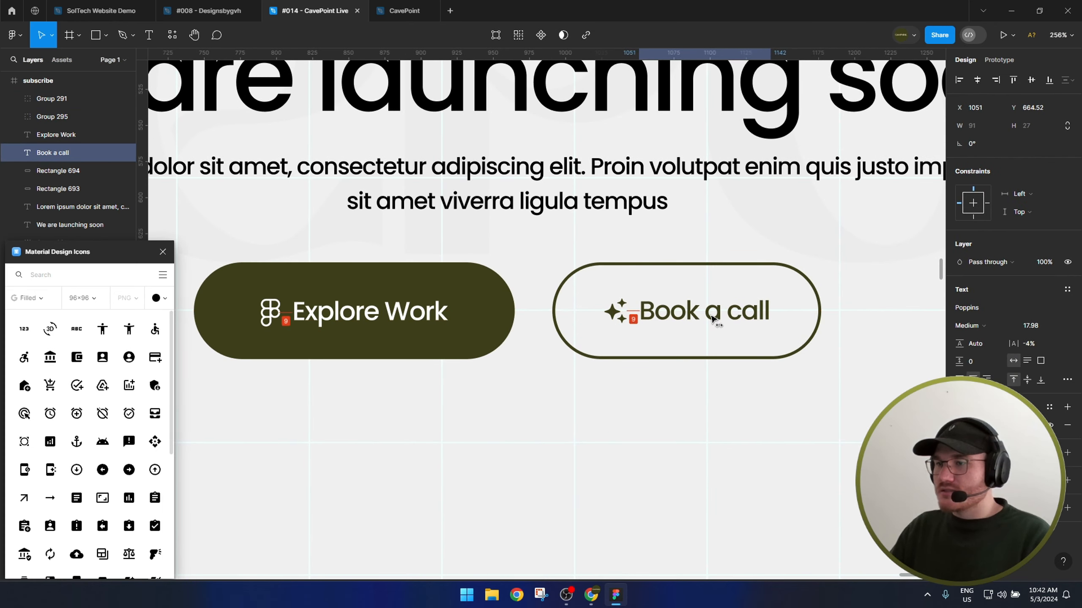
pyautogui.keyDown('shift'); pyautogui.click(615, 314); pyautogui.keyUp('shift')
pyautogui.hotkey('ctrl', 'g')
pyautogui.keyDown('shift'); pyautogui.click(690, 345); pyautogui.keyUp('shift')
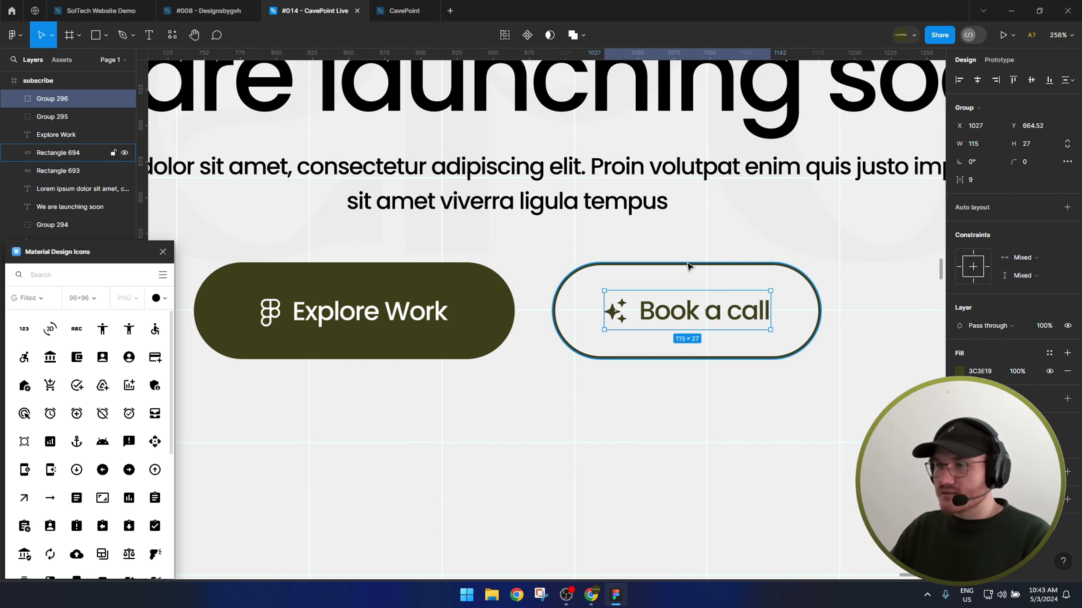
pyautogui.click(654, 418)
# Duplicate the small dark CavePoint wordmark from beside the frame and centre it horizontally above the launch heading.
pyautogui.scroll(-10, 654, 418)
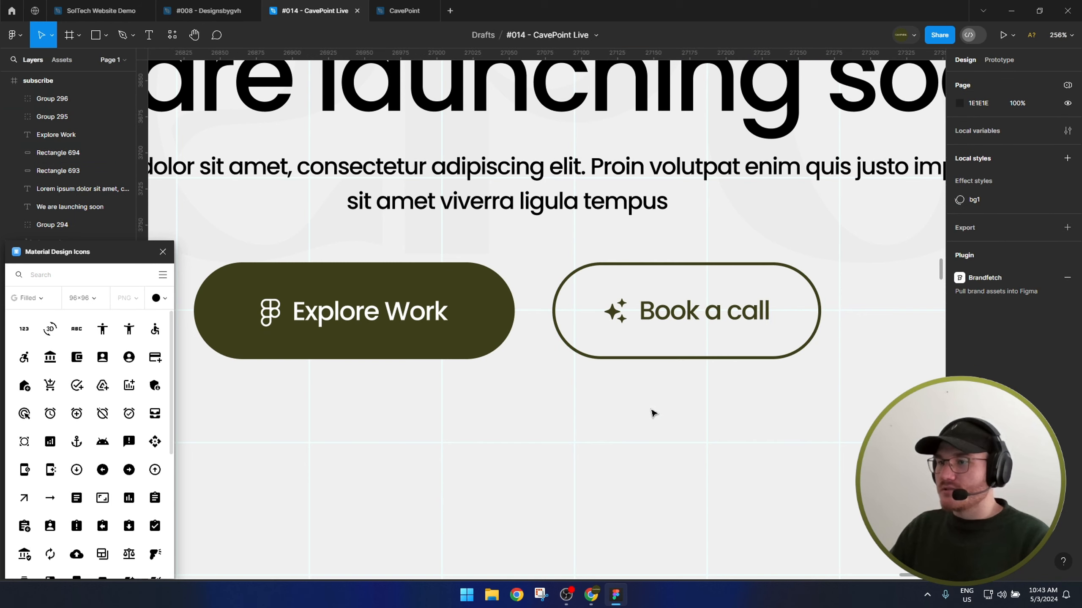
pyautogui.scroll(2, 621, 354)
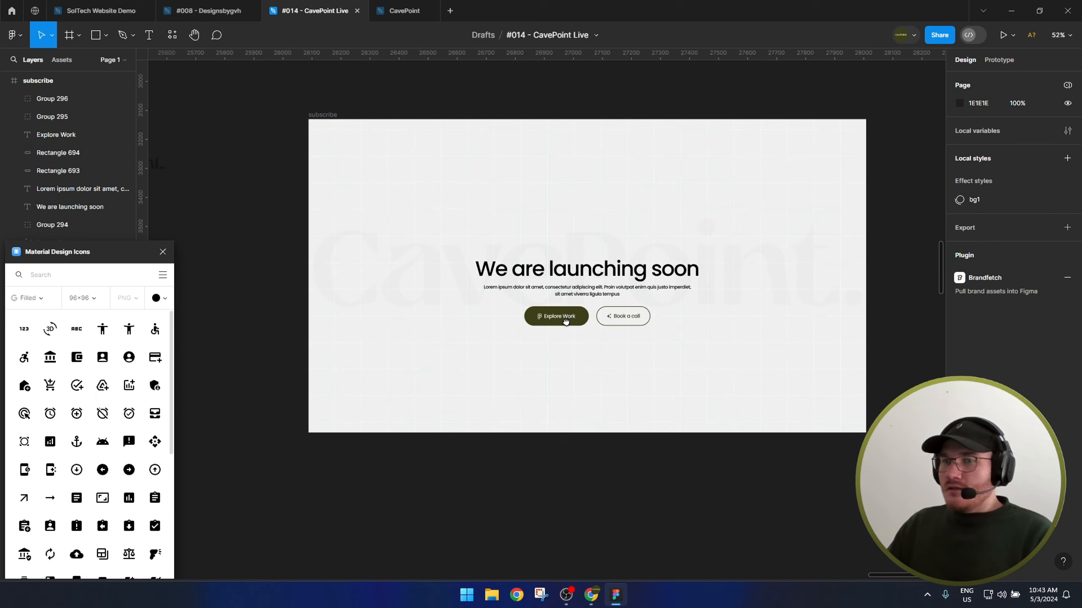
pyautogui.moveTo(163, 168); pyautogui.dragTo(635, 174)
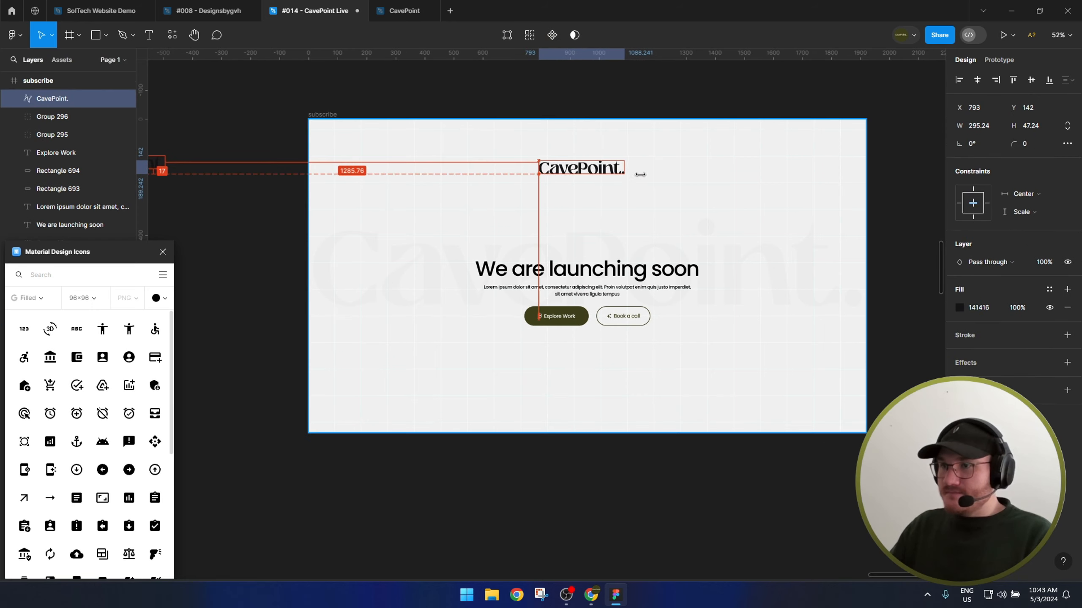
pyautogui.click(663, 306)
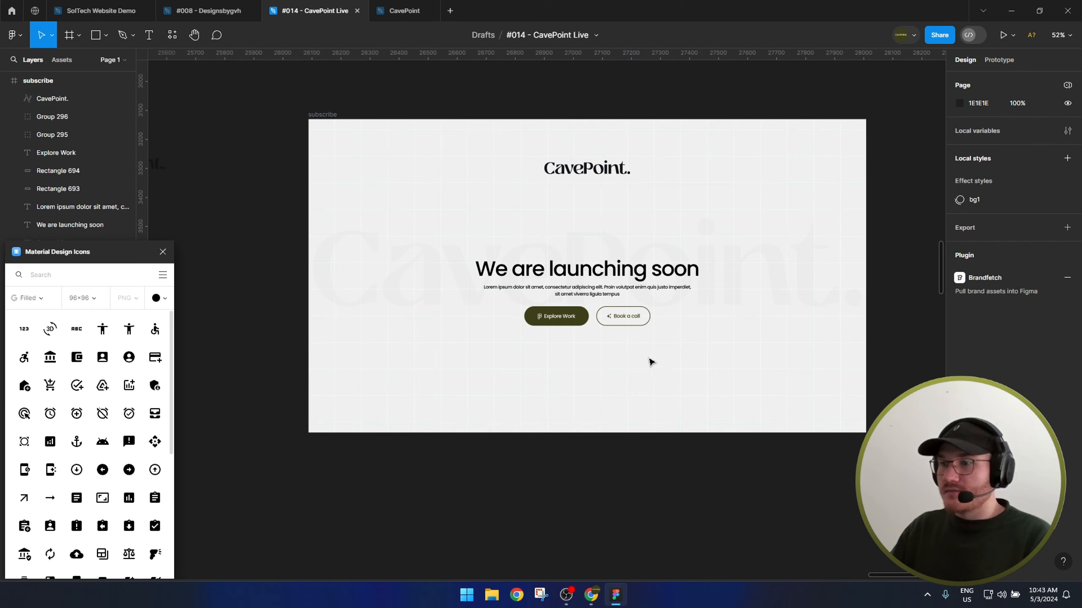
# Nudge the small dark CavePoint wordmark slightly downward above the launch heading.
pyautogui.moveTo(595, 167); pyautogui.dragTo(595, 171)
pyautogui.press('Escape')
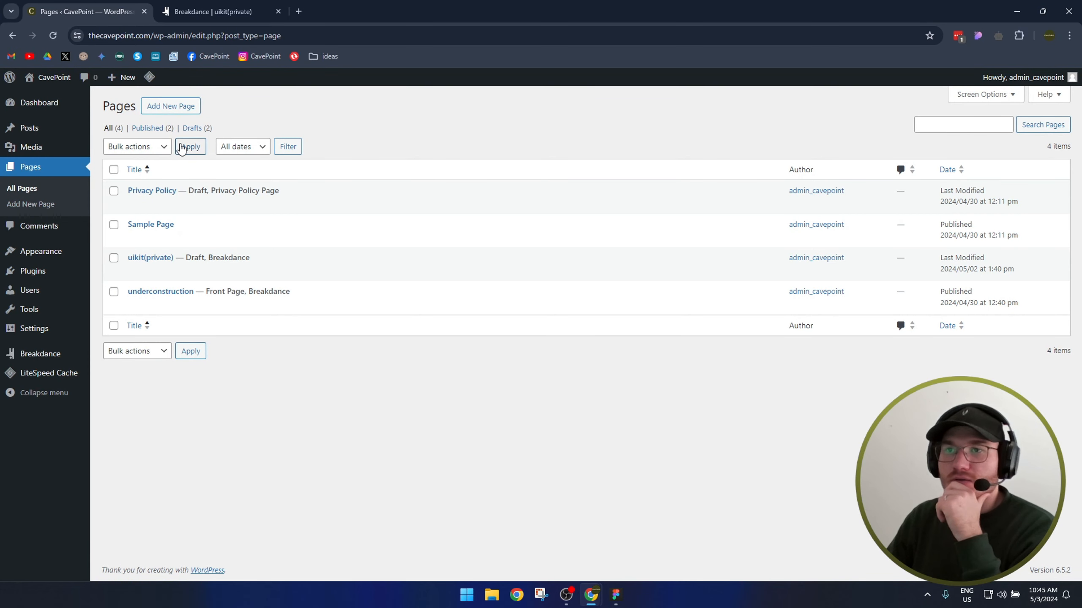
# Add a new WordPress page titled "coming soon", save it as a draft, and open it in the Breakdance builder.
pyautogui.click(170, 107)
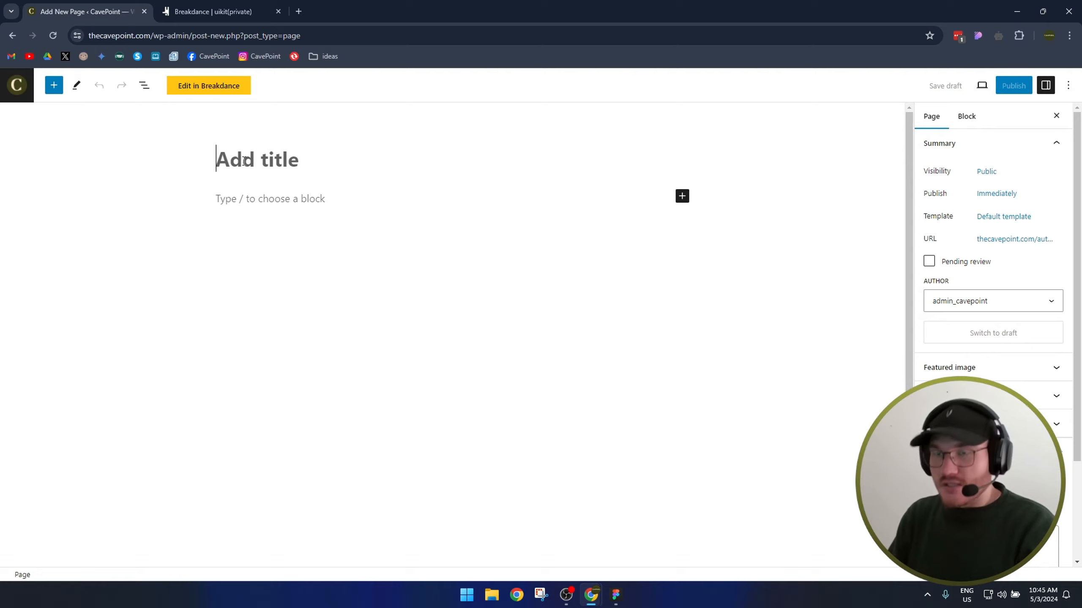
pyautogui.write('comming soon')
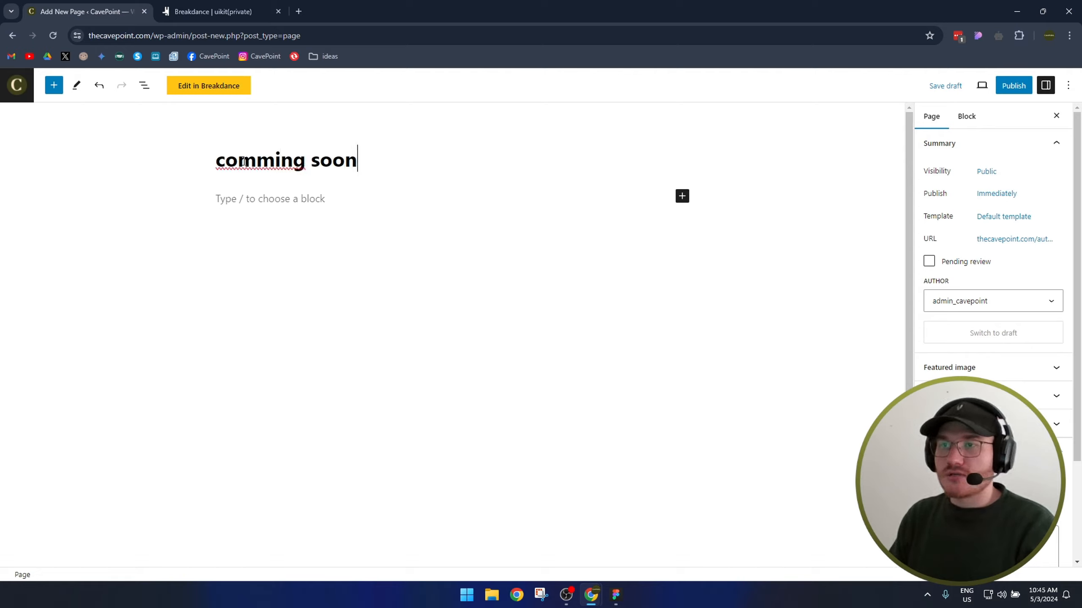
pyautogui.press('BackSpace')
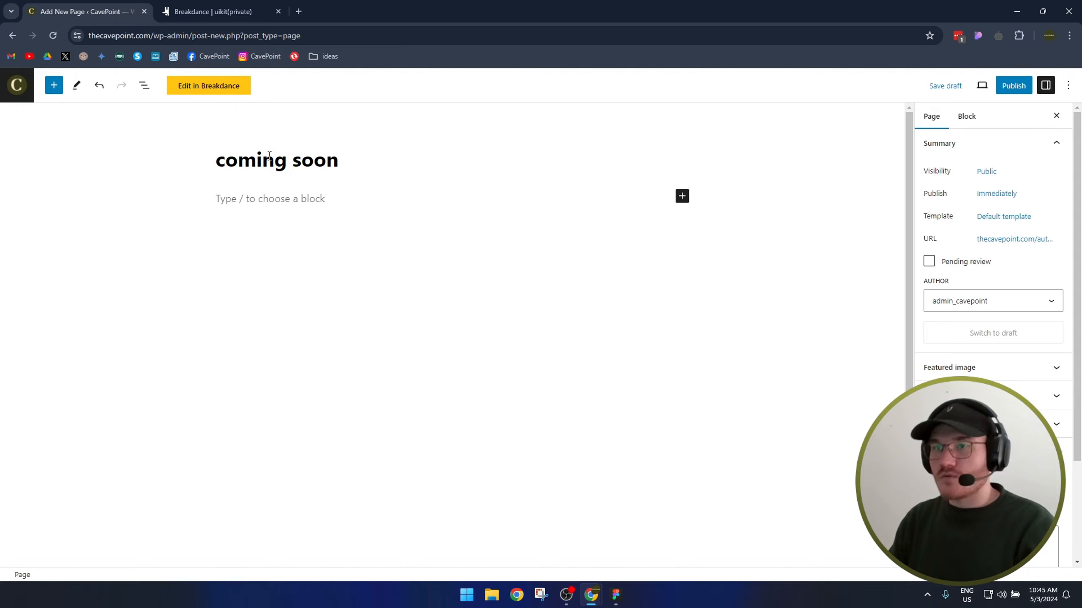
pyautogui.click(945, 87)
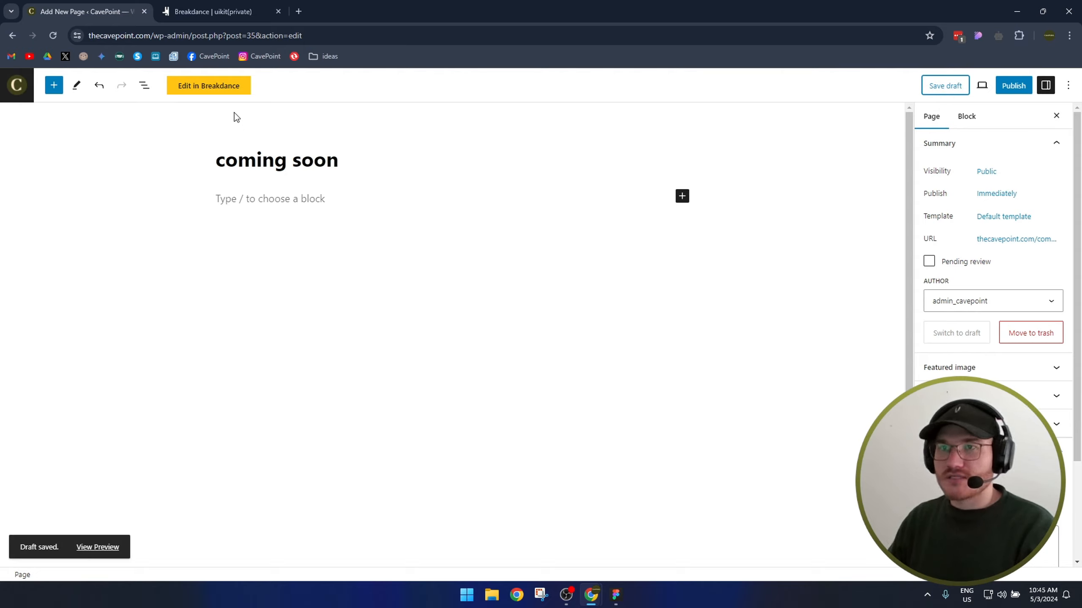
pyautogui.click(228, 89)
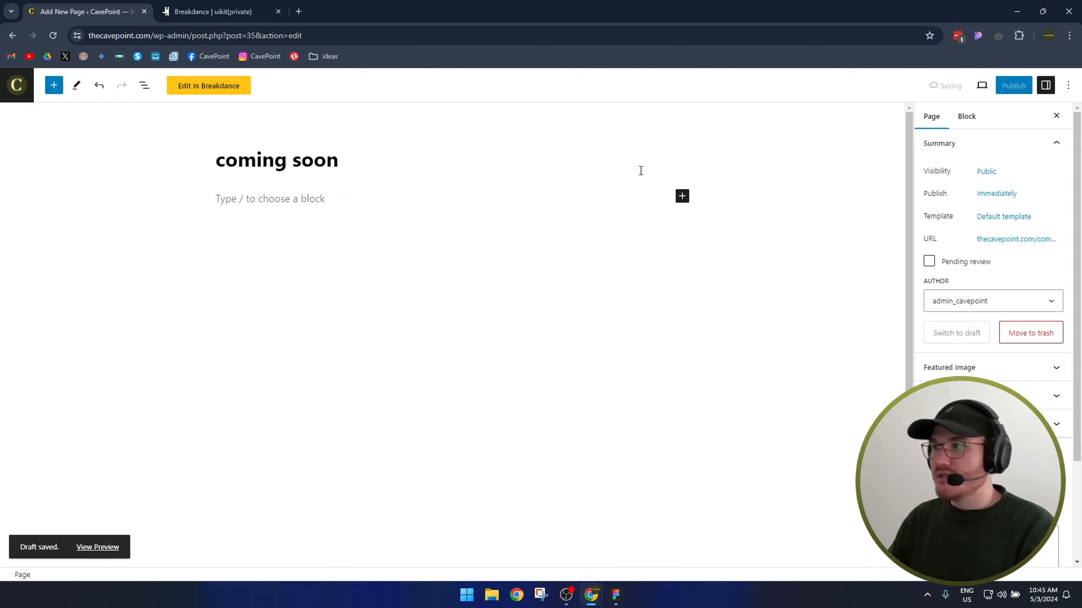
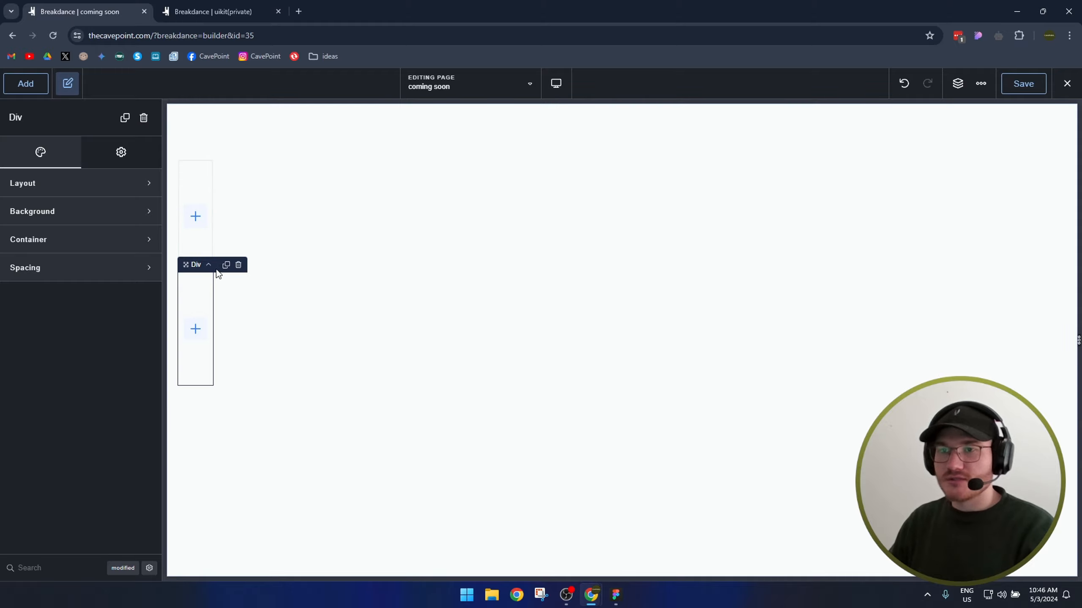
# Set the container width of the section's upper div to 100 %.
pyautogui.click(219, 219)
pyautogui.click(197, 248)
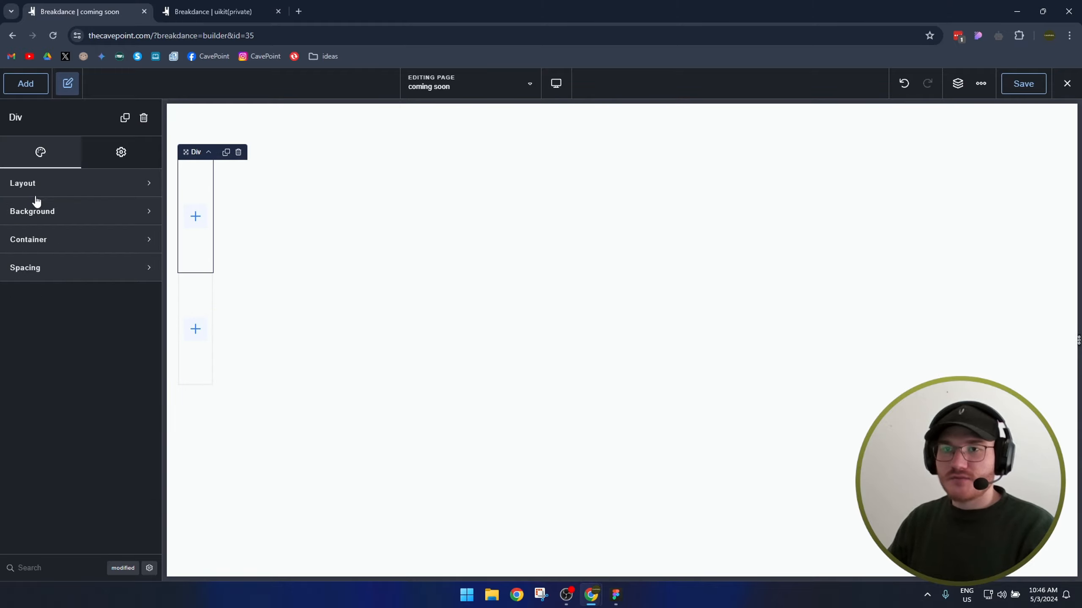
pyautogui.click(30, 240)
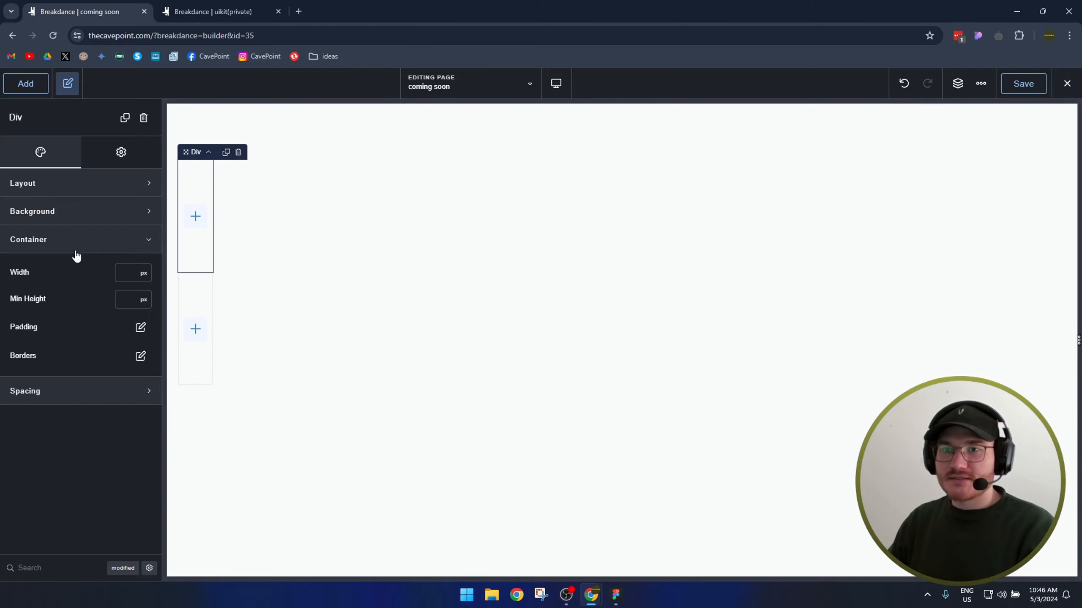
pyautogui.click(127, 281)
pyautogui.write('100')
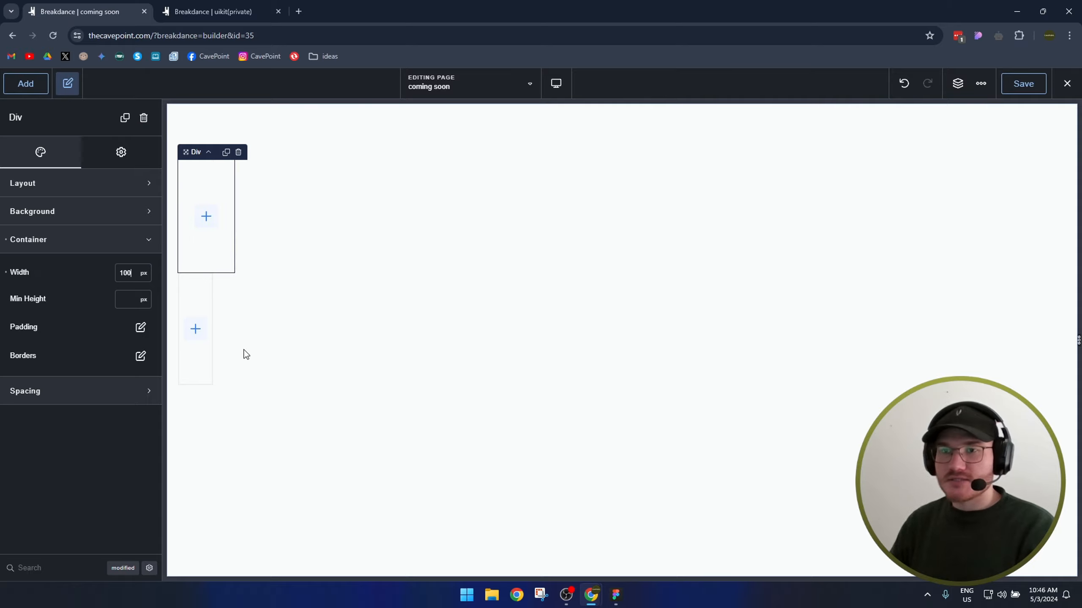
pyautogui.click(145, 271)
pyautogui.click(155, 318)
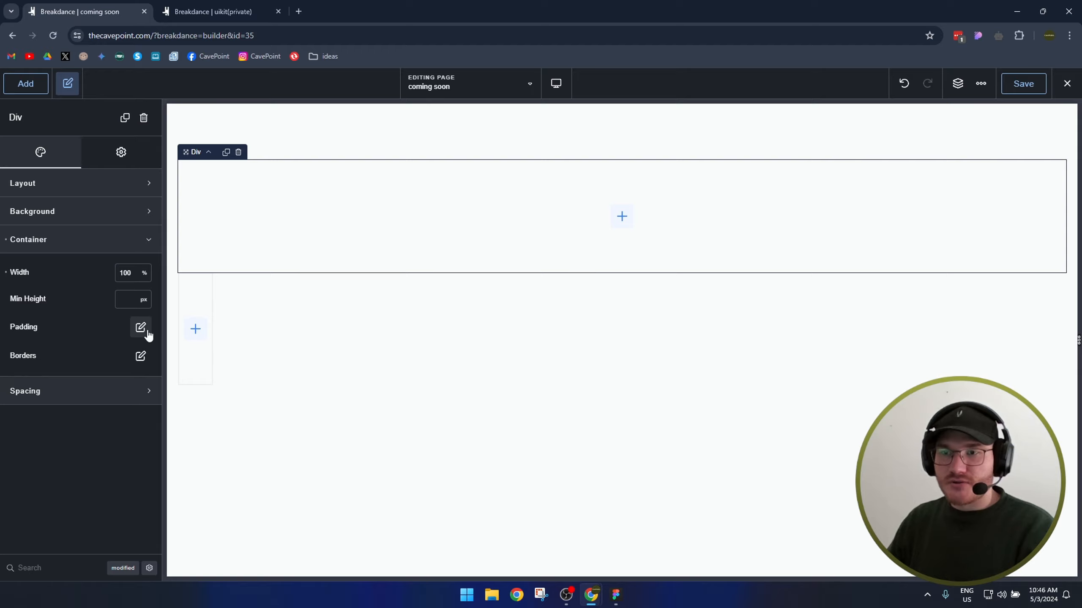
# Align the upper div's content to the top vertically and to the centre horizontally.
pyautogui.click(19, 187)
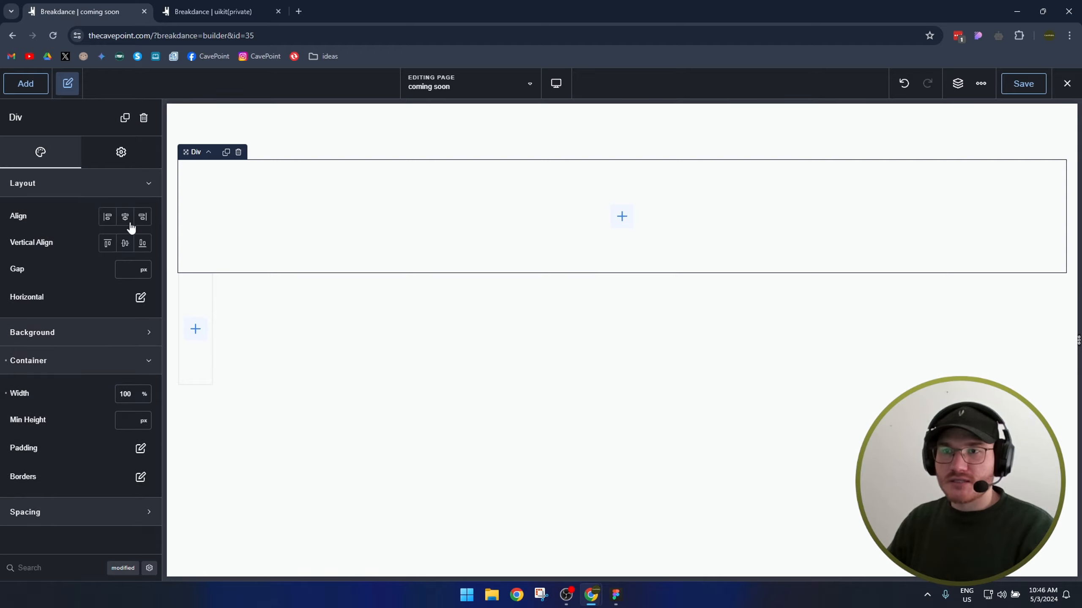
pyautogui.click(108, 242)
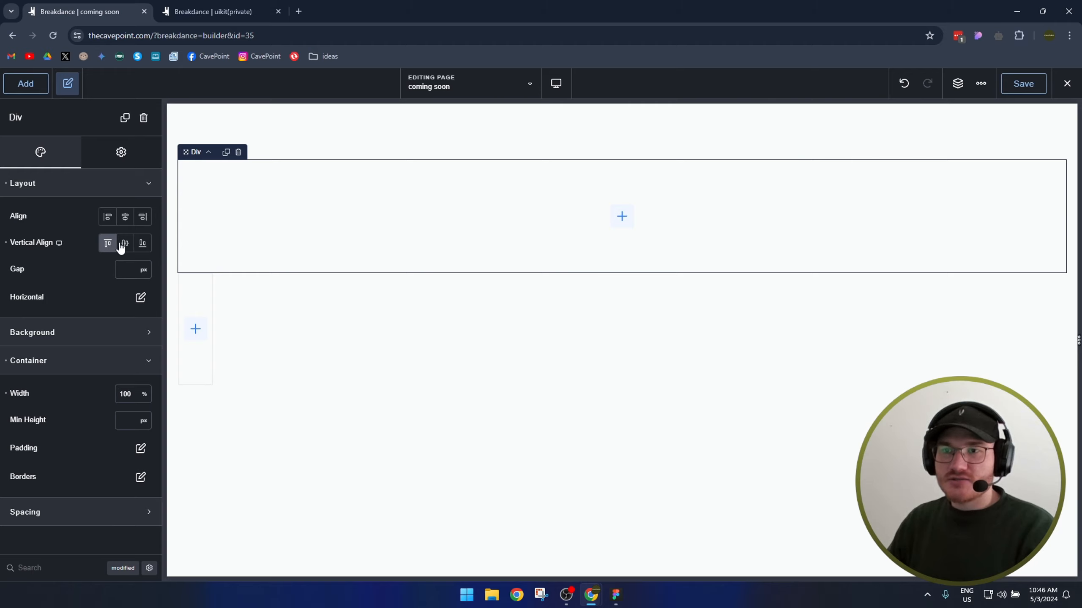
pyautogui.click(125, 216)
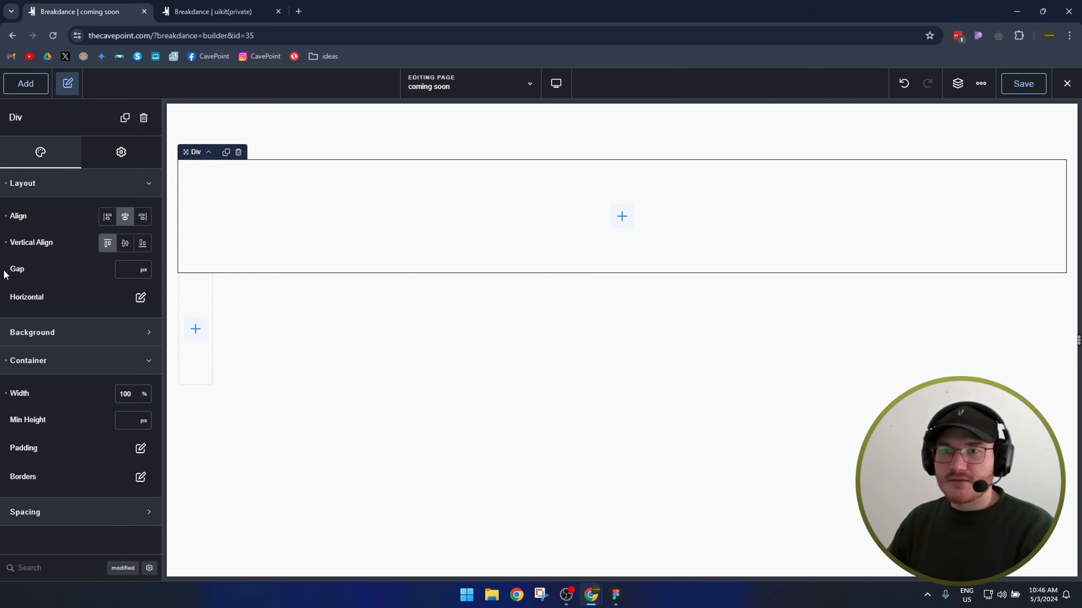
# Add an Image element inside the upper div and open the media library for it.
pyautogui.click(21, 87)
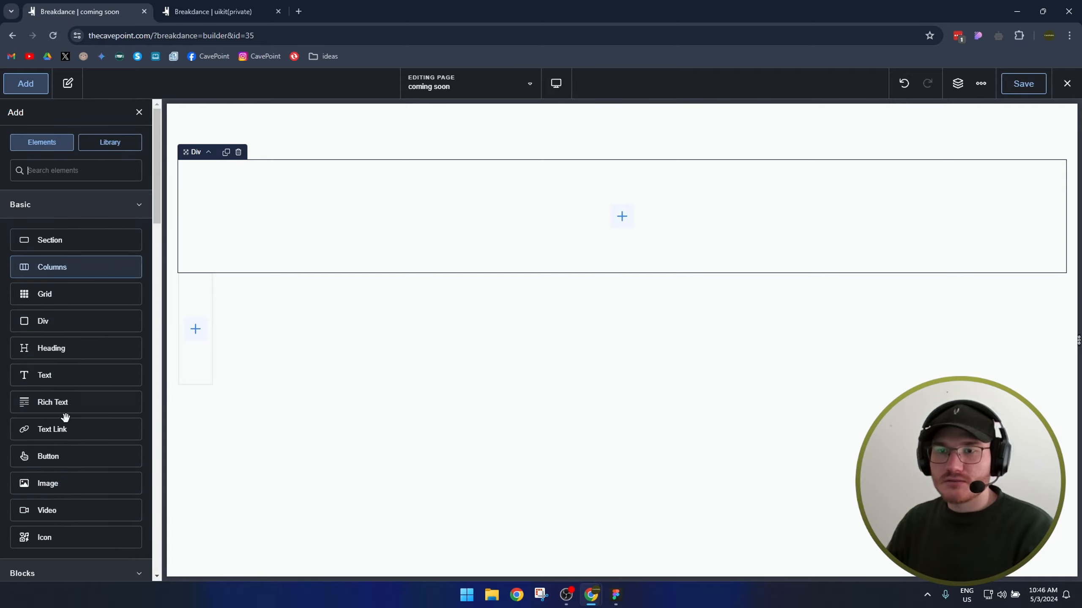
pyautogui.moveTo(47, 483); pyautogui.dragTo(589, 236)
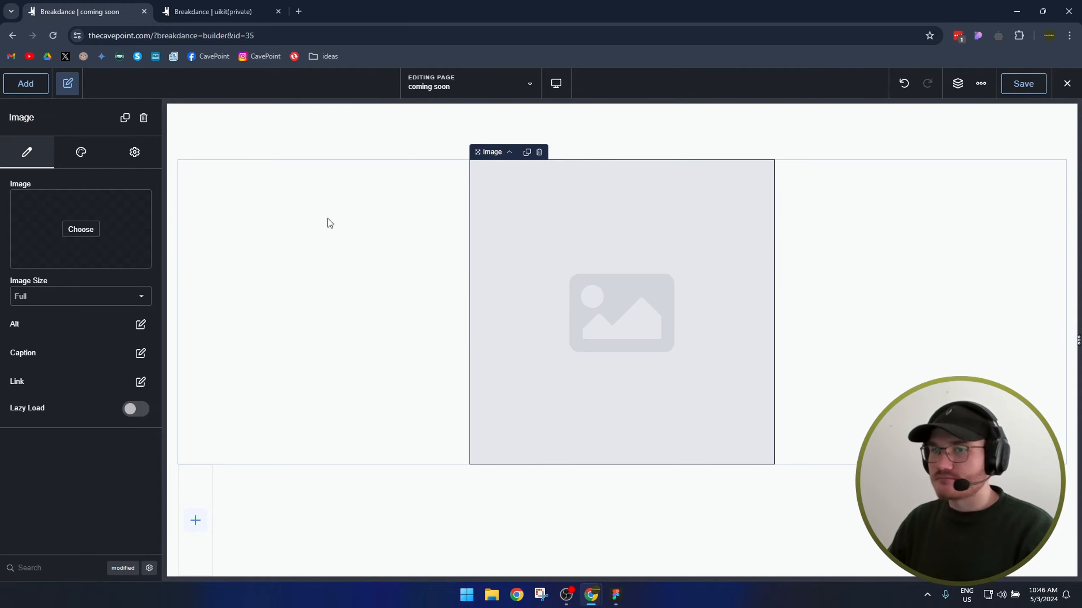
pyautogui.click(82, 242)
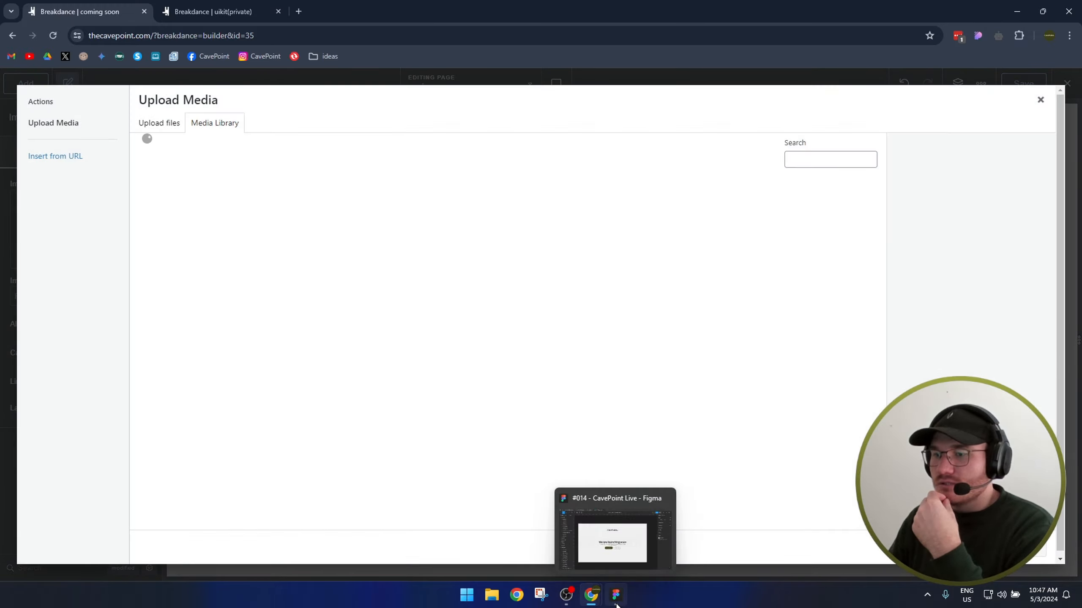
# Switch to Figma and duplicate the small CavePoint wordmark onto the empty canvas above the subscribe frame.
pyautogui.click(615, 594)
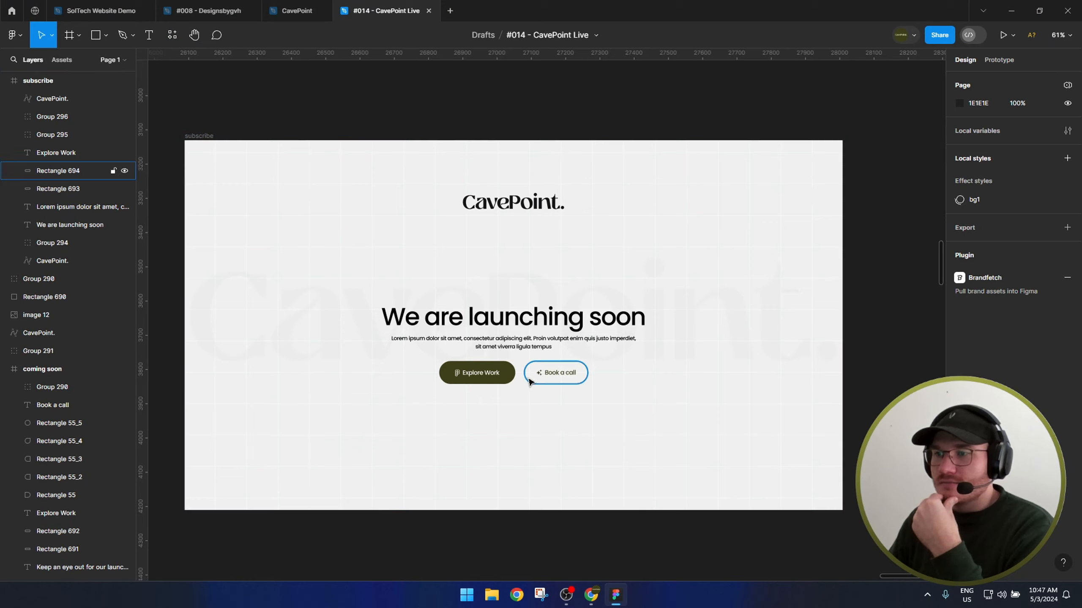
pyautogui.keyDown('alt'); pyautogui.moveTo(526, 201); pyautogui.dragTo(538, 116); pyautogui.keyUp('alt')
pyautogui.click(641, 299)
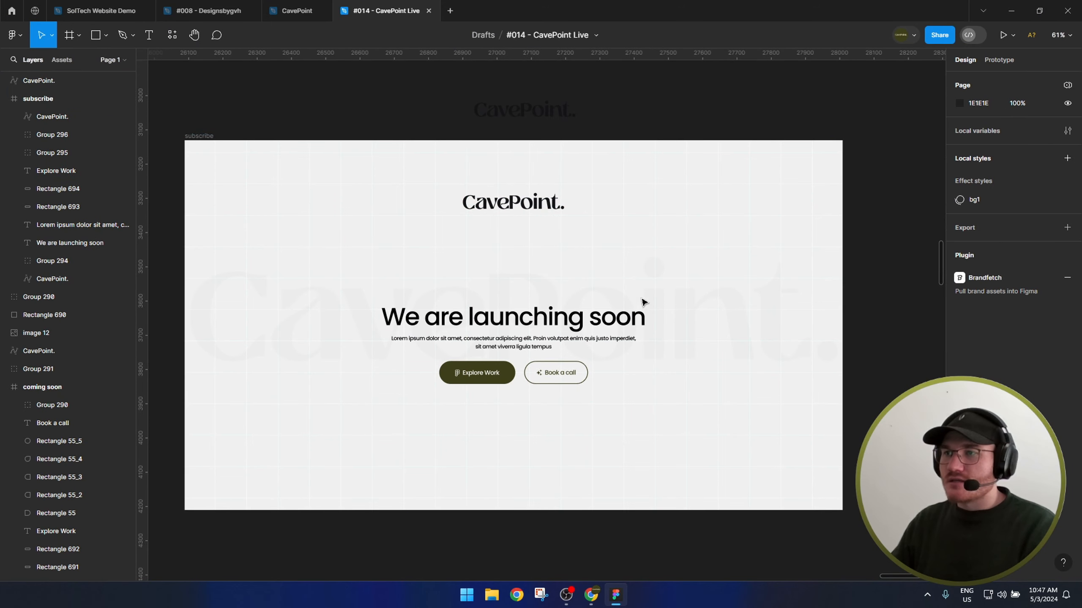
pyautogui.scroll(1, 625, 347)
# Examine the subscribe frame's export settings and the properties of the wordmark copy above it.
pyautogui.click(240, 188)
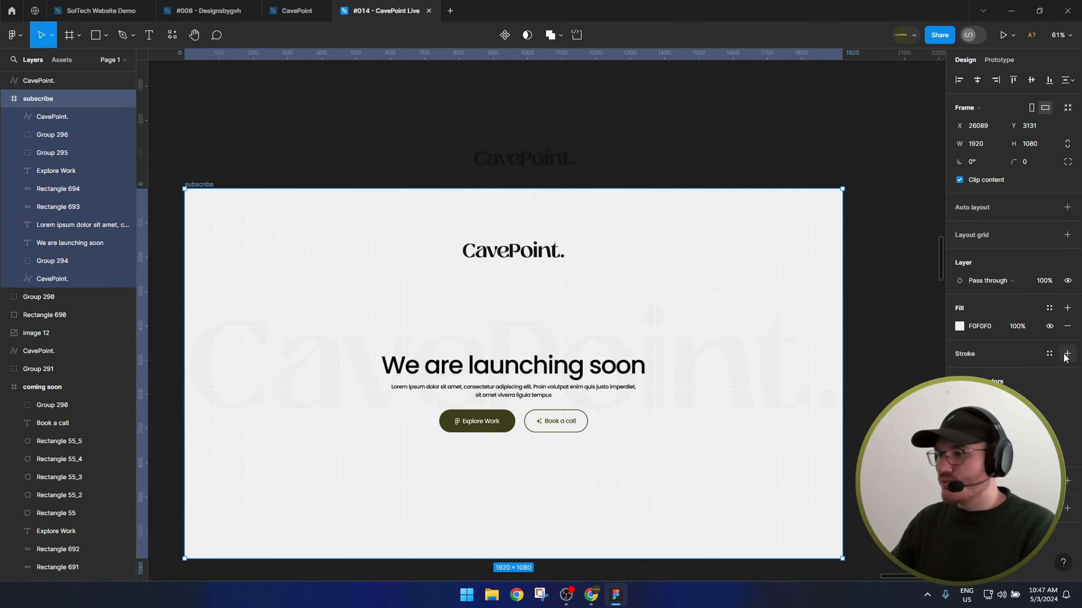
pyautogui.scroll(-2, 1013, 299)
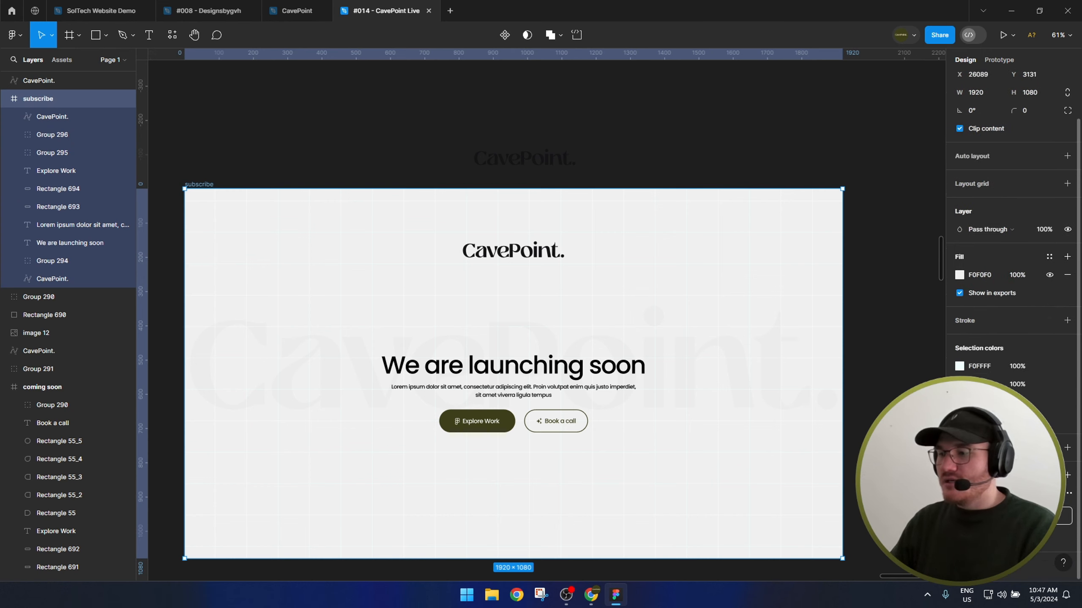
pyautogui.click(553, 162)
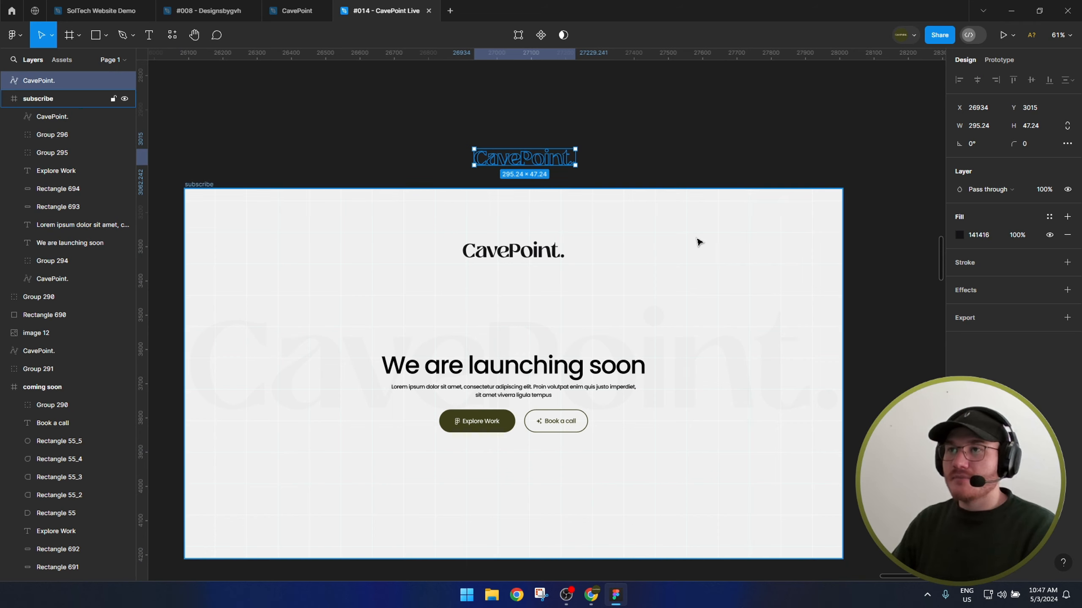
pyautogui.press('Escape')
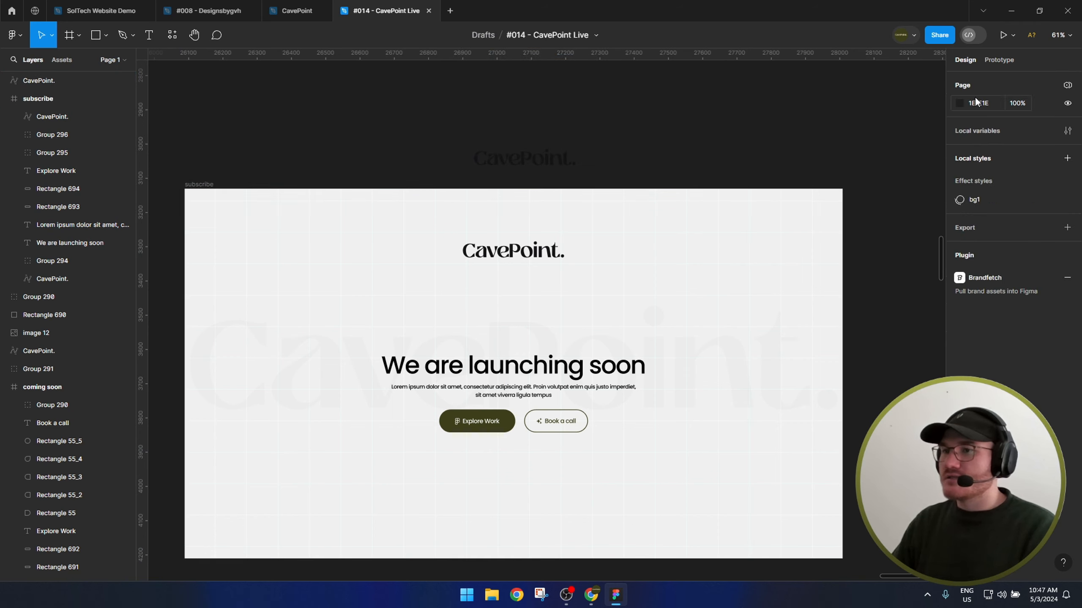
# Return to the browser and use greylogo.svg from the media library as the upper div's image.
pyautogui.click(1011, 11)
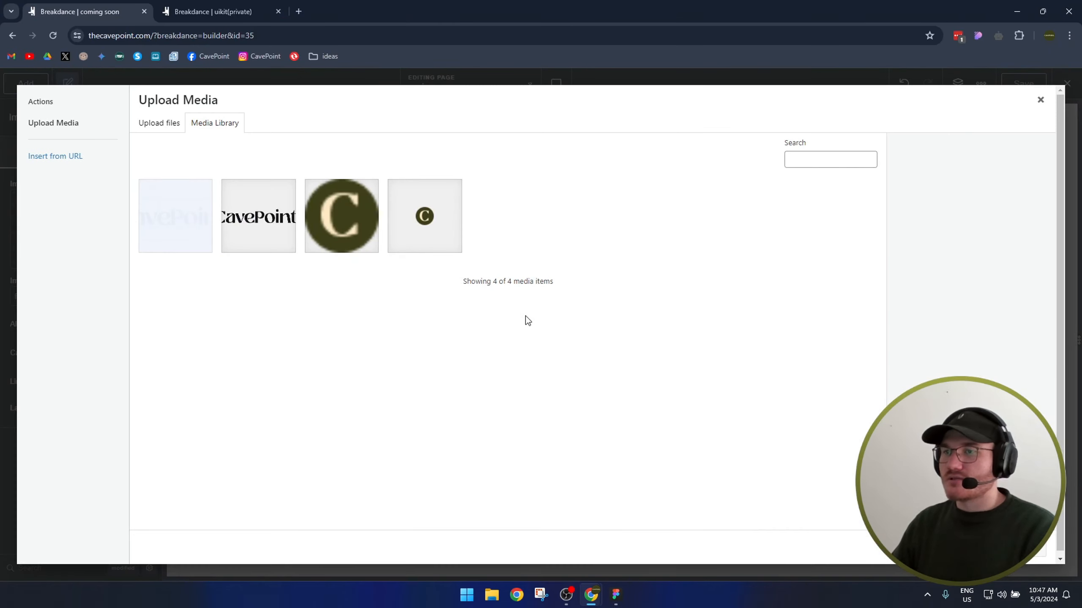
pyautogui.click(269, 220)
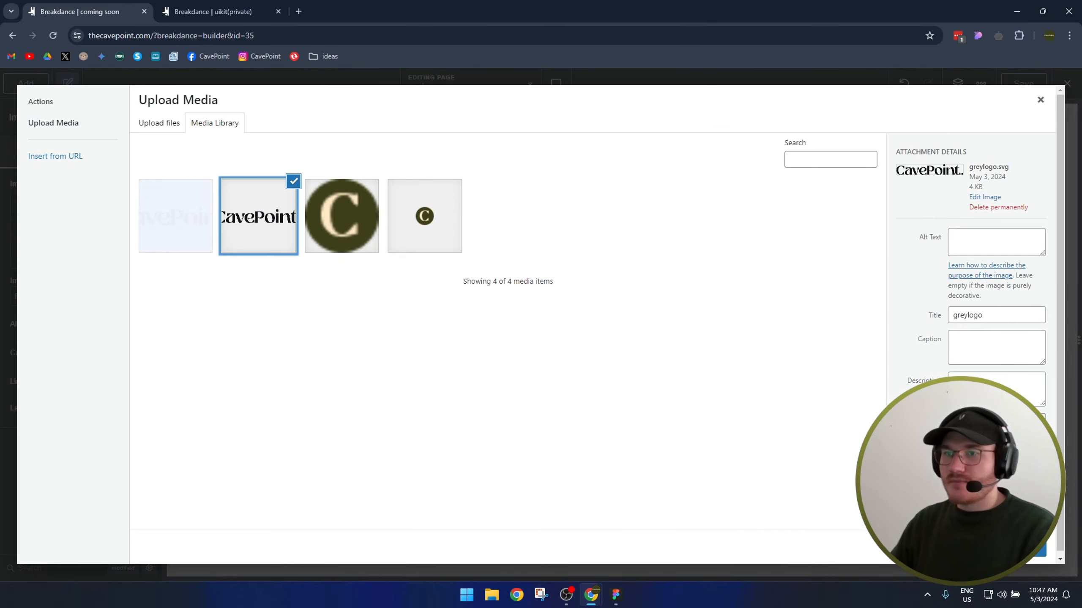
pyautogui.click(1034, 556)
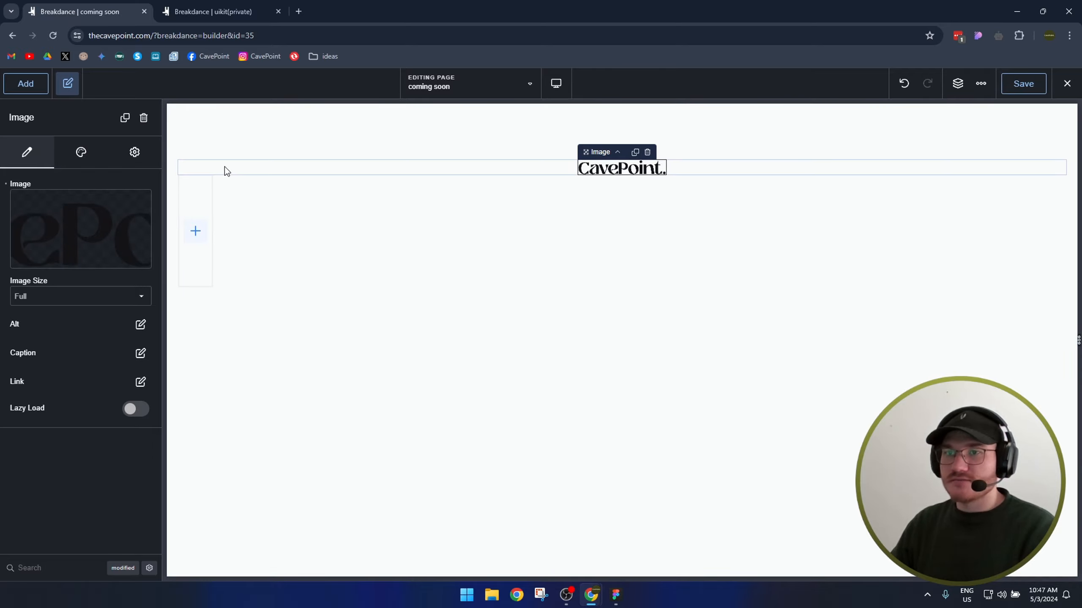
# Show the page structure and rename the section to "herosection".
pyautogui.click(402, 271)
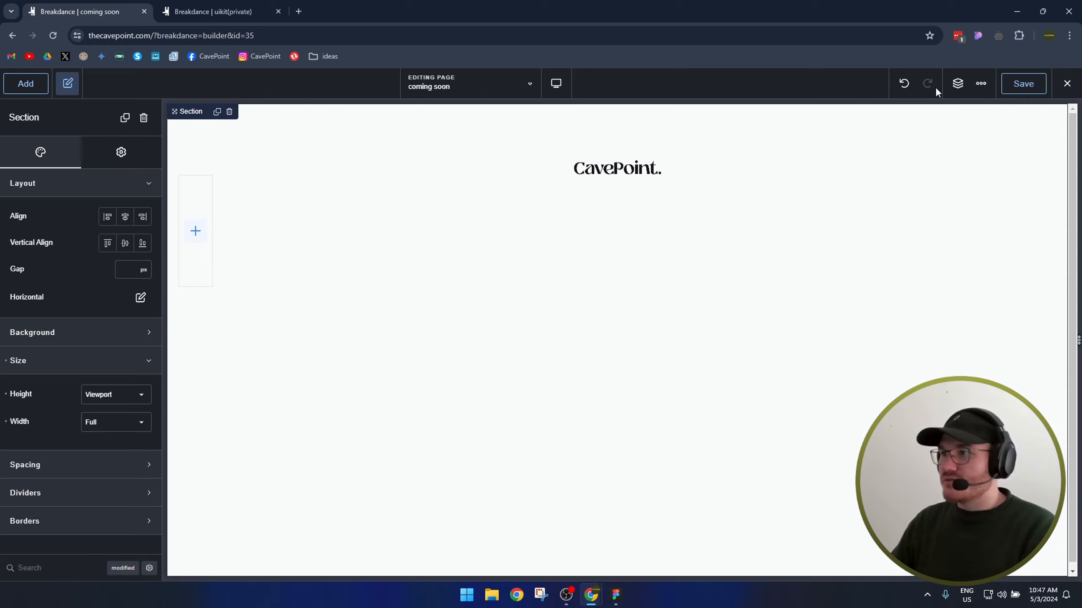
pyautogui.click(958, 83)
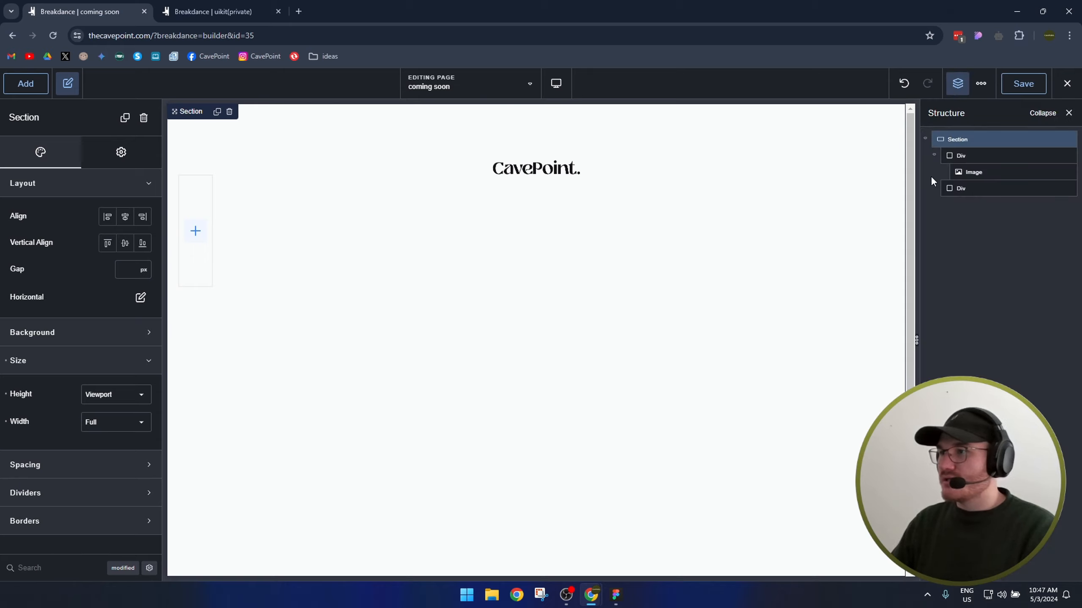
pyautogui.doubleClick(956, 140)
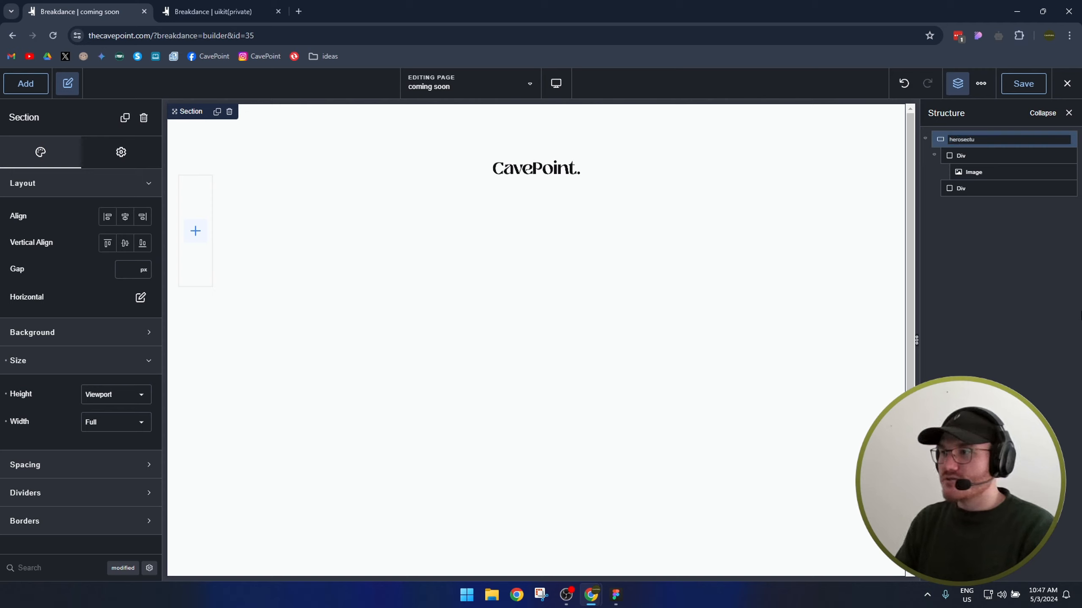
pyautogui.write('herosection')
pyautogui.press('Return')
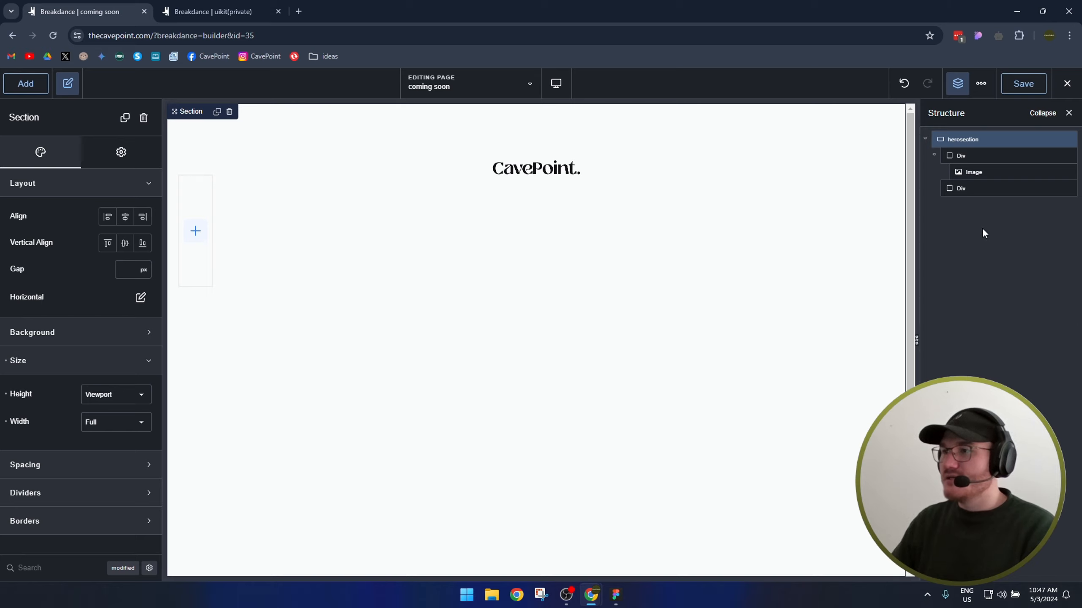
pyautogui.click(925, 139)
pyautogui.click(924, 138)
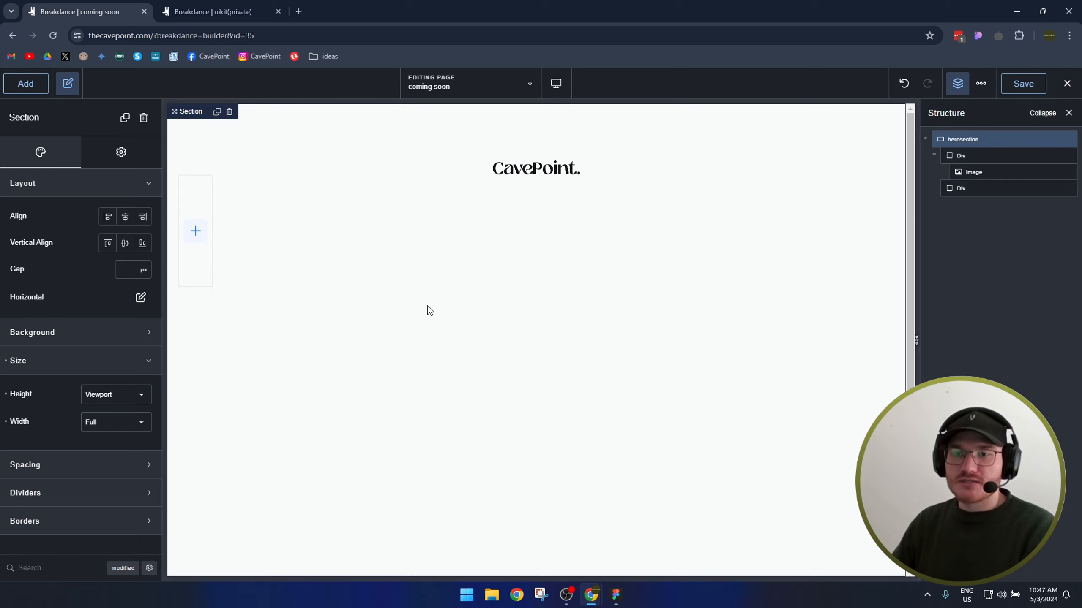
# Give the herosection an image background using commin-soon.png from the media library.
pyautogui.click(87, 334)
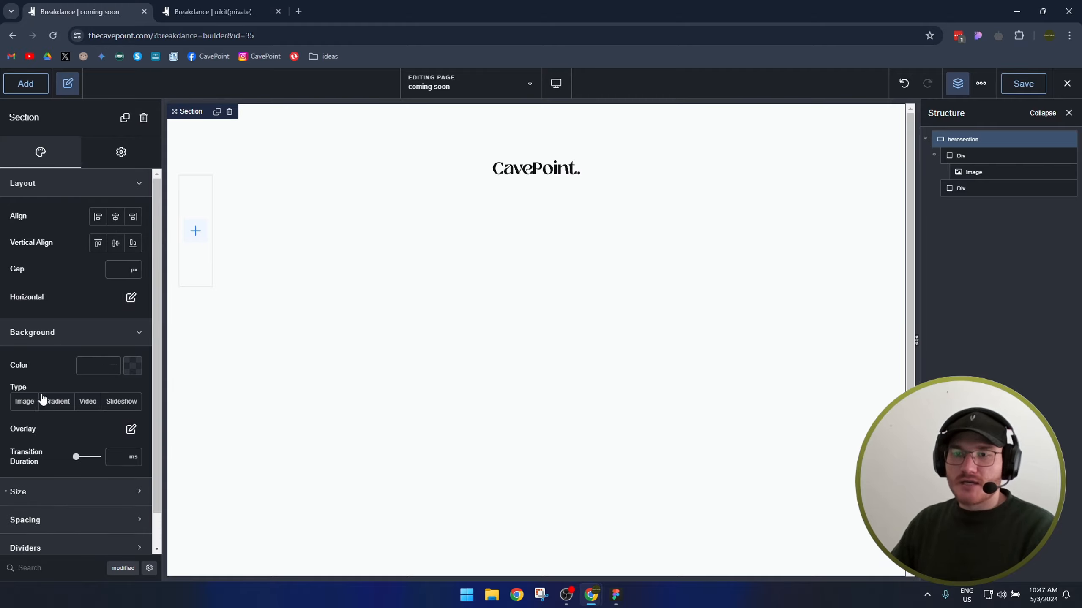
pyautogui.click(43, 401)
pyautogui.click(24, 401)
pyautogui.click(79, 470)
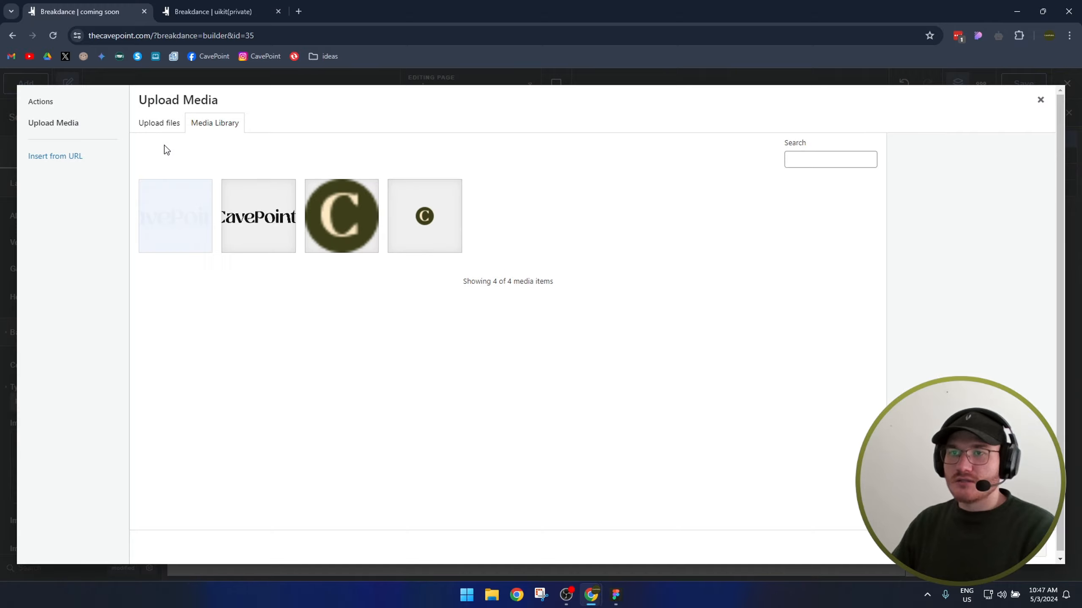
pyautogui.click(180, 218)
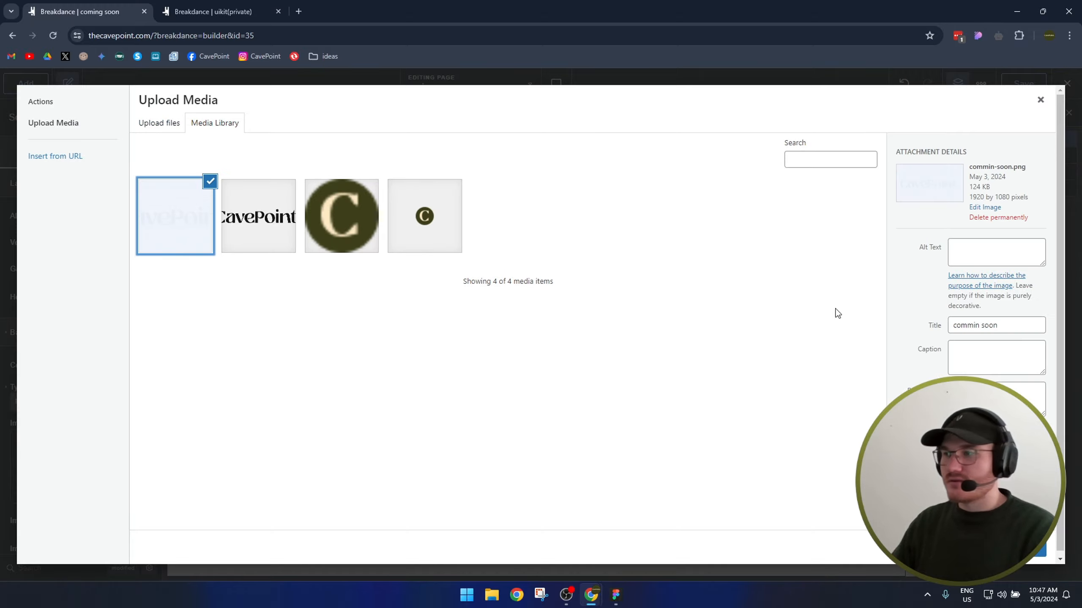
pyautogui.click(1026, 549)
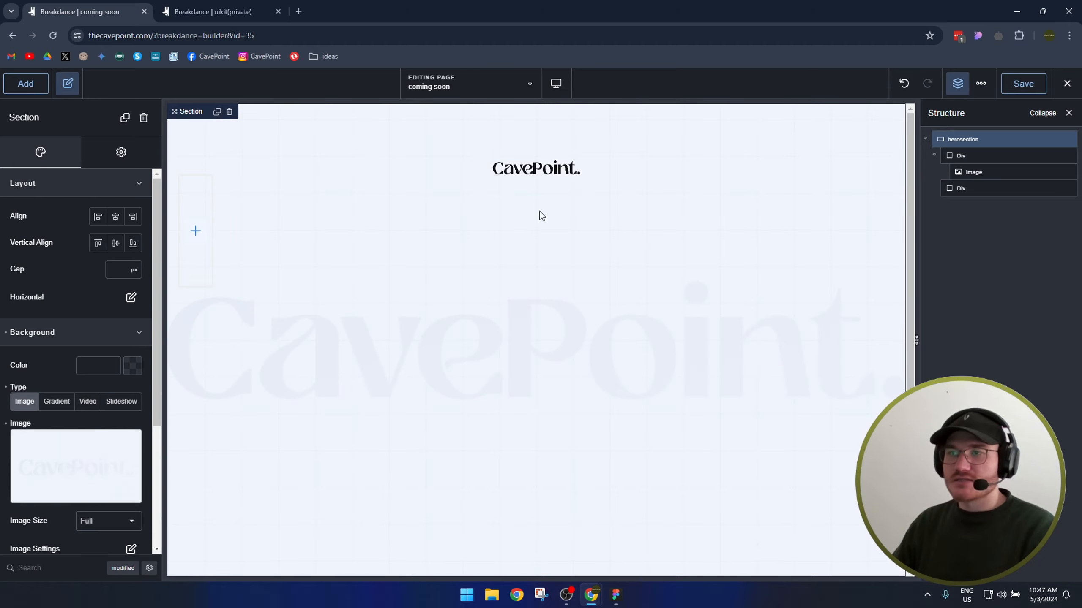
# Examine the logo image's content and design settings, including its size and max width unit options.
pyautogui.click(543, 170)
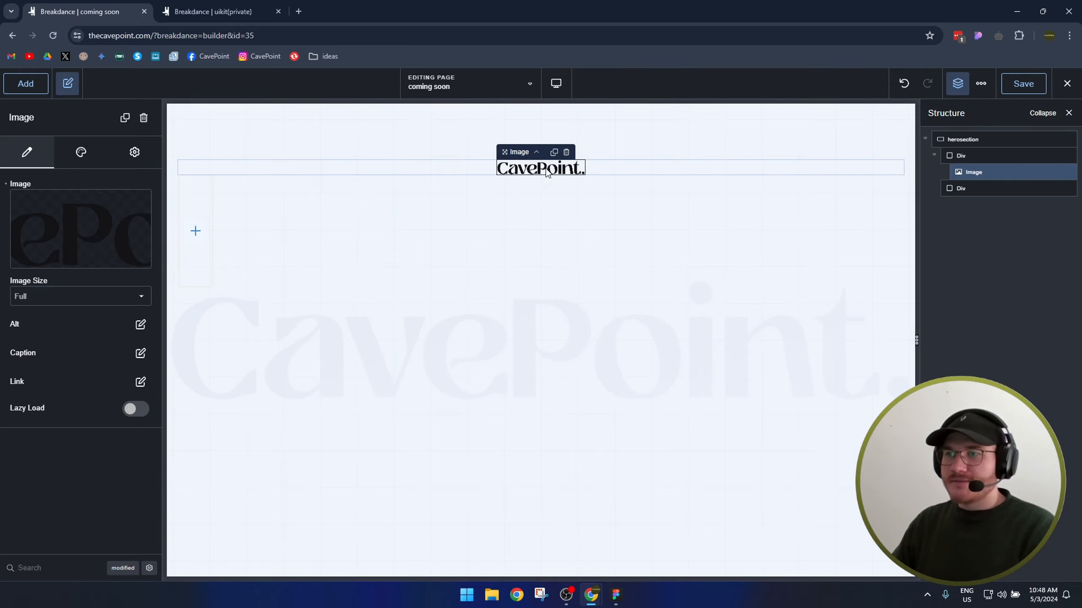
pyautogui.click(533, 213)
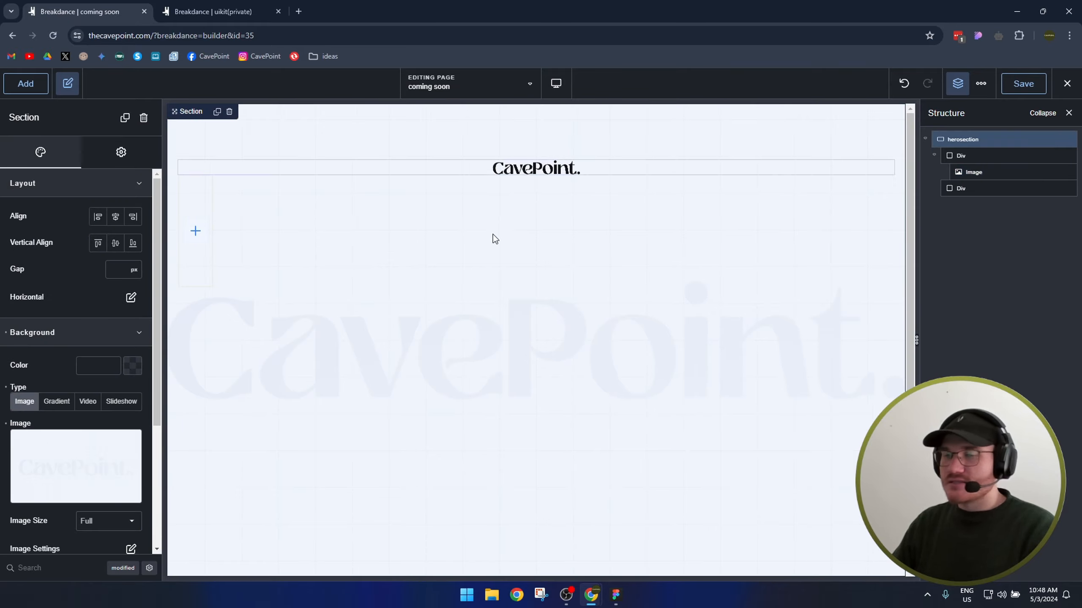
pyautogui.click(525, 177)
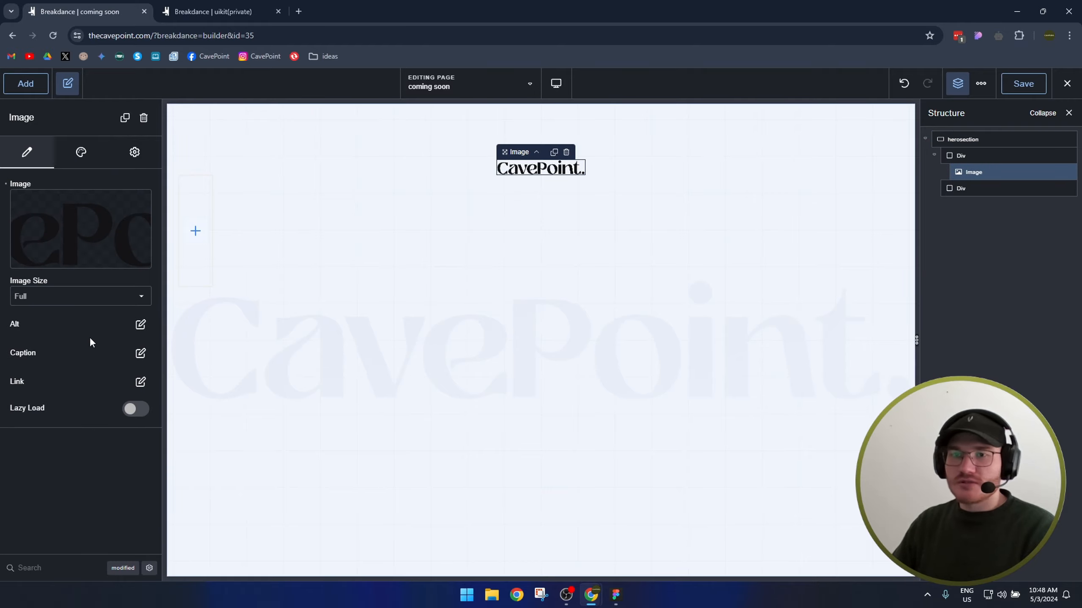
pyautogui.click(80, 152)
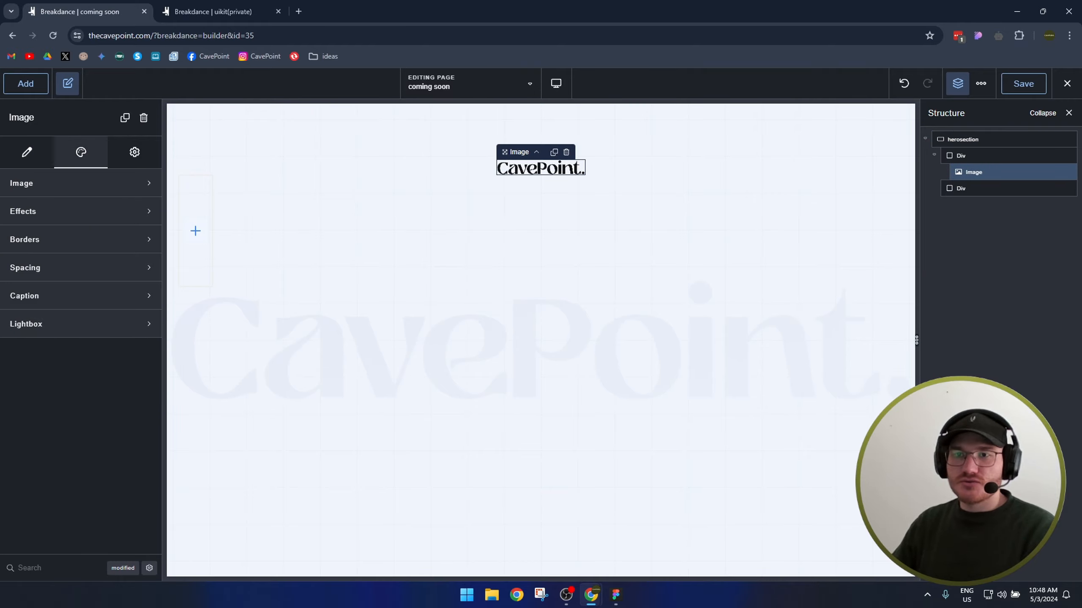
pyautogui.click(38, 184)
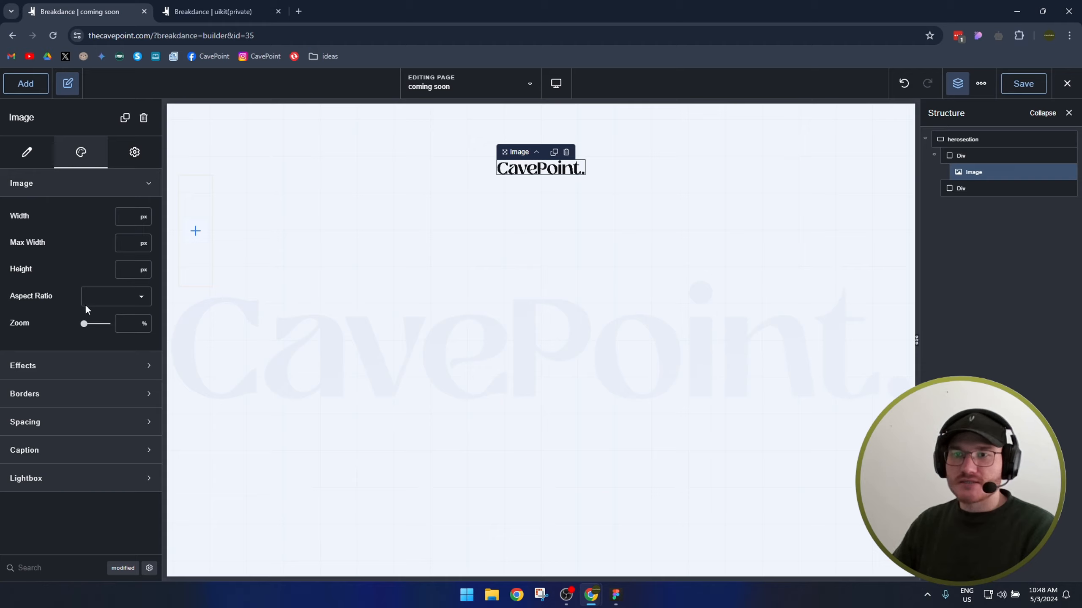
pyautogui.click(143, 244)
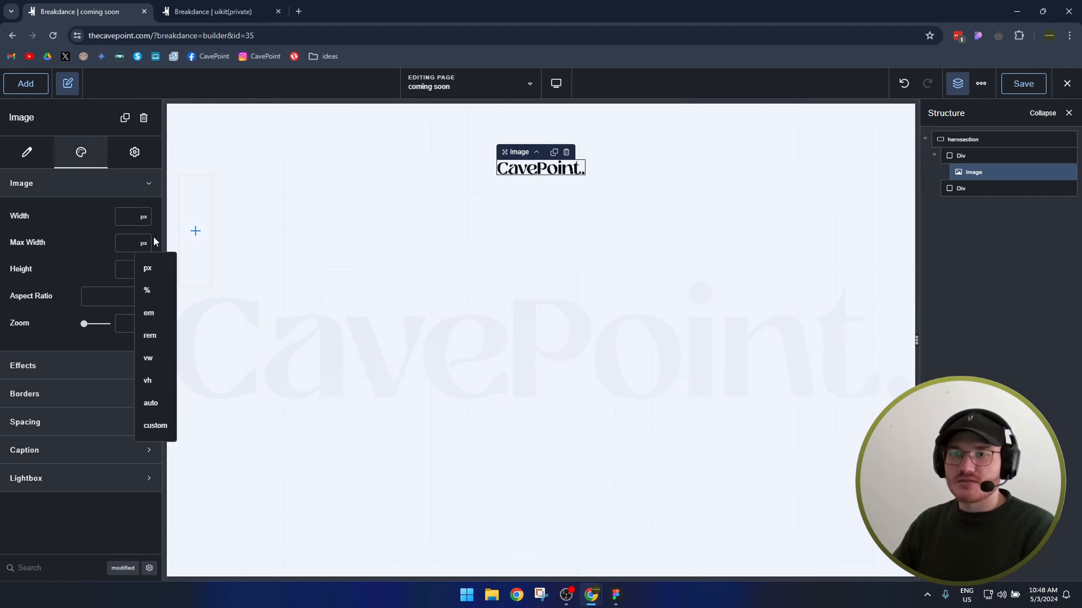
pyautogui.click(26, 152)
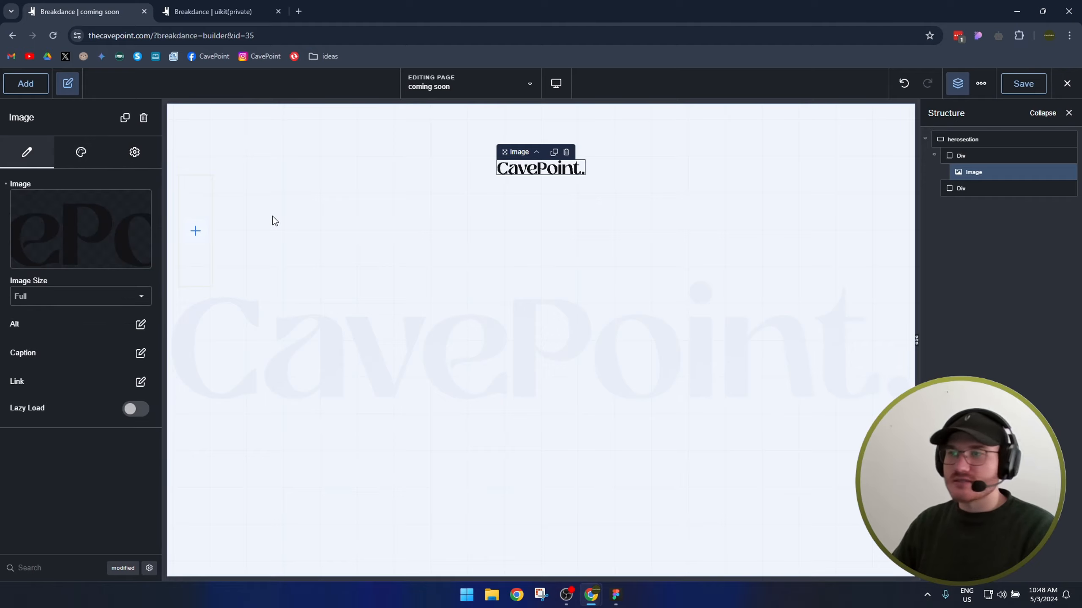
pyautogui.click(206, 269)
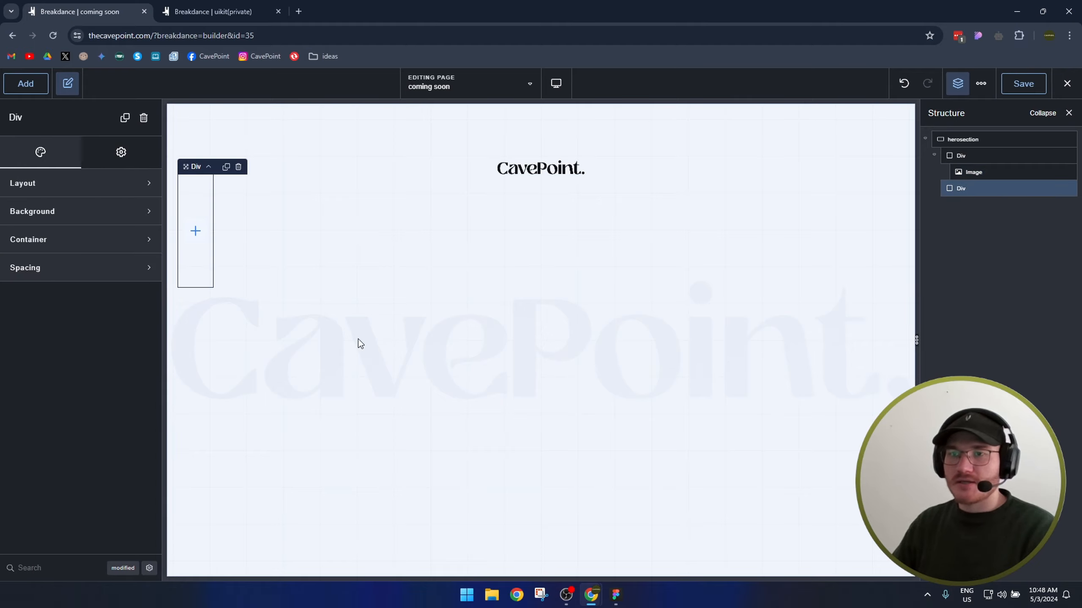
# Rename the div holding the logo image to "logodiv" in the page structure.
pyautogui.doubleClick(962, 156)
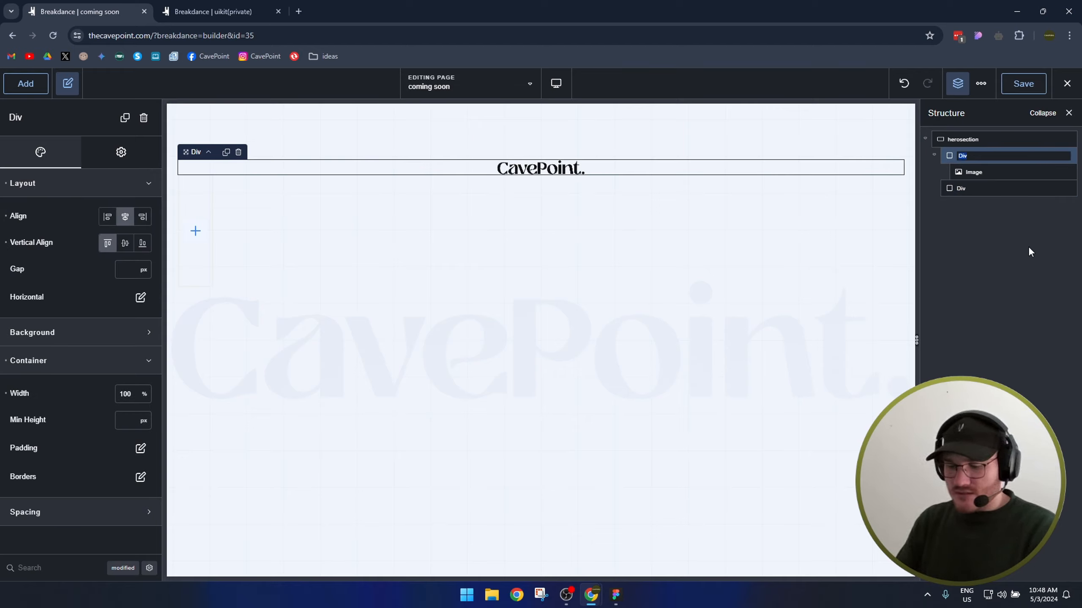
pyautogui.write('logod')
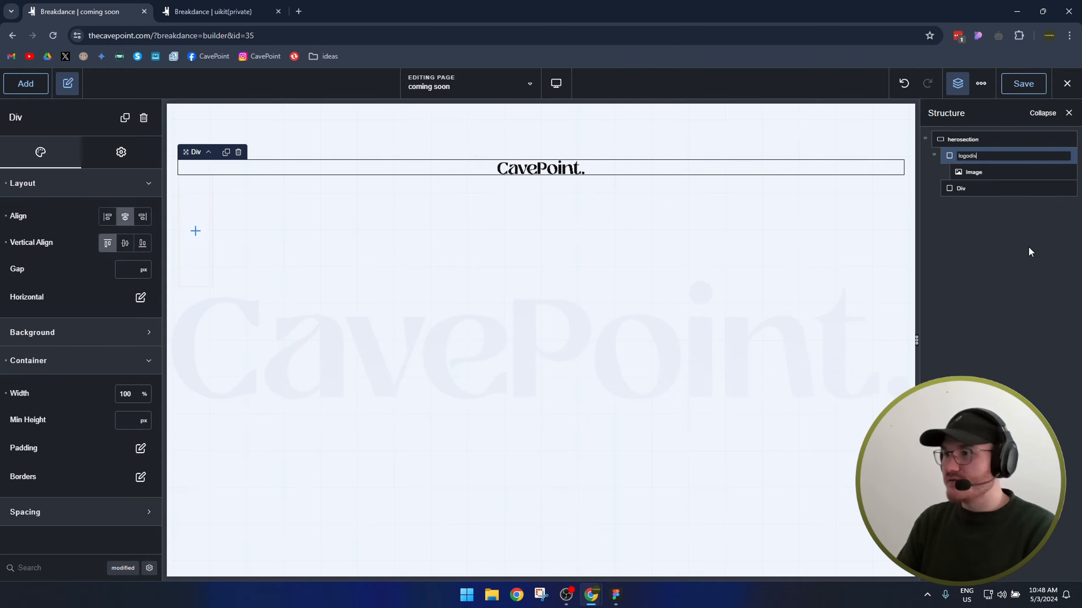
pyautogui.write('iv')
pyautogui.press('Return')
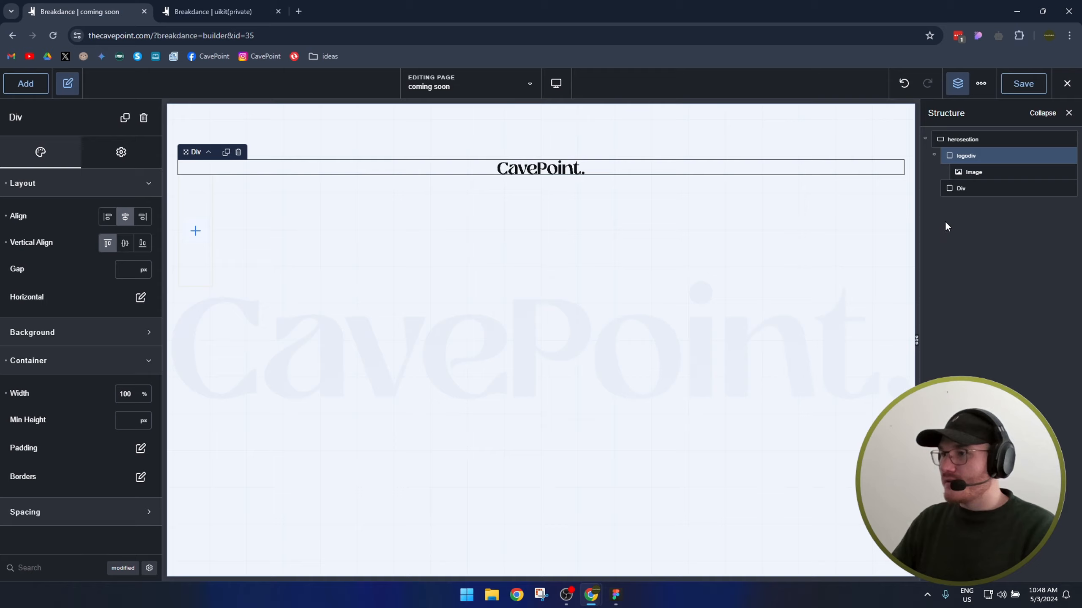
# Rename the empty div below the logo to "ctadiv" in the page structure.
pyautogui.doubleClick(963, 189)
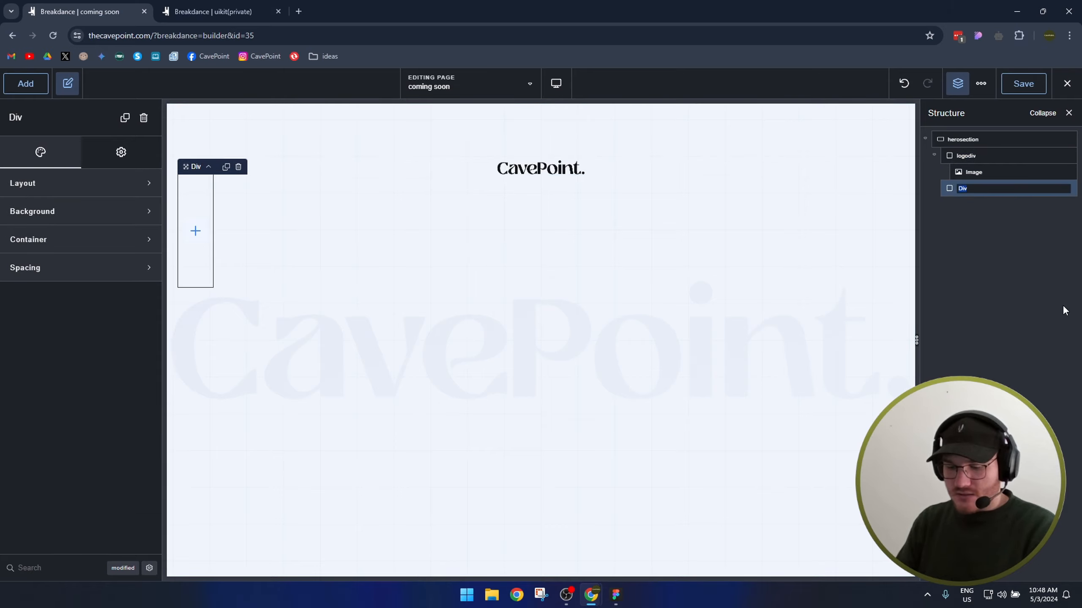
pyautogui.write('cta')
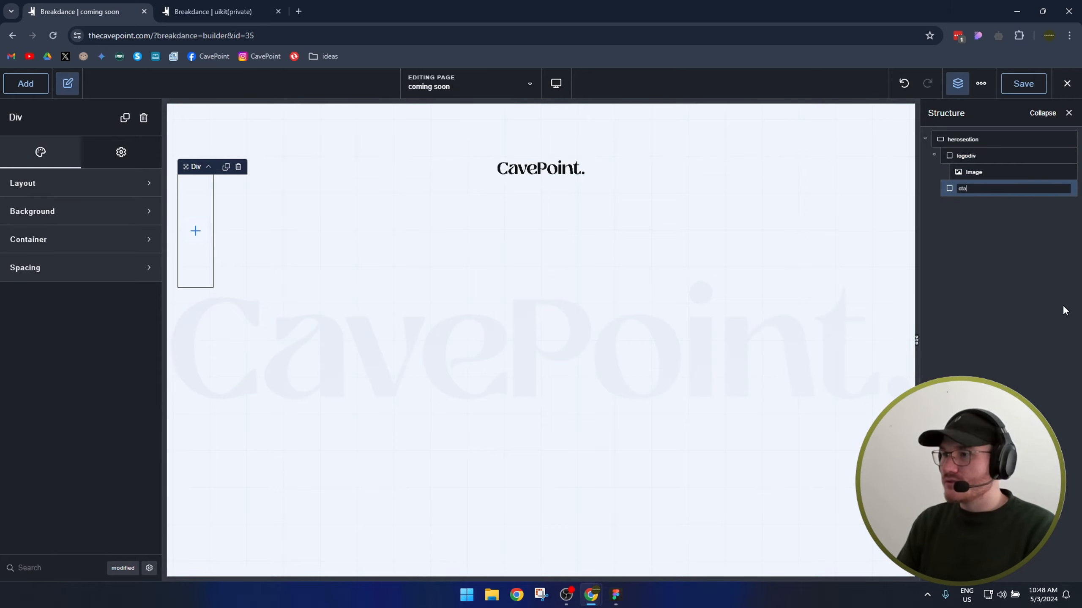
pyautogui.write('div')
pyautogui.press('Return')
pyautogui.click(300, 250)
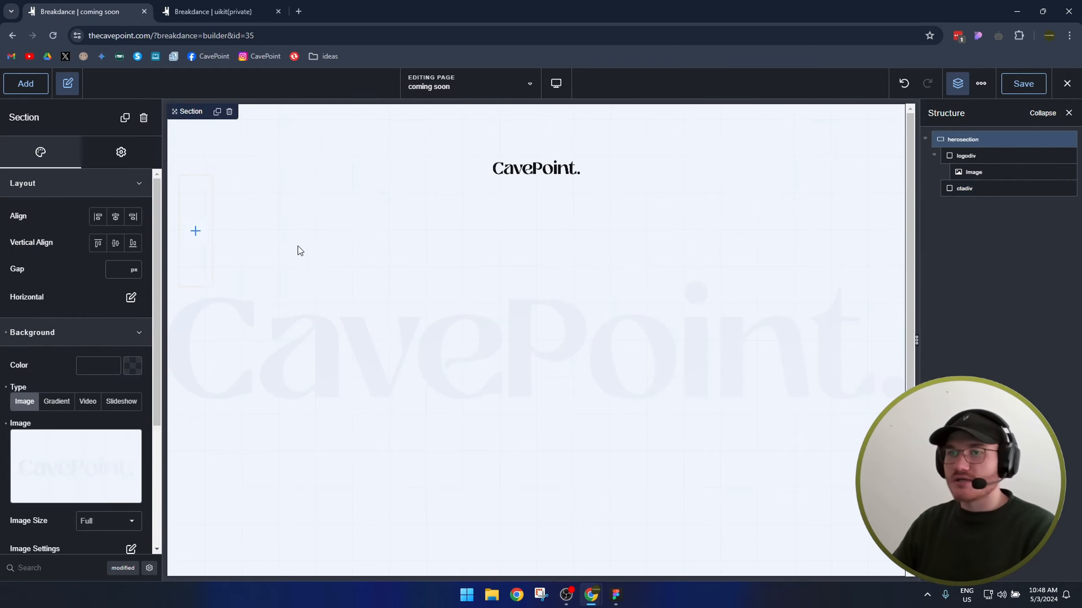
pyautogui.press('Escape')
pyautogui.click(208, 244)
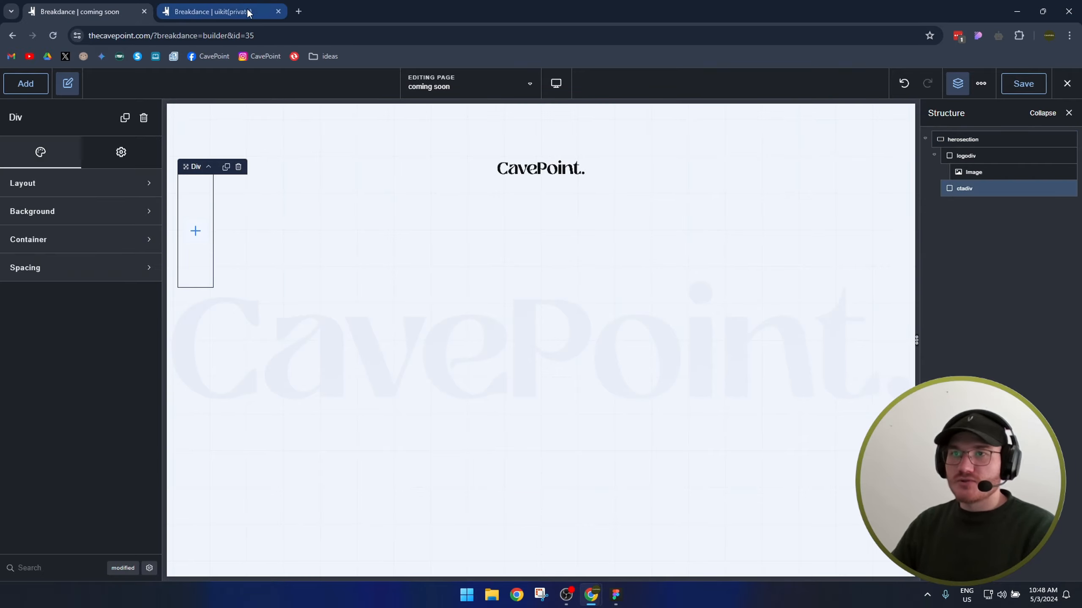
pyautogui.press('Escape')
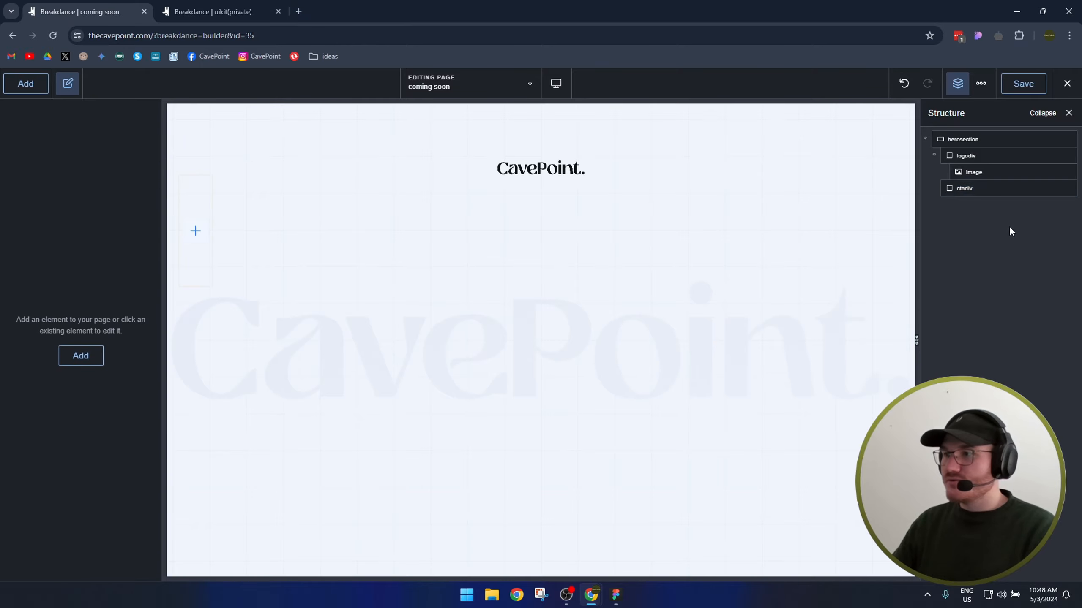
# Select the ctadiv and check the subscribe frame's layout in Figma before returning to the browser.
pyautogui.click(194, 263)
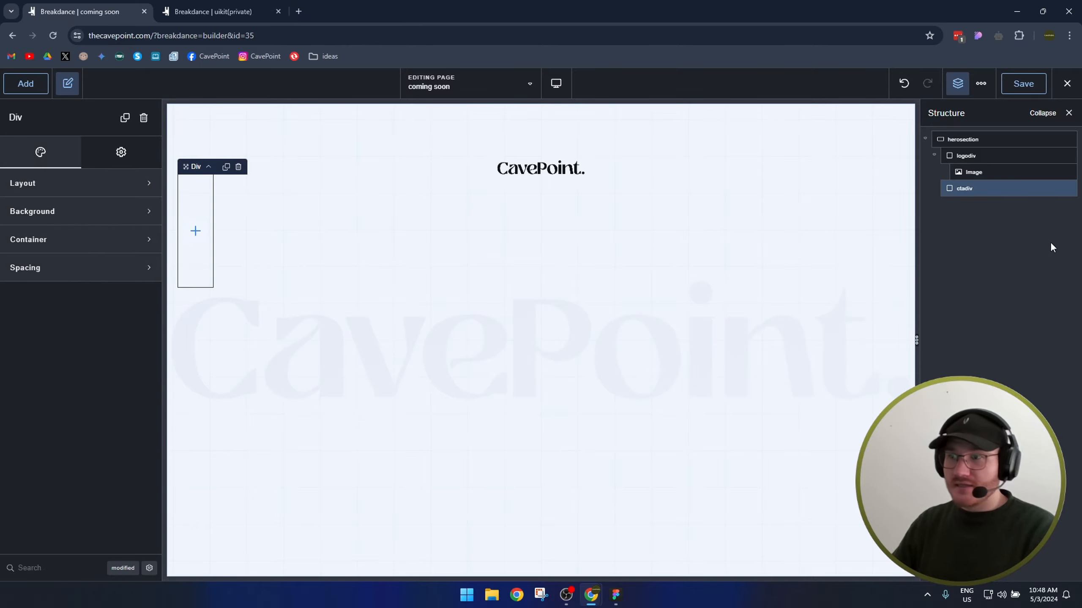
pyautogui.click(615, 595)
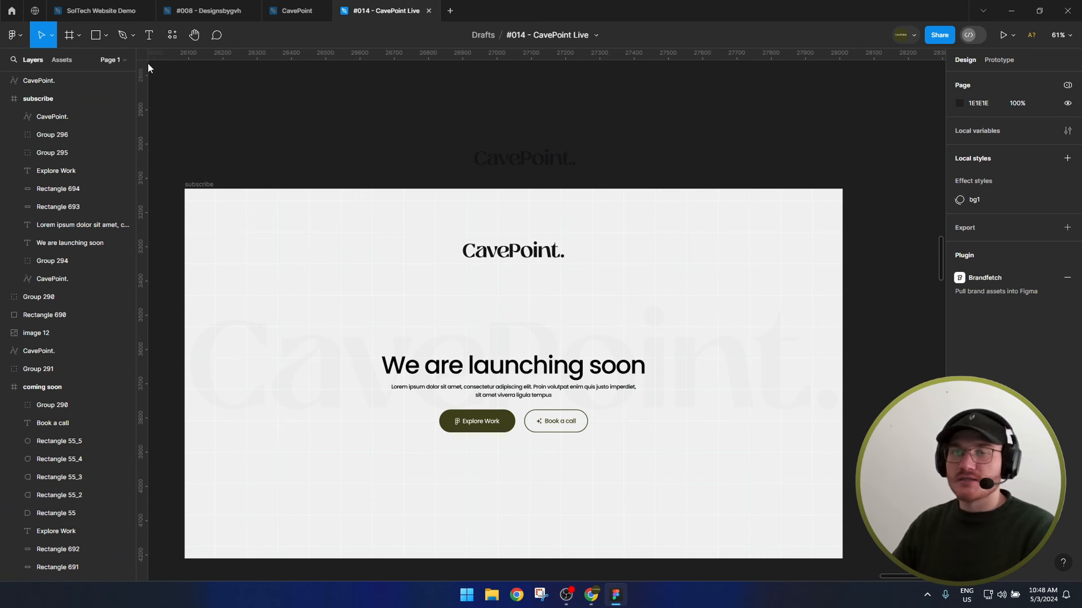
pyautogui.click(1012, 11)
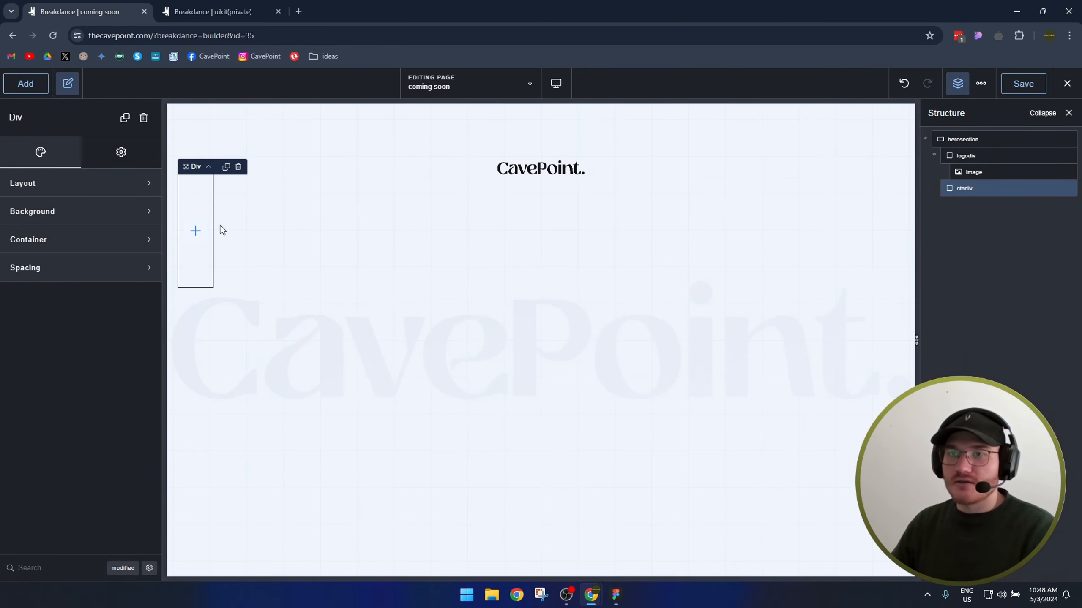
# Set the ctadiv's container width to 100%.
pyautogui.click(29, 184)
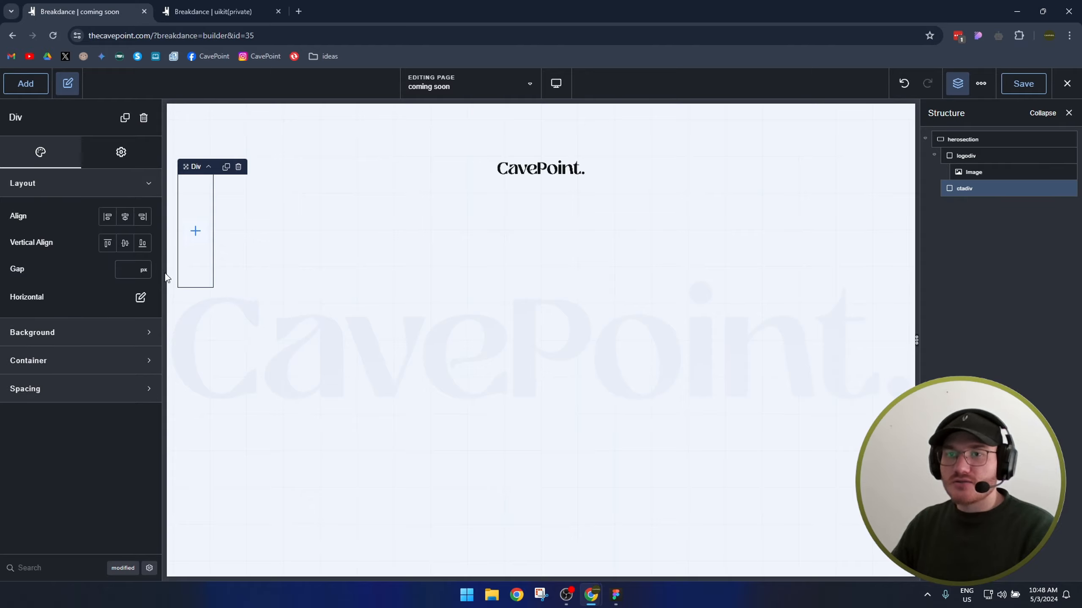
pyautogui.click(58, 362)
pyautogui.write('100')
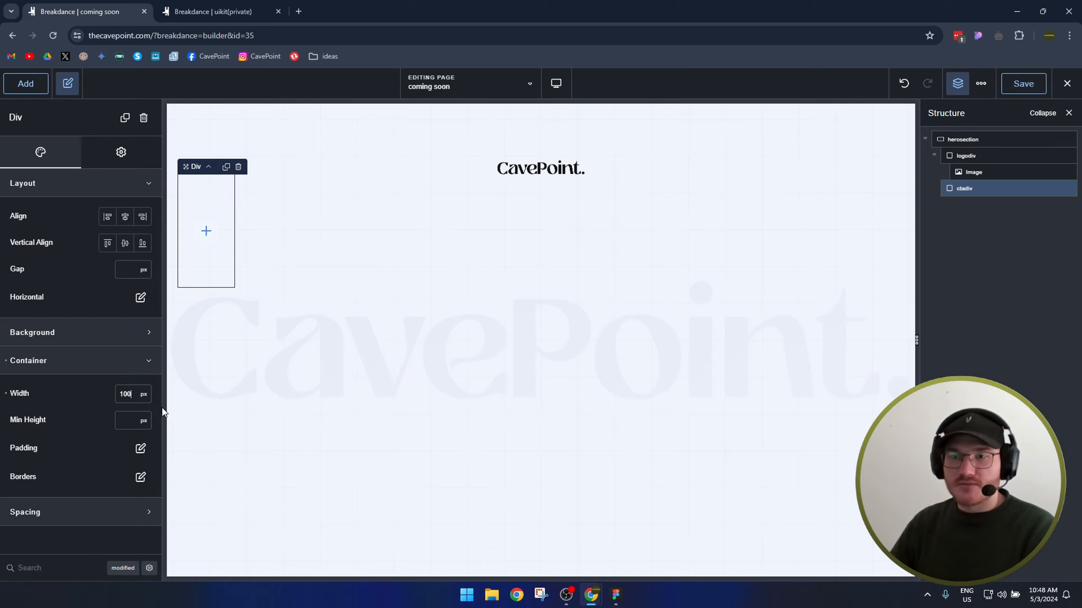
pyautogui.click(143, 398)
pyautogui.click(147, 423)
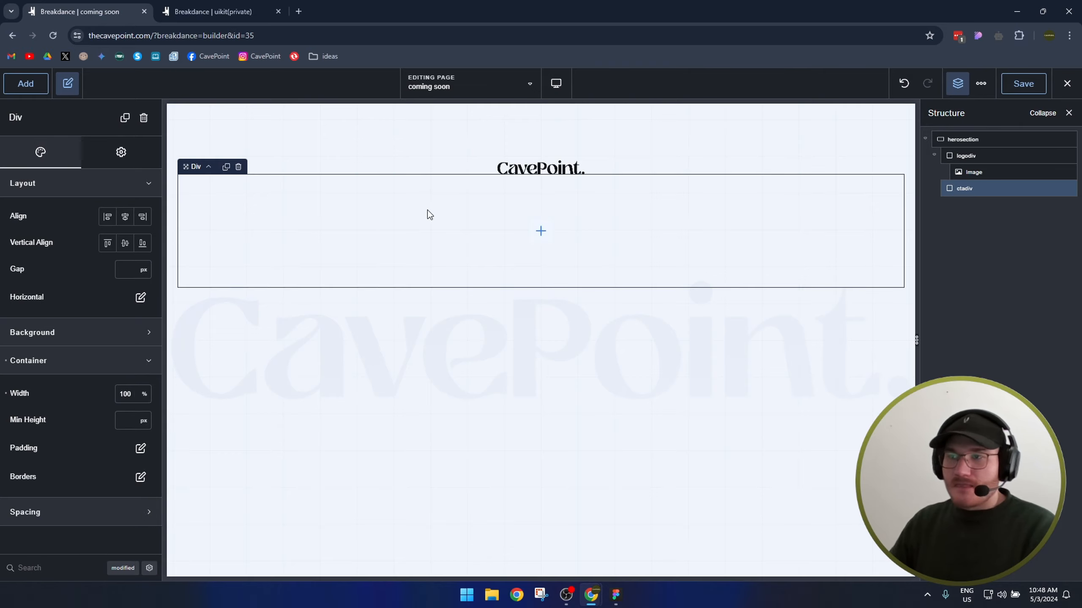
# Add a Heading element to the ctadiv with a Text element beneath it.
pyautogui.click(26, 84)
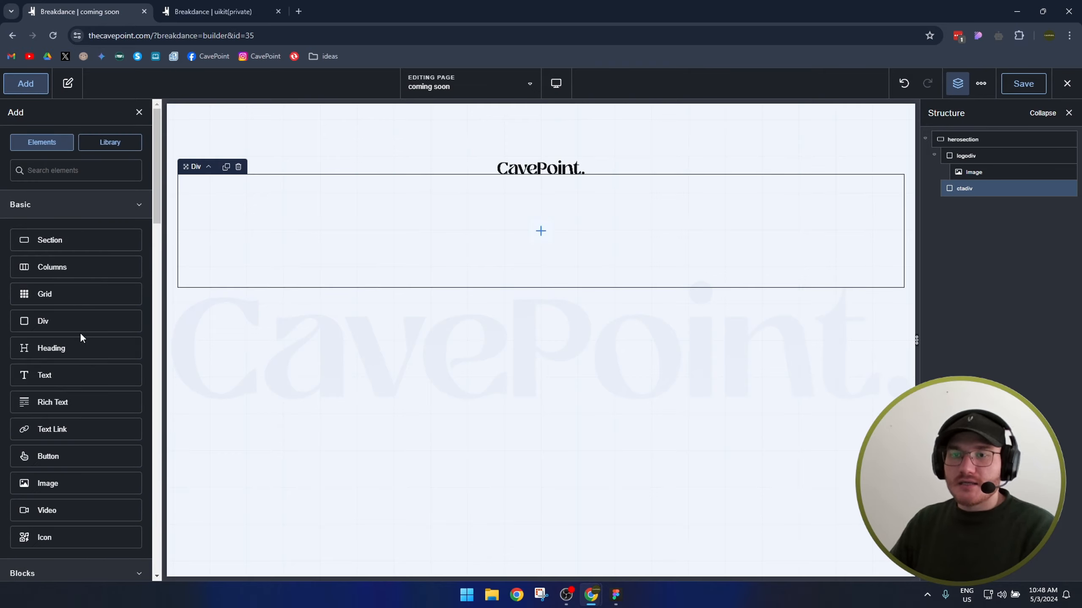
pyautogui.moveTo(44, 360); pyautogui.dragTo(496, 262)
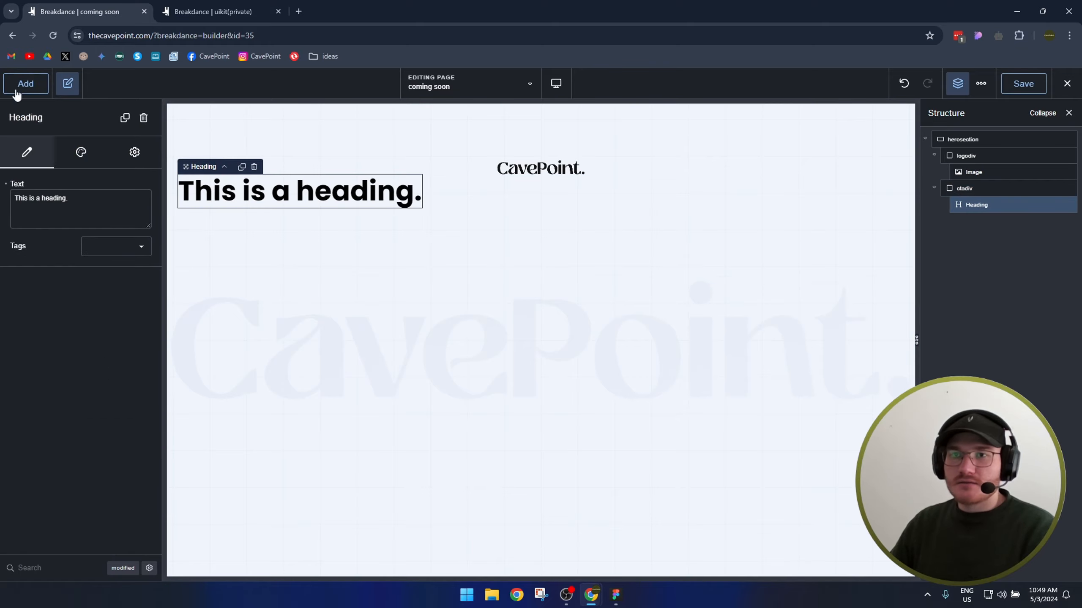
pyautogui.click(25, 84)
pyautogui.moveTo(47, 377); pyautogui.dragTo(268, 207)
pyautogui.click(515, 224)
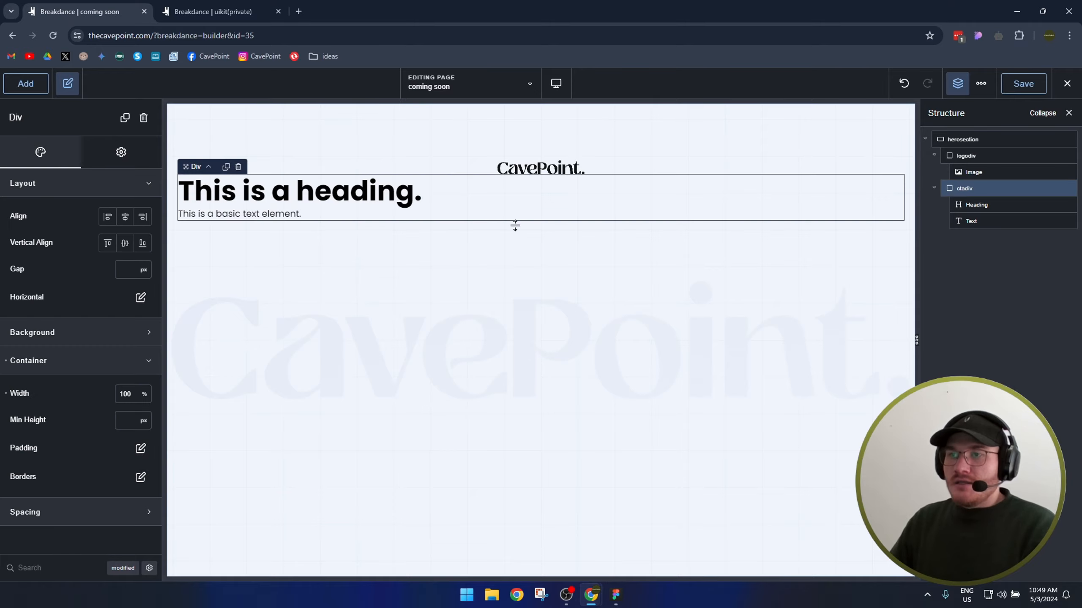
# Find the Button element and place one below the text in the ctadiv.
pyautogui.click(26, 84)
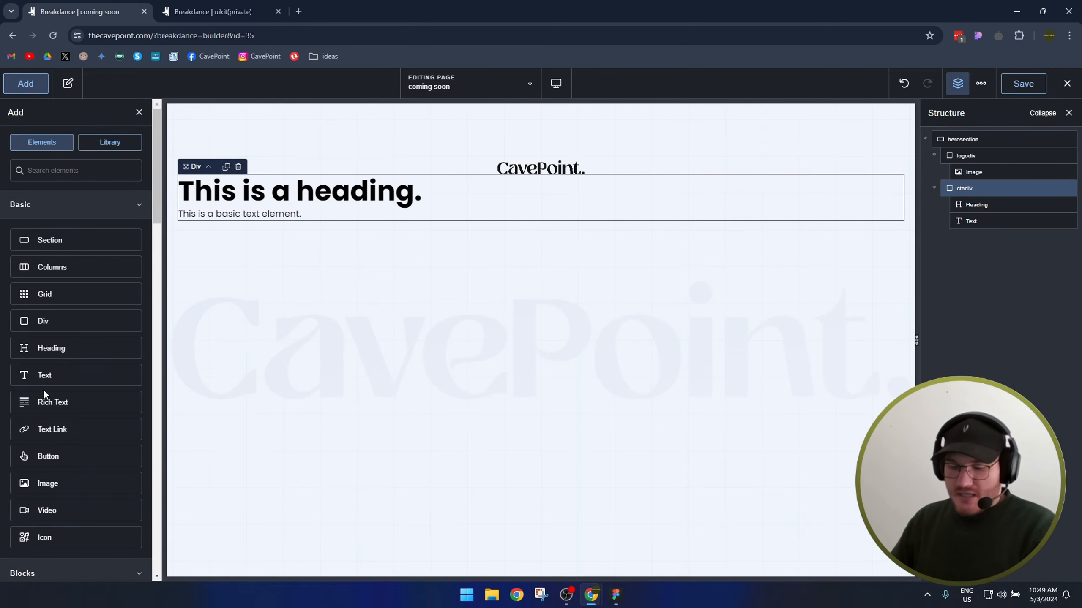
pyautogui.write('butt')
pyautogui.moveTo(72, 210); pyautogui.dragTo(290, 219)
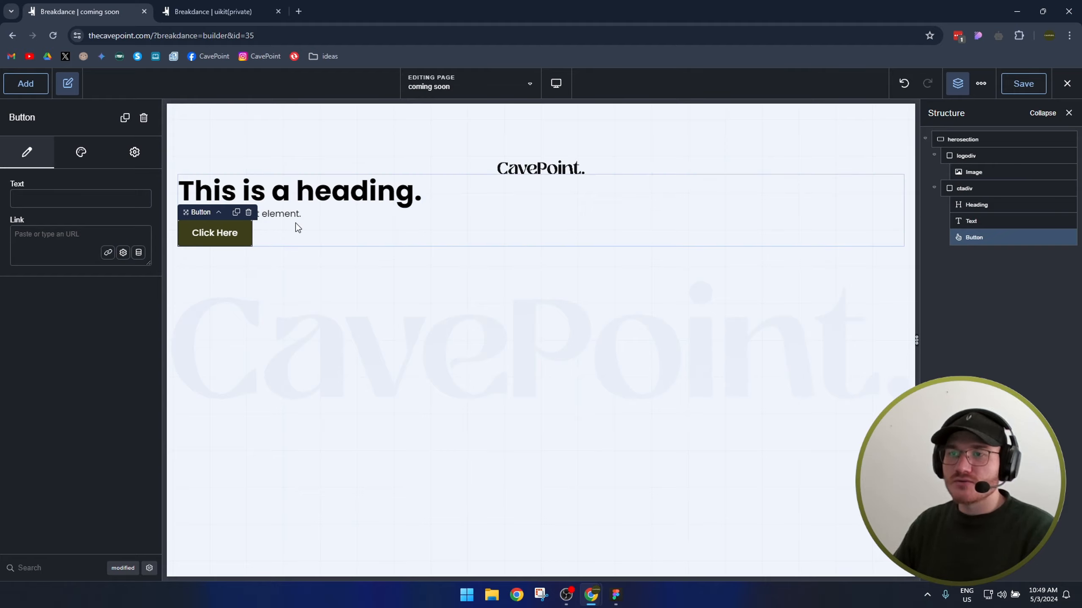
# Look through the ctadiv's advanced, layout and container settings.
pyautogui.click(314, 233)
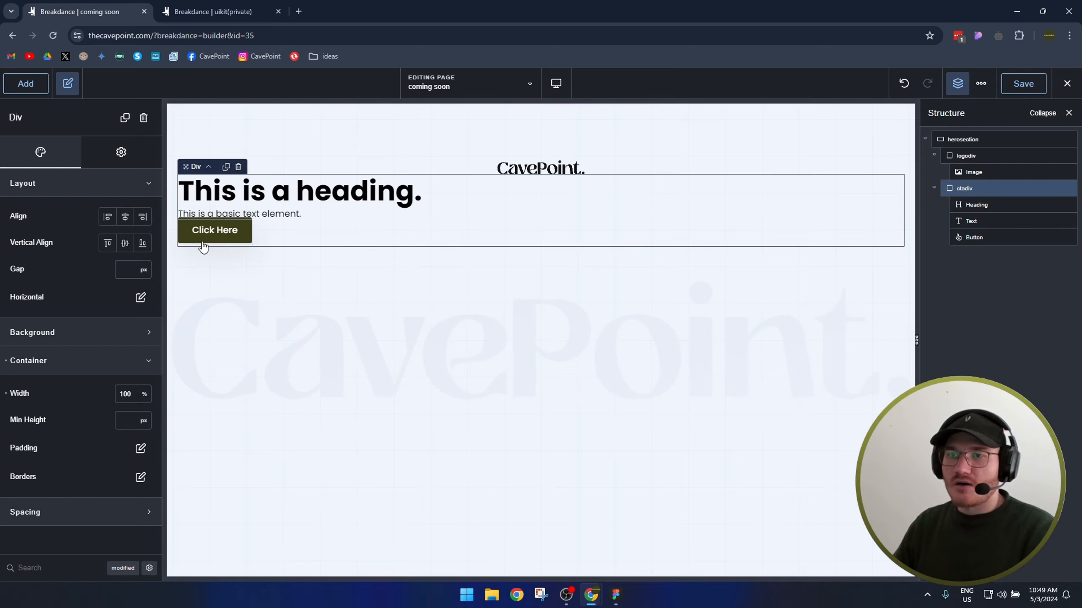
pyautogui.click(120, 151)
pyautogui.click(42, 184)
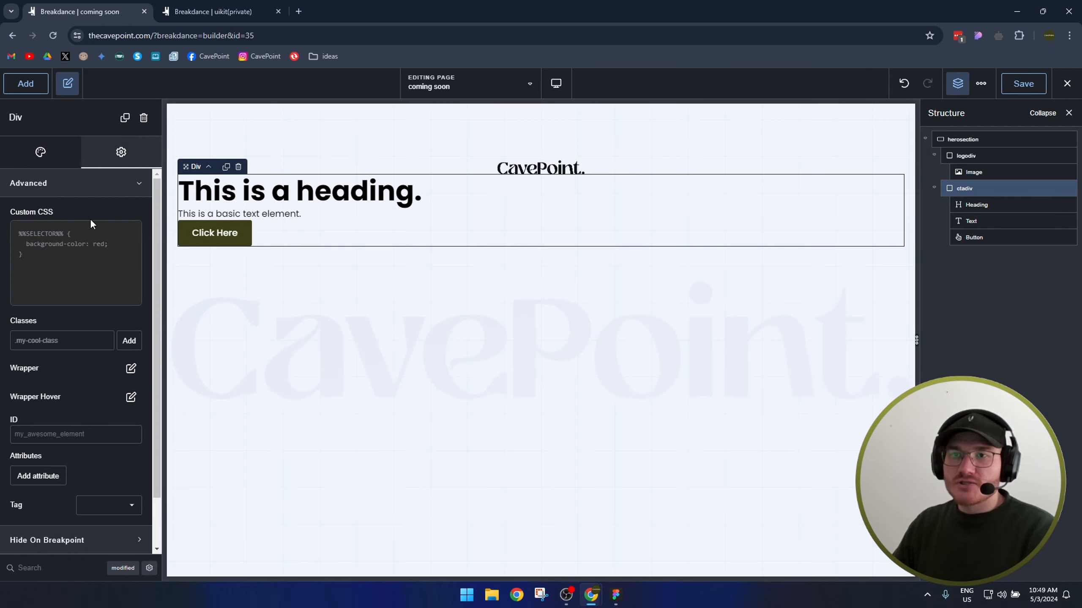
pyautogui.click(40, 152)
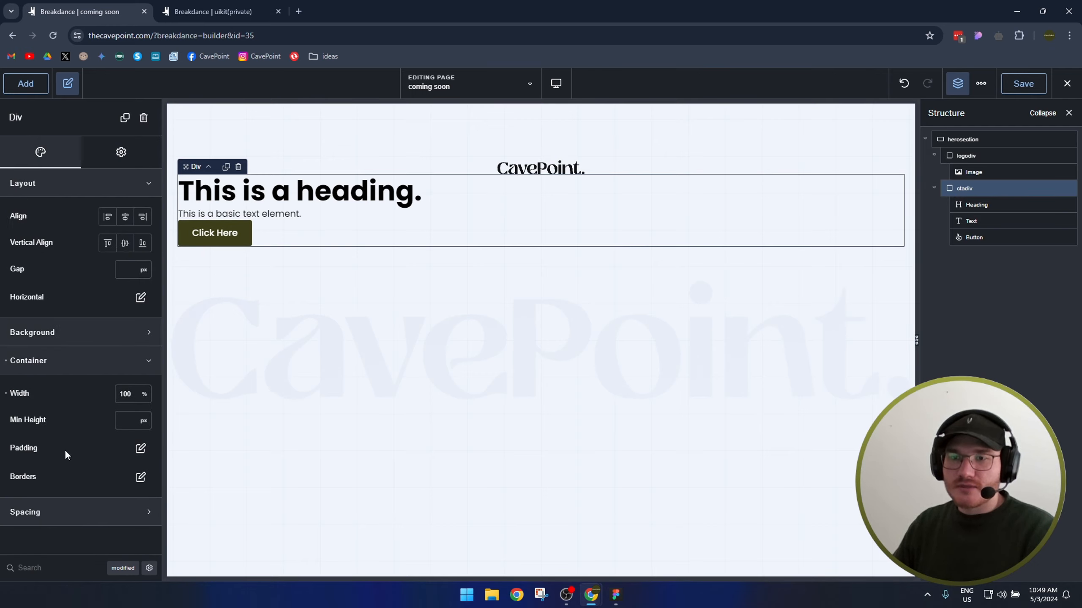
pyautogui.click(39, 184)
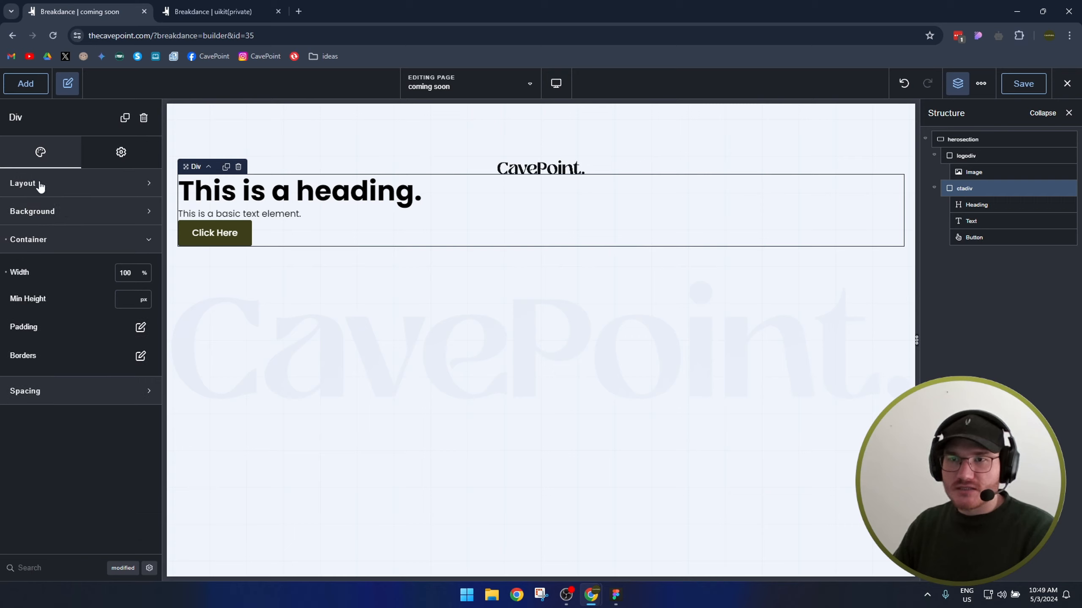
pyautogui.click(40, 251)
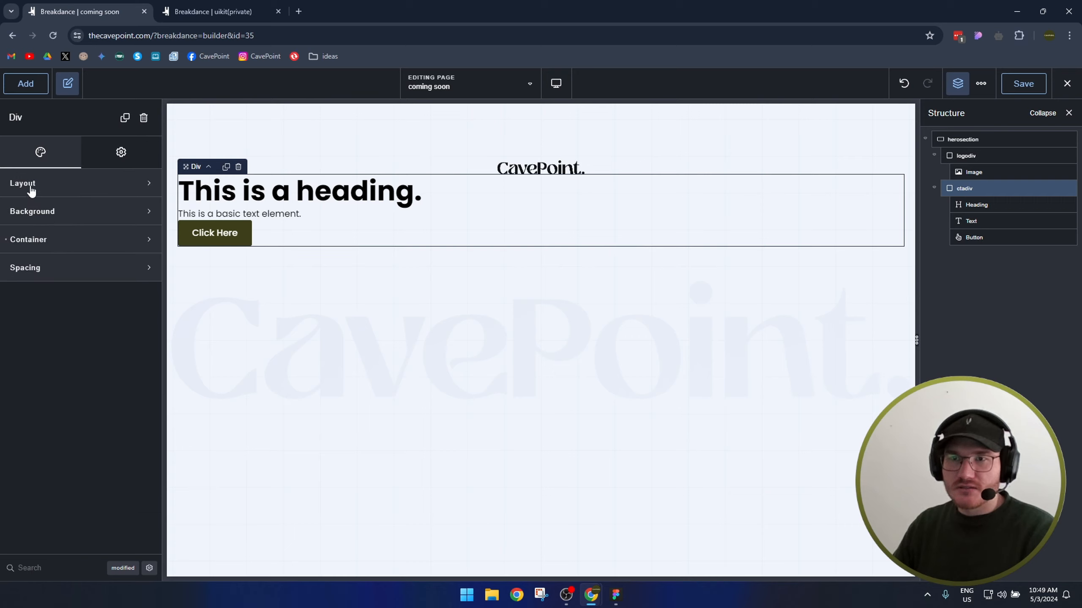
# Switch the button's style to Custom and look at its custom style settings.
pyautogui.click(240, 234)
pyautogui.click(85, 152)
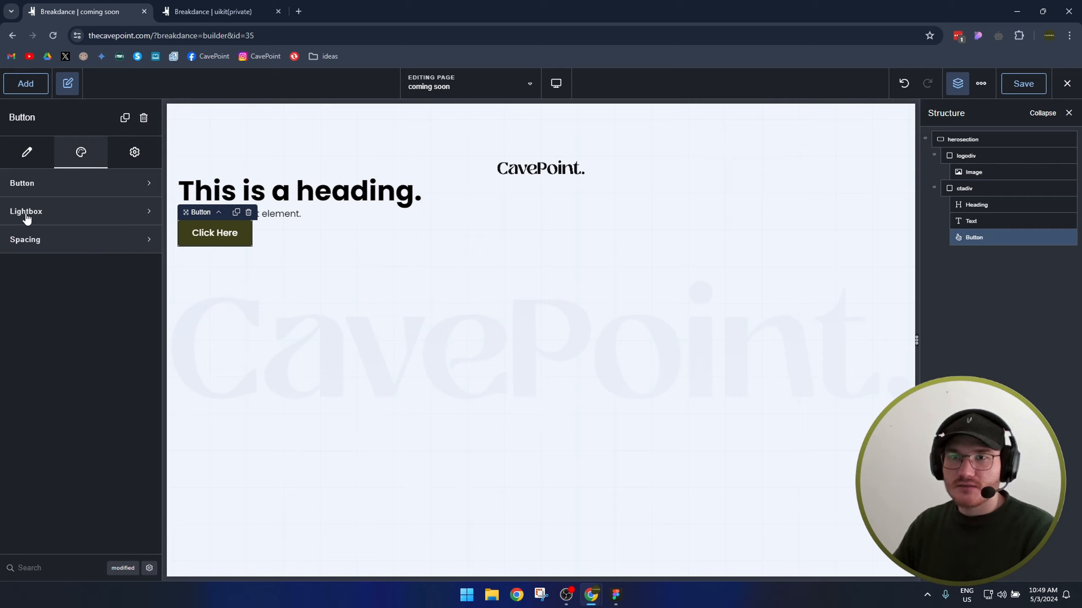
pyautogui.click(34, 188)
pyautogui.click(112, 227)
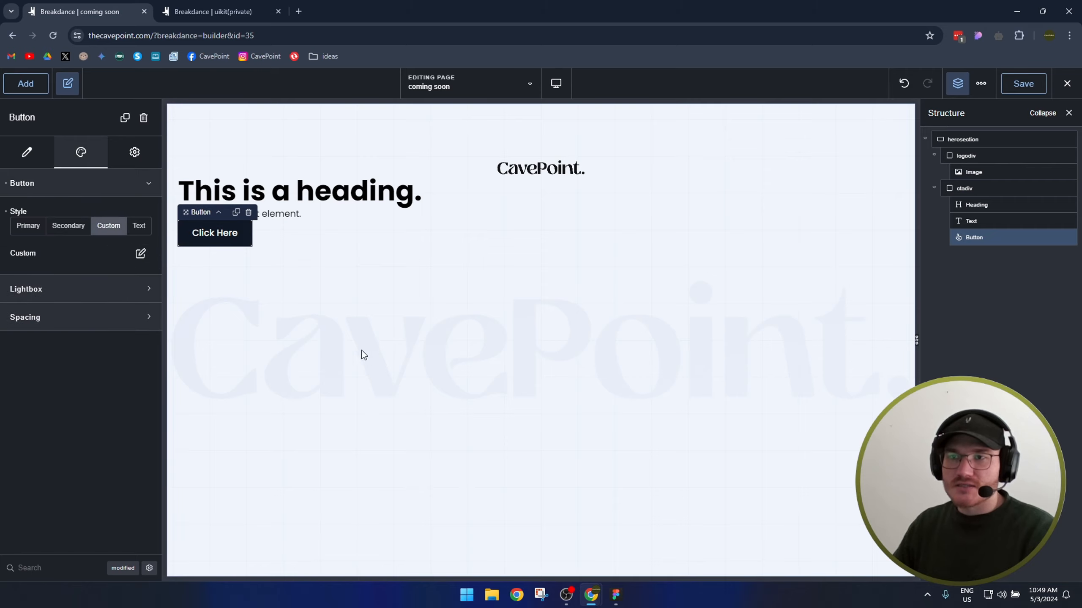
pyautogui.click(141, 253)
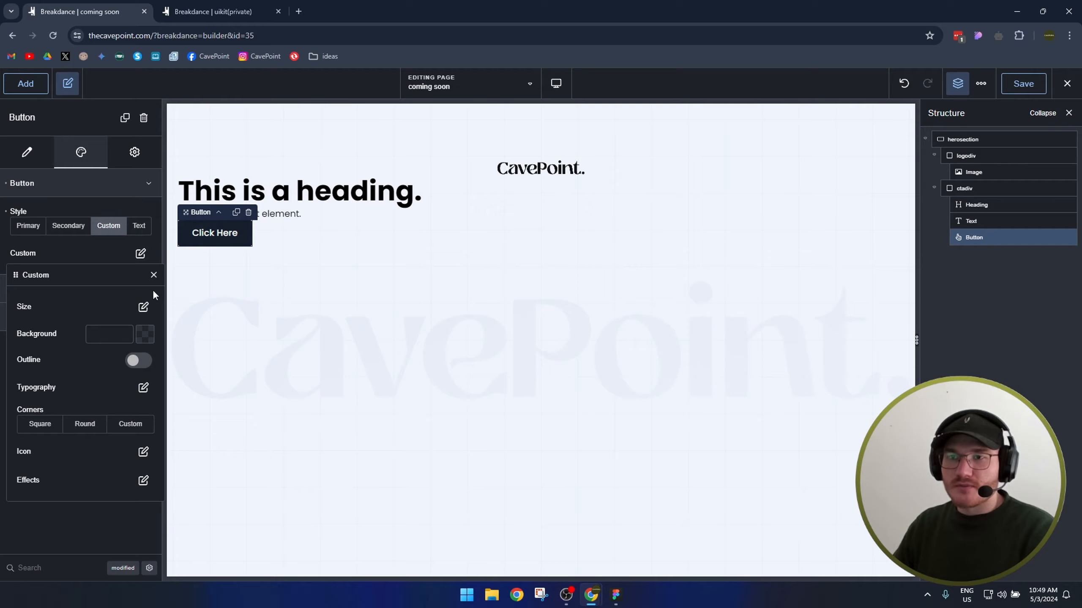
pyautogui.click(154, 275)
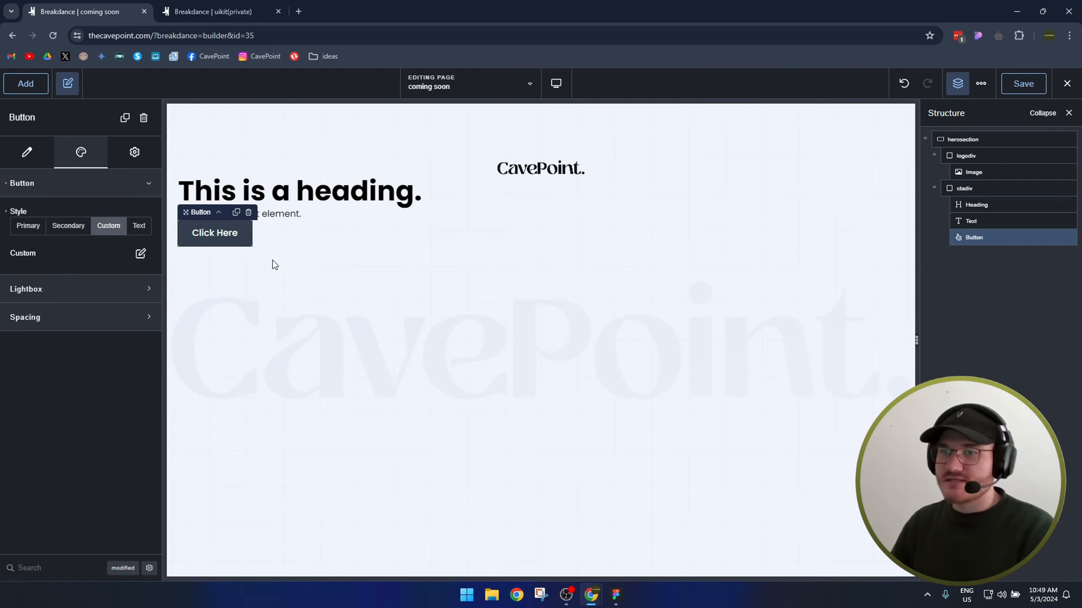
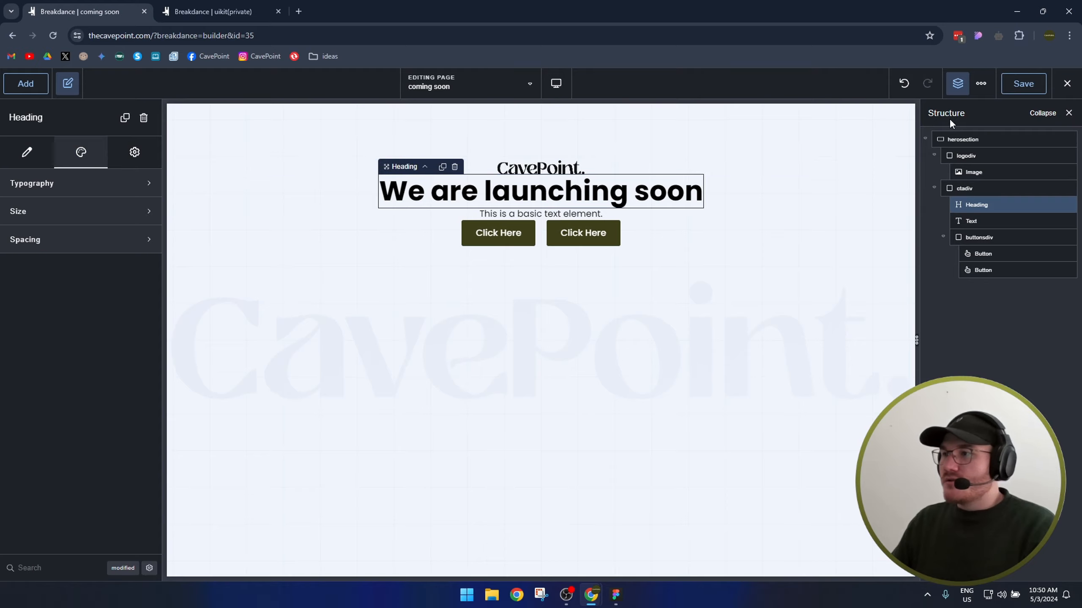
# Try Inter as the heading font in the global typography settings.
pyautogui.click(981, 85)
pyautogui.click(988, 114)
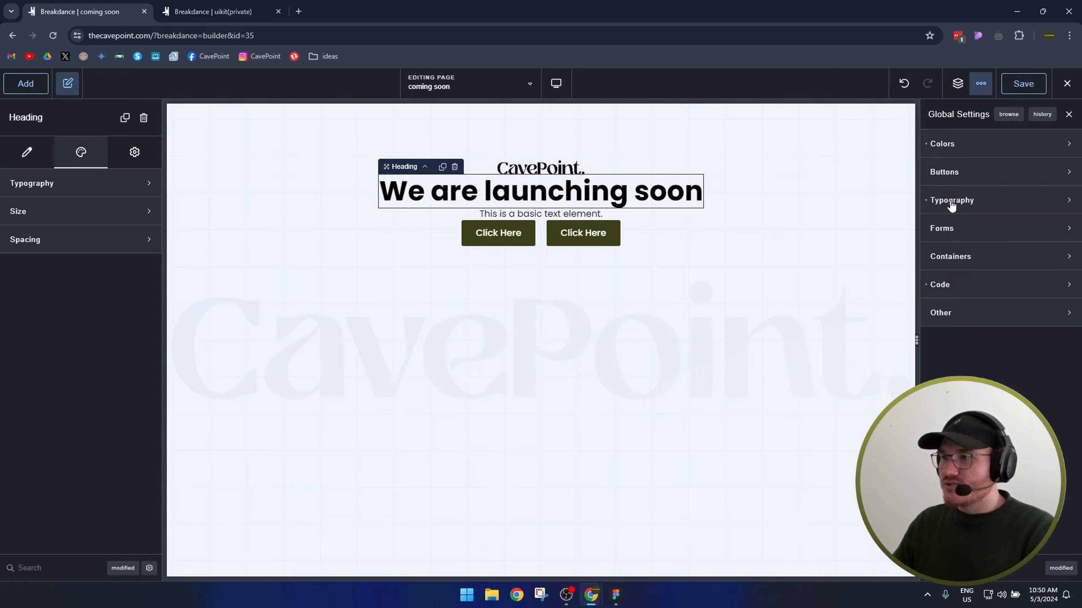
pyautogui.click(952, 203)
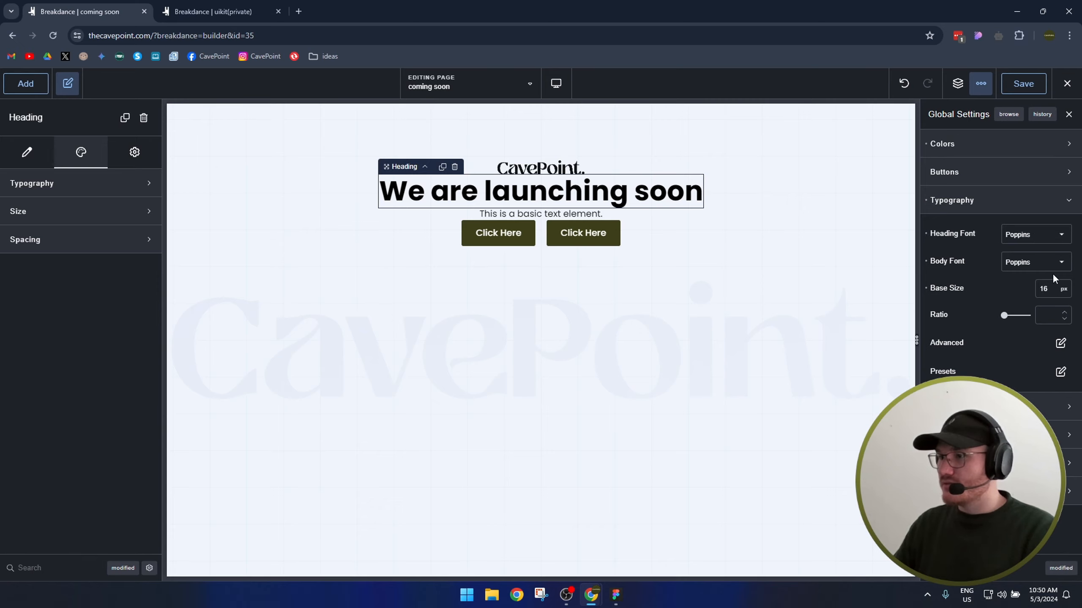
pyautogui.click(1025, 234)
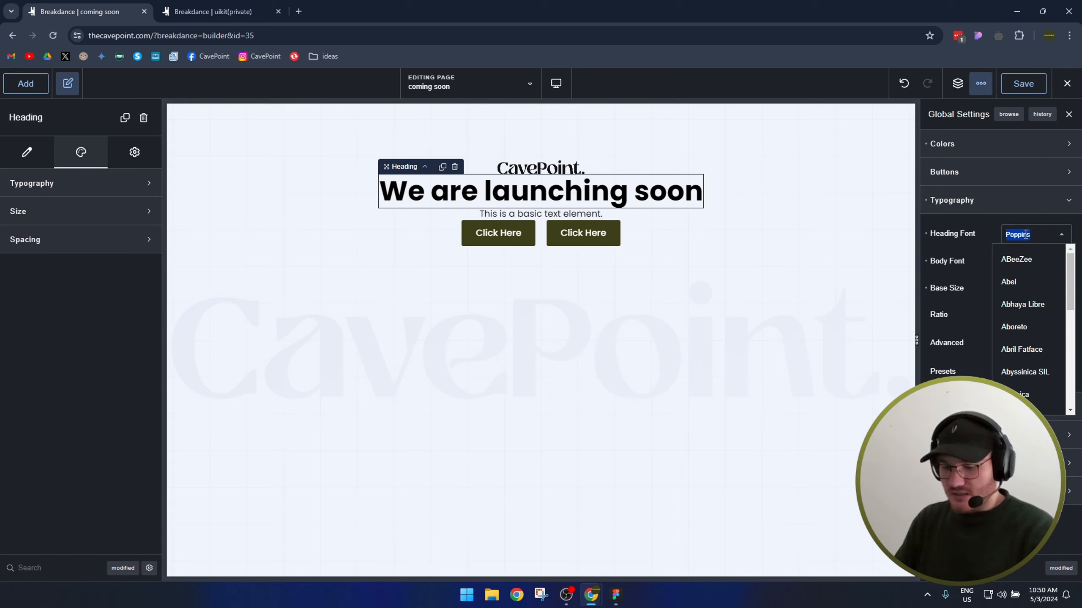
pyautogui.write('inter')
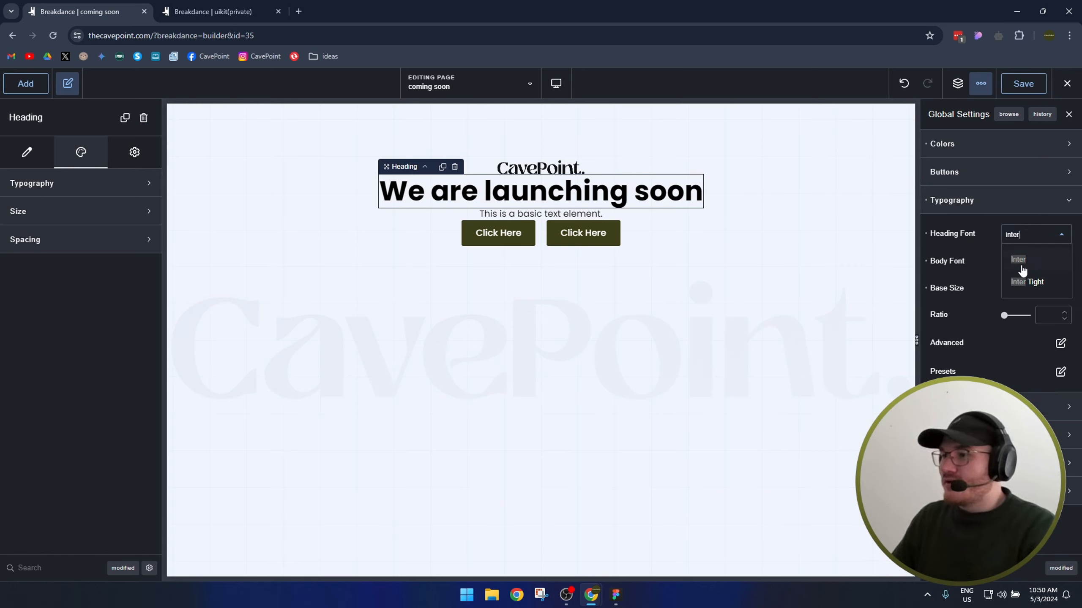
pyautogui.click(1037, 264)
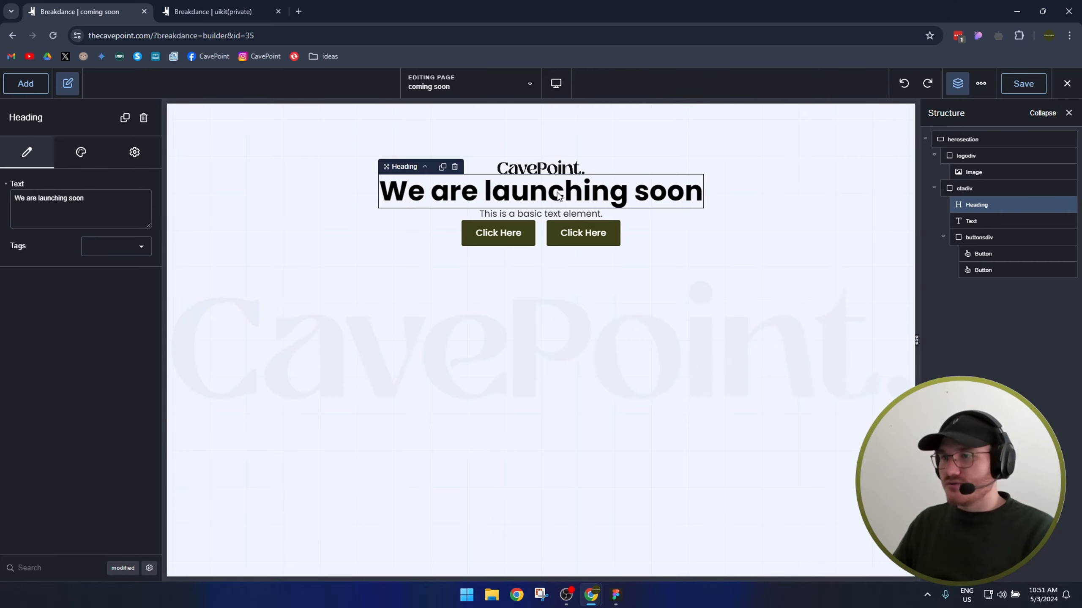
# Set the "We are launching soon" heading's font family to Poppins.
pyautogui.click(81, 152)
pyautogui.click(47, 185)
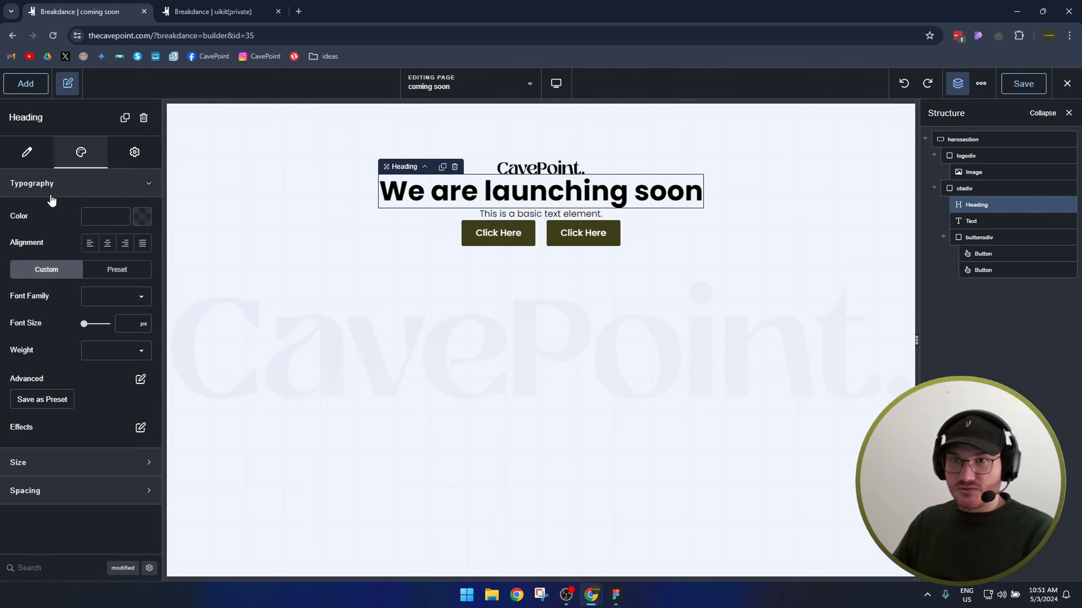
pyautogui.click(119, 296)
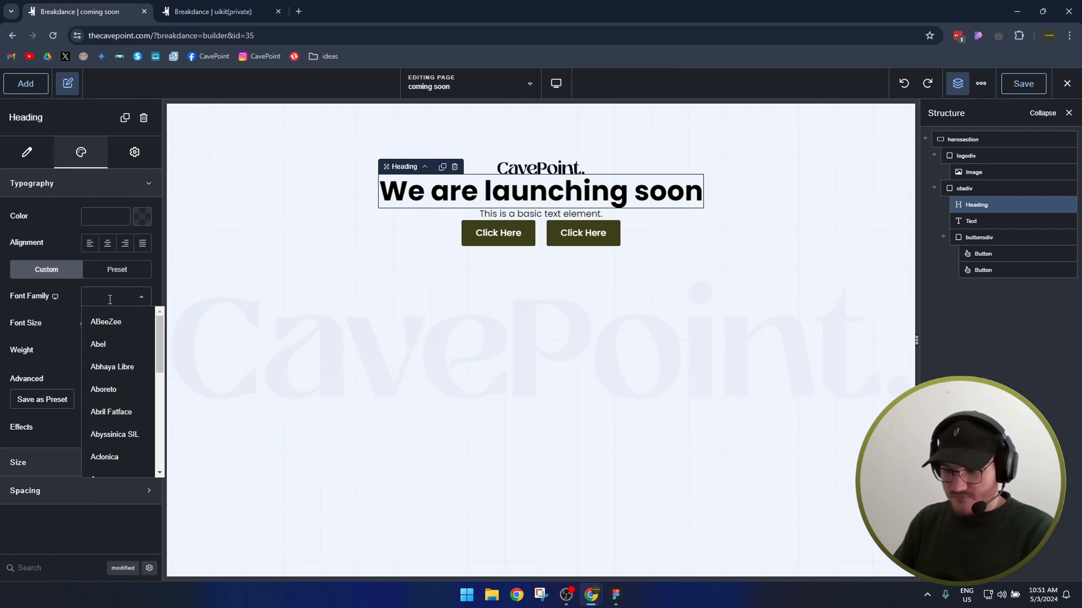
pyautogui.write('pop')
pyautogui.click(113, 389)
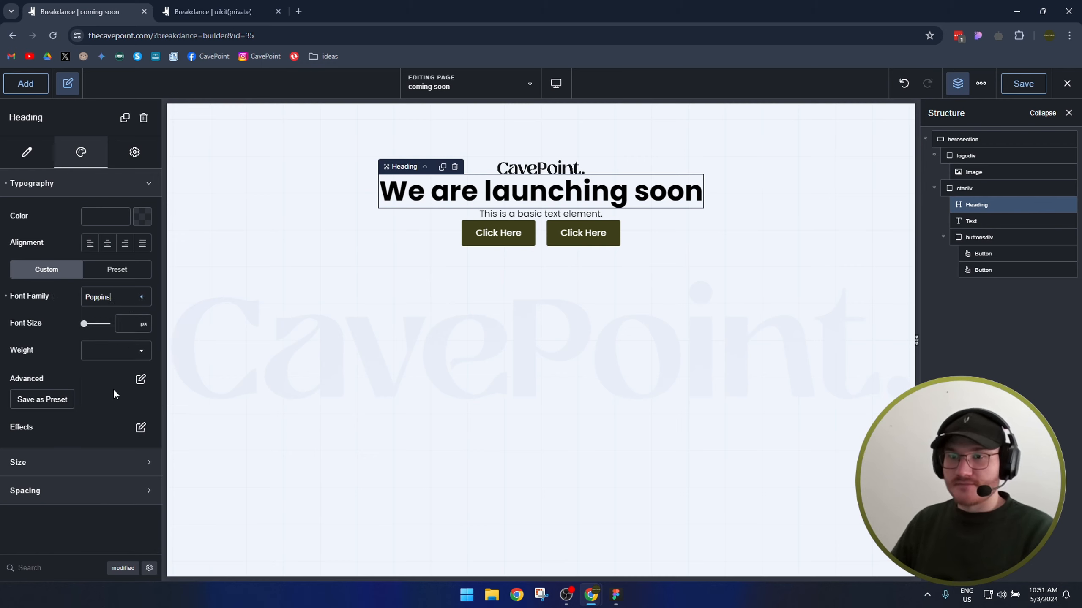
# Check the heading's typography in the Figma design, and set the Breakdance heading to 72 px with weight 500.
pyautogui.click(131, 325)
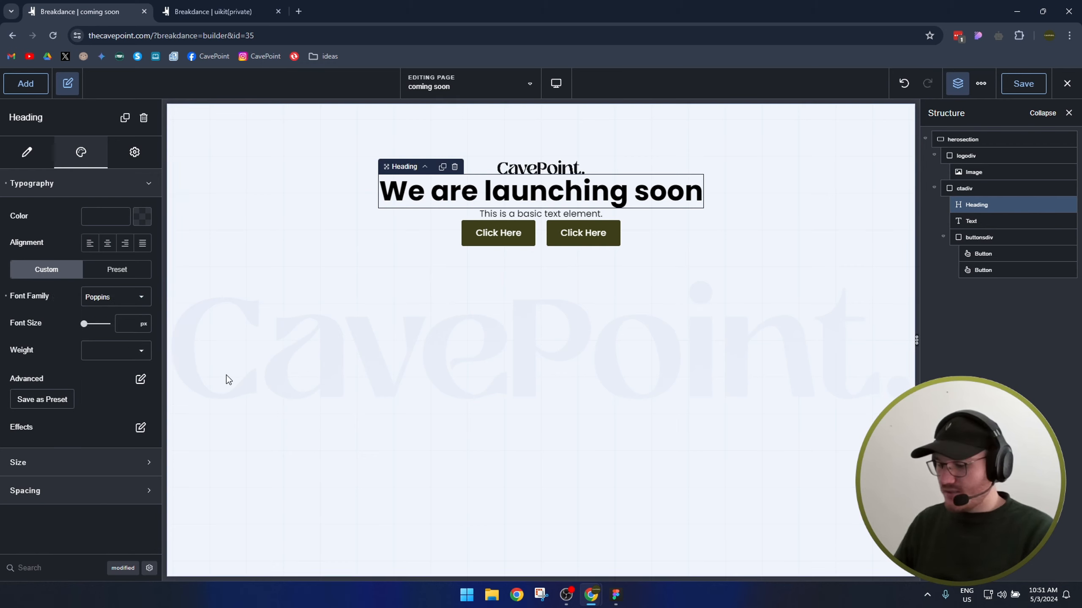
pyautogui.click(620, 599)
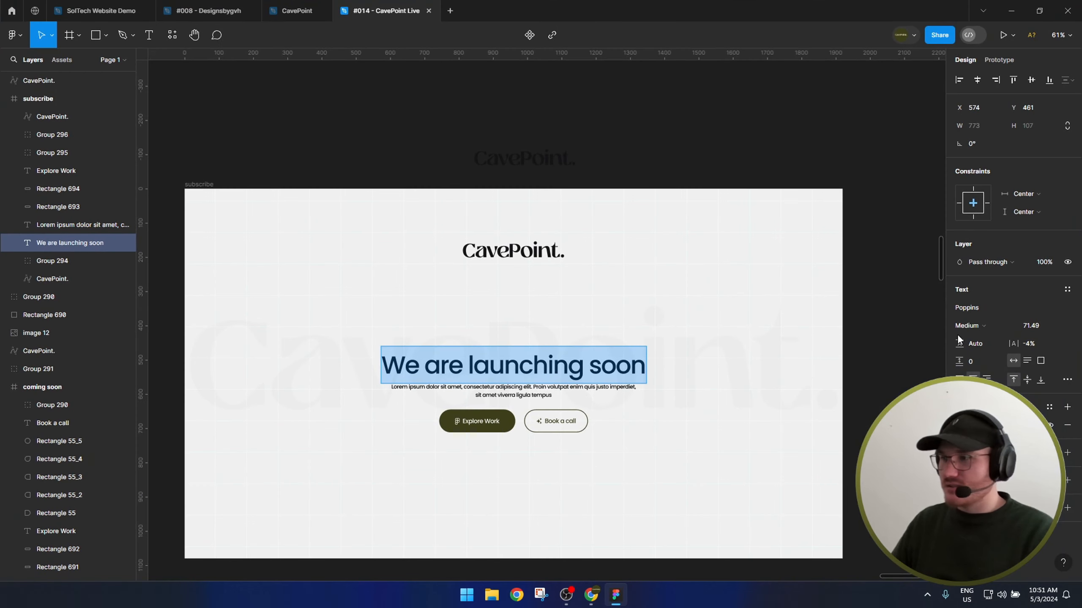
pyautogui.click(591, 595)
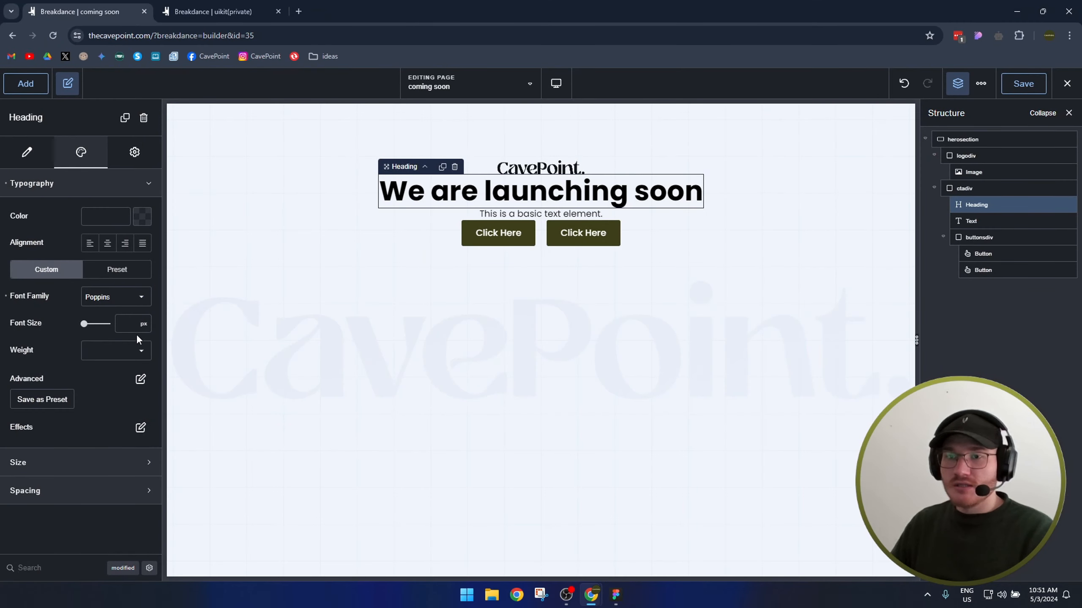
pyautogui.write('72')
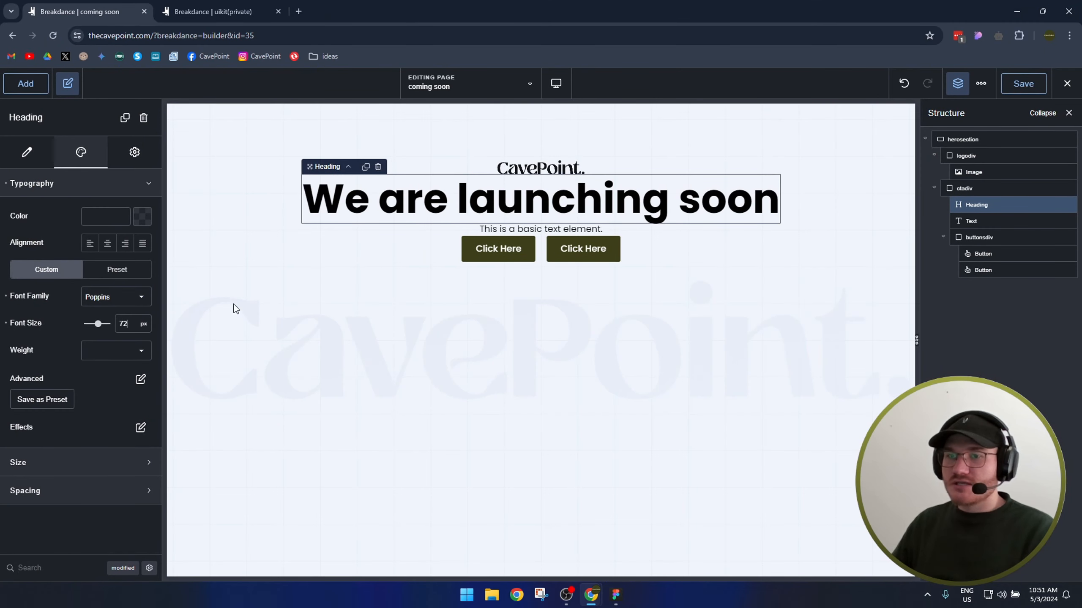
pyautogui.click(118, 362)
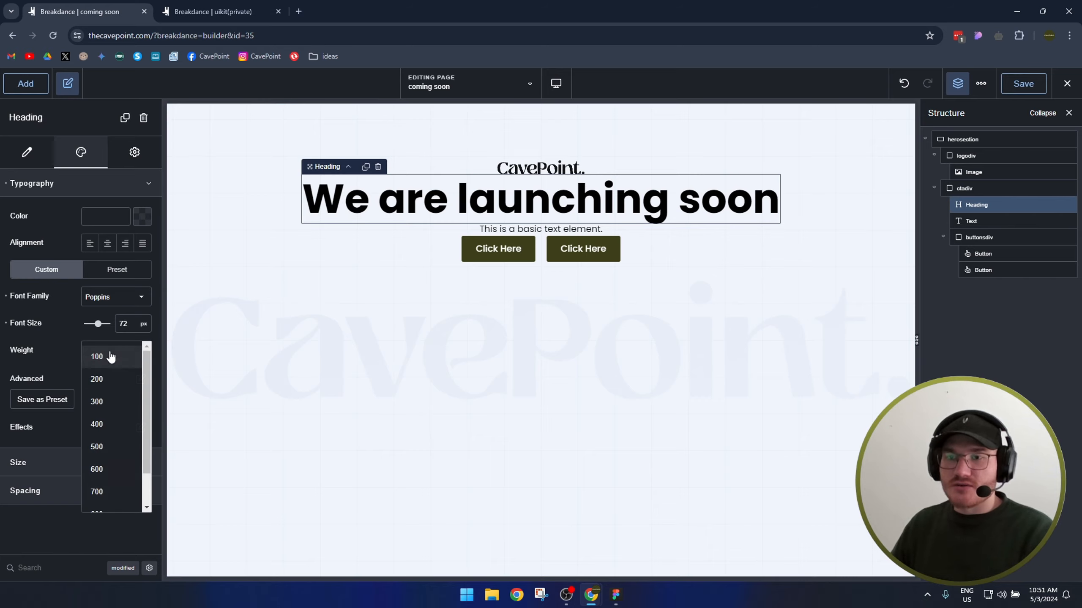
pyautogui.click(105, 454)
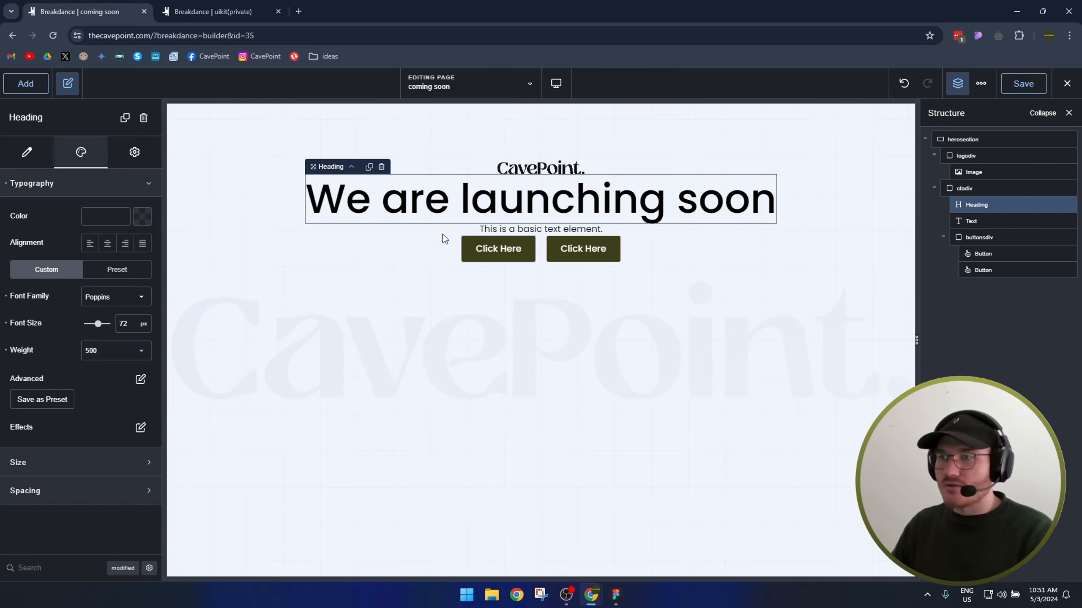
# Tighten the heading's letter spacing to -5 px in its advanced typography settings.
pyautogui.click(141, 379)
pyautogui.press('Down')
pyautogui.press('Down')
pyautogui.press('Down')
pyautogui.press('Down')
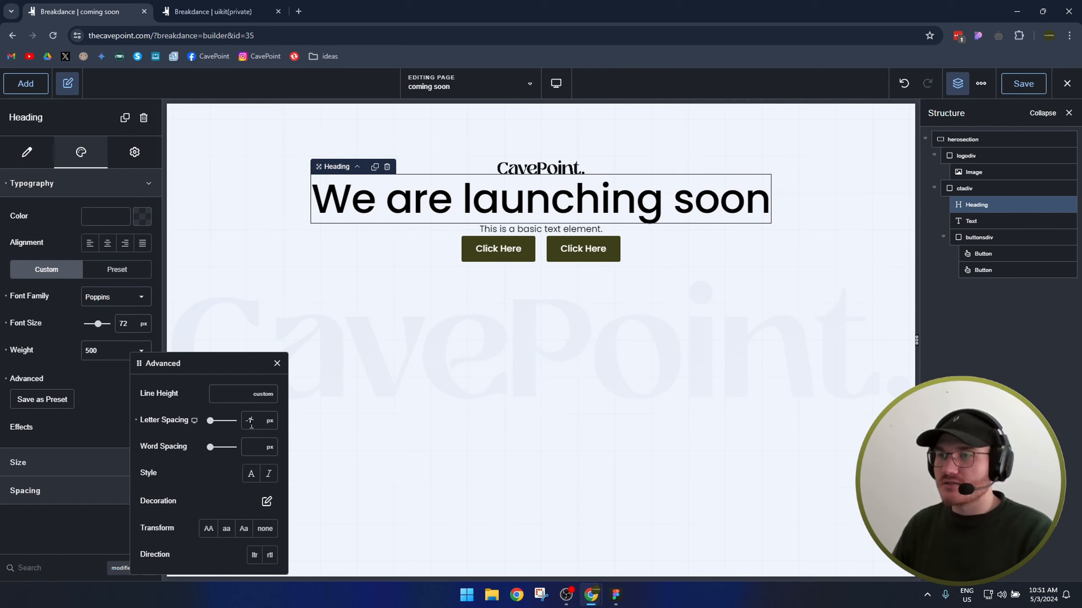
pyautogui.press('Up')
pyautogui.press('Down')
pyautogui.press('Down')
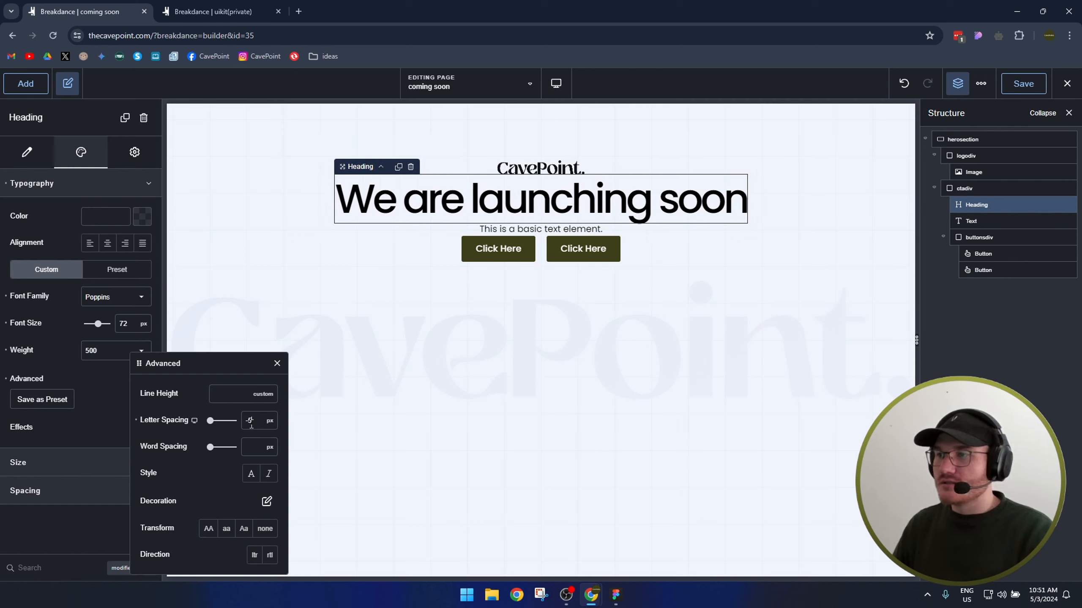
pyautogui.press('Up')
pyautogui.press('Down')
pyautogui.press('Up')
pyautogui.press('Down')
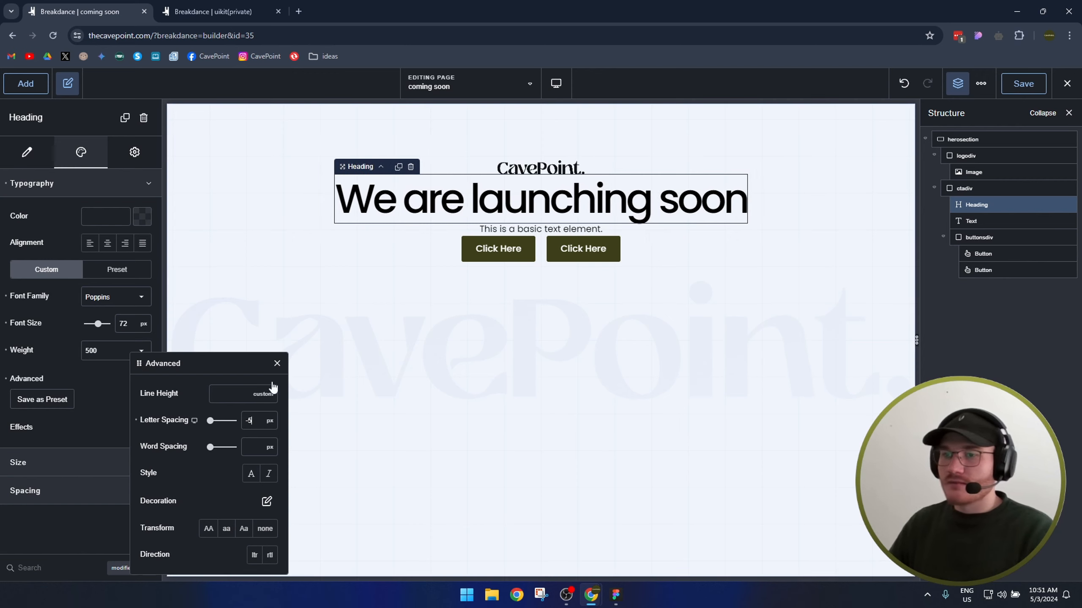
pyautogui.click(276, 363)
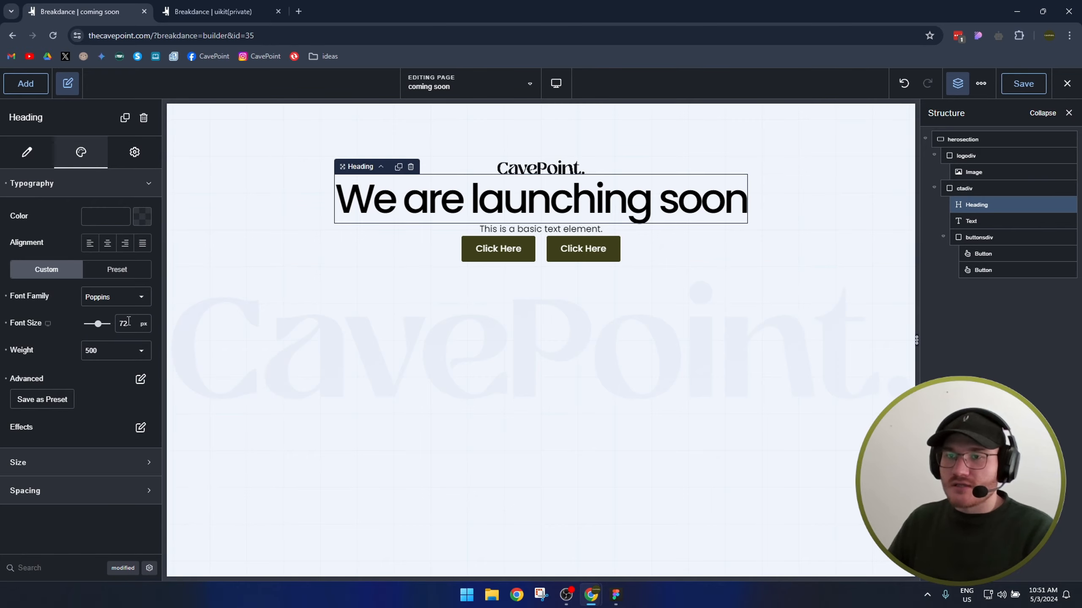
# Switch to Figma, set the "We are launching soon" text size to 72, and return to Breakdance.
pyautogui.hotkey('alt', 'Tab')
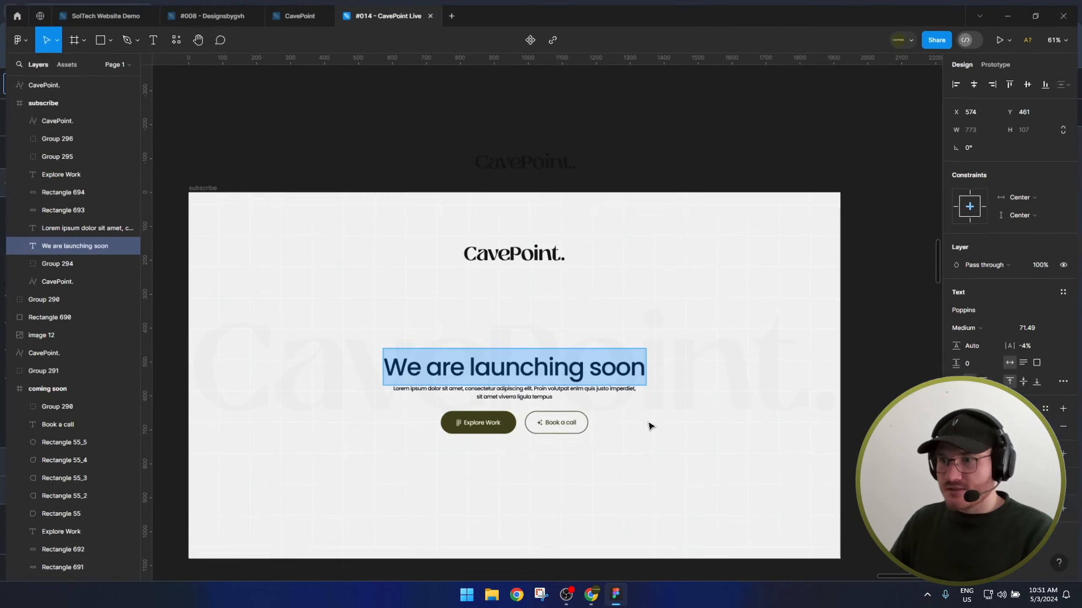
pyautogui.press('Escape')
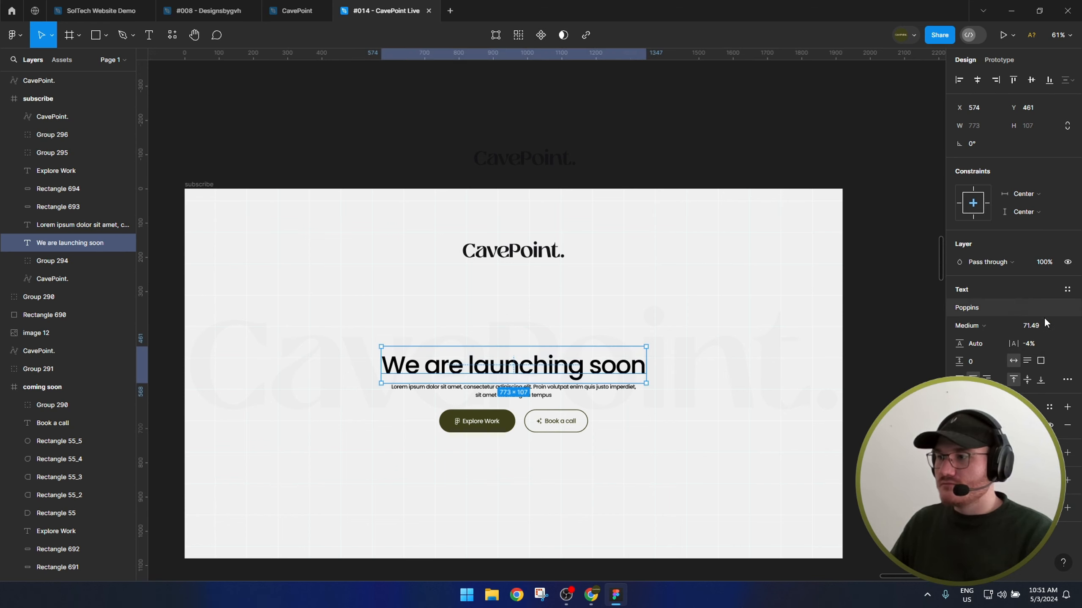
pyautogui.click(1033, 326)
pyautogui.write('72')
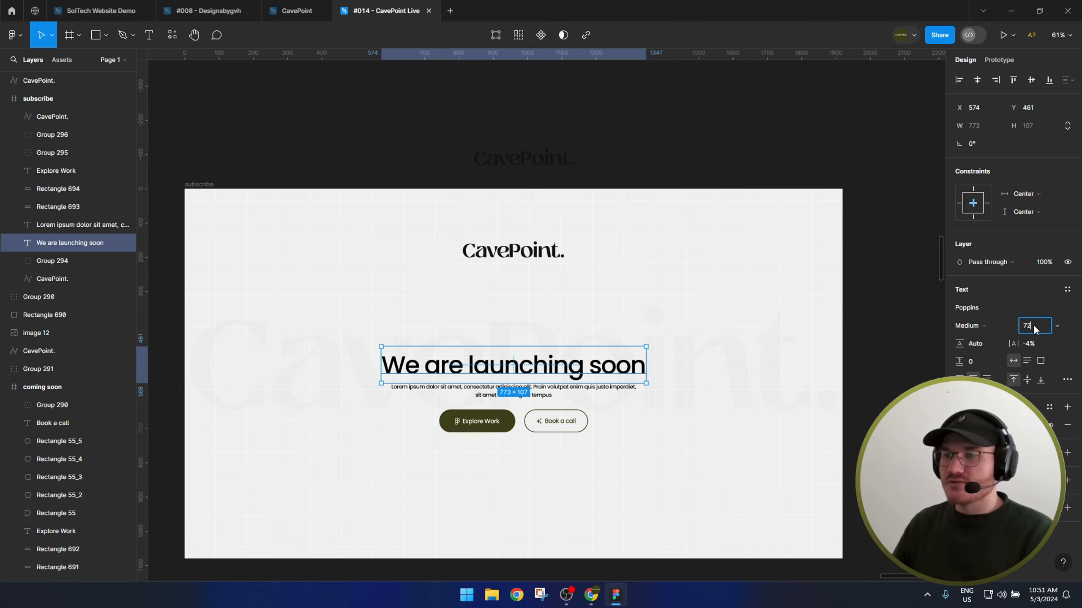
pyautogui.press('Return')
pyautogui.click(562, 304)
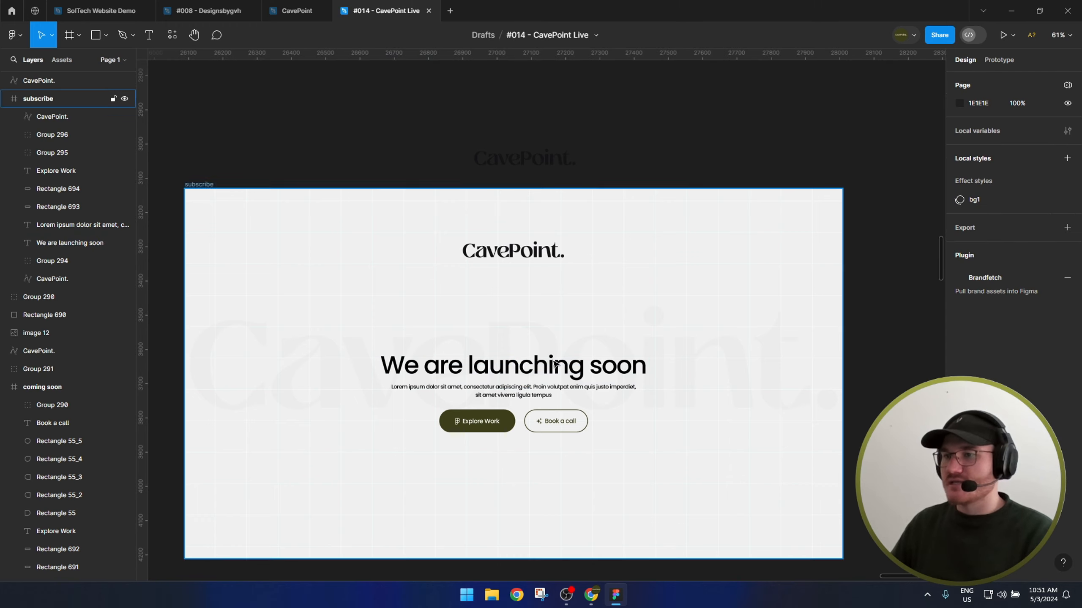
pyautogui.click(1011, 11)
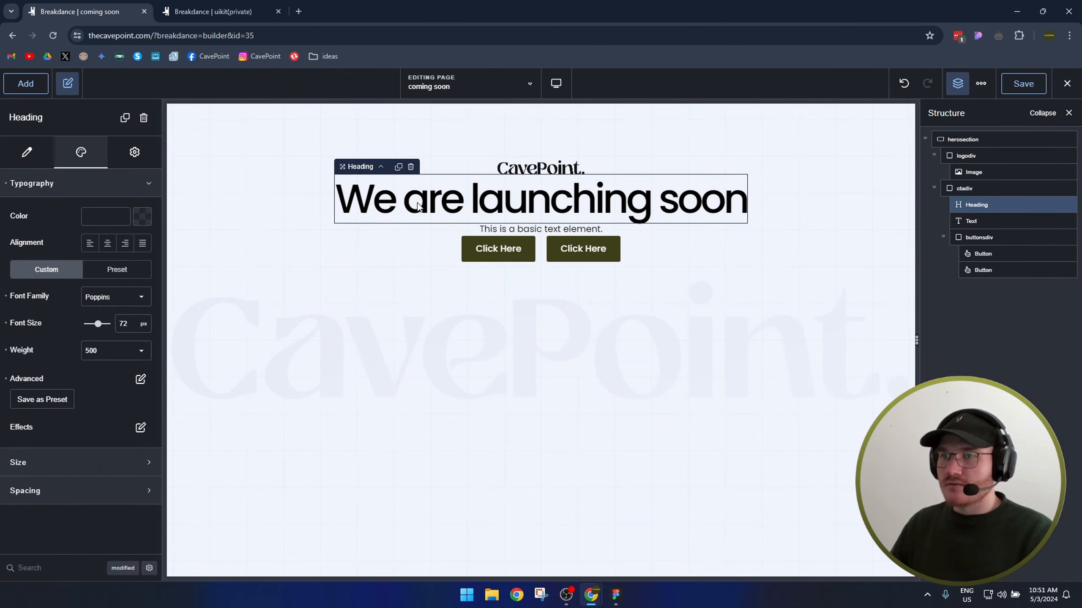
# Copy the lorem ipsum paragraph from the Figma design over the placeholder in the Text element, ending it with a period.
pyautogui.click(283, 223)
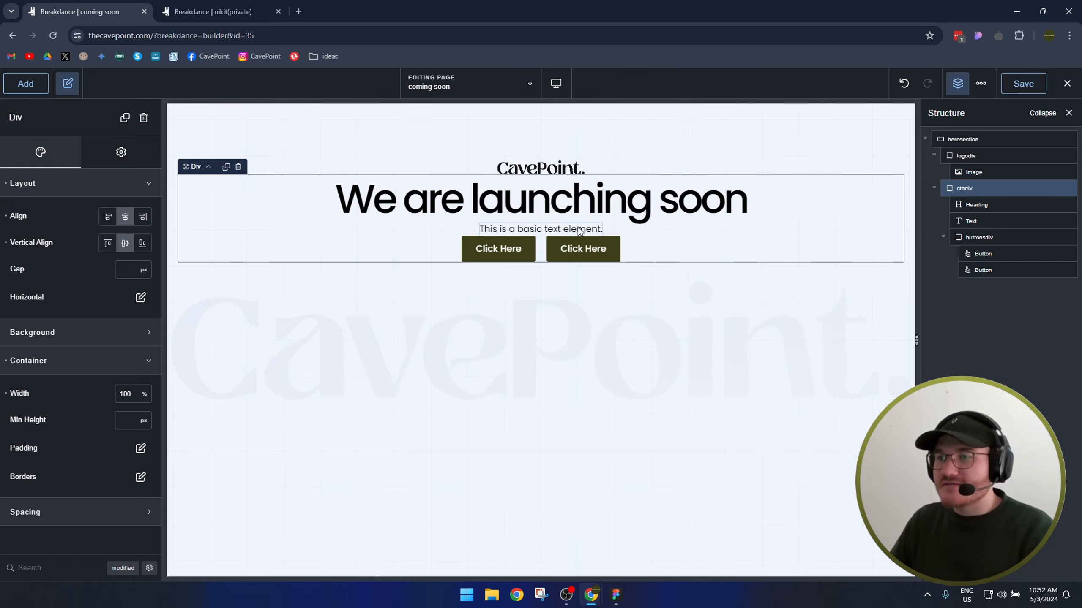
pyautogui.click(618, 597)
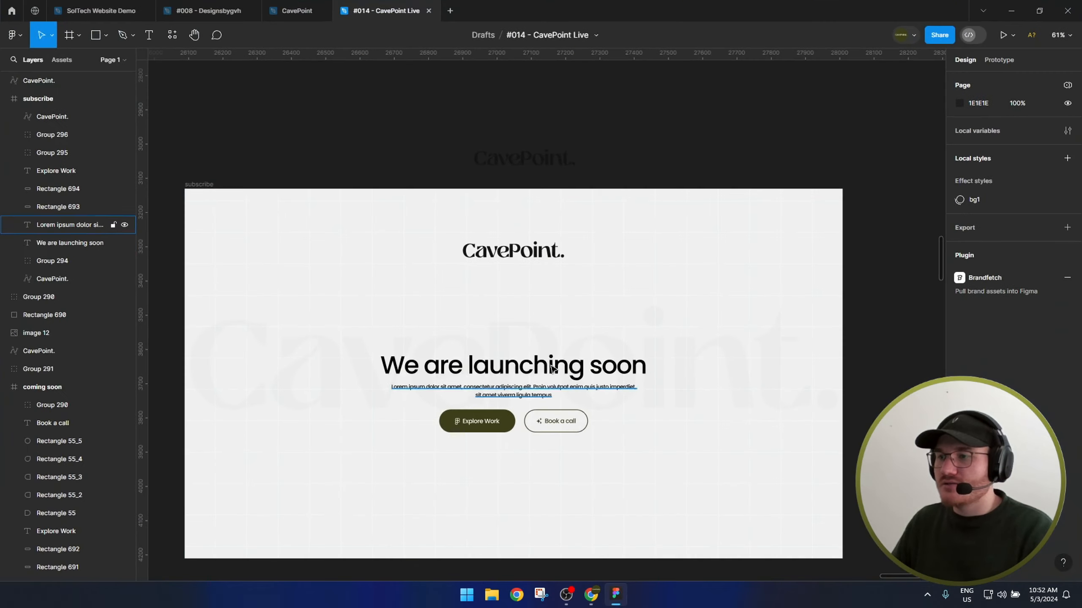
pyautogui.doubleClick(532, 395)
pyautogui.hotkey('ctrl', 'c')
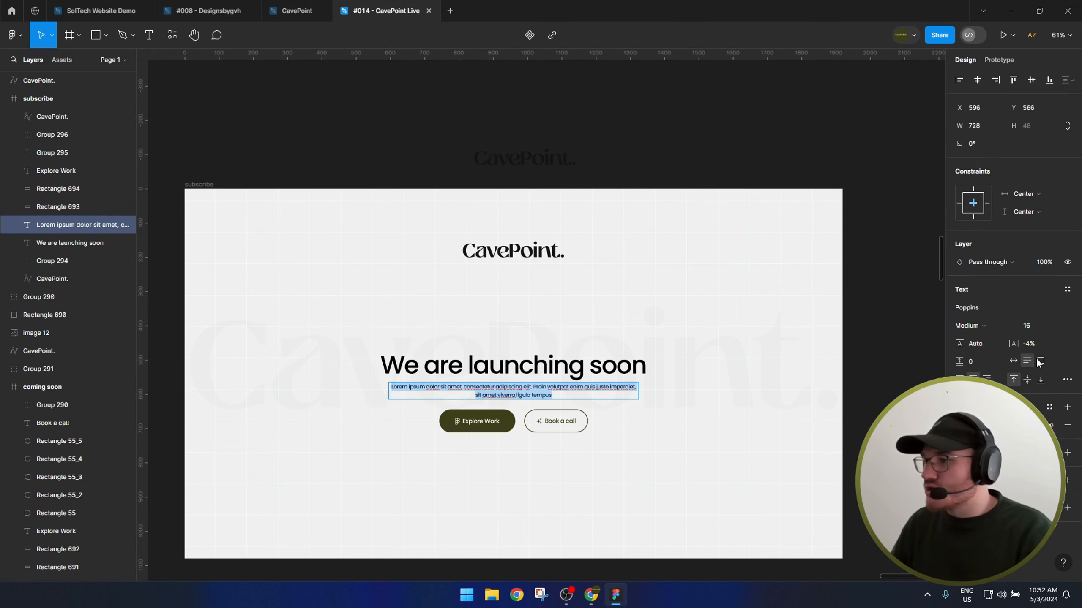
pyautogui.hotkey('alt', 'Tab')
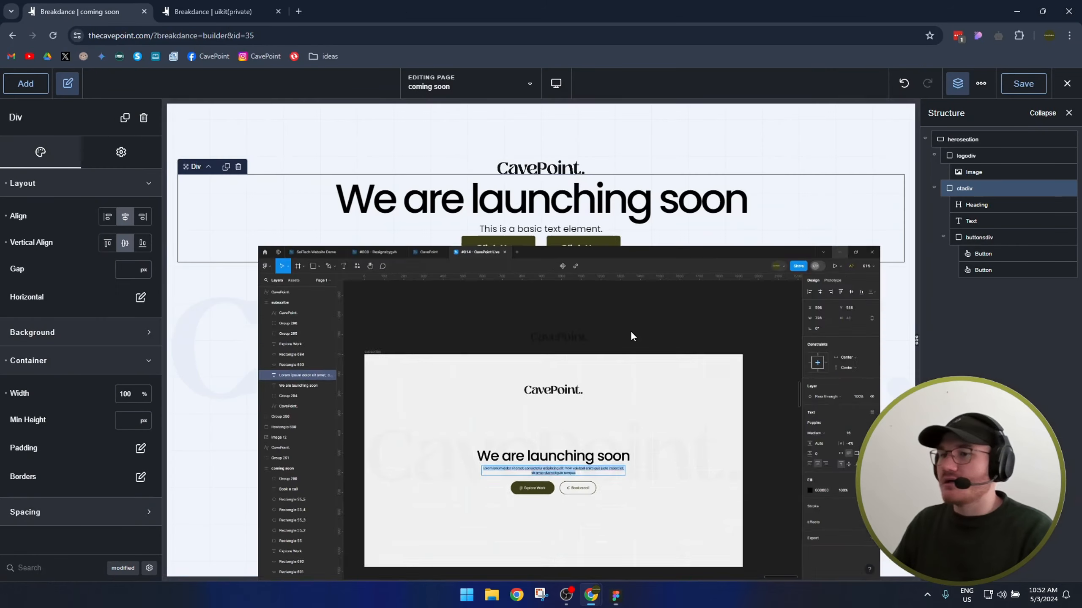
pyautogui.doubleClick(552, 229)
pyautogui.hotkey('ctrl', 'v')
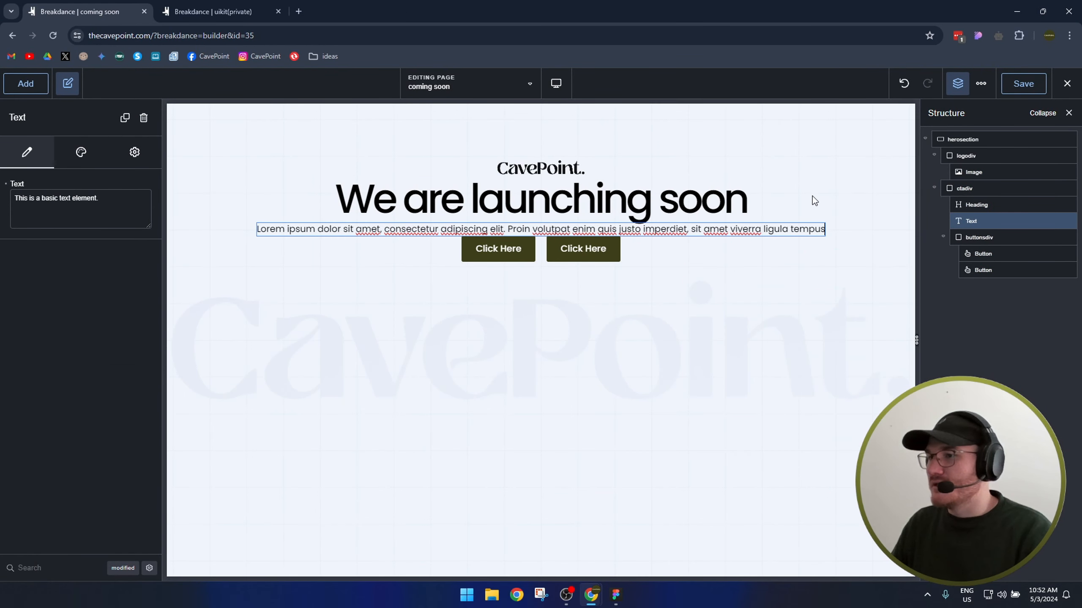
pyautogui.write('.')
pyautogui.click(798, 245)
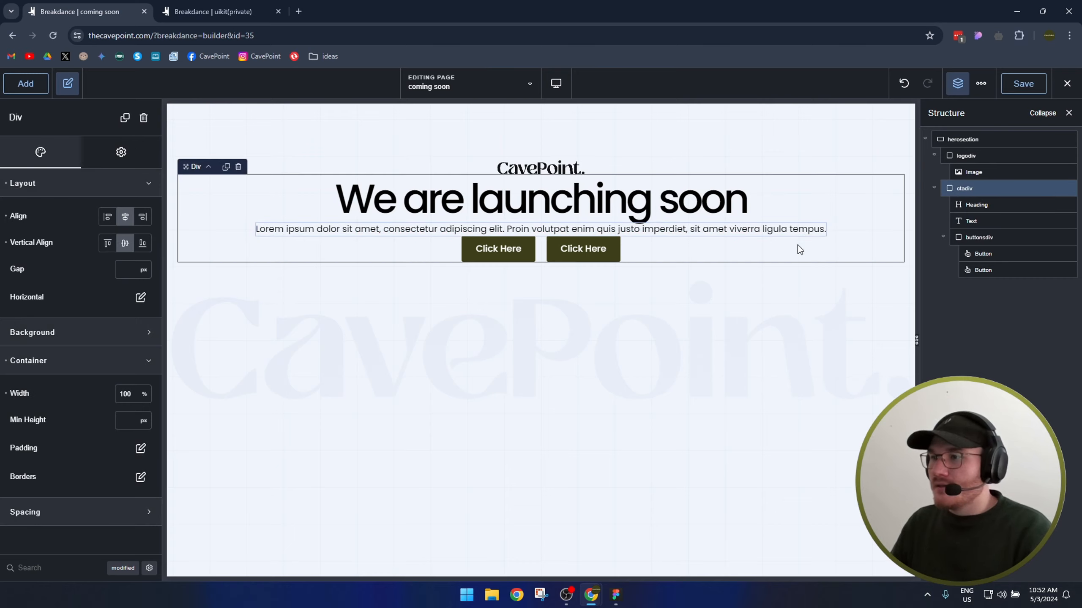
# Add 200 px of left and right padding to the ctadiv so the paragraph wraps onto two lines.
pyautogui.click(752, 232)
pyautogui.click(80, 152)
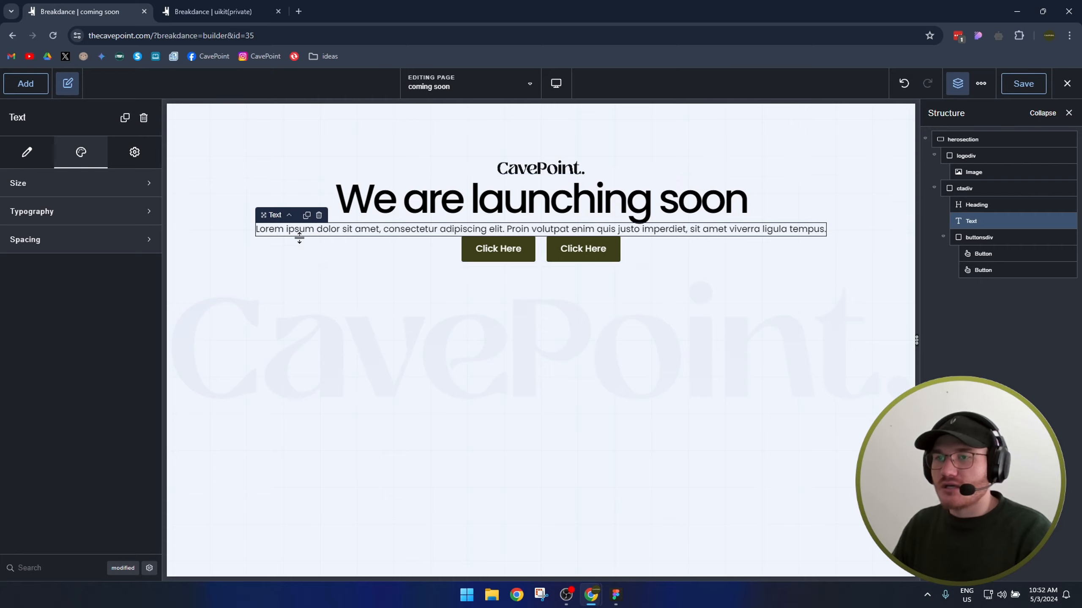
pyautogui.click(231, 199)
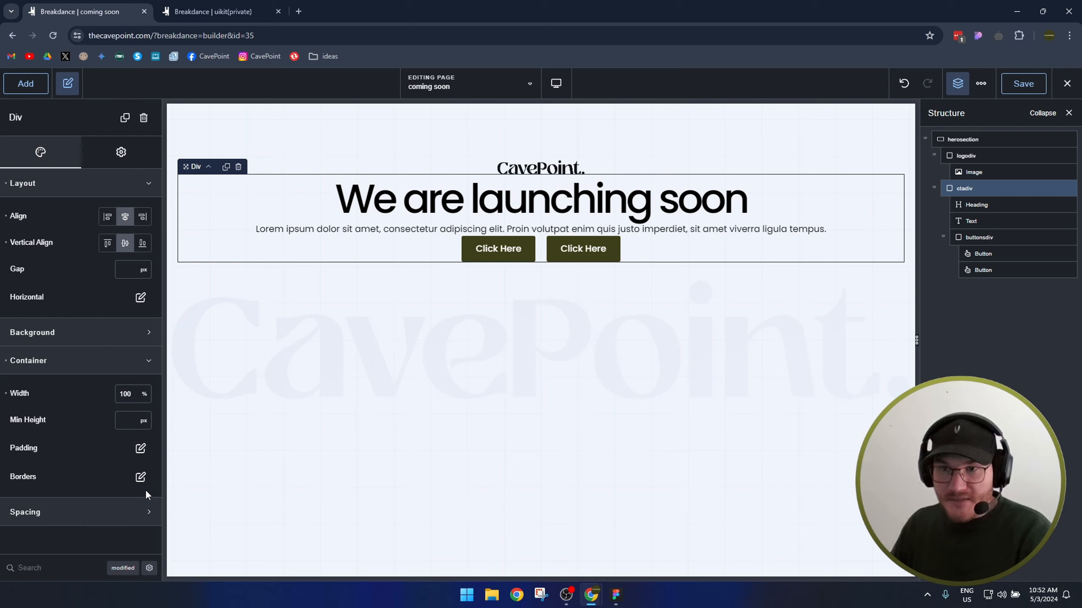
pyautogui.click(141, 448)
pyautogui.click(50, 516)
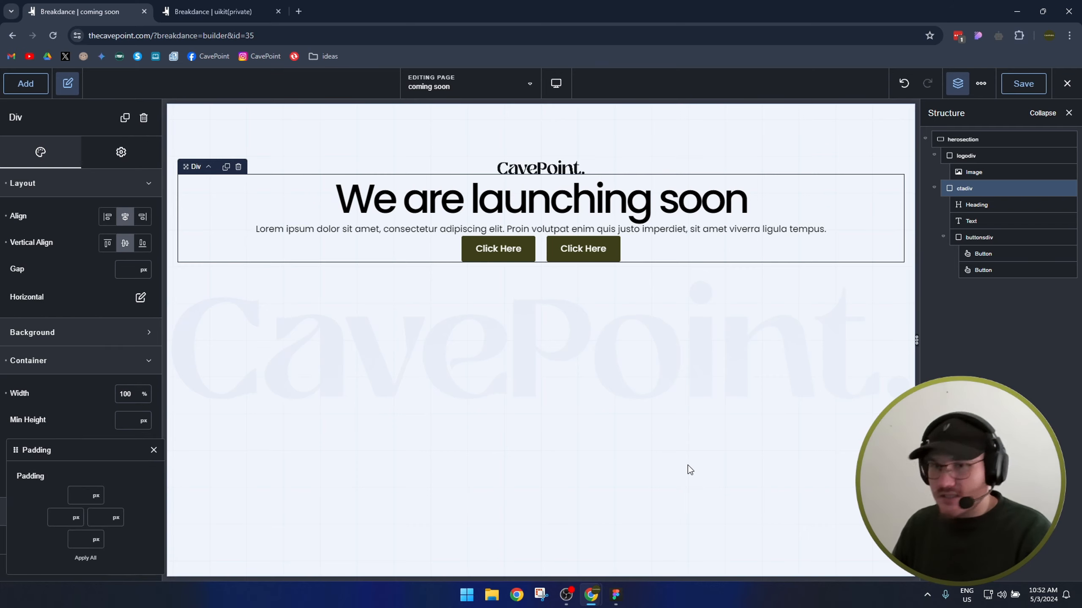
pyautogui.write('200')
pyautogui.click(112, 520)
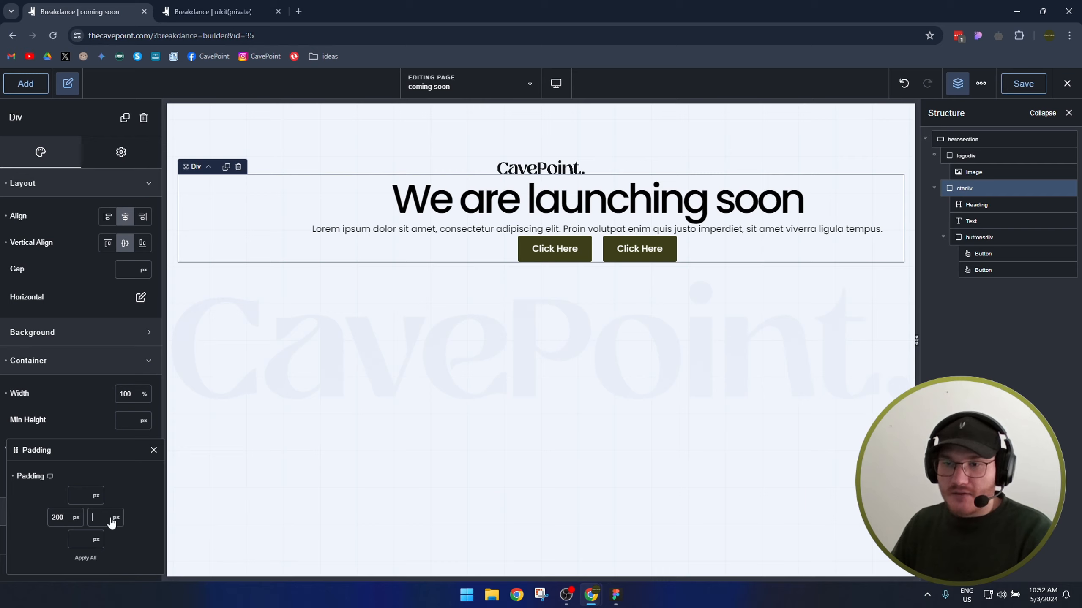
pyautogui.write('200')
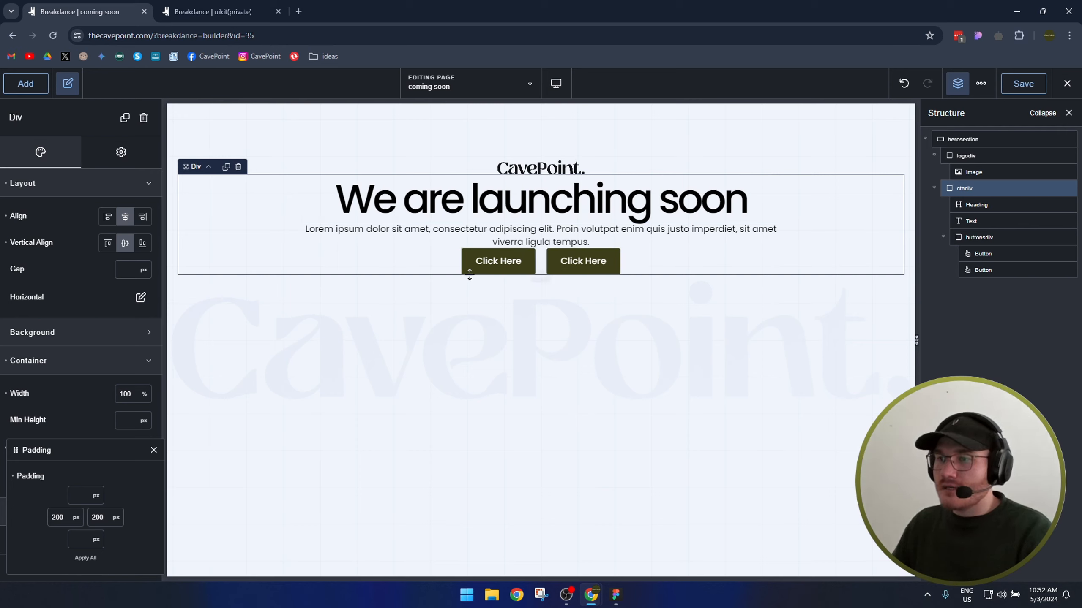
pyautogui.click(555, 242)
pyautogui.click(557, 239)
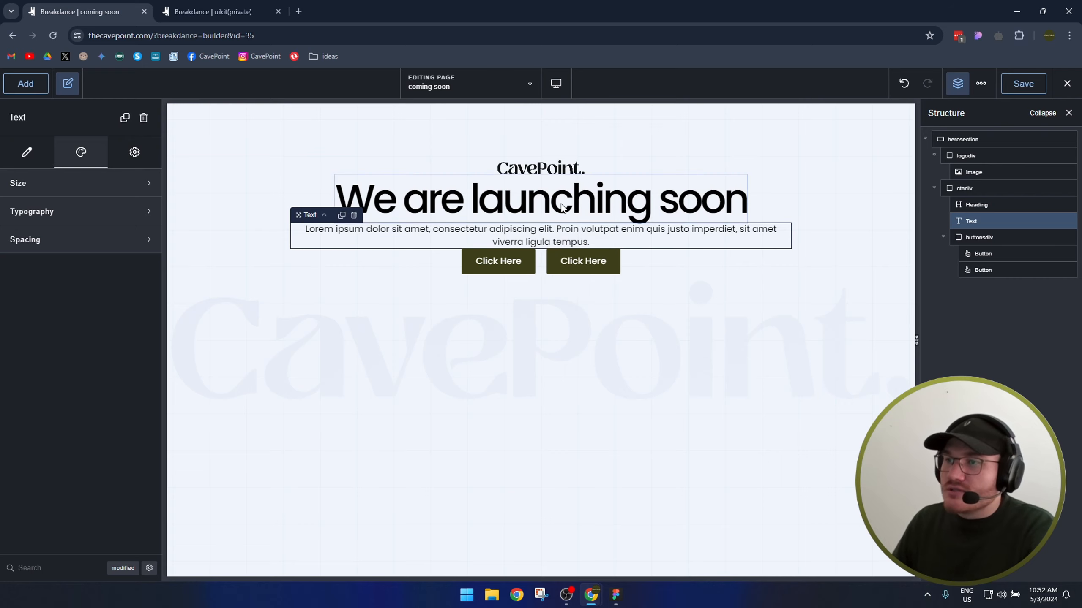
pyautogui.click(278, 196)
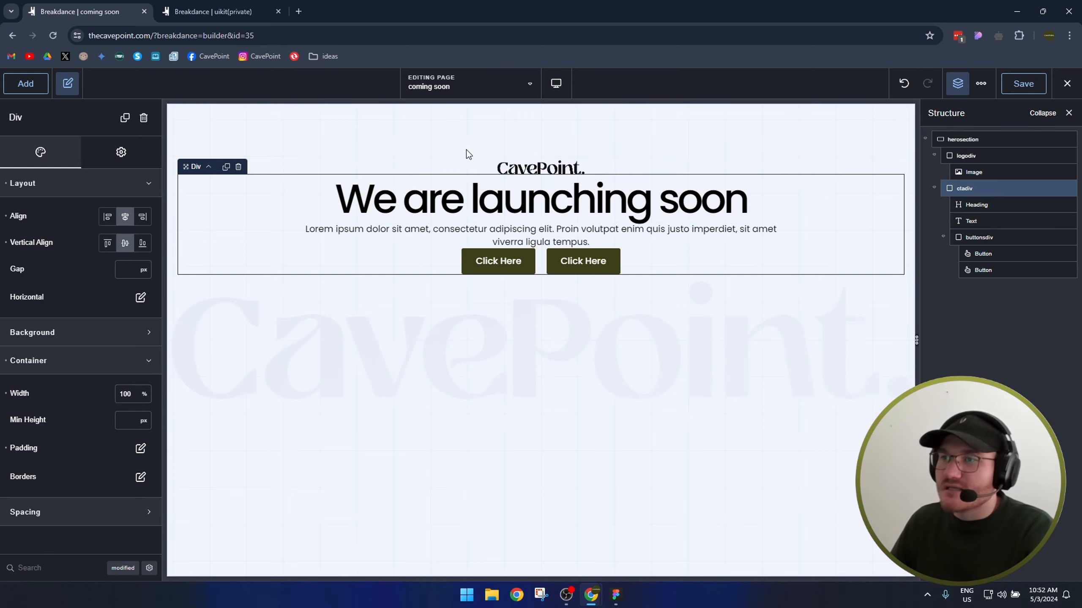
# Set the herosection's layout gap to 230 px to space the call-to-action content away from the logo.
pyautogui.click(453, 146)
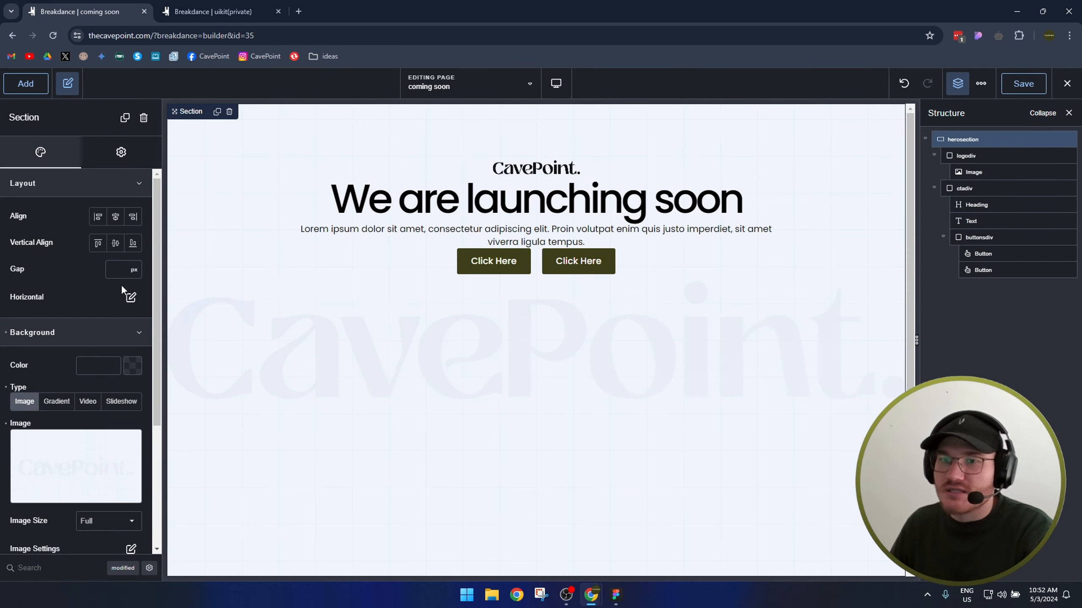
pyautogui.write('10')
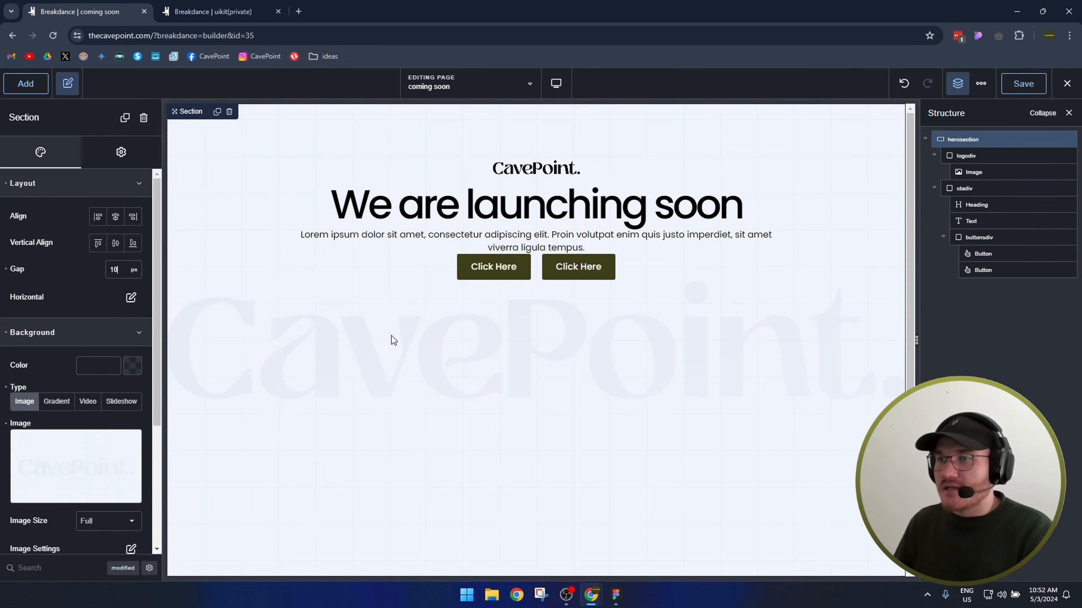
pyautogui.press('BackSpace')
pyautogui.press('BackSpace')
pyautogui.write('20')
pyautogui.press('BackSpace')
pyautogui.press('BackSpace')
pyautogui.write('100')
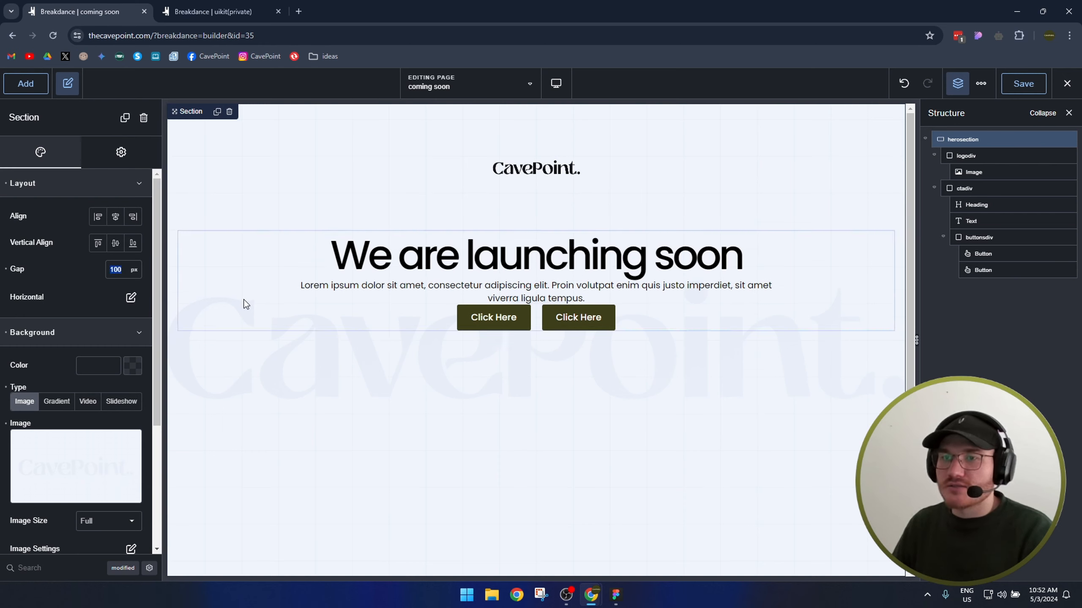
pyautogui.press('BackSpace')
pyautogui.press('BackSpace')
pyautogui.write('50')
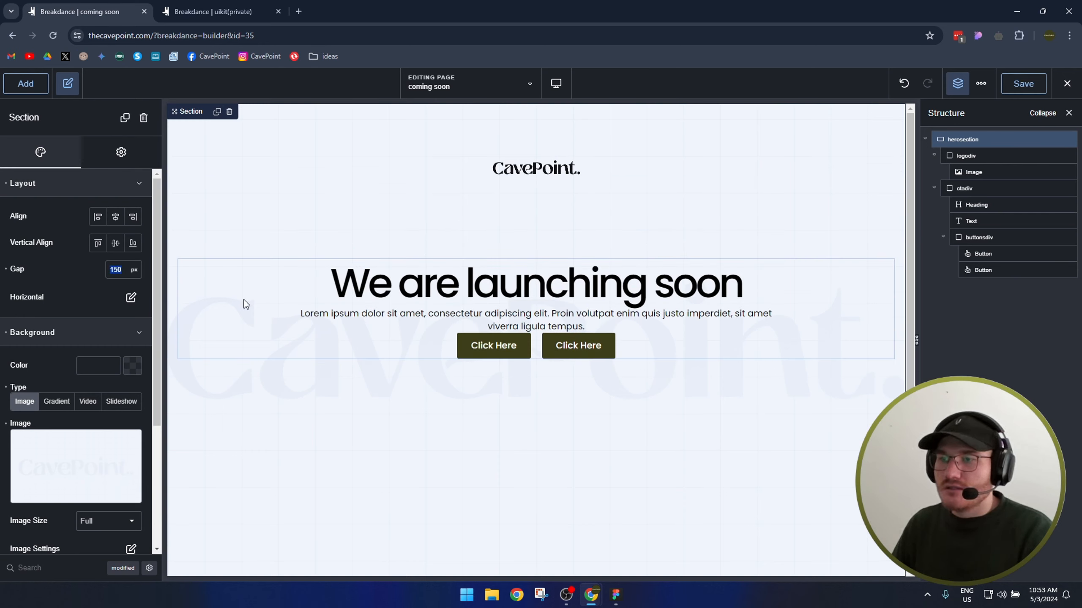
pyautogui.write('2')
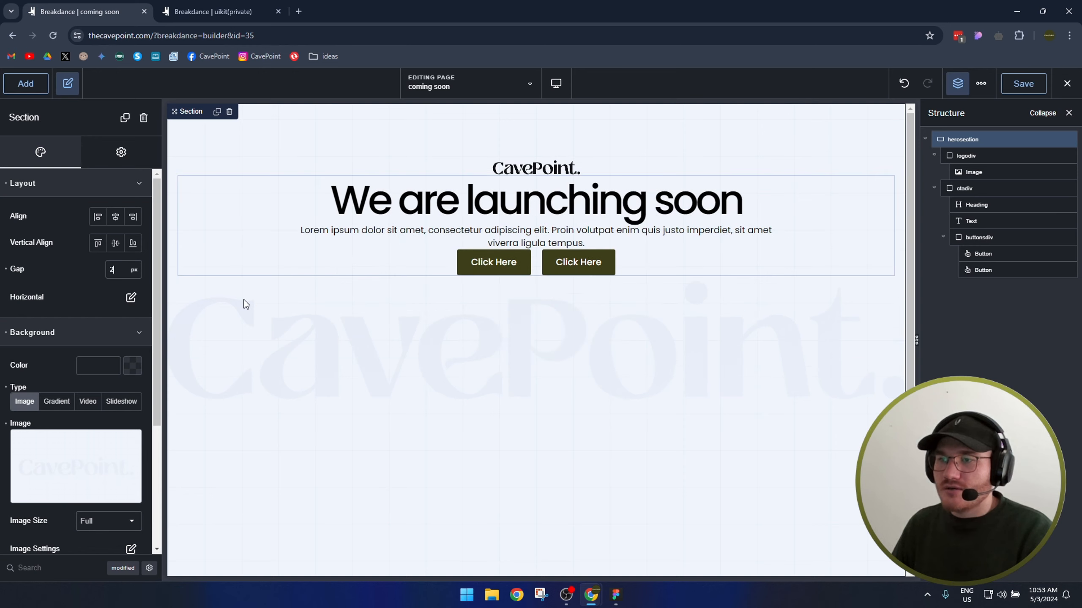
pyautogui.write('00')
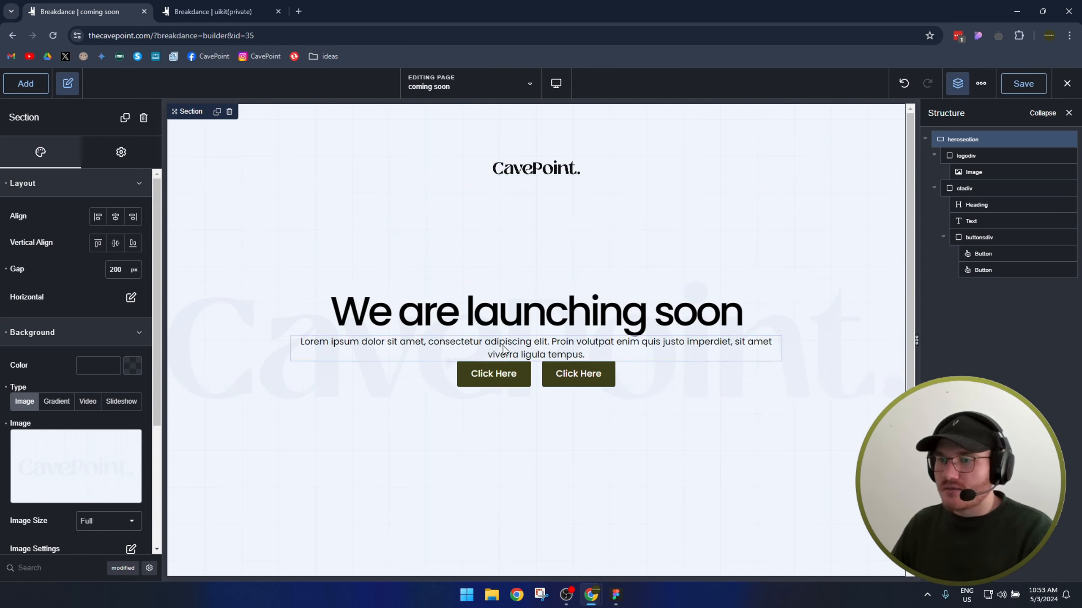
pyautogui.hotkey('shift', 'Up')
pyautogui.hotkey('shift', 'Up')
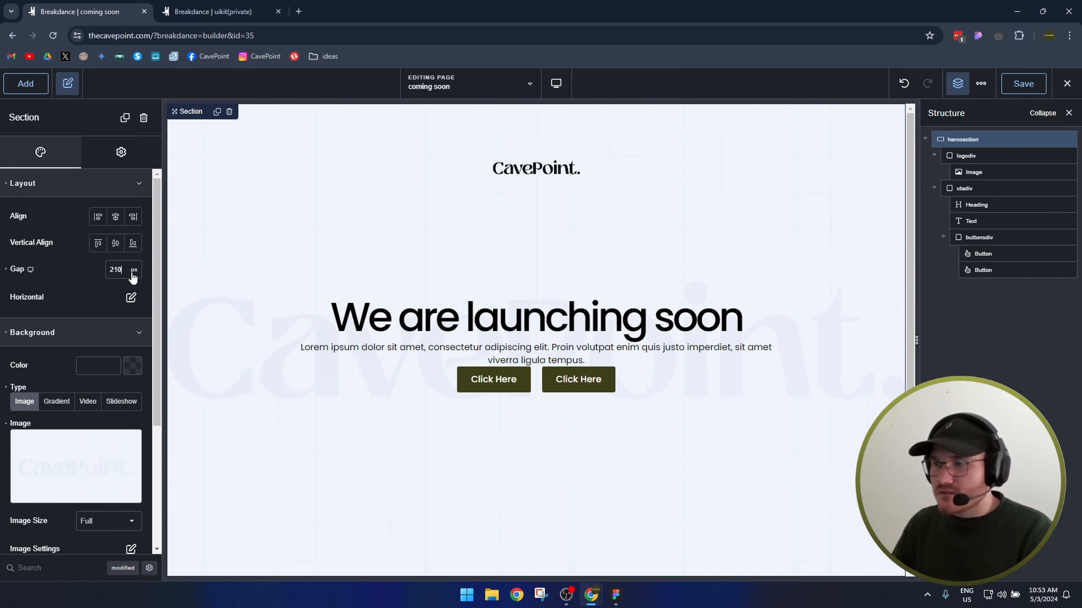
pyautogui.hotkey('shift', 'Up')
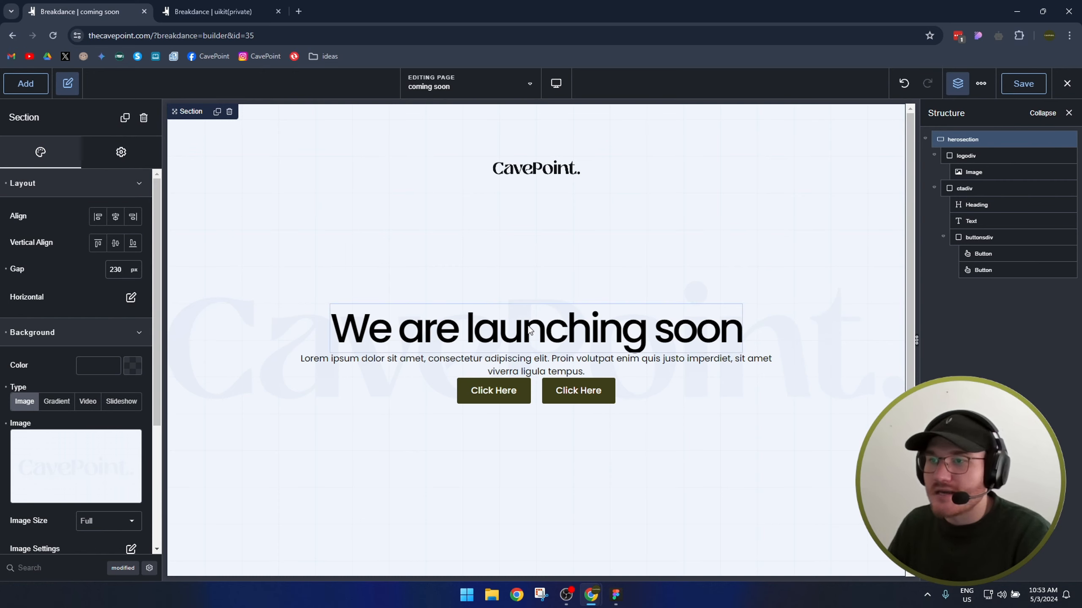
# Set the ctadiv's layout gap to 15 px to space out the heading, paragraph and buttons.
pyautogui.click(776, 313)
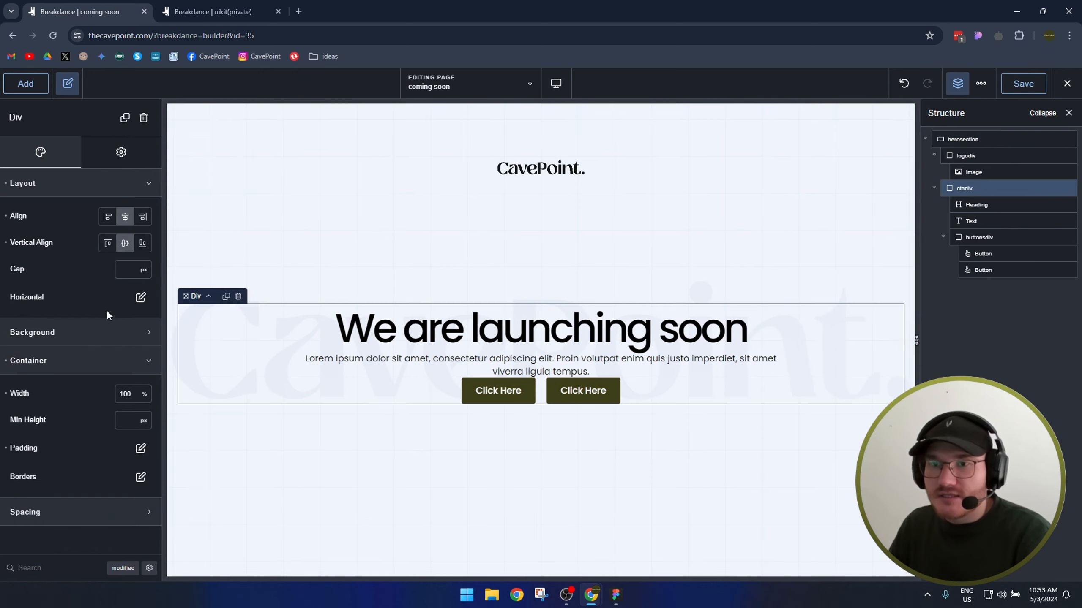
pyautogui.click(127, 268)
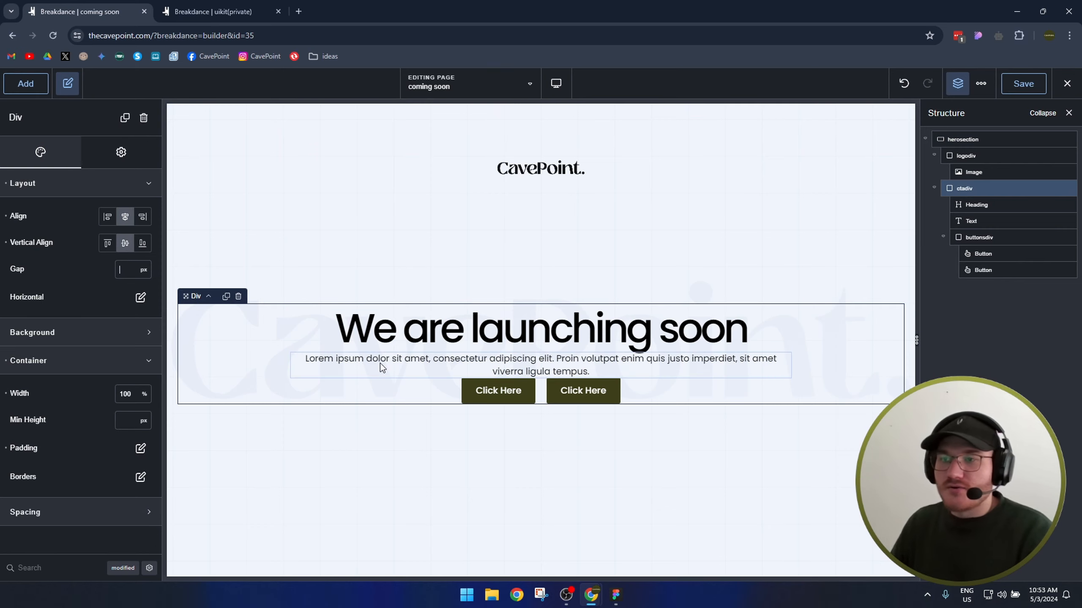
pyautogui.write('10')
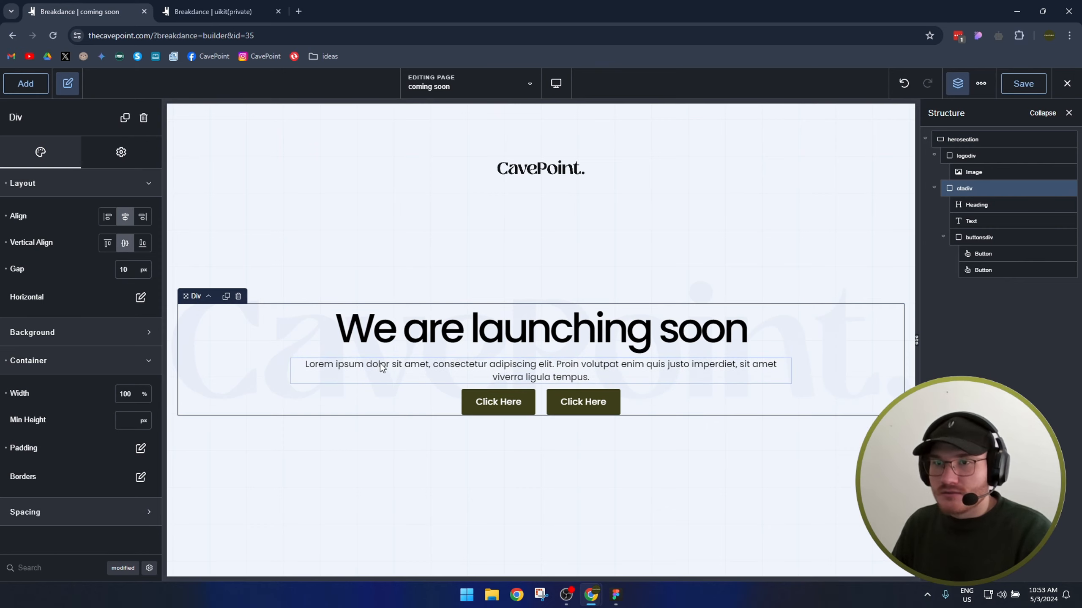
pyautogui.press('Up')
pyautogui.press('Up')
pyautogui.press('Up')
pyautogui.press('Up')
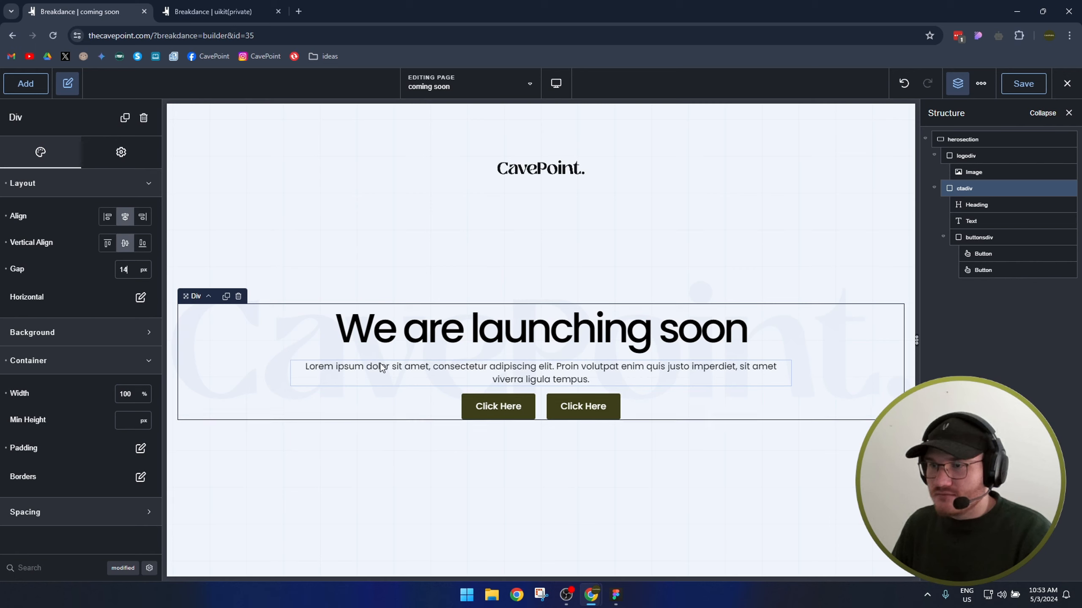
pyautogui.press('Up')
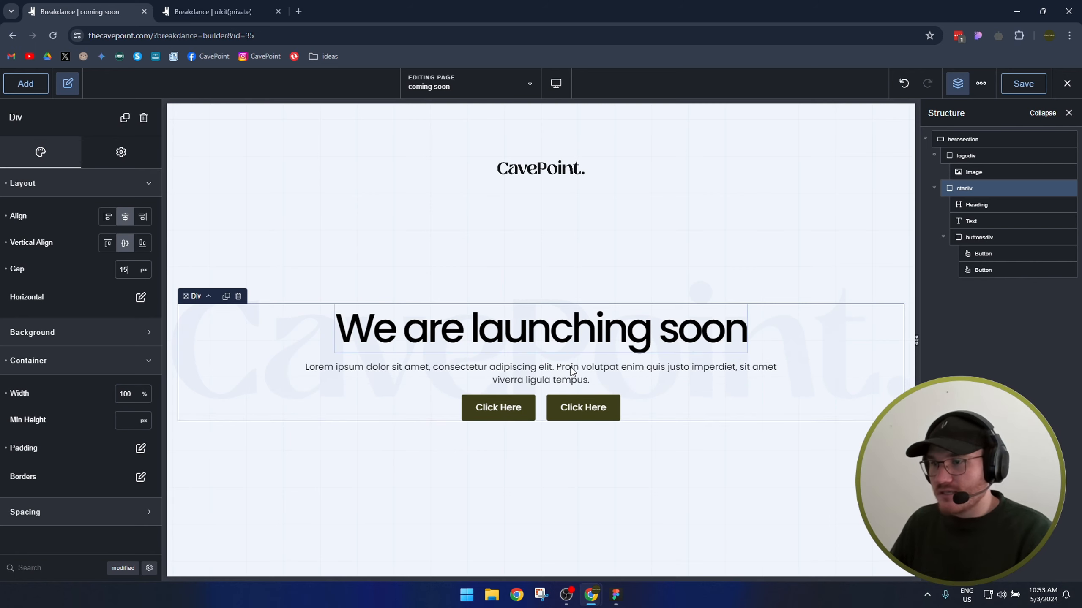
pyautogui.click(553, 412)
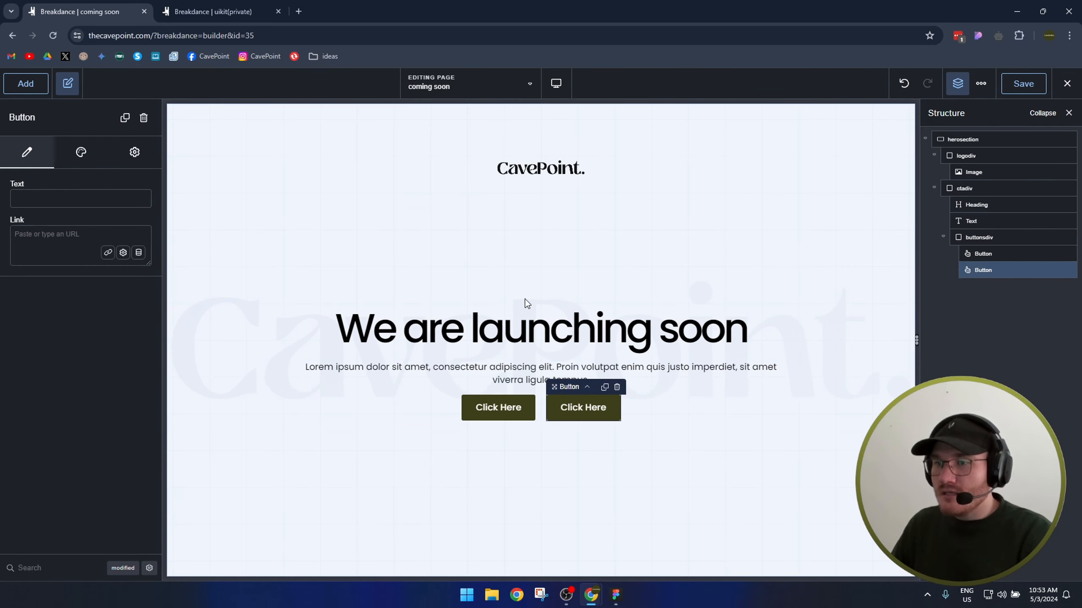
pyautogui.click(526, 251)
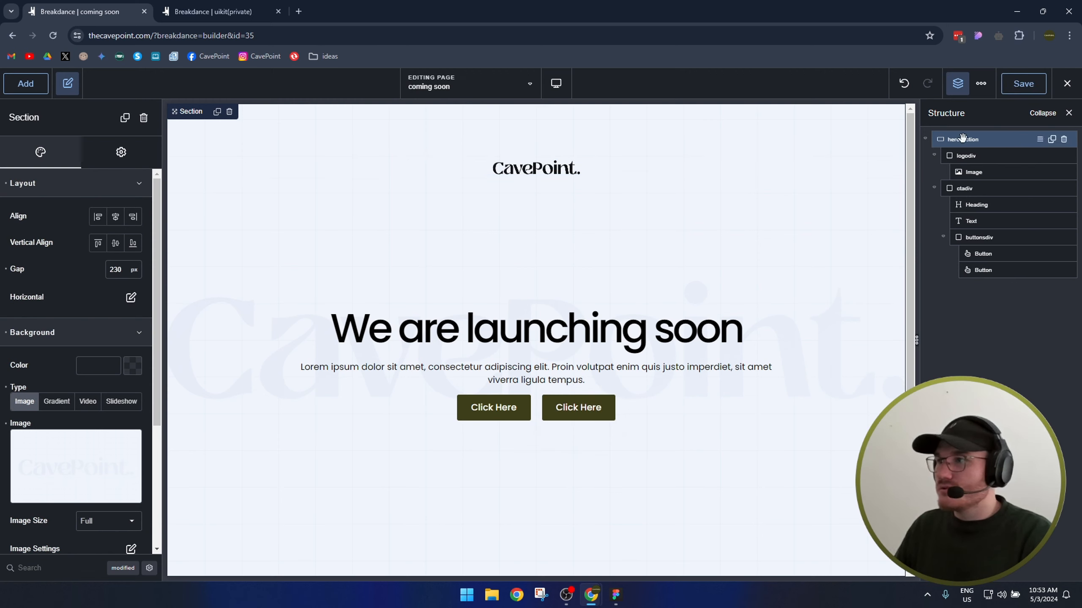
pyautogui.click(980, 85)
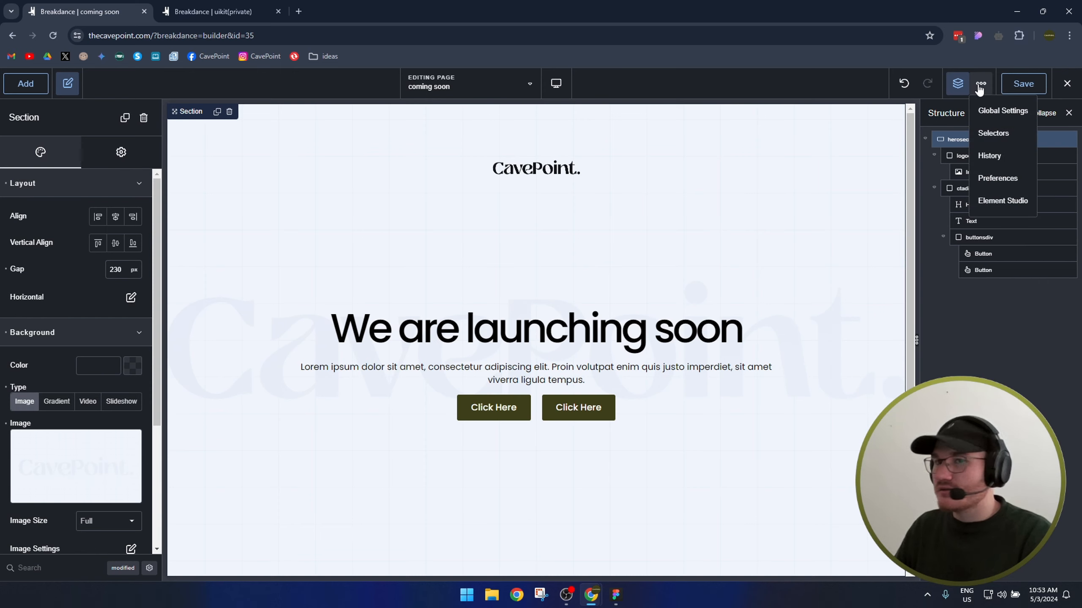
pyautogui.click(957, 356)
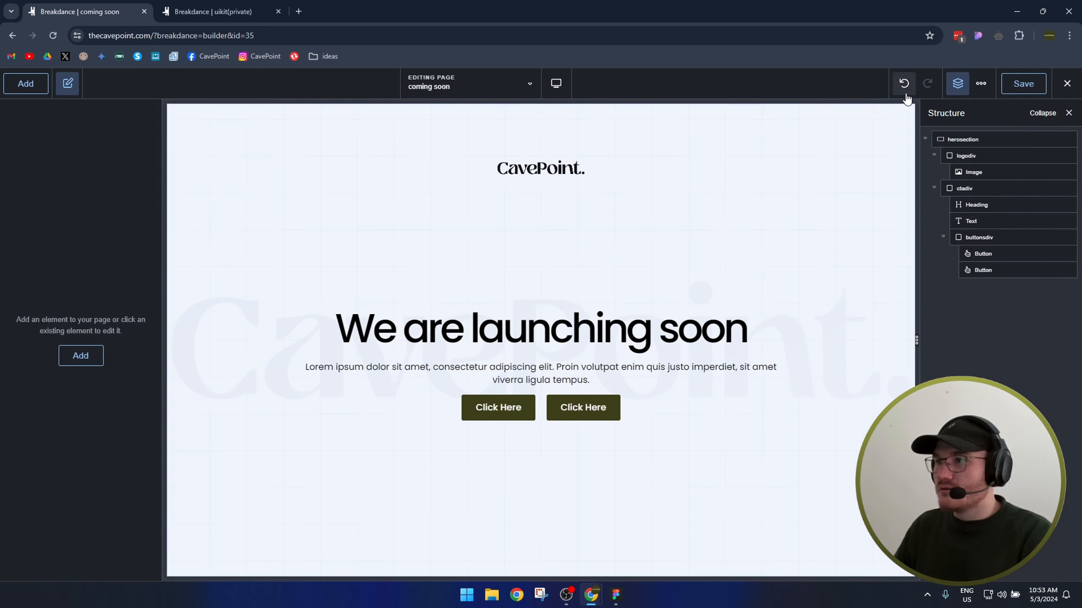
# Change the second Click Here button's style to Secondary.
pyautogui.click(566, 408)
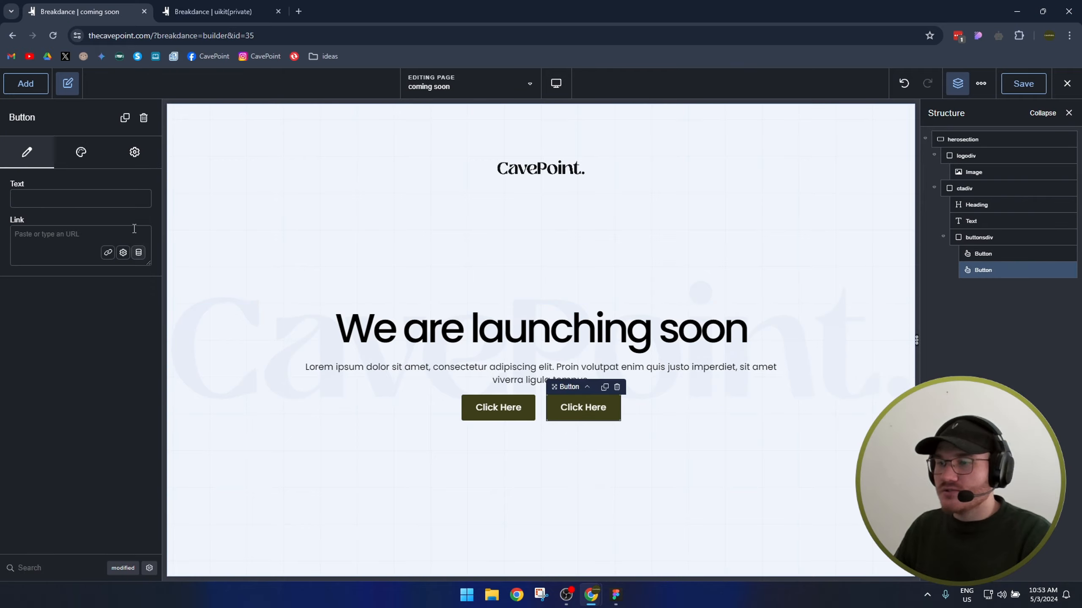
pyautogui.click(80, 152)
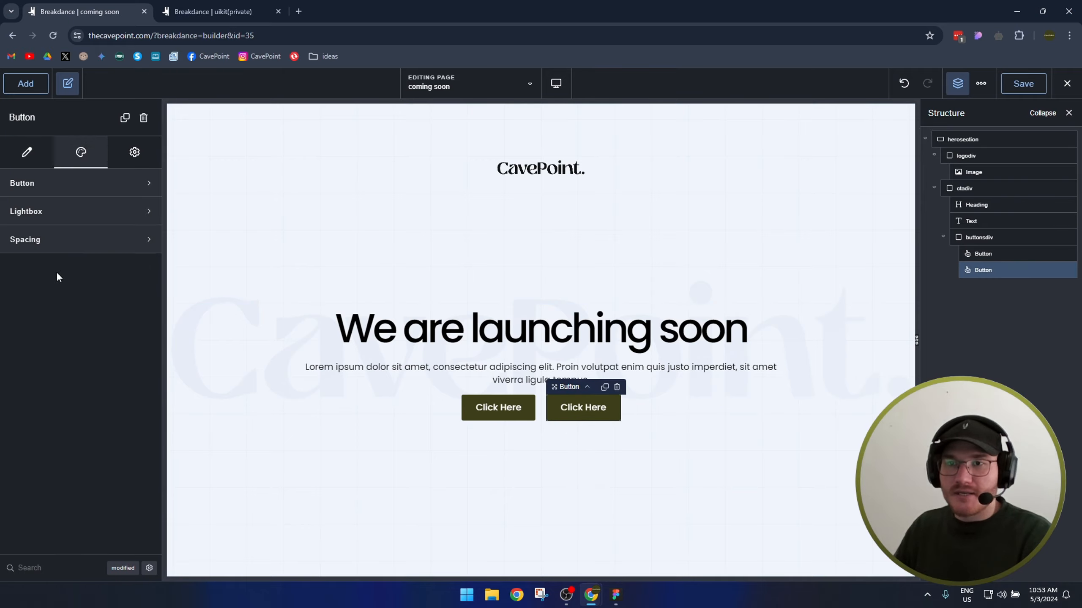
pyautogui.click(29, 183)
pyautogui.click(68, 225)
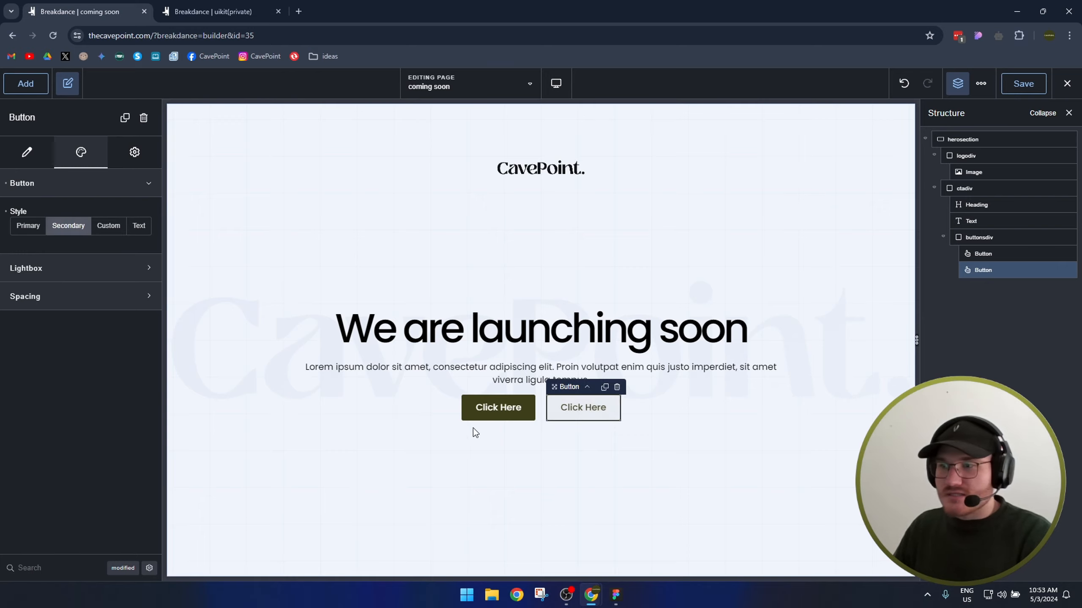
# Relabel the first button "Explore Work" and the second button "Book a Call".
pyautogui.doubleClick(501, 406)
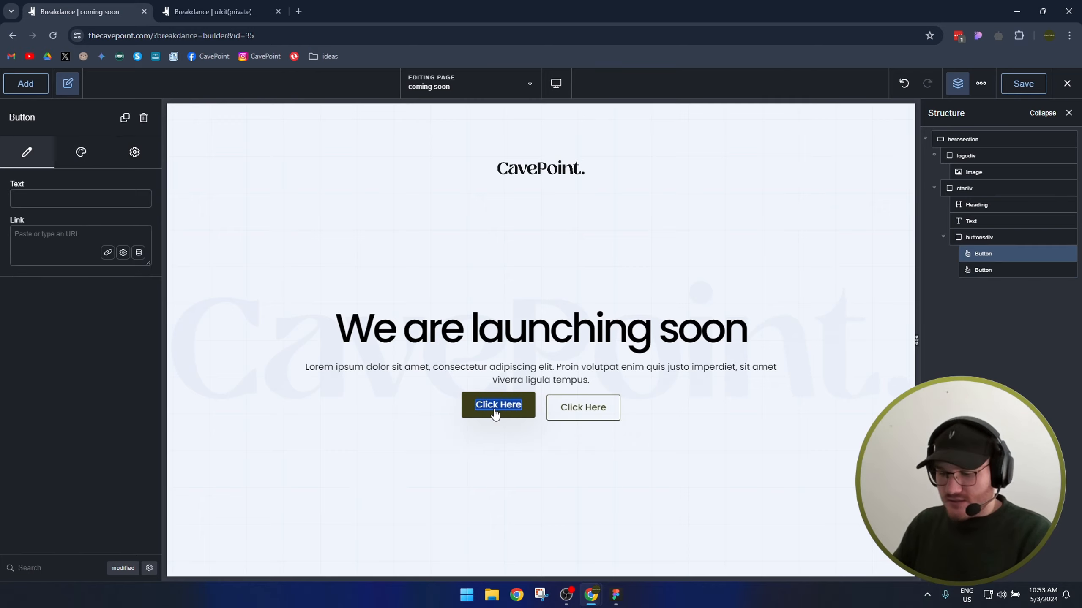
pyautogui.write('Explore Wo')
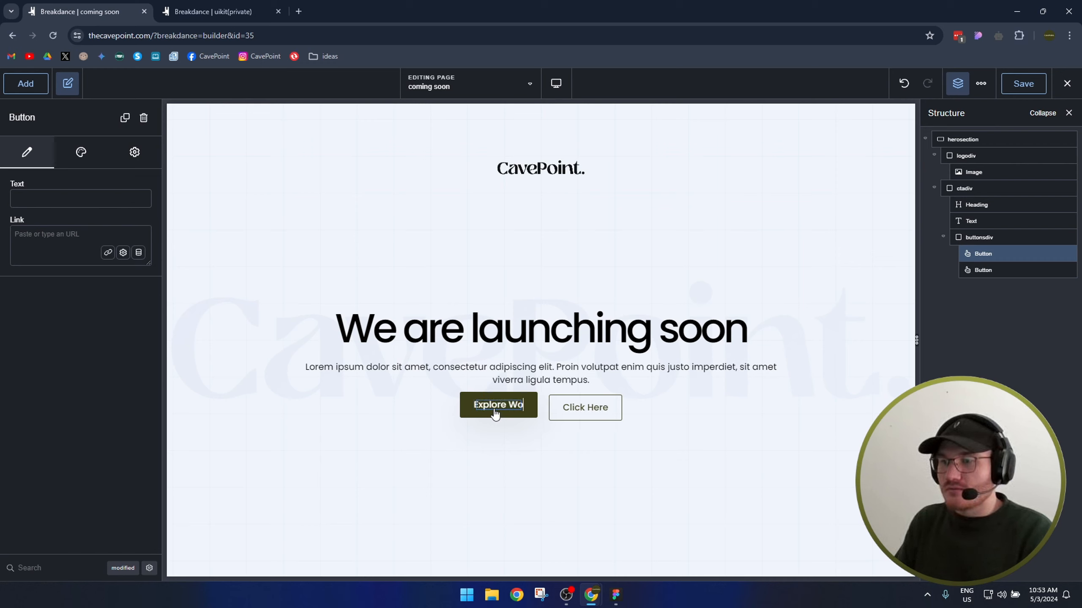
pyautogui.write('rk')
pyautogui.doubleClick(592, 407)
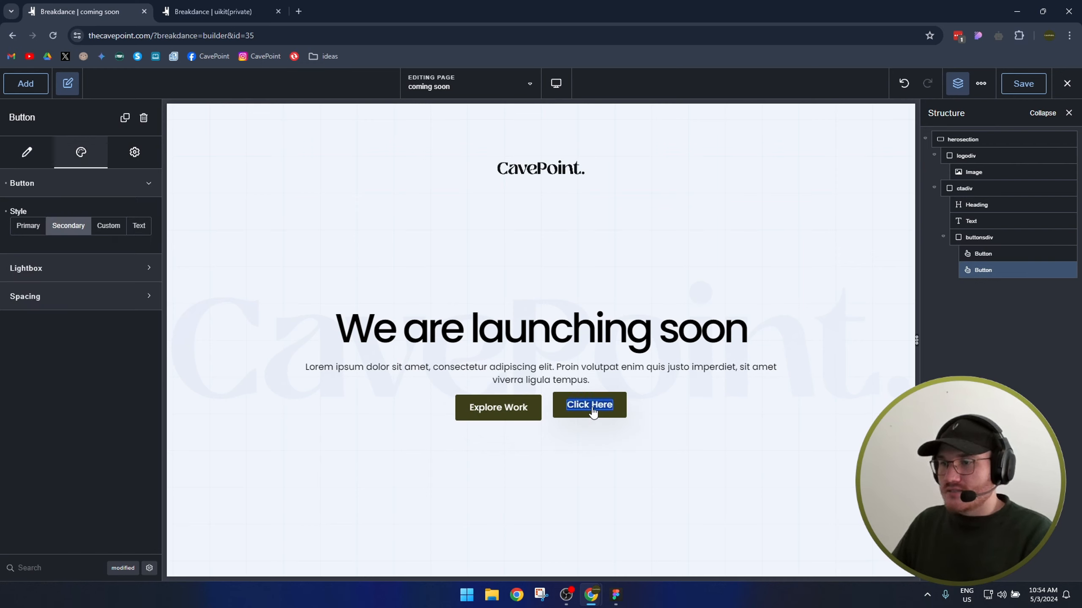
pyautogui.write('Book a Call')
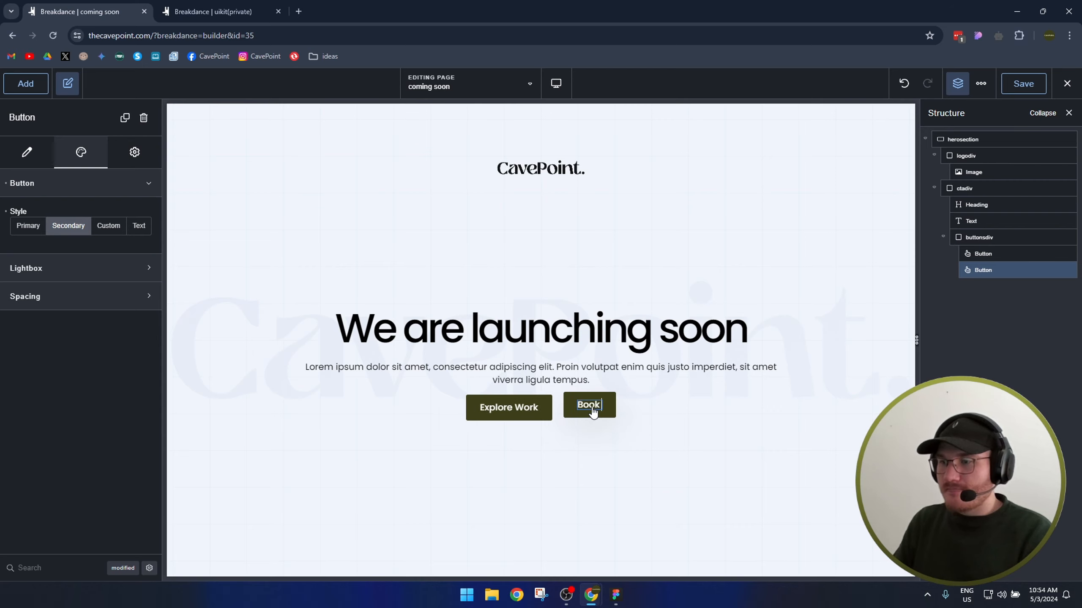
pyautogui.click(526, 463)
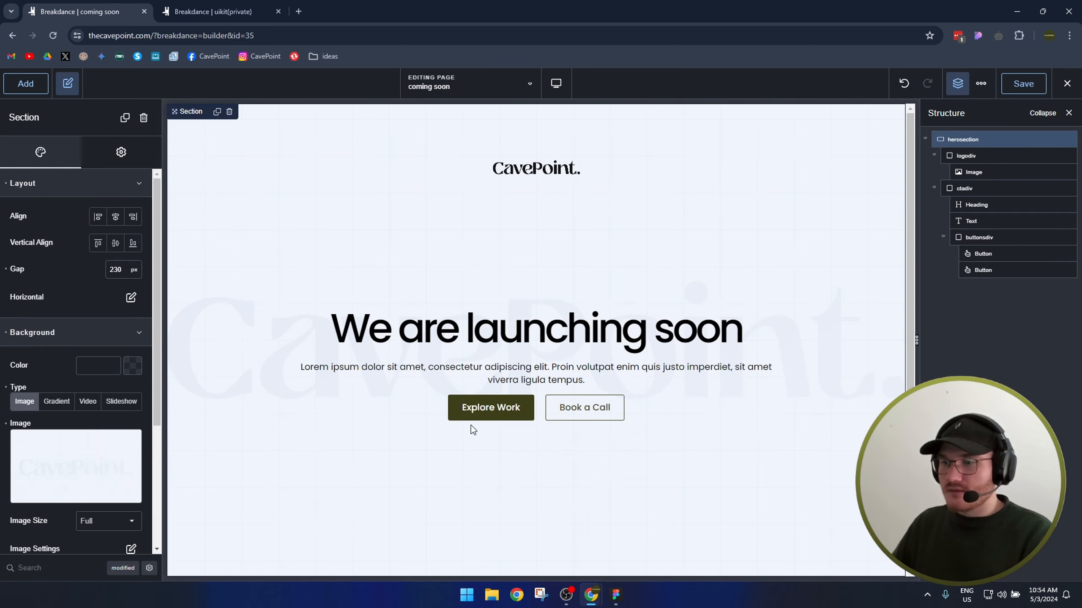
# Look through the Explore Work button's content, style, lightbox and spacing settings for an icon option.
pyautogui.click(473, 415)
pyautogui.click(83, 151)
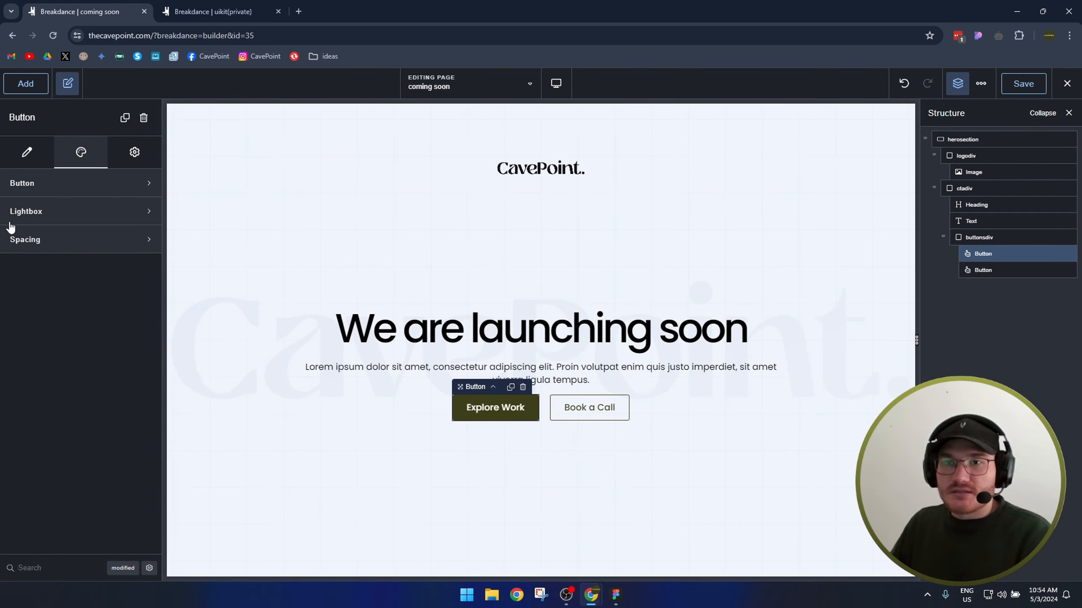
pyautogui.click(39, 193)
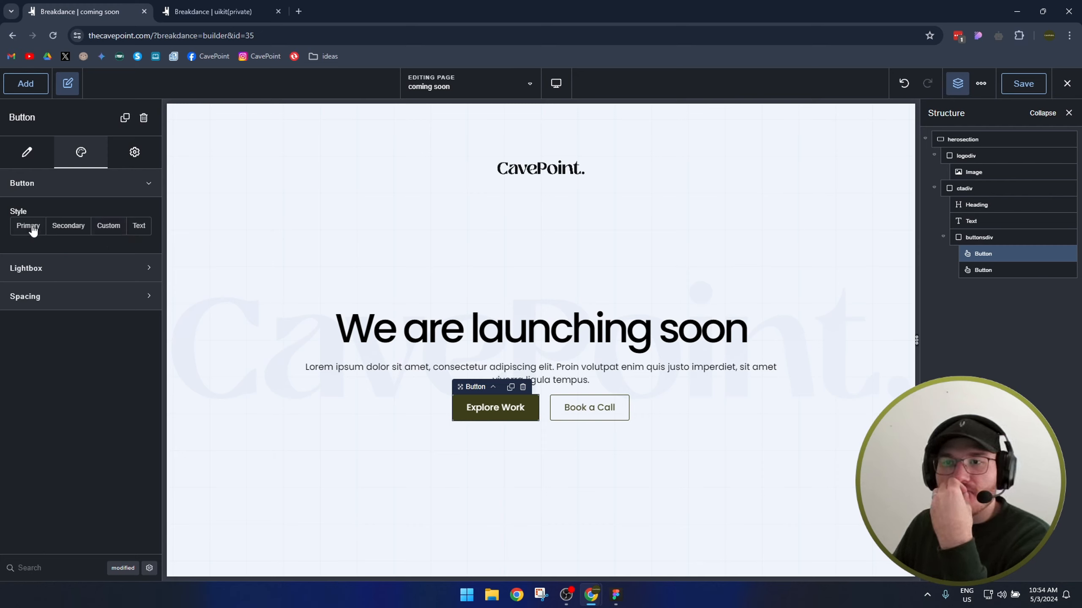
pyautogui.click(27, 153)
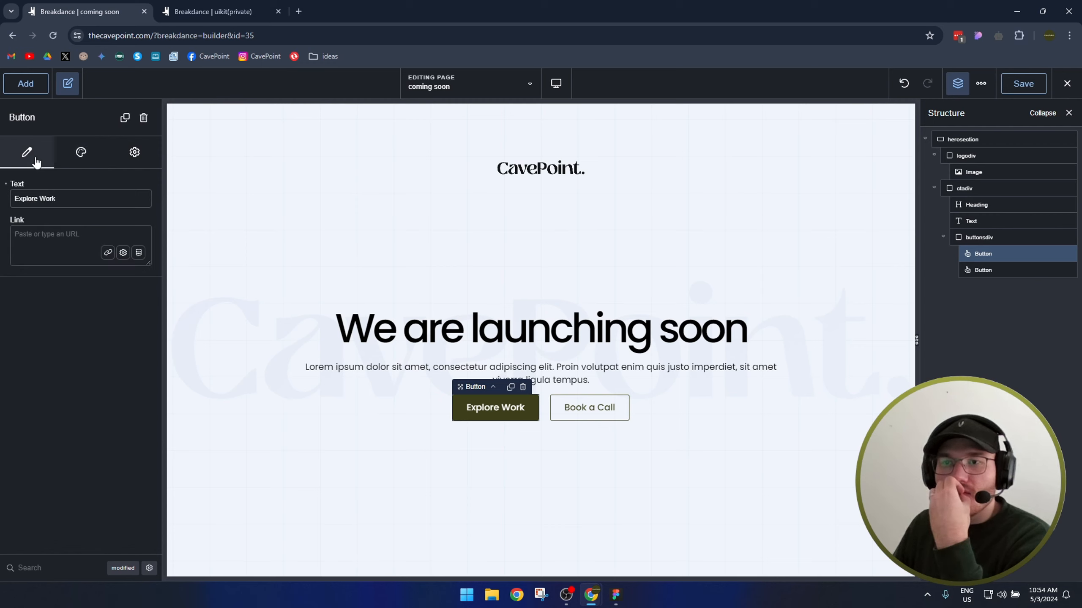
pyautogui.click(81, 154)
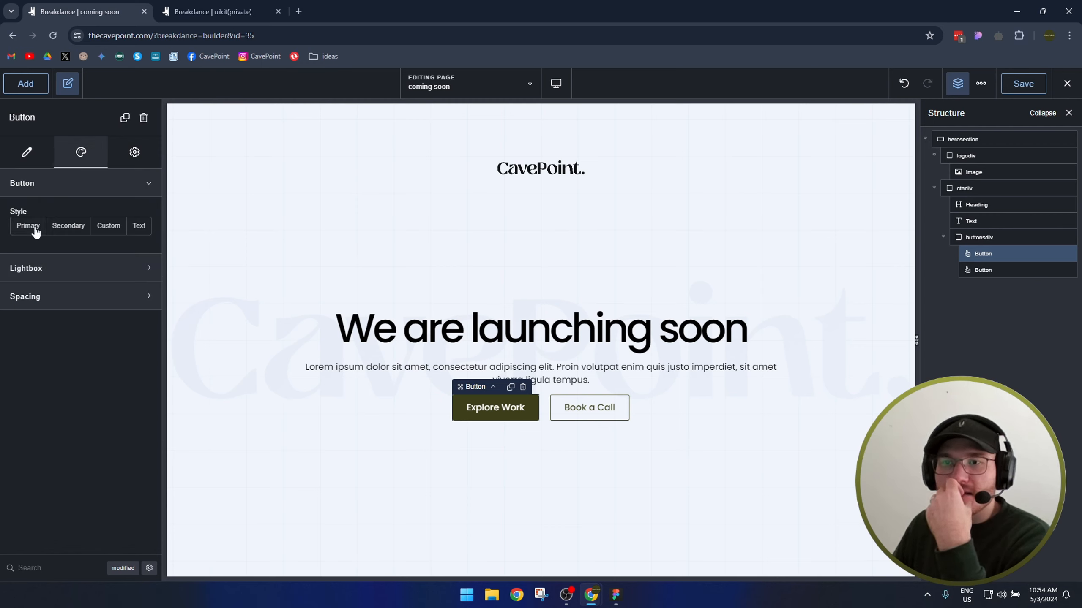
pyautogui.click(26, 278)
pyautogui.click(33, 365)
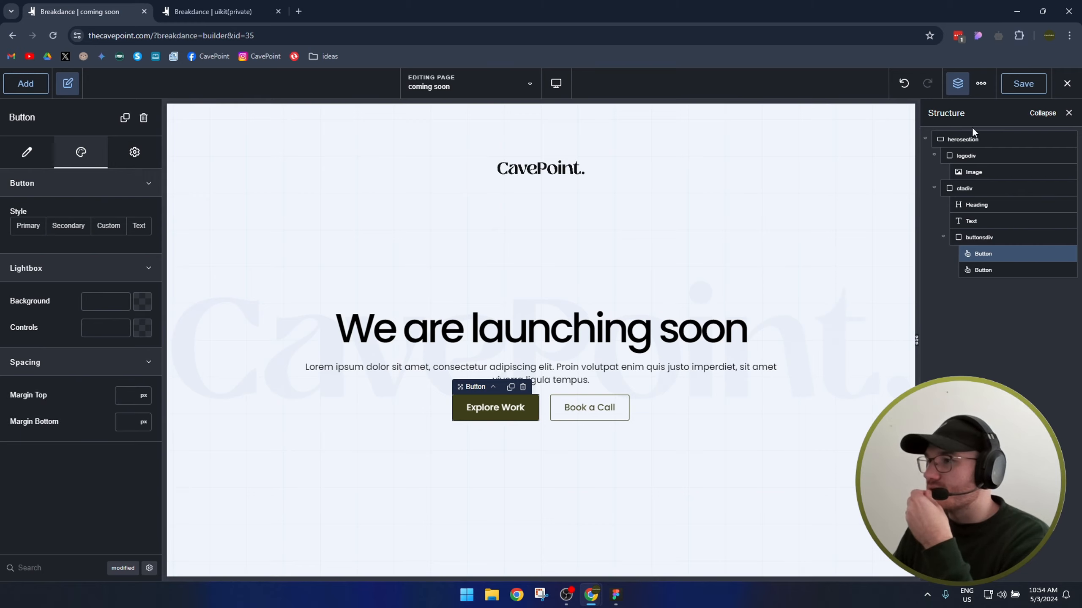
# Open the icon library for the Primary button style in the global button settings.
pyautogui.click(980, 84)
pyautogui.click(1006, 110)
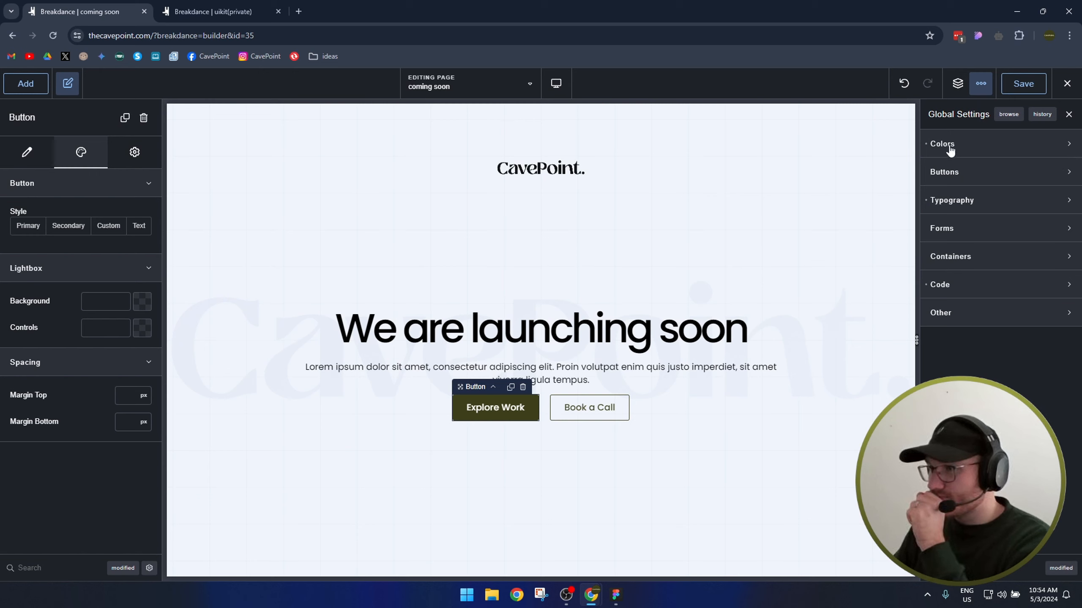
pyautogui.click(946, 174)
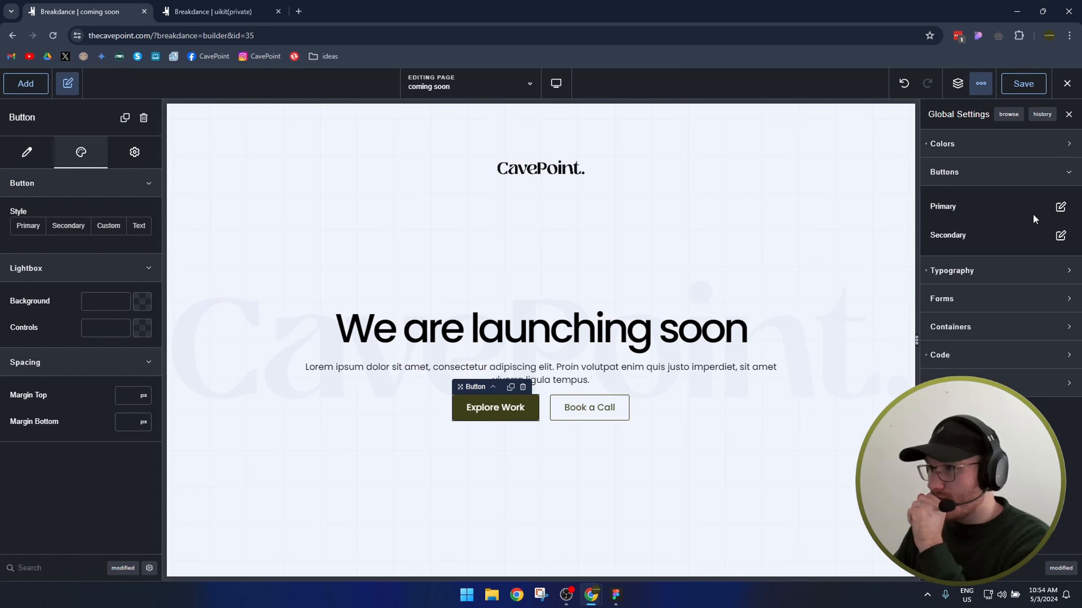
pyautogui.click(1060, 207)
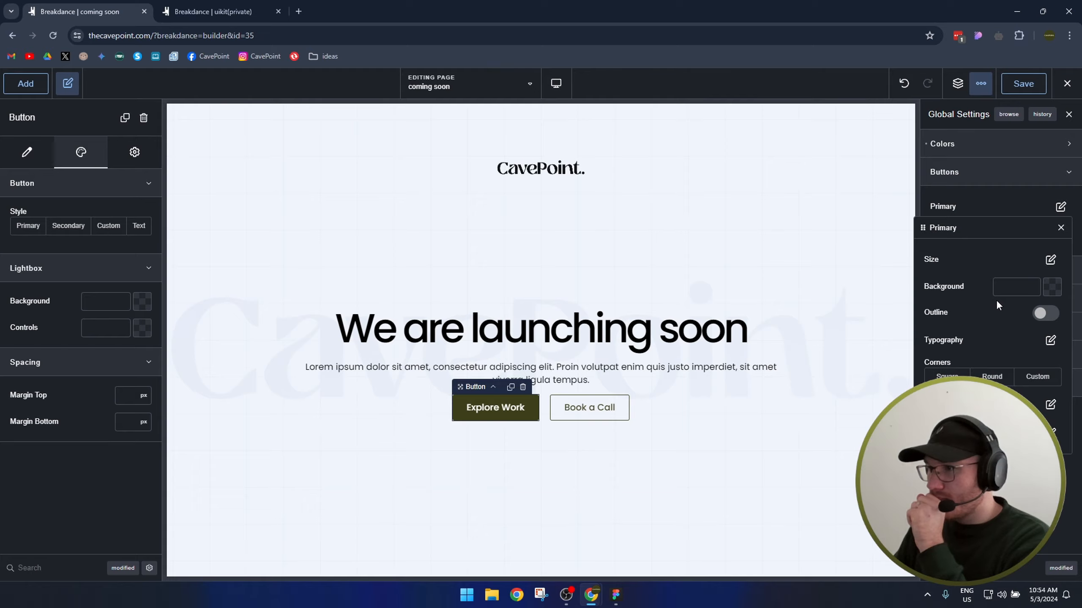
pyautogui.click(1050, 404)
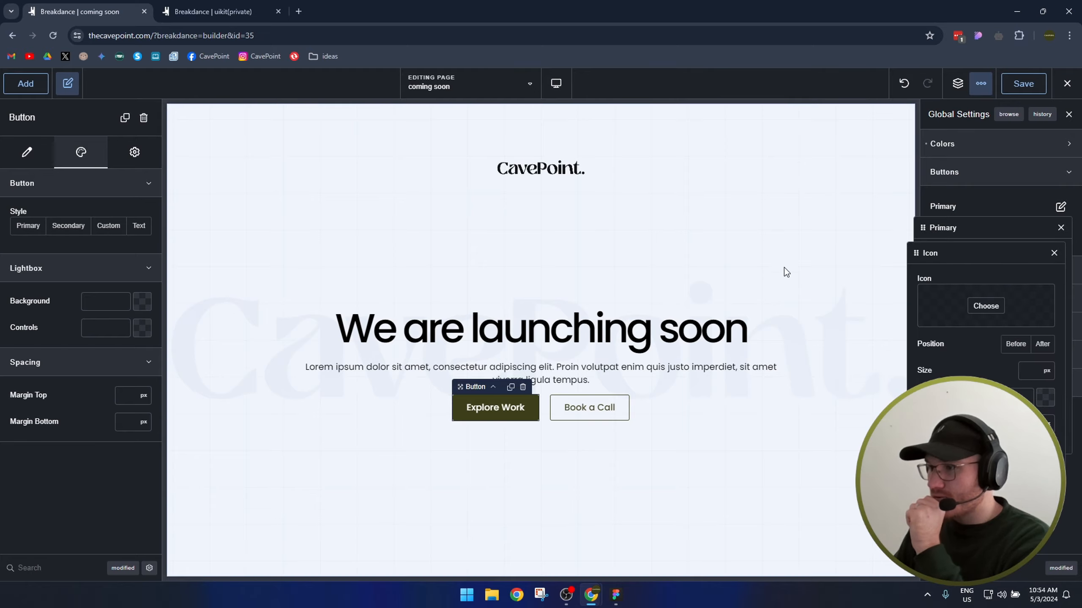
pyautogui.click(985, 306)
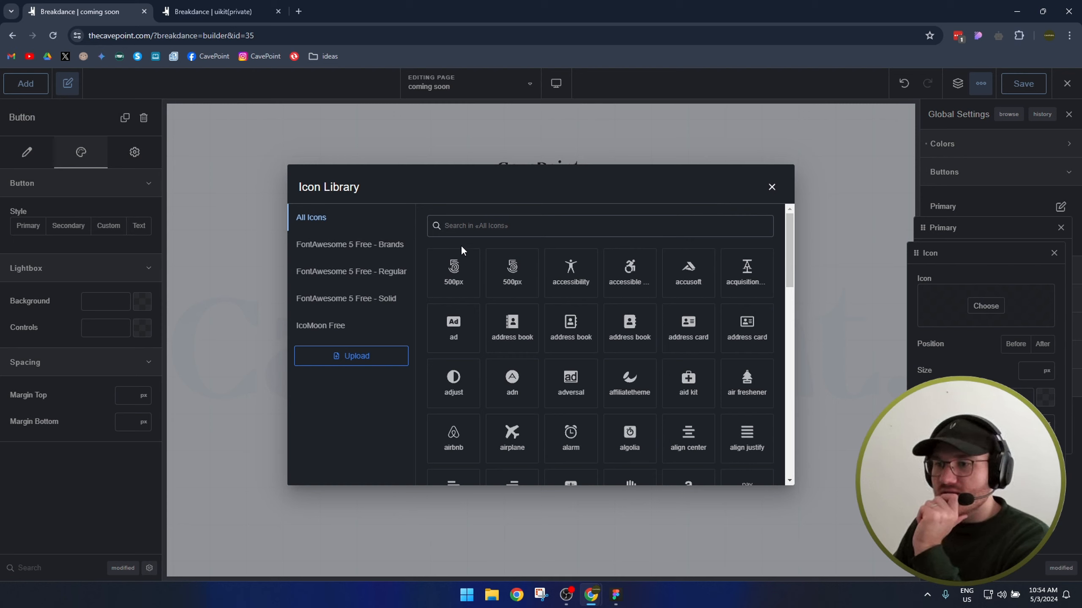
# Browse all icons in the icon library for one that suits the Explore Work button.
pyautogui.scroll(-5, 526, 363)
pyautogui.scroll(4, 526, 358)
pyautogui.scroll(-1, 527, 354)
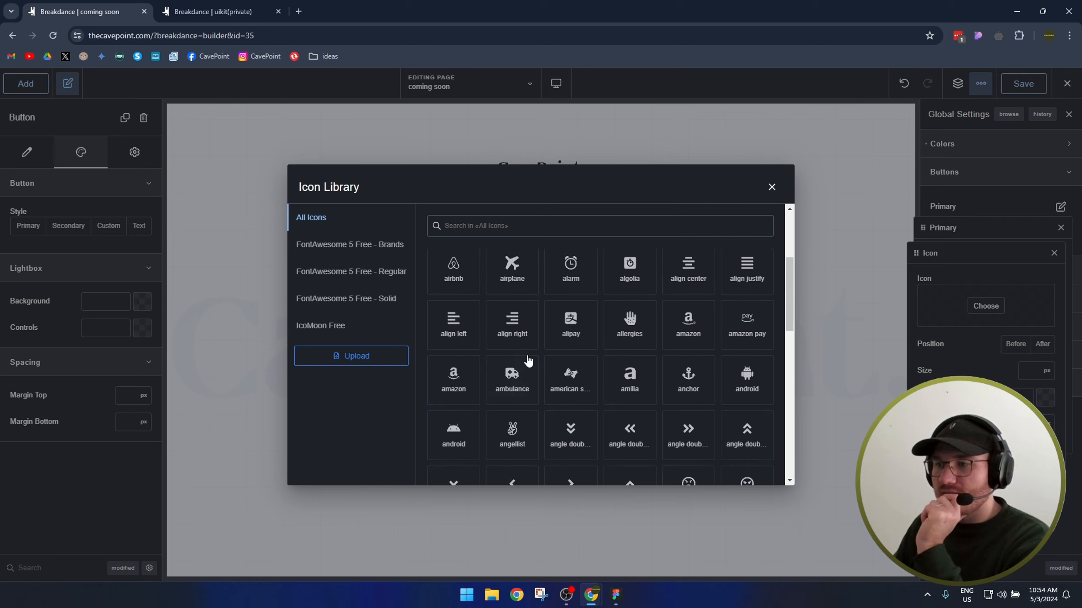
pyautogui.scroll(-3, 528, 360)
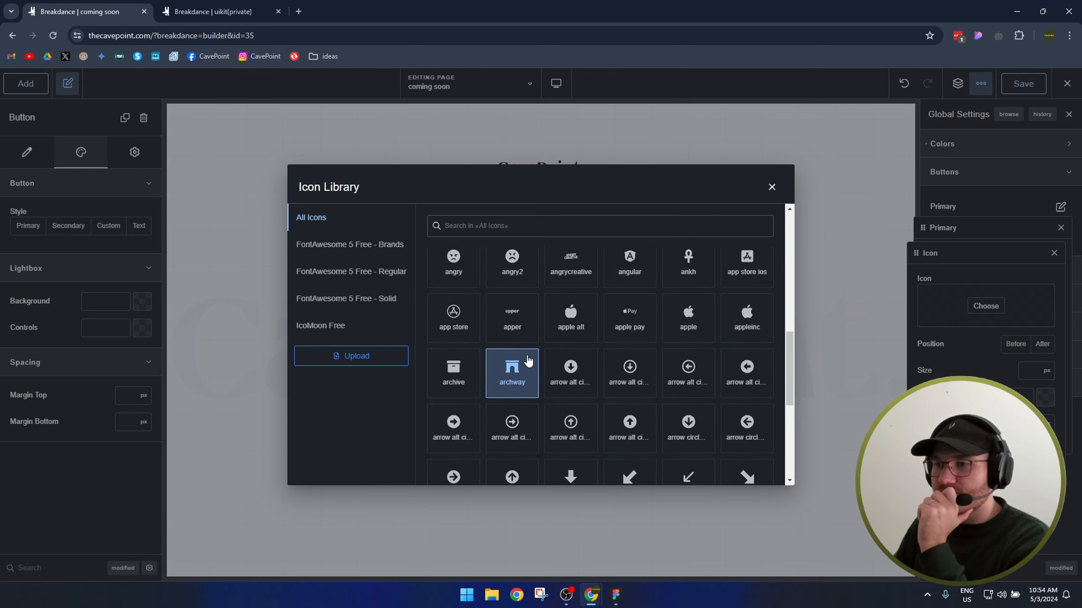
pyautogui.scroll(-4, 528, 360)
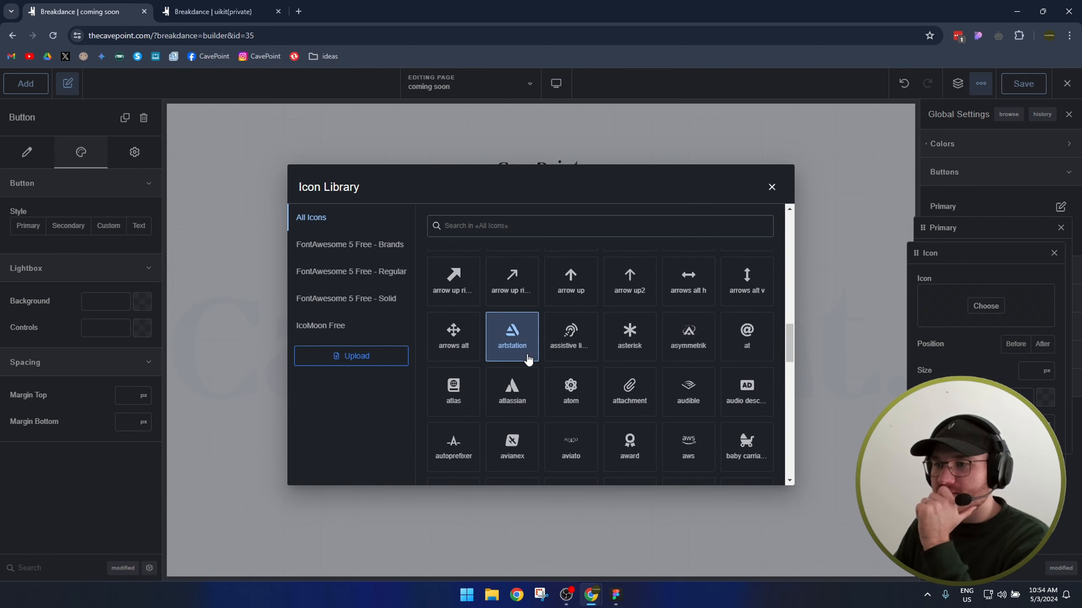
pyautogui.scroll(-1, 528, 359)
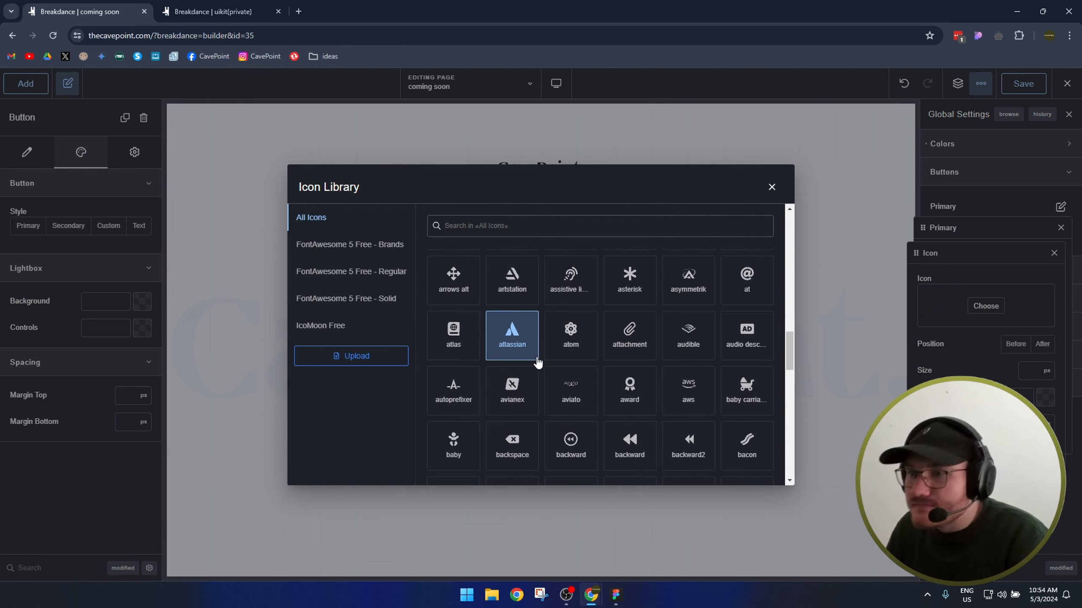
pyautogui.scroll(-3, 512, 360)
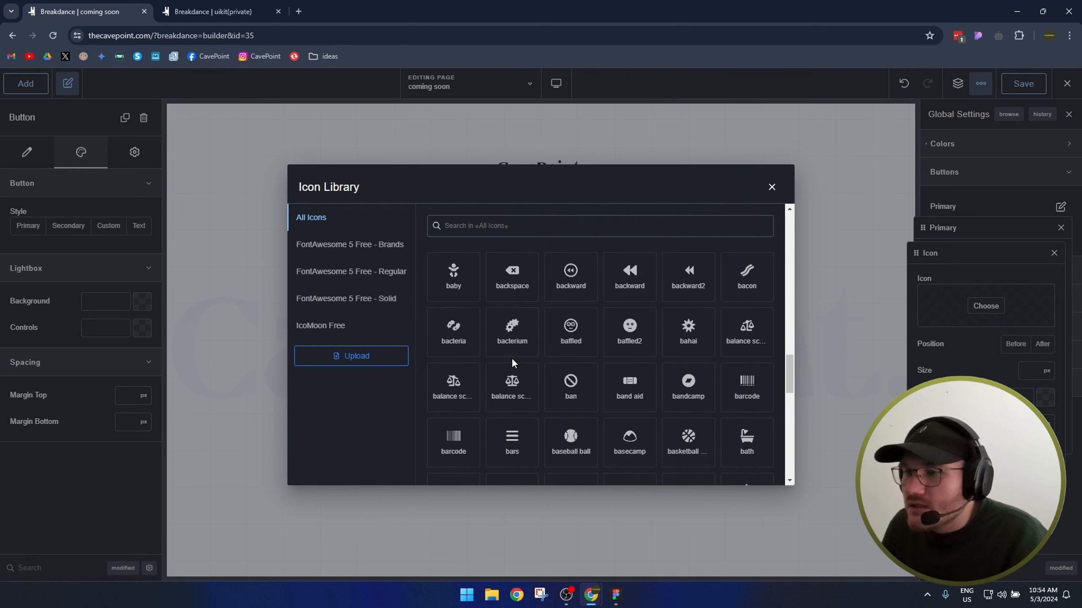
pyautogui.scroll(-2, 511, 362)
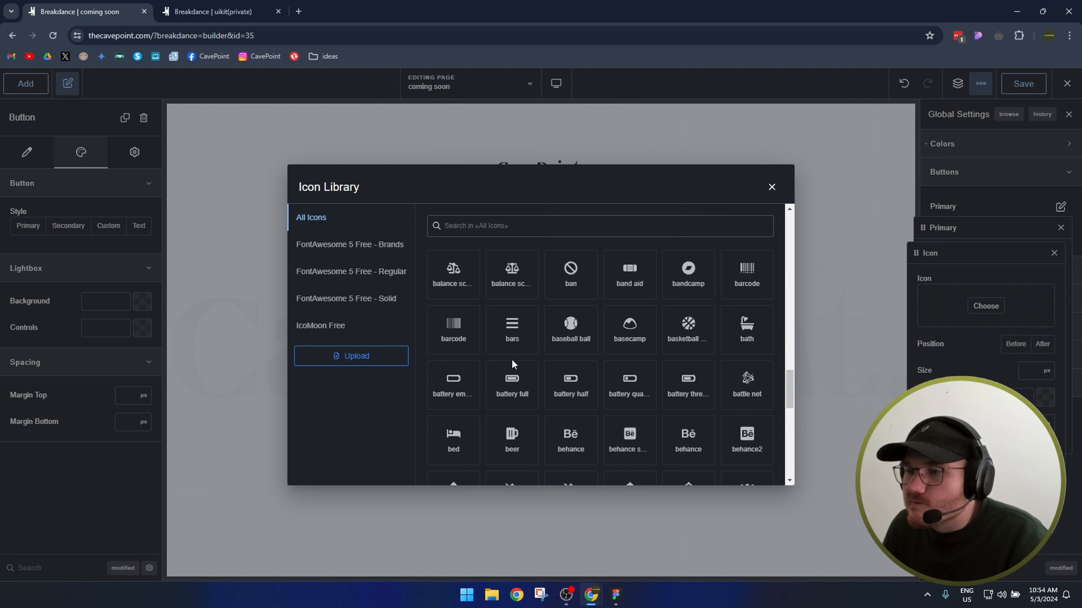
pyautogui.scroll(-2, 511, 362)
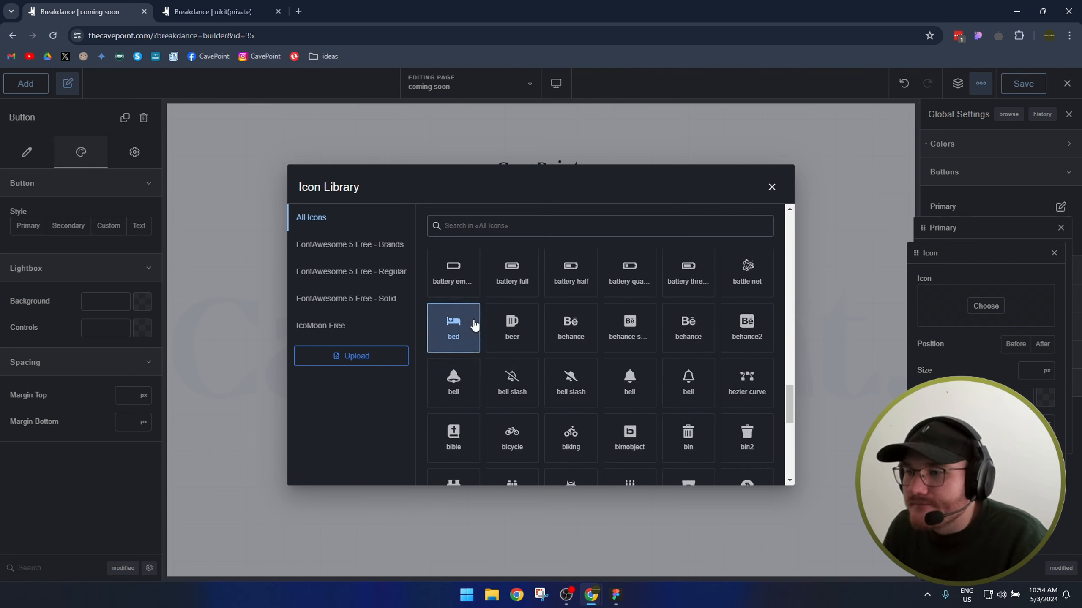
pyautogui.scroll(-2, 474, 325)
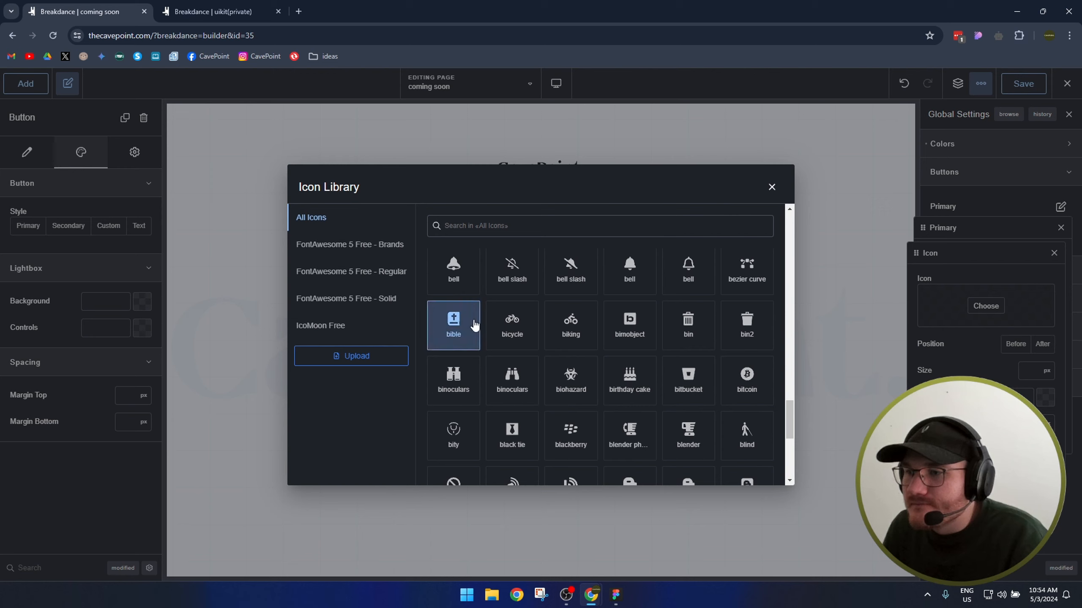
pyautogui.scroll(-2, 474, 325)
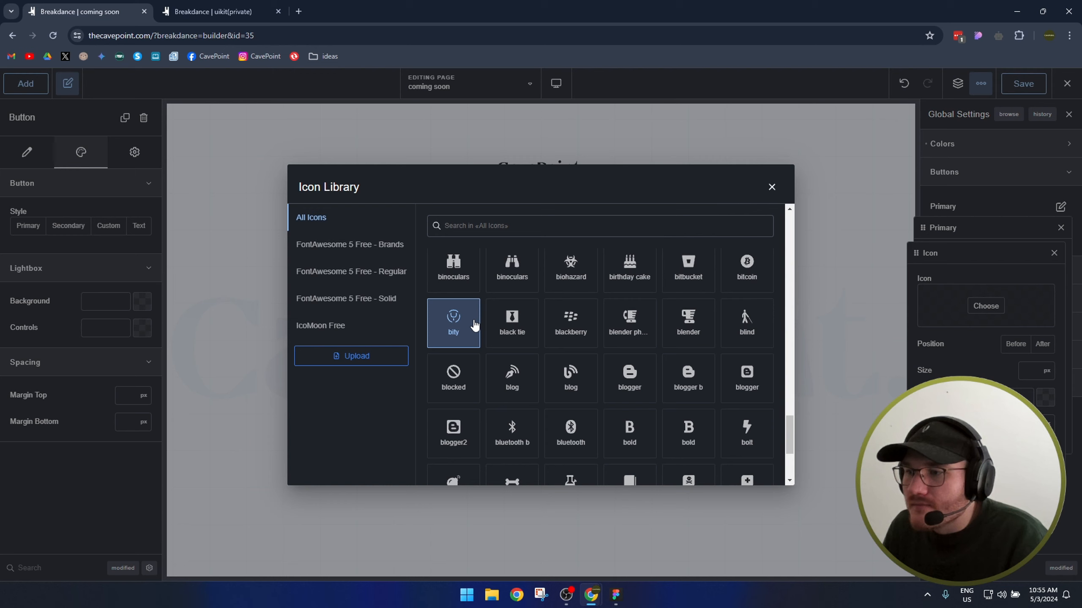
pyautogui.scroll(-1, 474, 325)
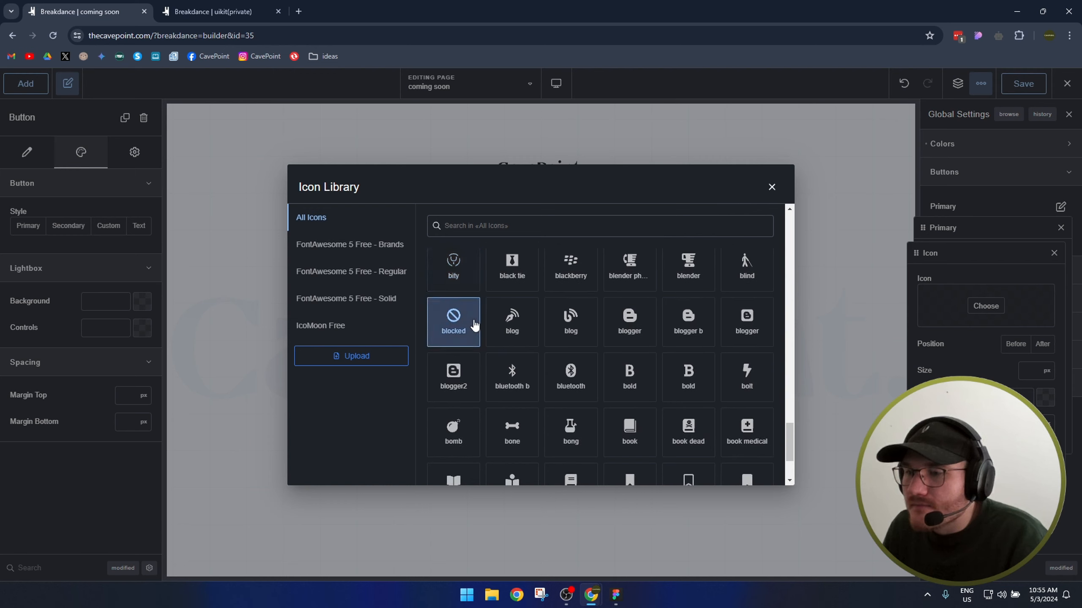
pyautogui.scroll(-2, 474, 325)
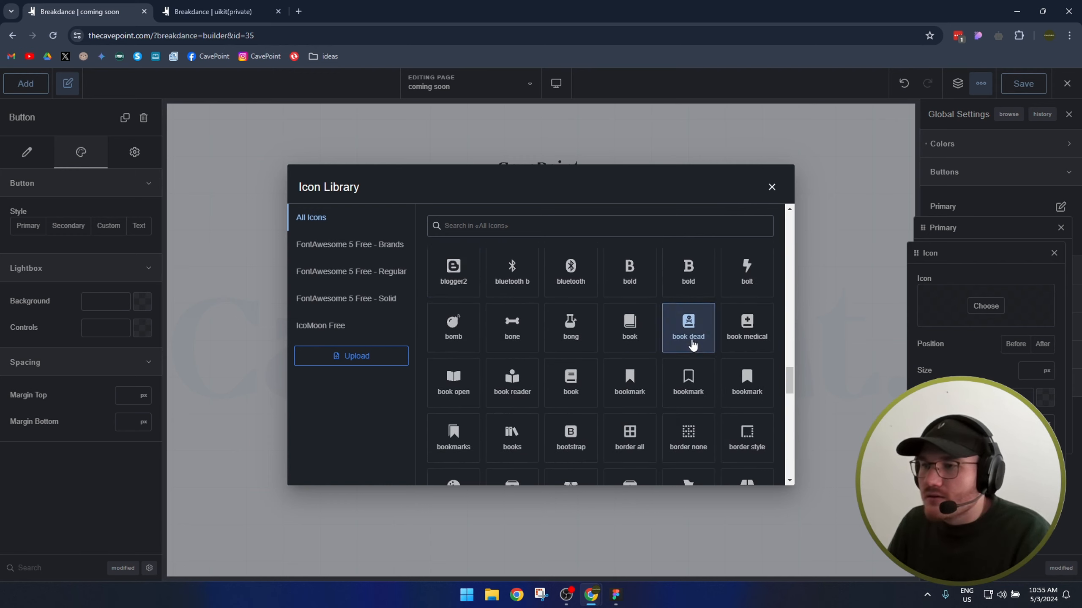
pyautogui.scroll(-3, 652, 337)
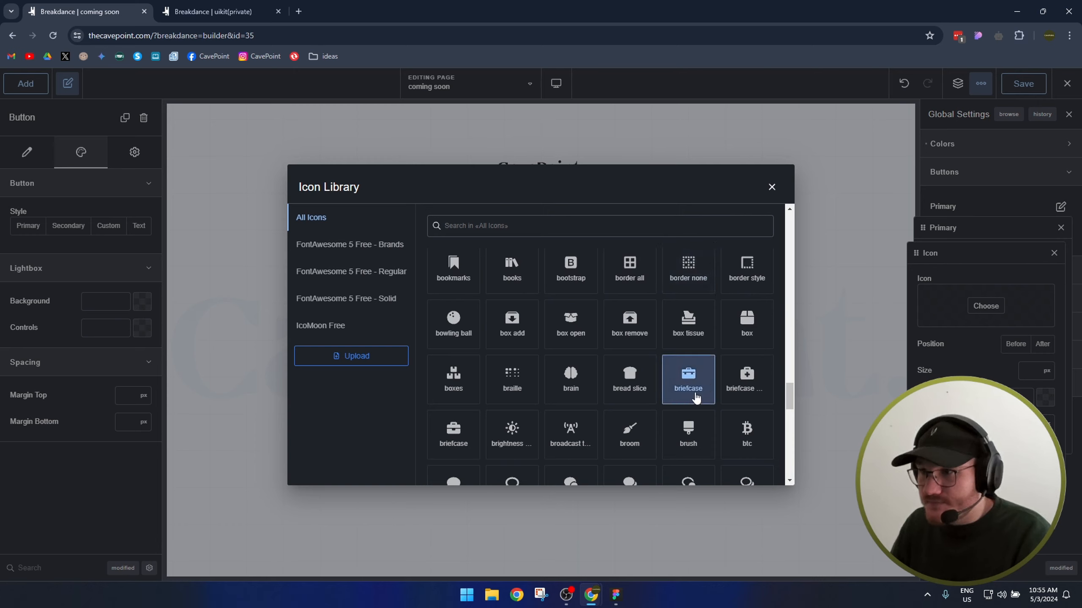
pyautogui.scroll(-2, 710, 297)
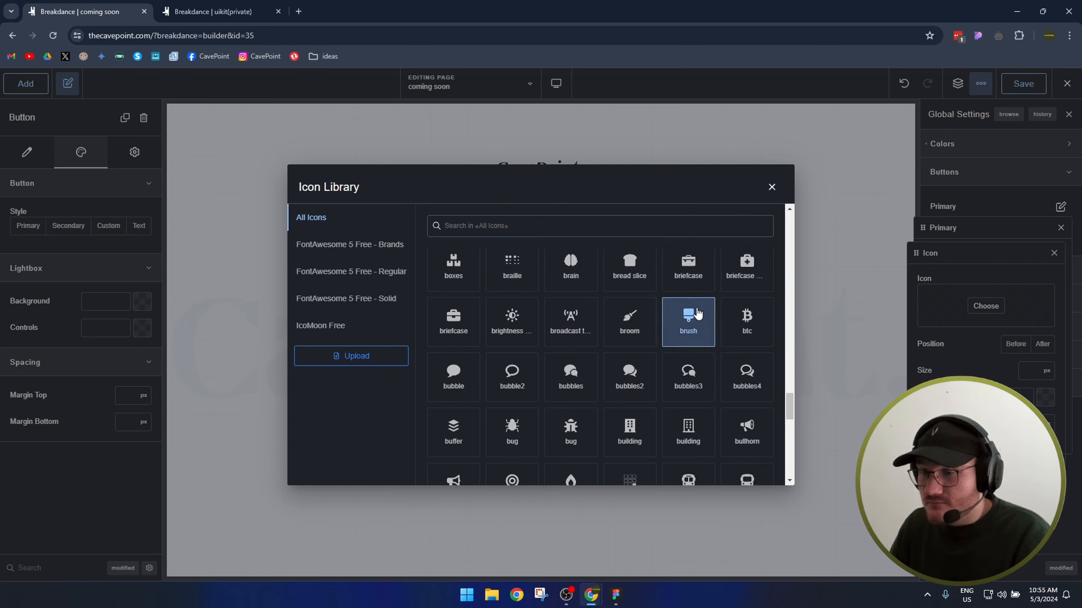
pyautogui.scroll(-6, 697, 316)
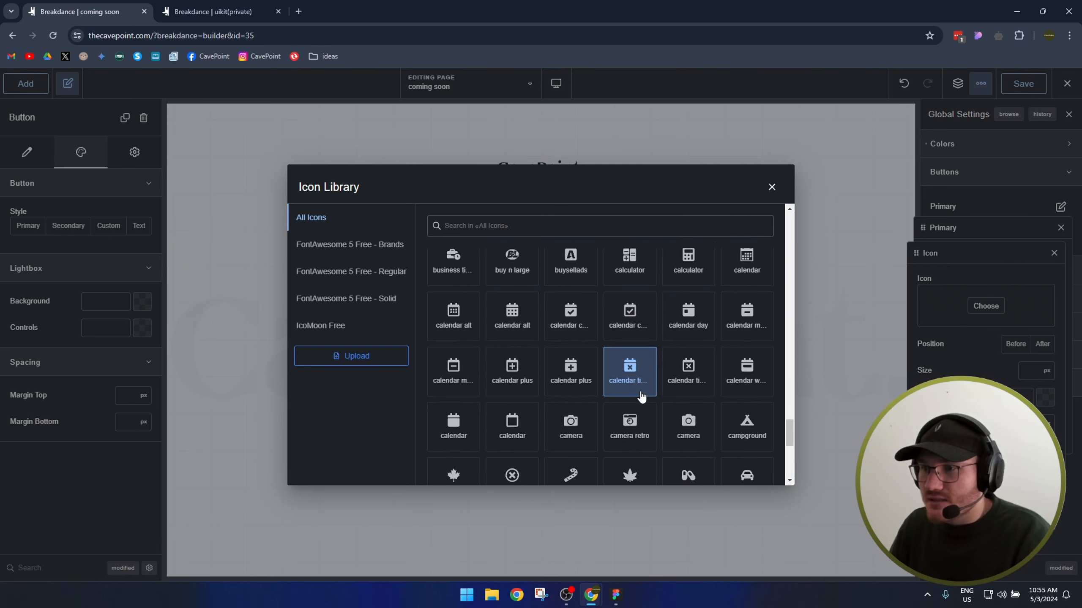
pyautogui.scroll(-3, 648, 389)
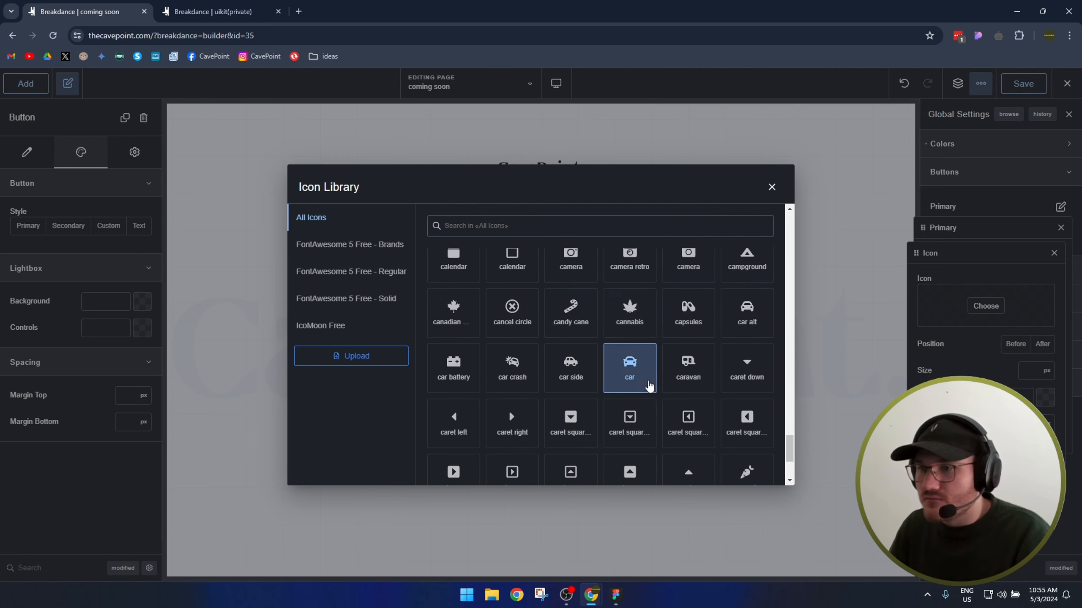
pyautogui.scroll(-3, 648, 386)
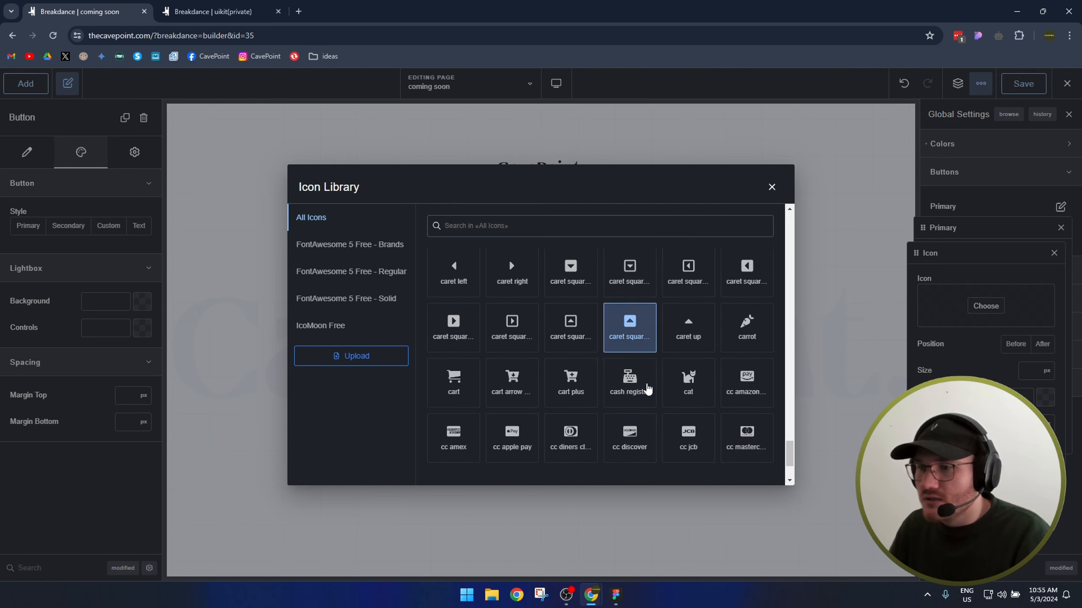
pyautogui.scroll(-5, 648, 388)
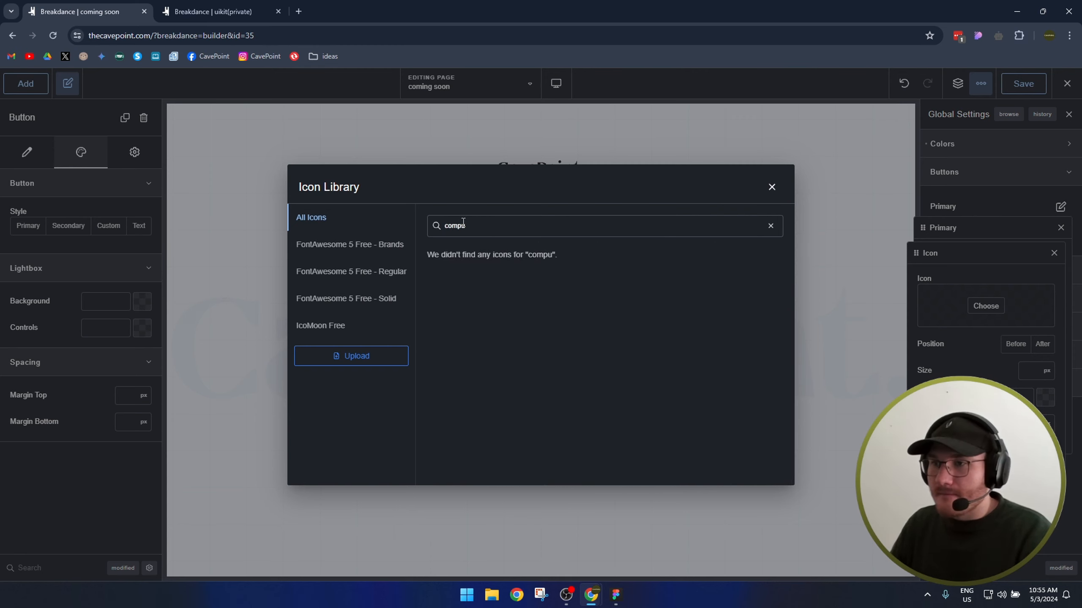
# Search the icon library for "computer", "web" and "laptop", and close it and the Primary button settings without choosing an icon.
pyautogui.write('r')
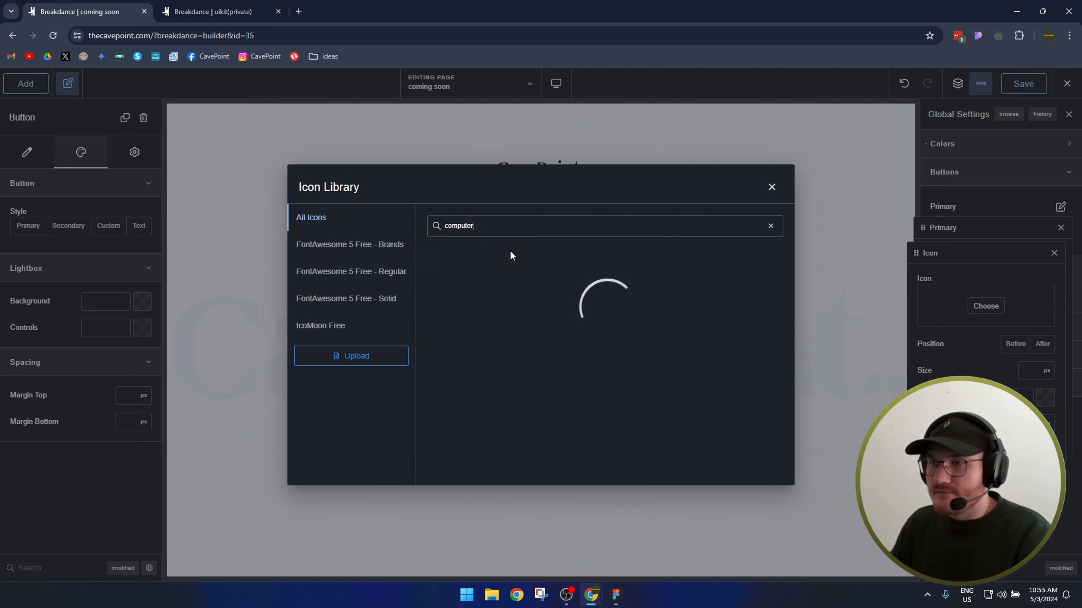
pyautogui.hotkey('ctrl', 'a')
pyautogui.write('web')
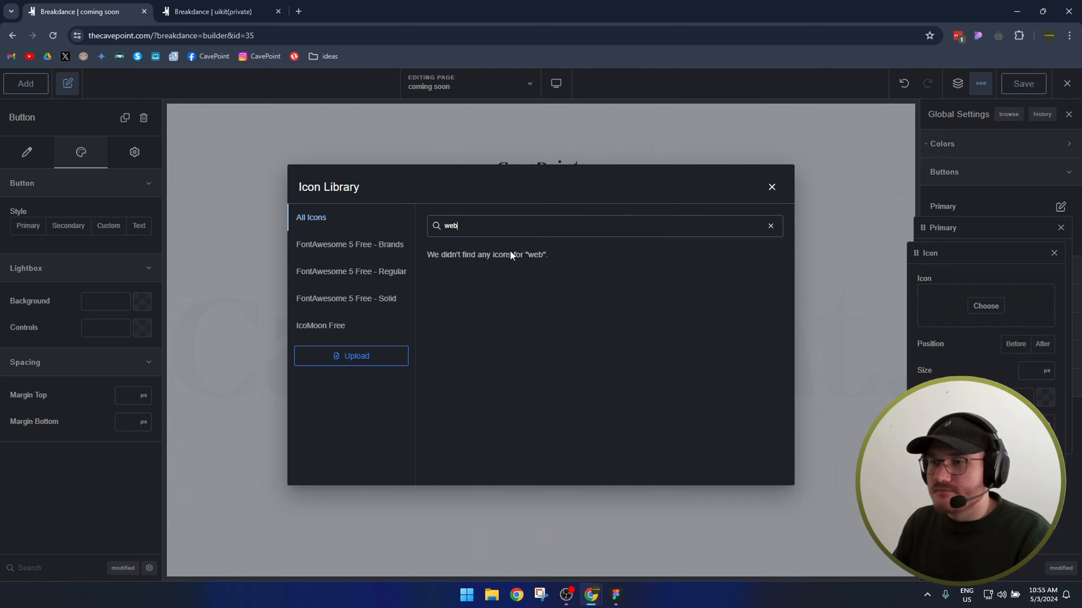
pyautogui.hotkey('ctrl', 'a')
pyautogui.write('laptop')
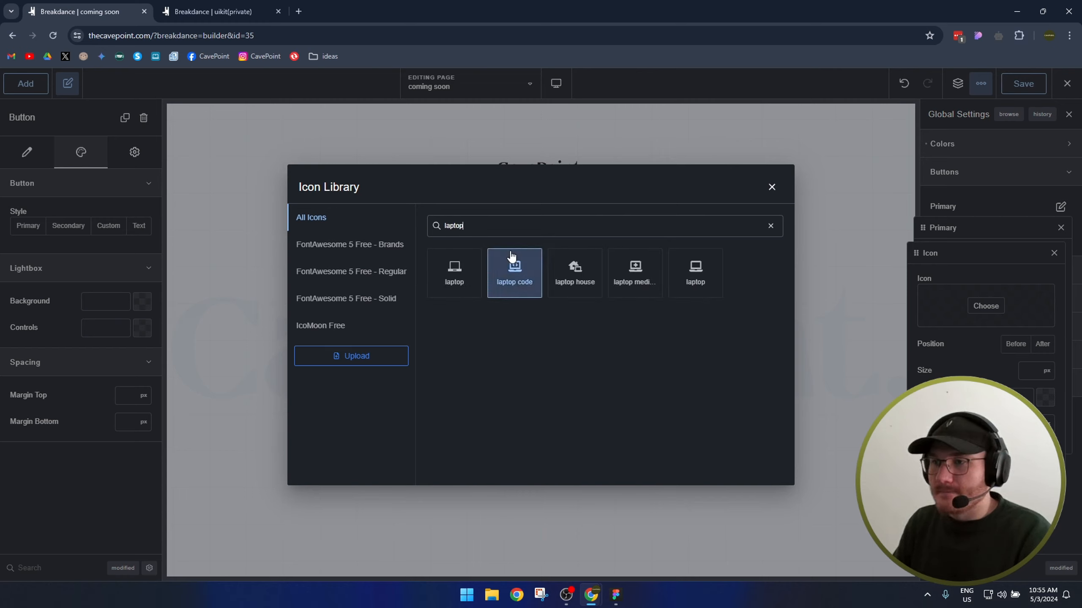
pyautogui.click(771, 189)
pyautogui.click(1053, 253)
pyautogui.click(1060, 227)
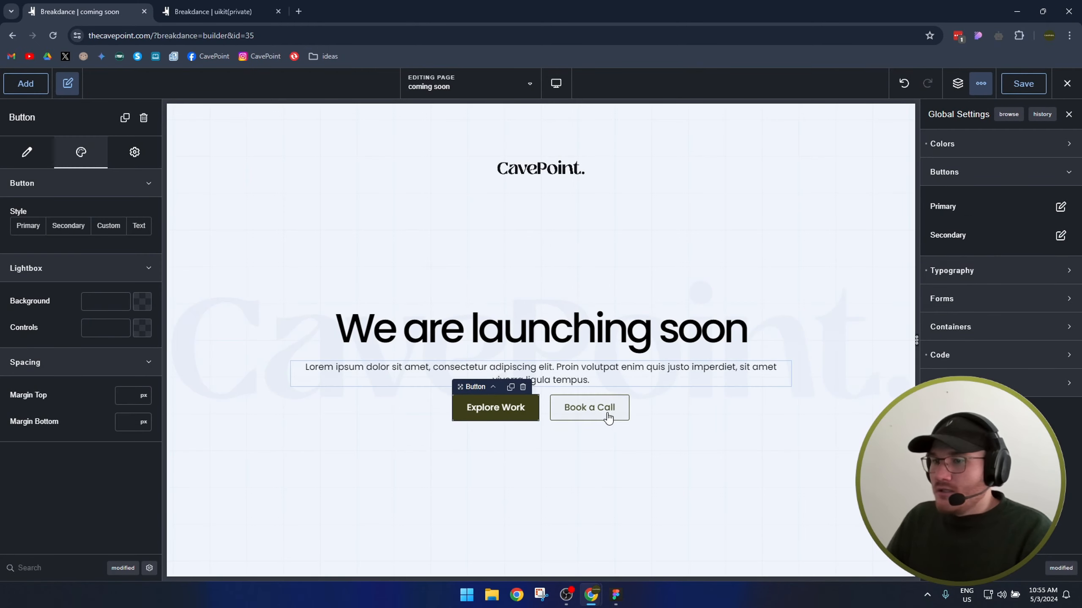
# Assign the last laptop icon found by searching the icon library for "lapt" to the global Primary button style.
pyautogui.click(1060, 207)
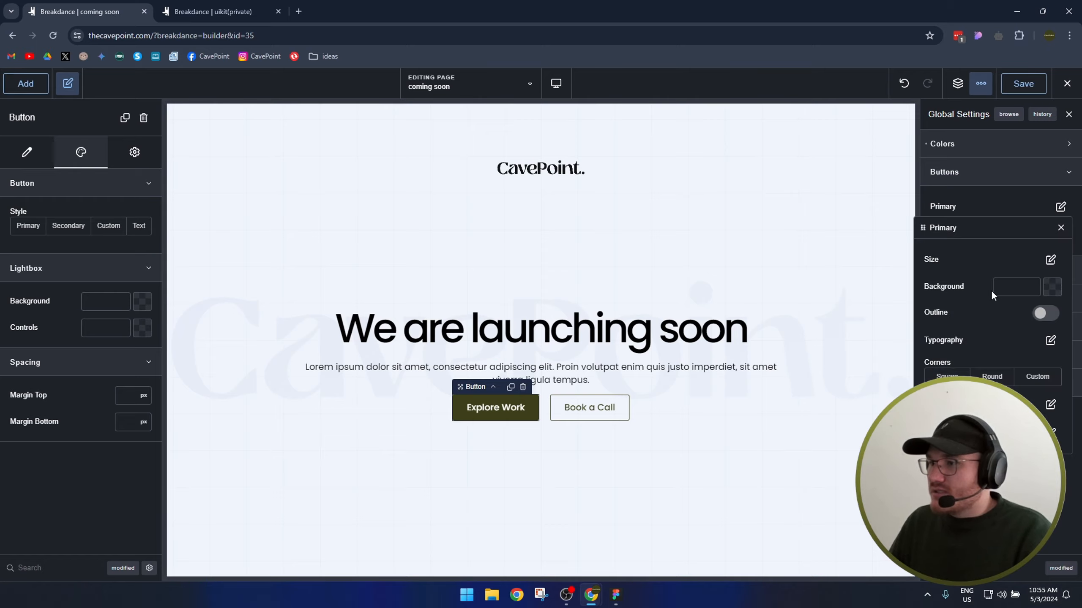
pyautogui.click(1054, 433)
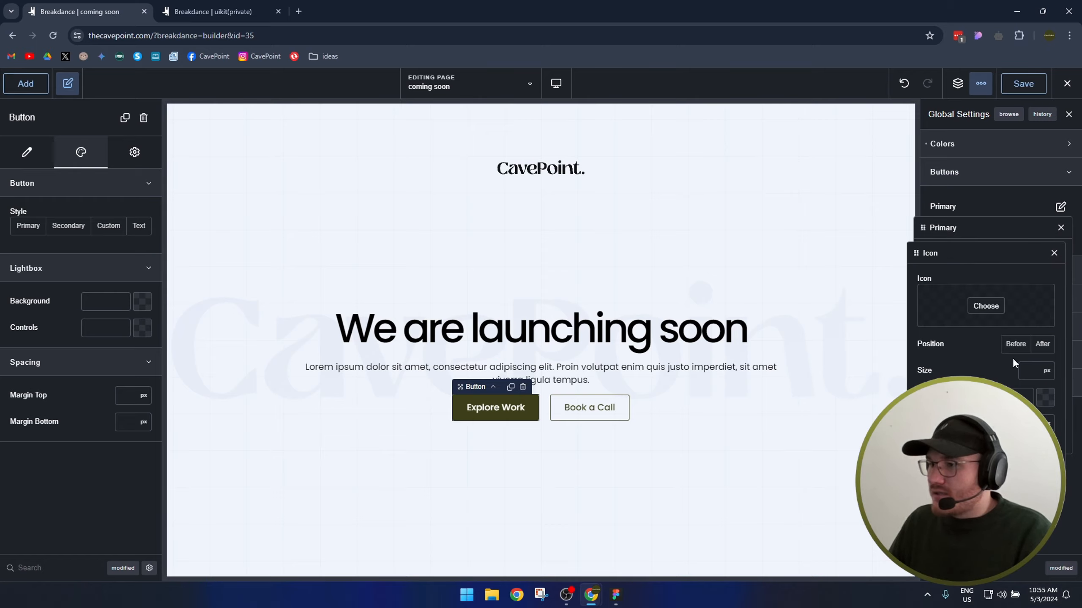
pyautogui.click(985, 306)
pyautogui.click(472, 223)
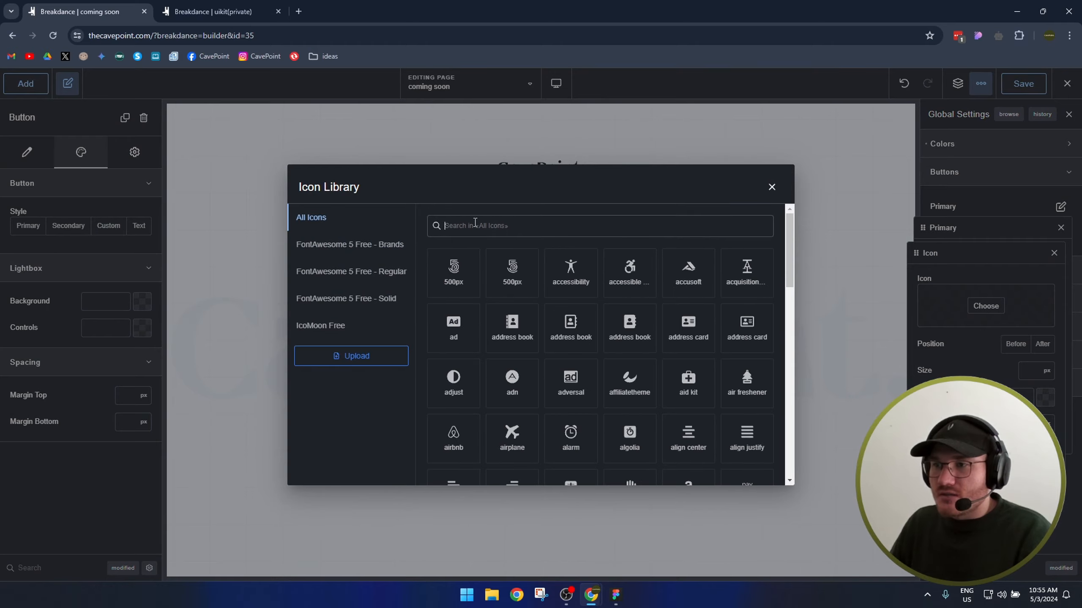
pyautogui.write('lapt')
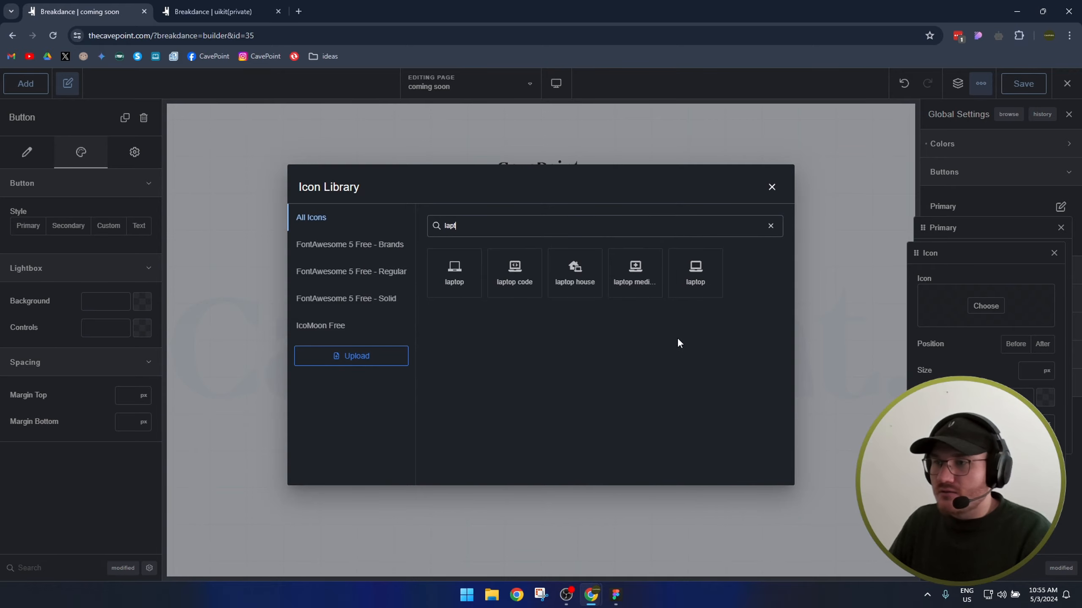
pyautogui.click(694, 279)
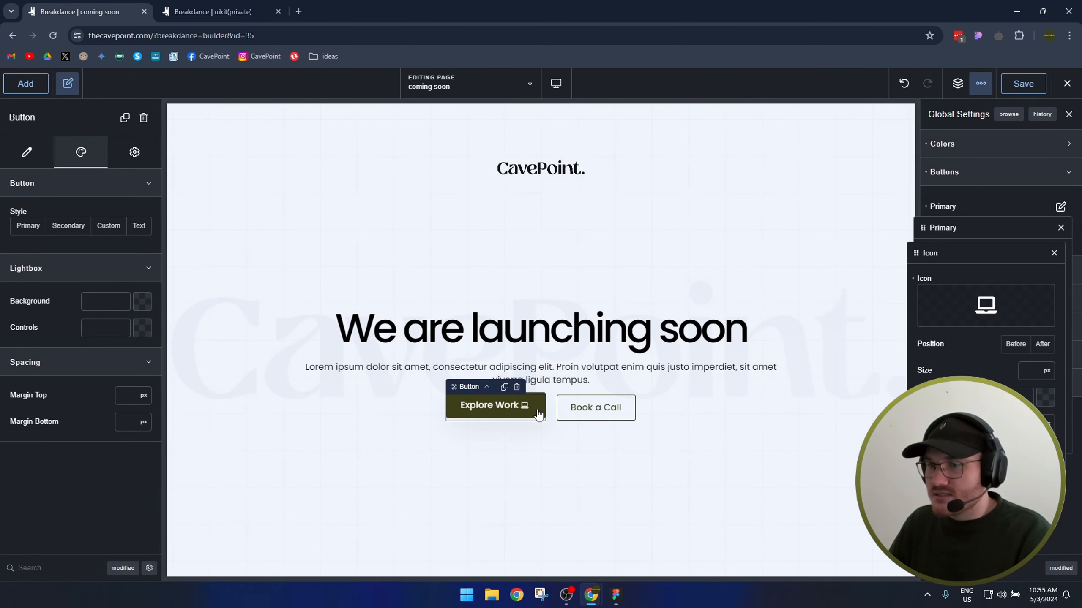
# Position the Primary button style's laptop icon before the text and set its size to 17 px.
pyautogui.click(1021, 350)
pyautogui.click(1038, 370)
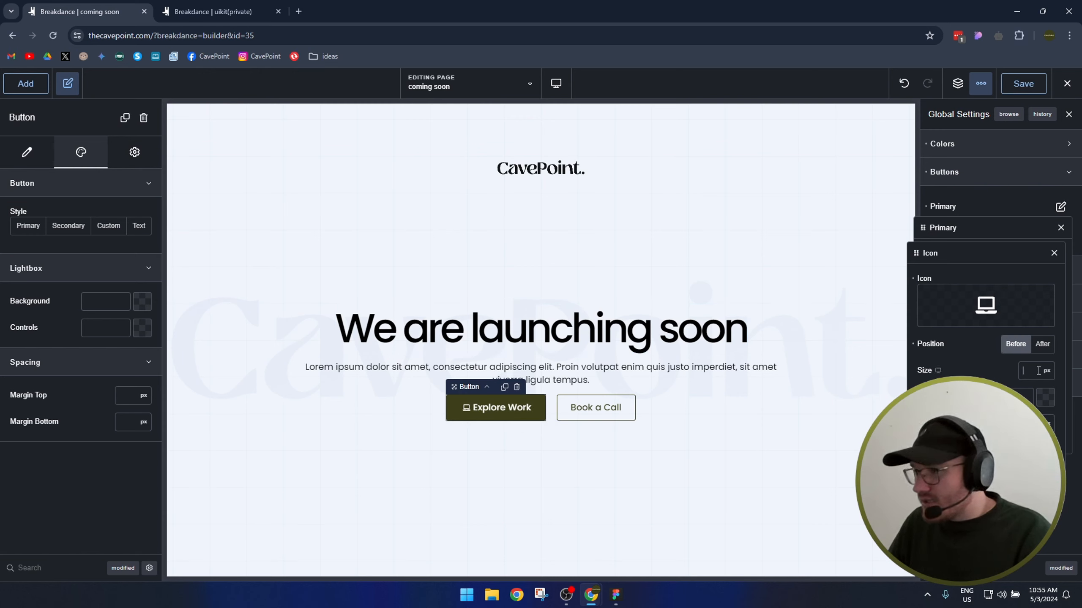
pyautogui.write('24')
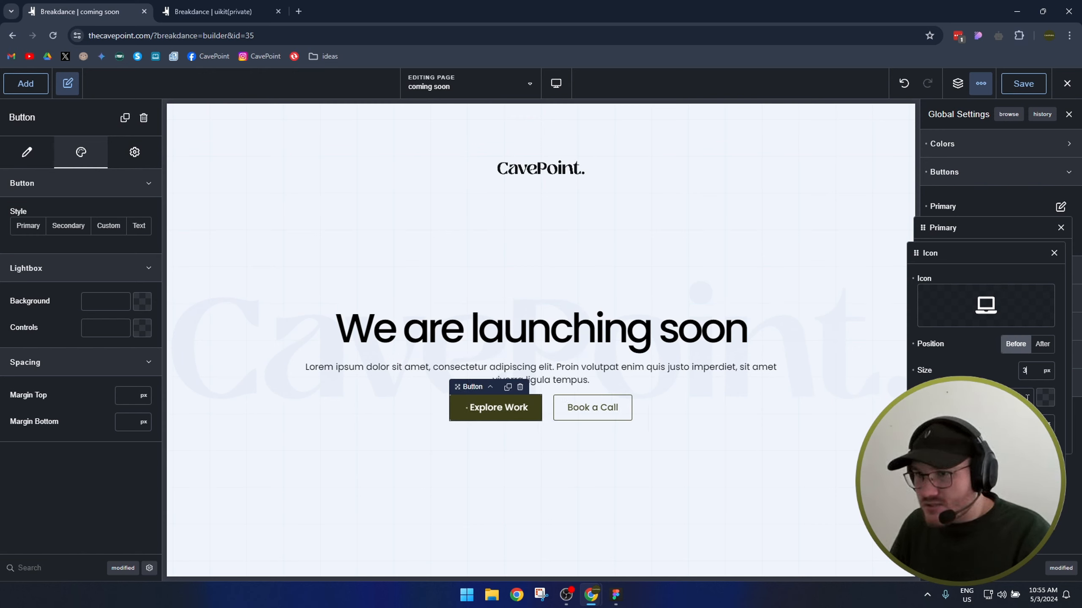
pyautogui.press('BackSpace')
pyautogui.press('BackSpace')
pyautogui.write('18')
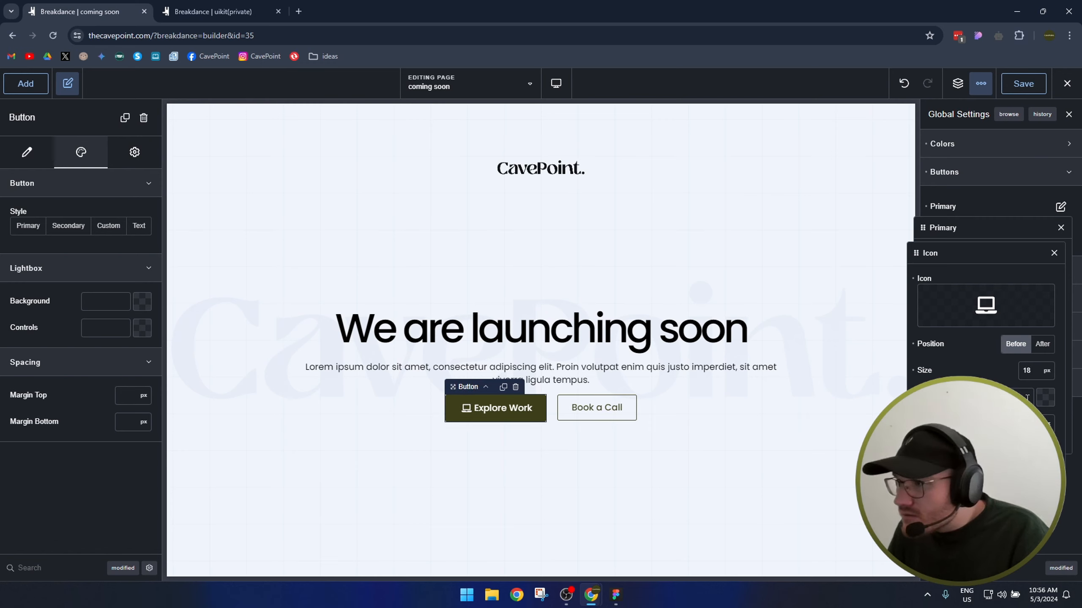
pyautogui.press('BackSpace')
pyautogui.write('7')
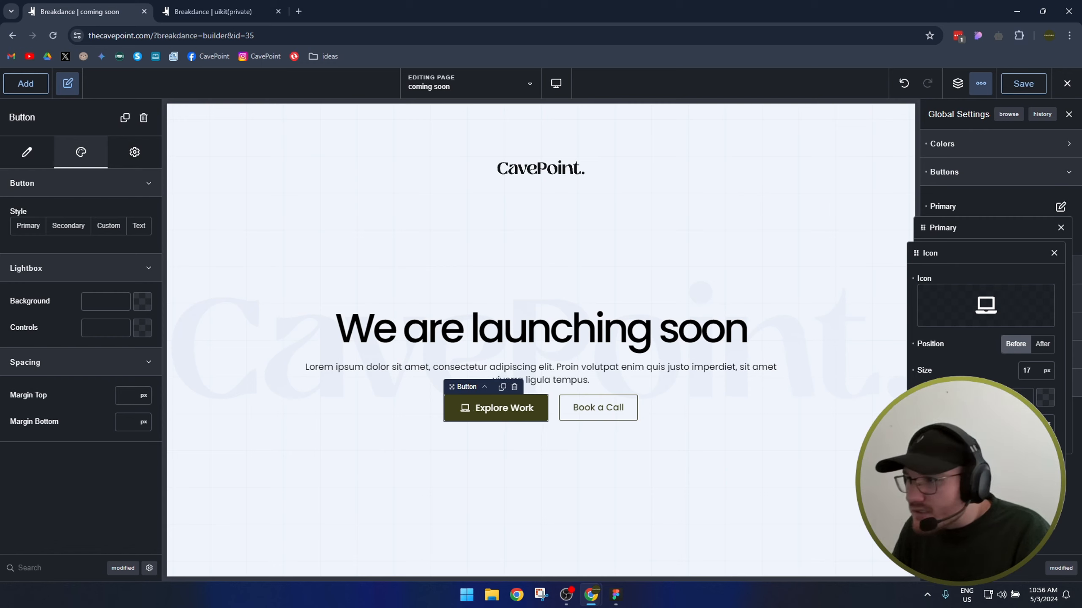
pyautogui.click(1053, 254)
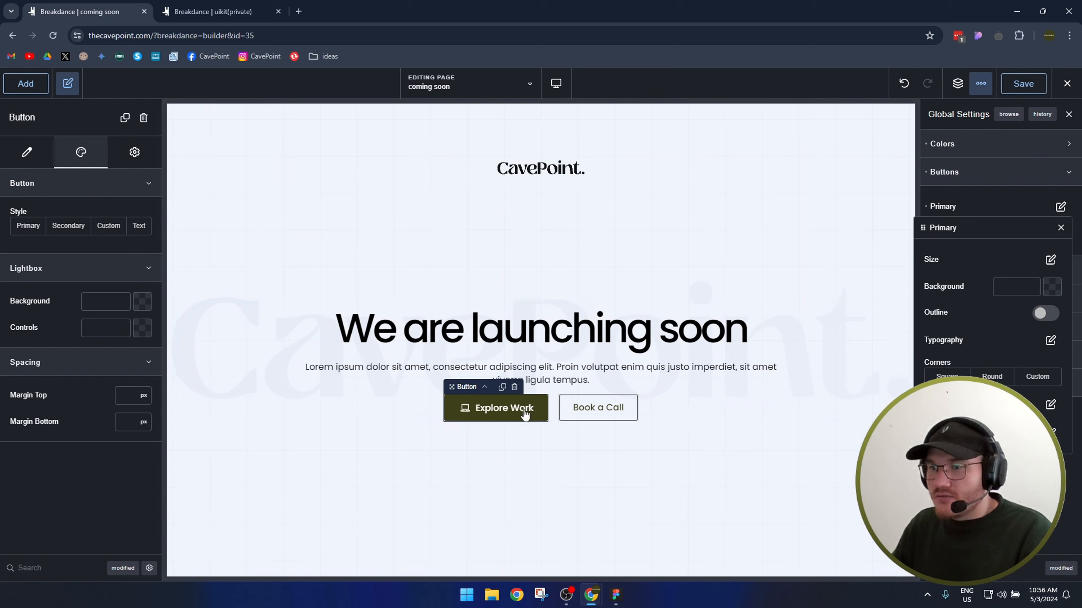
pyautogui.click(1060, 228)
# Assign the lightning icon found by searching the icon library for "bolt" to the global Secondary button style.
pyautogui.click(1060, 237)
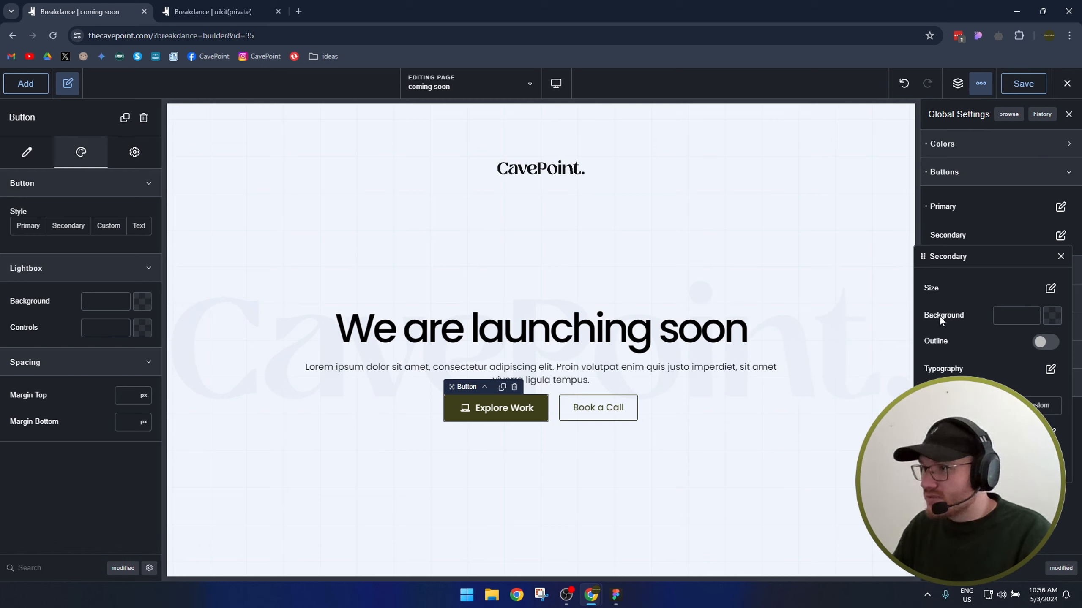
pyautogui.click(1050, 432)
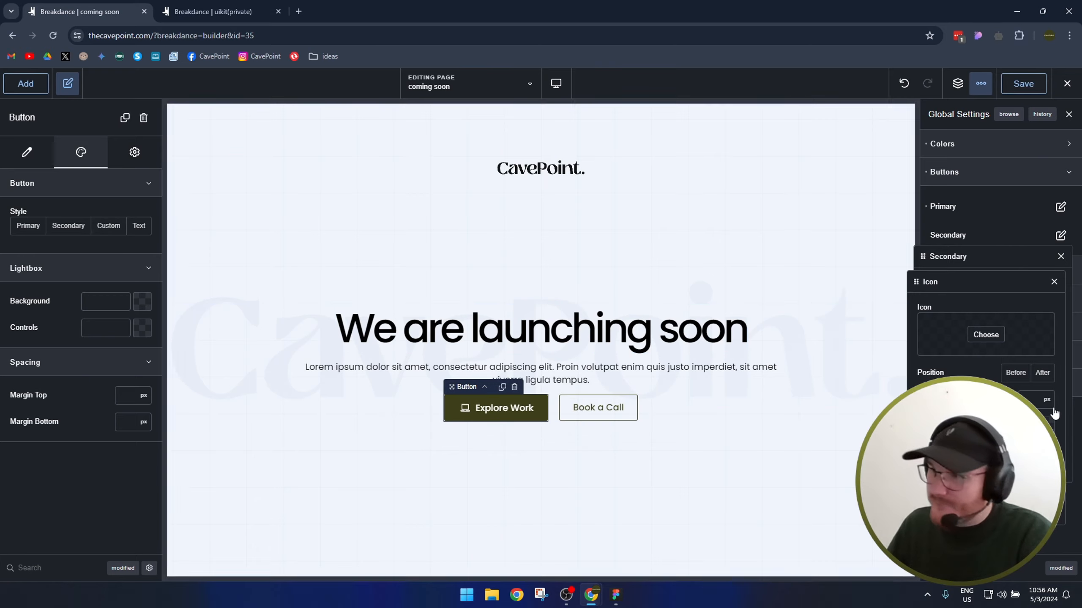
pyautogui.click(986, 335)
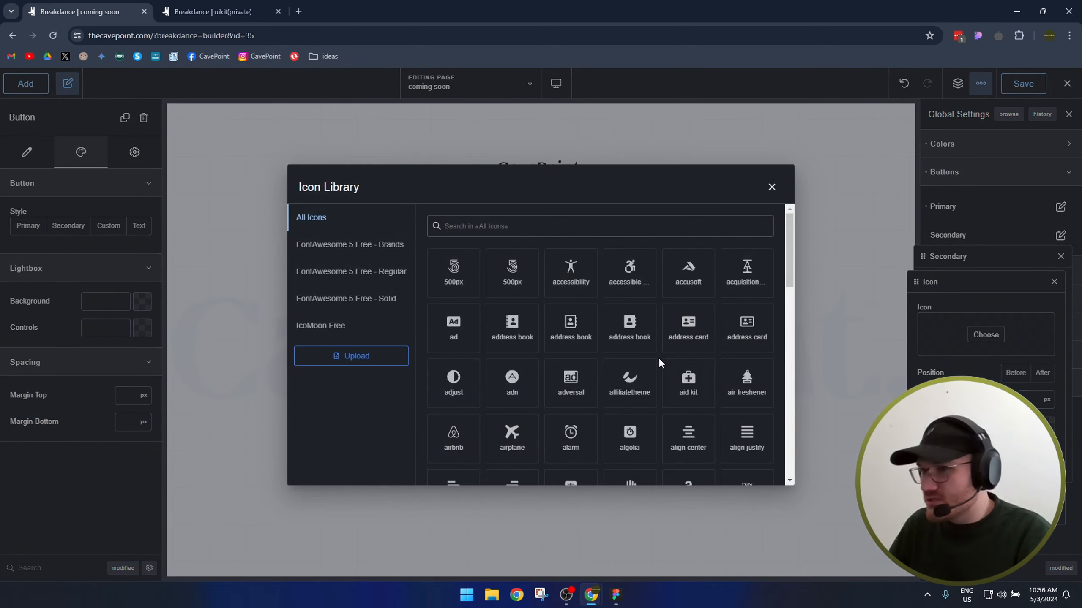
pyautogui.click(467, 227)
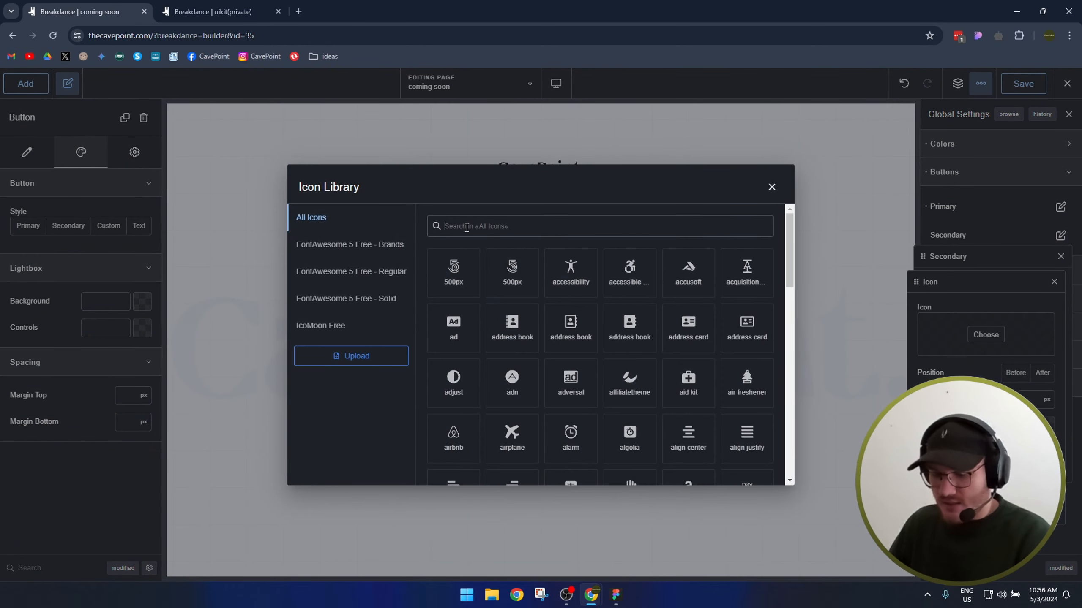
pyautogui.write('light')
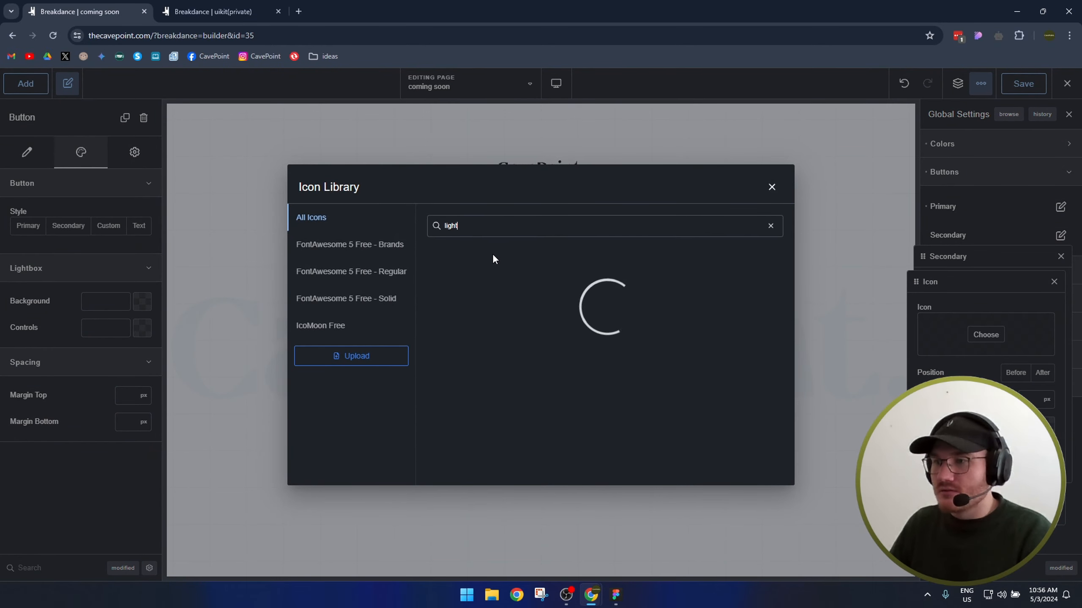
pyautogui.hotkey('ctrl', 'a')
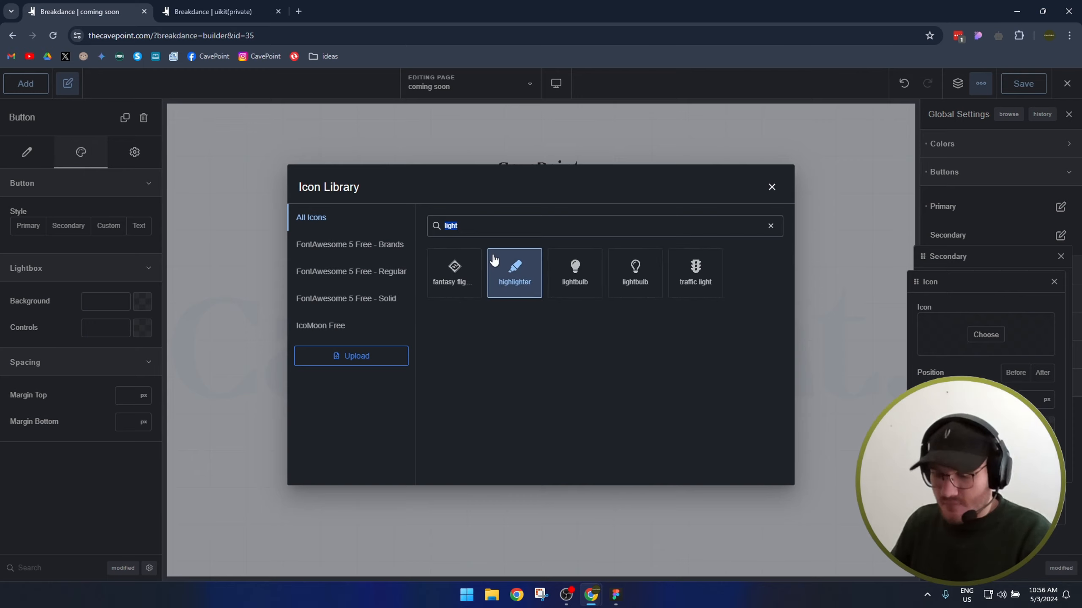
pyautogui.write('bolt')
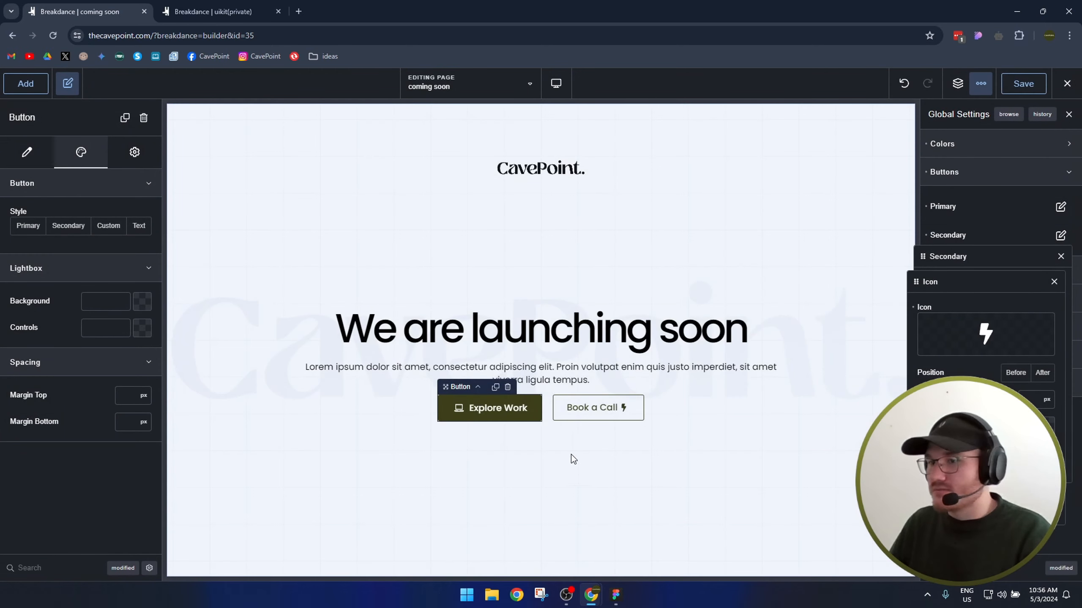
# Position the Secondary button style's icon before the text at a size of 17 px, and save the page.
pyautogui.click(1016, 373)
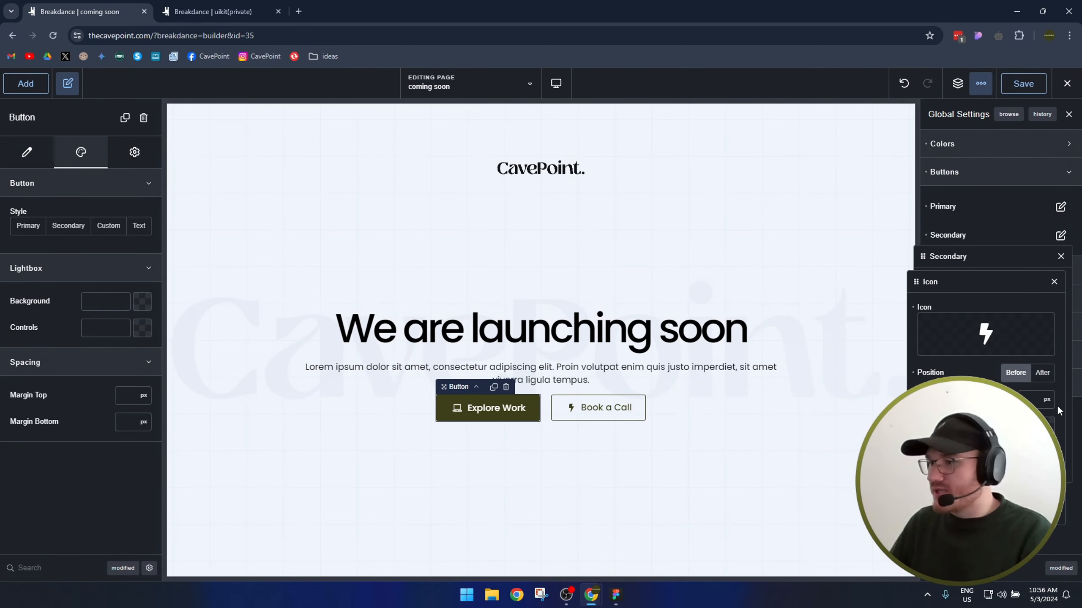
pyautogui.write('17')
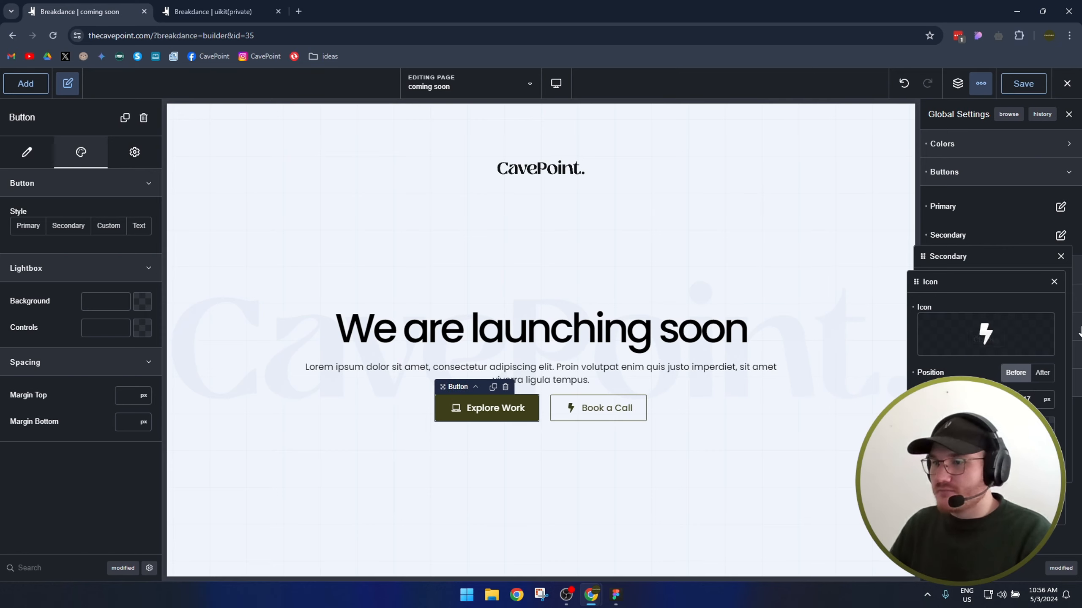
pyautogui.click(1054, 282)
pyautogui.click(1061, 256)
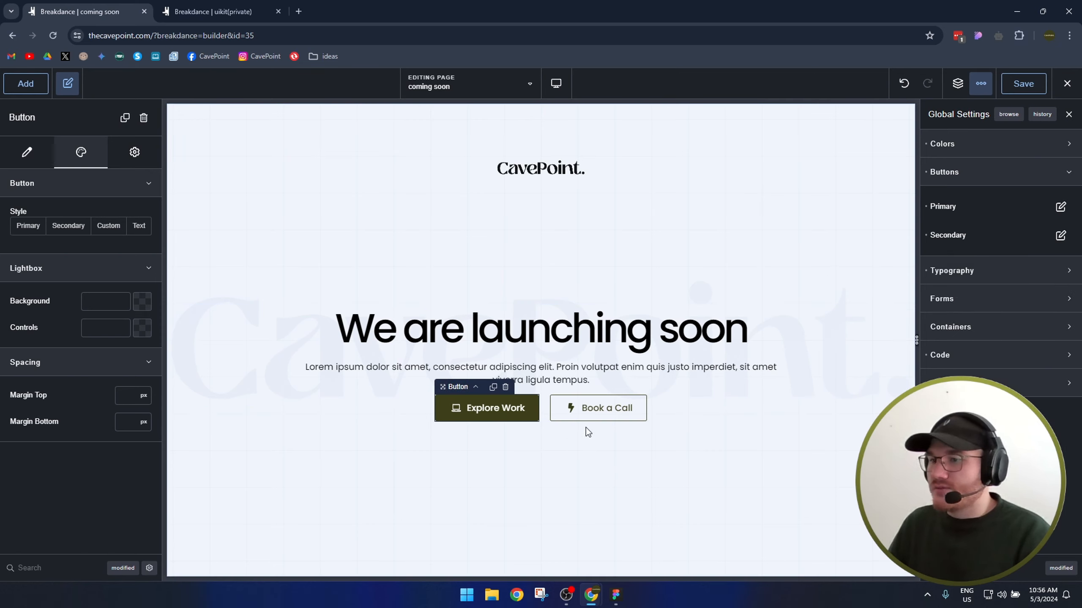
pyautogui.click(868, 191)
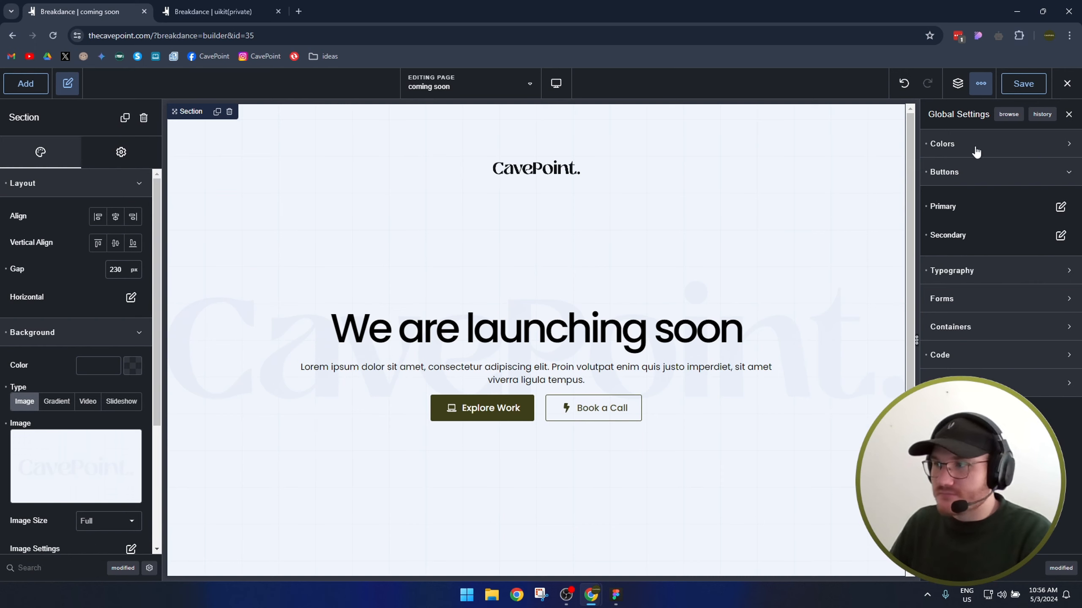
pyautogui.click(1023, 84)
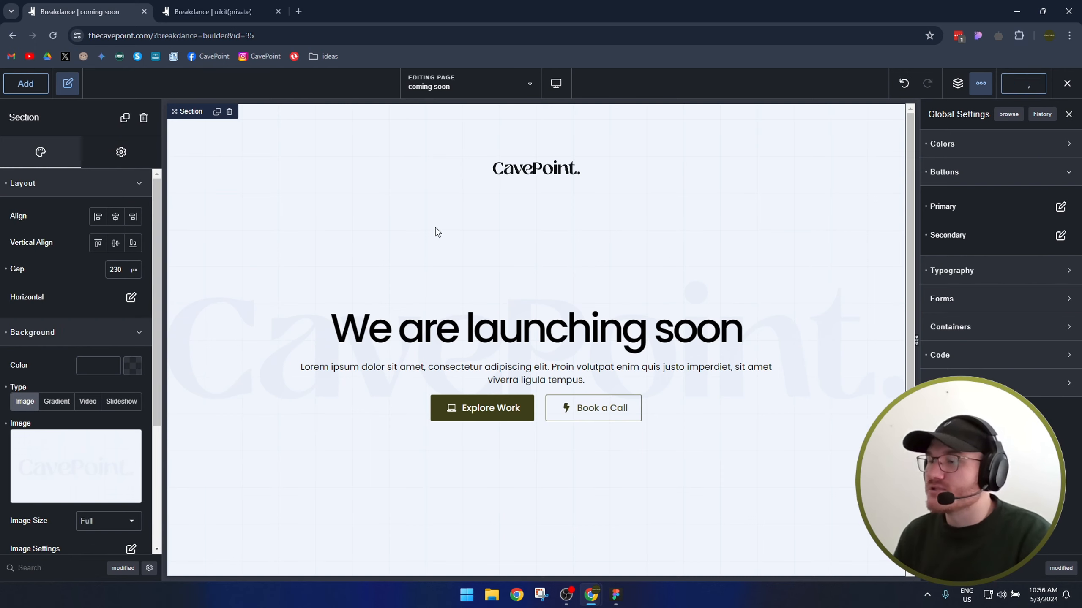